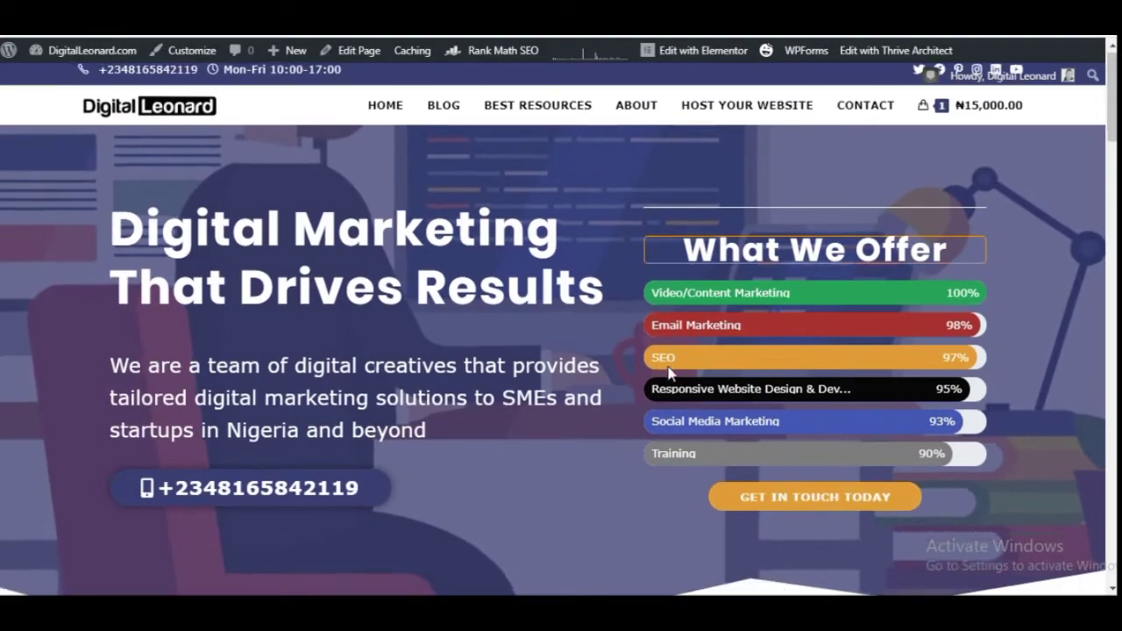
Examine the Digital Leonard home page, including its service offers, pricing cards and recommended resources.
scroll(670, 363, "down", 7)
scroll(669, 363, "down", 10)
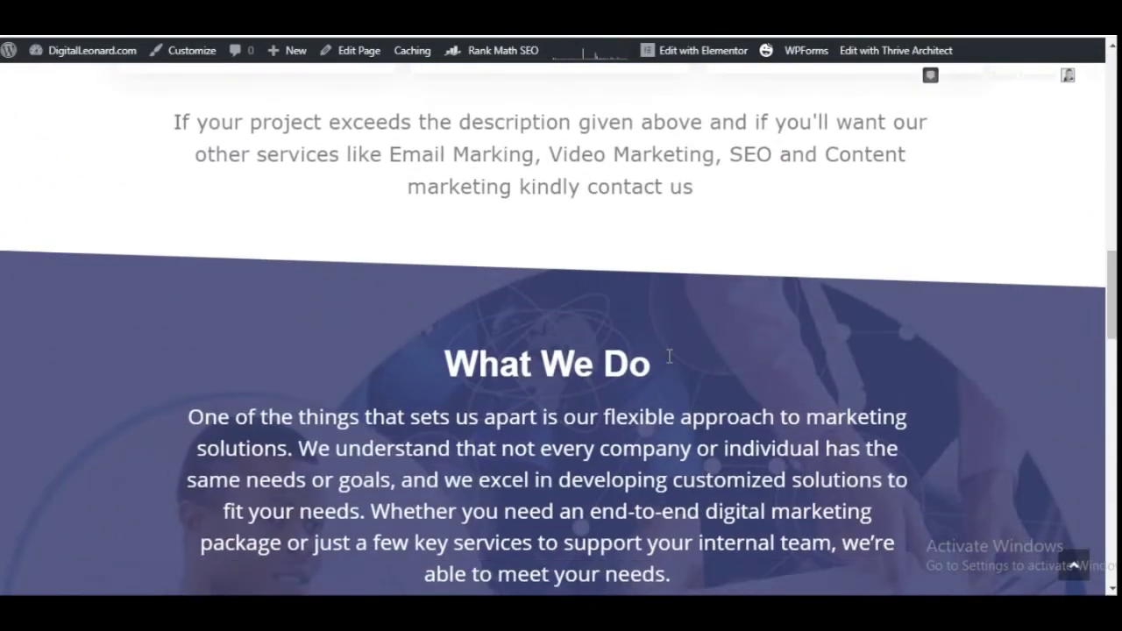
scroll(669, 363, "down", 6)
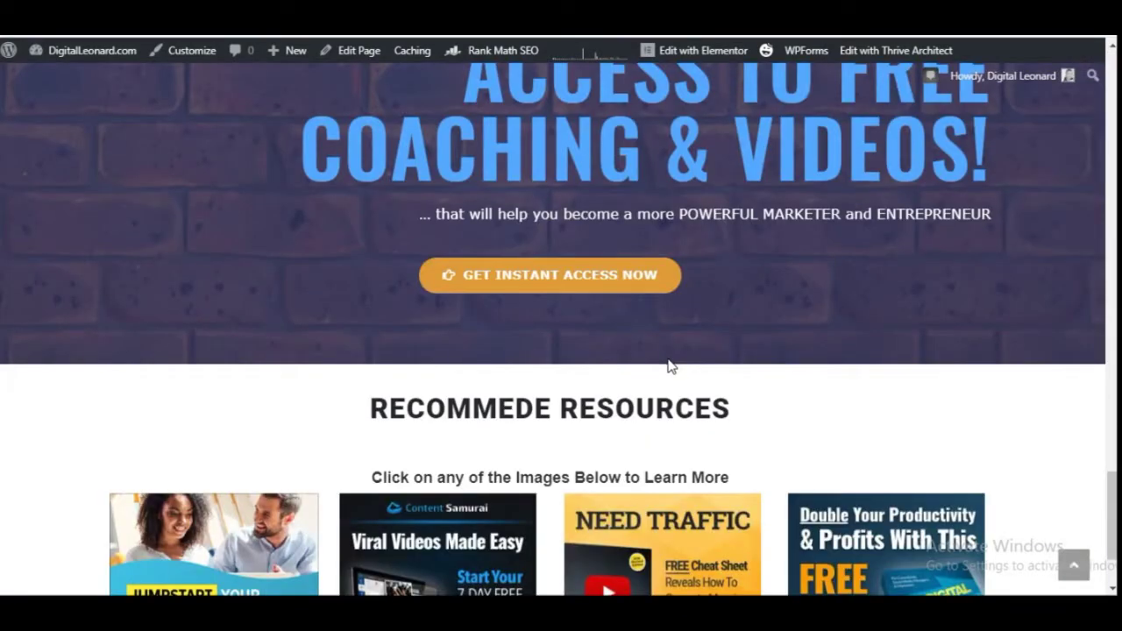
scroll(660, 365, "up", 5)
scroll(660, 366, "up", 10)
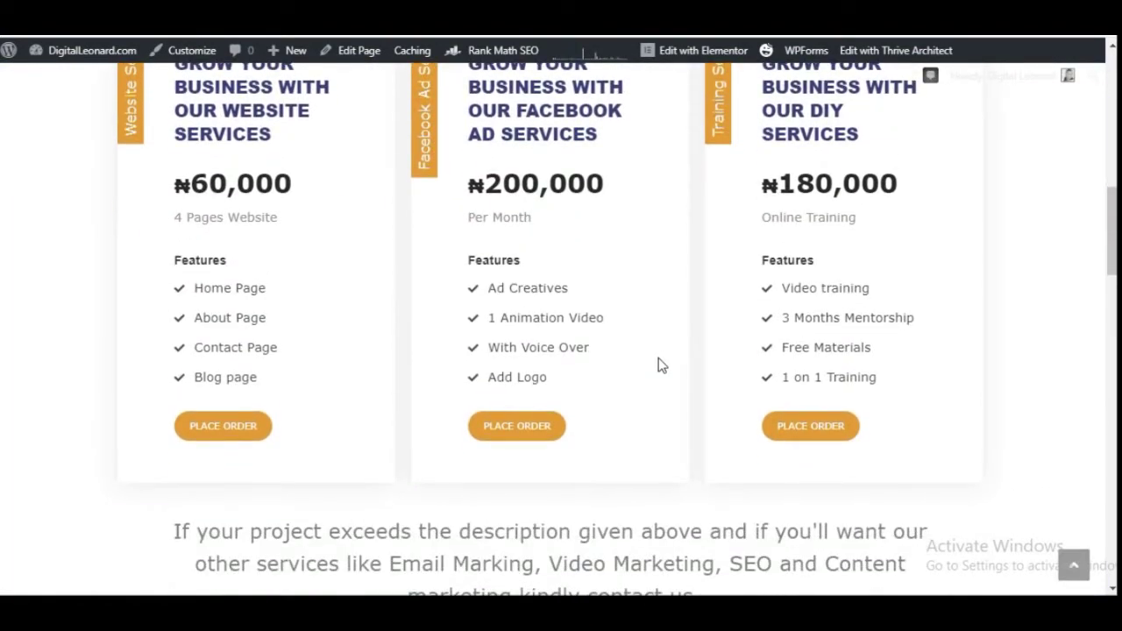
scroll(684, 345, "up", 2)
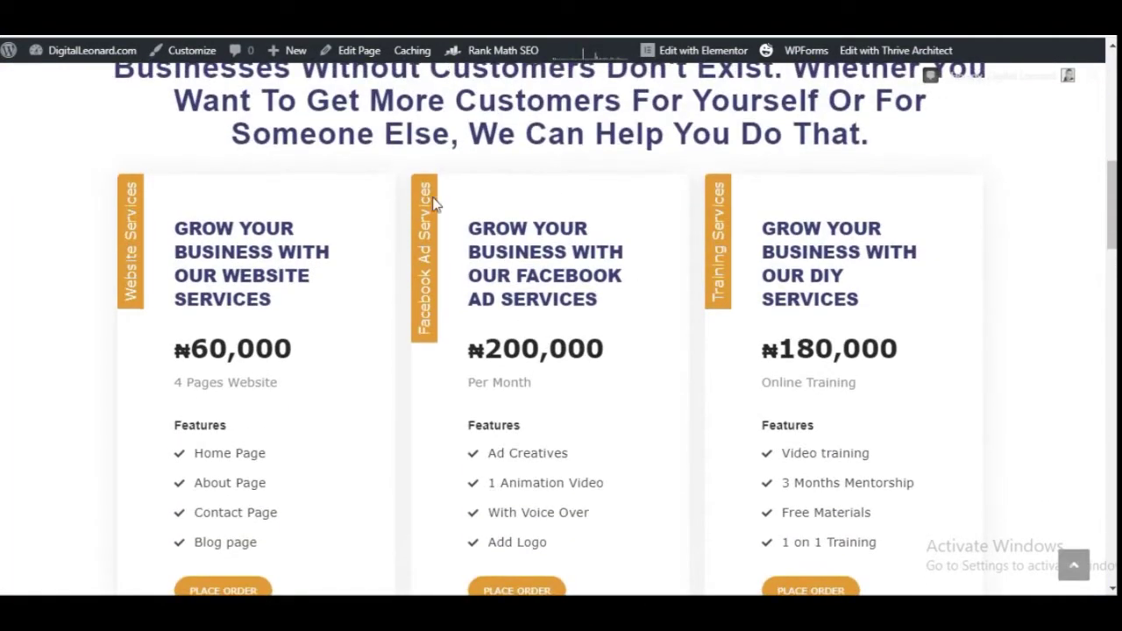
scroll(582, 286, "up", 8)
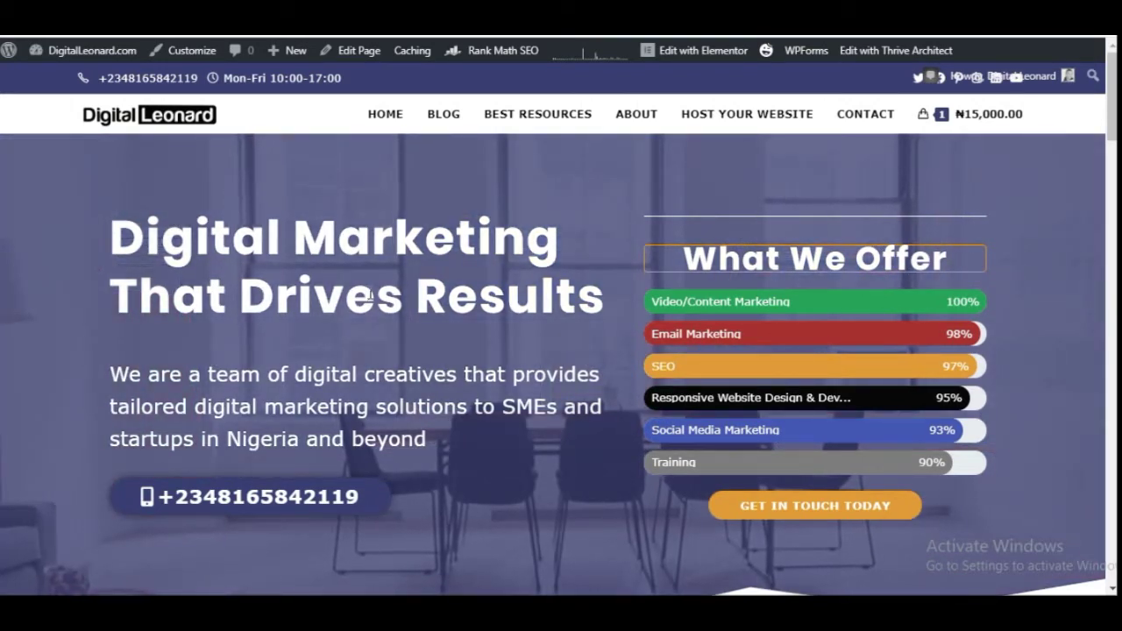
scroll(368, 301, "down", 12)
scroll(349, 348, "down", 5)
scroll(351, 338, "up", 20)
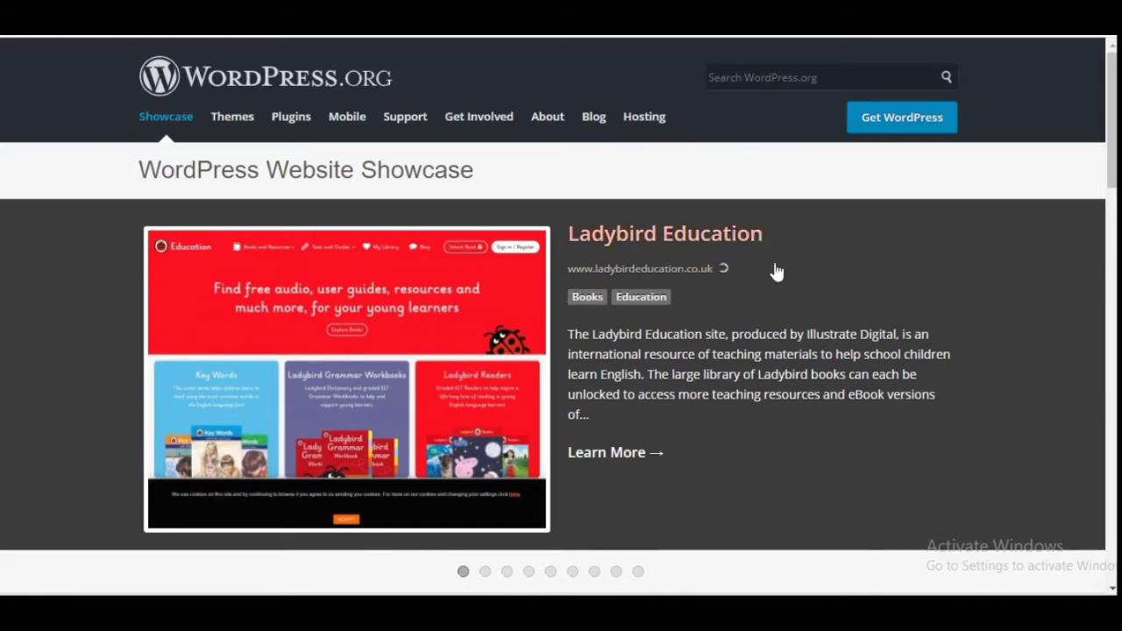
Examine the WordPress Website Showcase, including its highlighted, featured business and recently added sites.
scroll(609, 517, "down", 2)
scroll(667, 350, "up", 1)
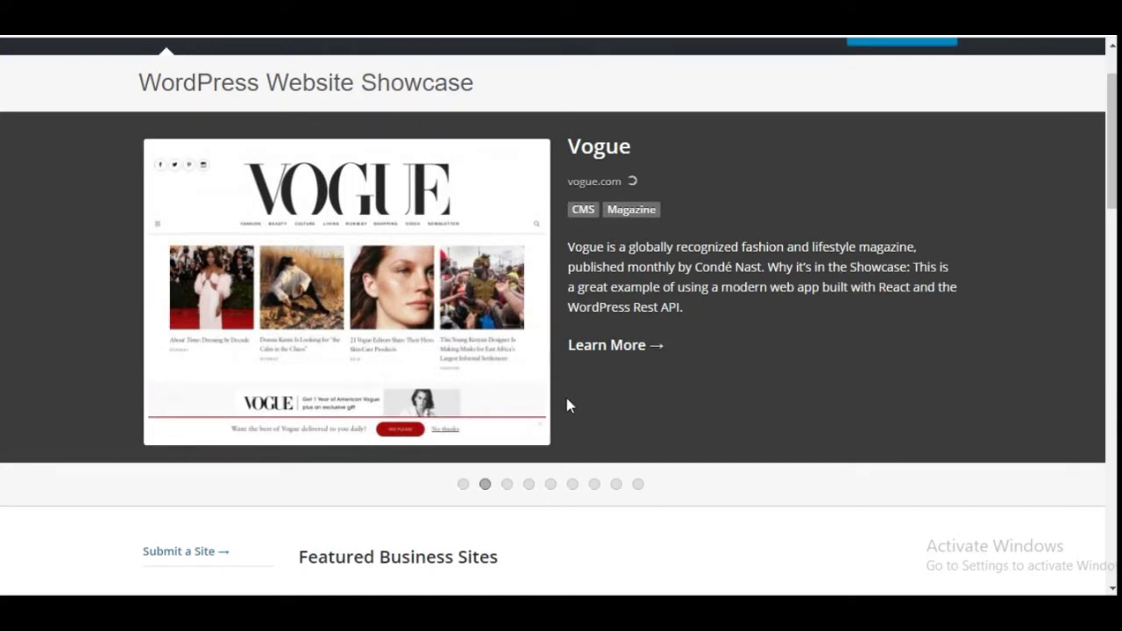
scroll(566, 405, "down", 3)
scroll(614, 324, "down", 4)
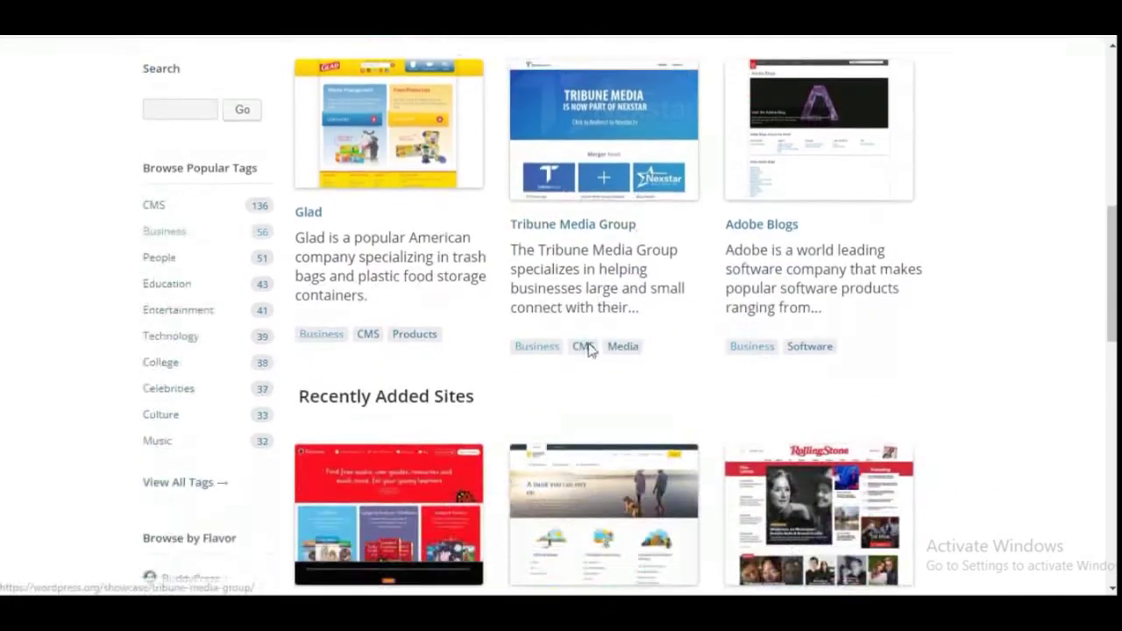
scroll(689, 260, "up", 8)
scroll(688, 242, "down", 1)
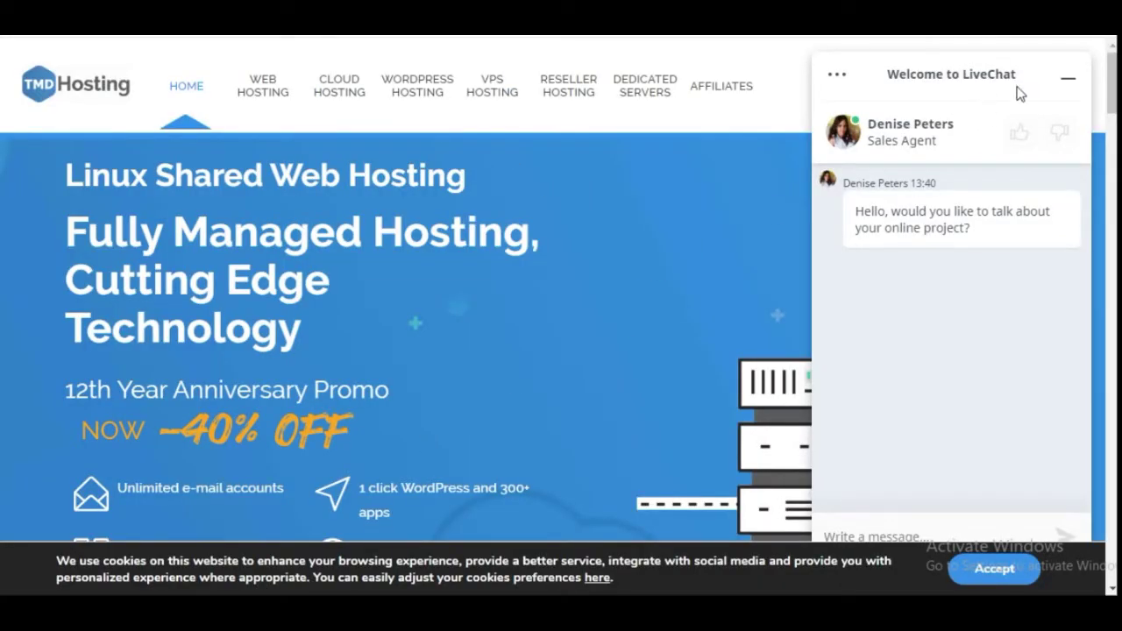
Minimize the live chat on the TMDHosting home page and review the Linux Shared Web Hosting offer.
left_click(1068, 78)
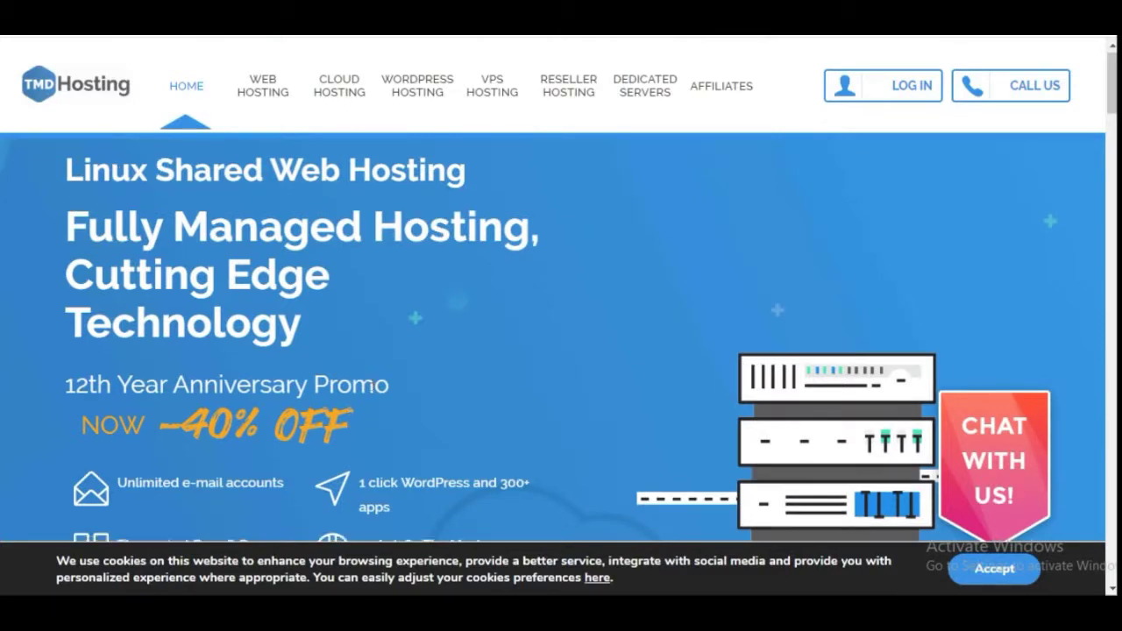
scroll(372, 390, "down", 1)
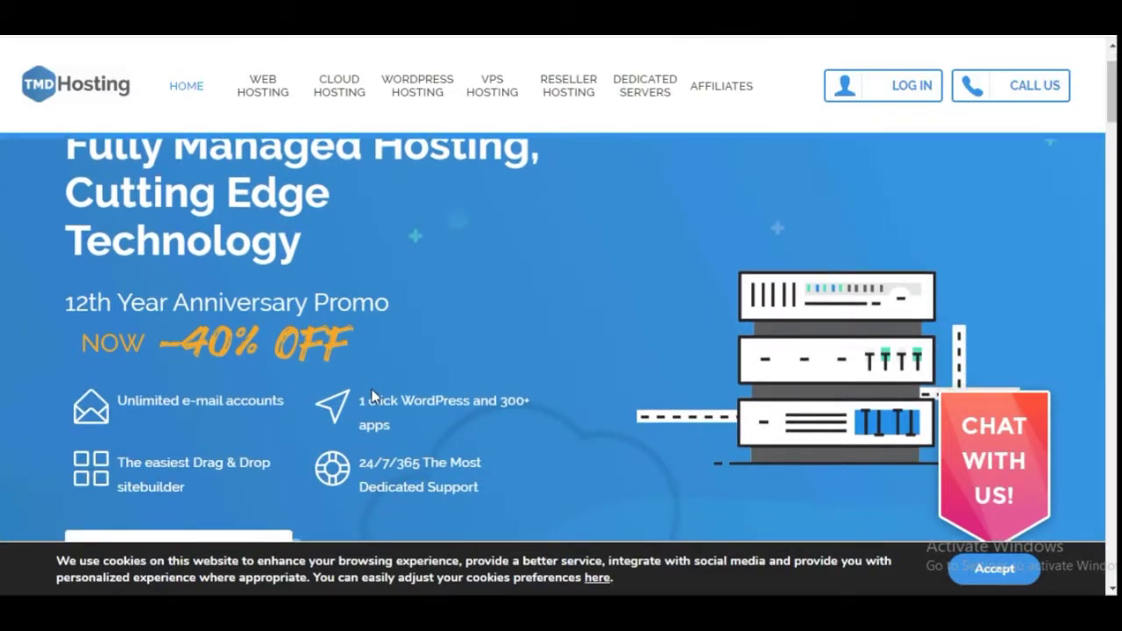
scroll(372, 391, "down", 3)
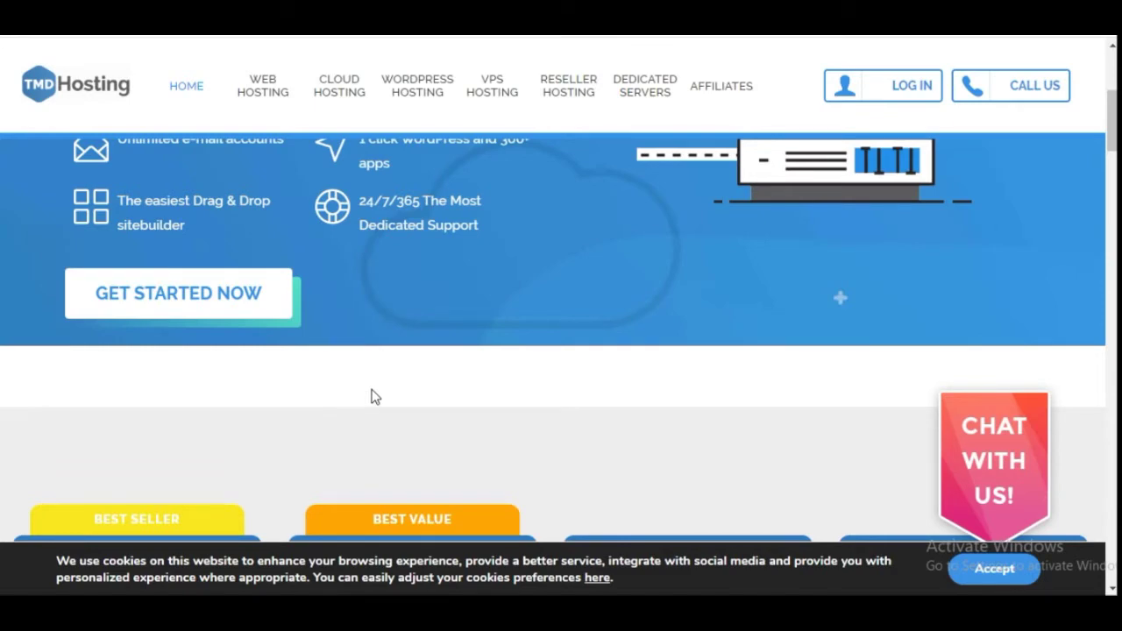
scroll(375, 397, "up", 4)
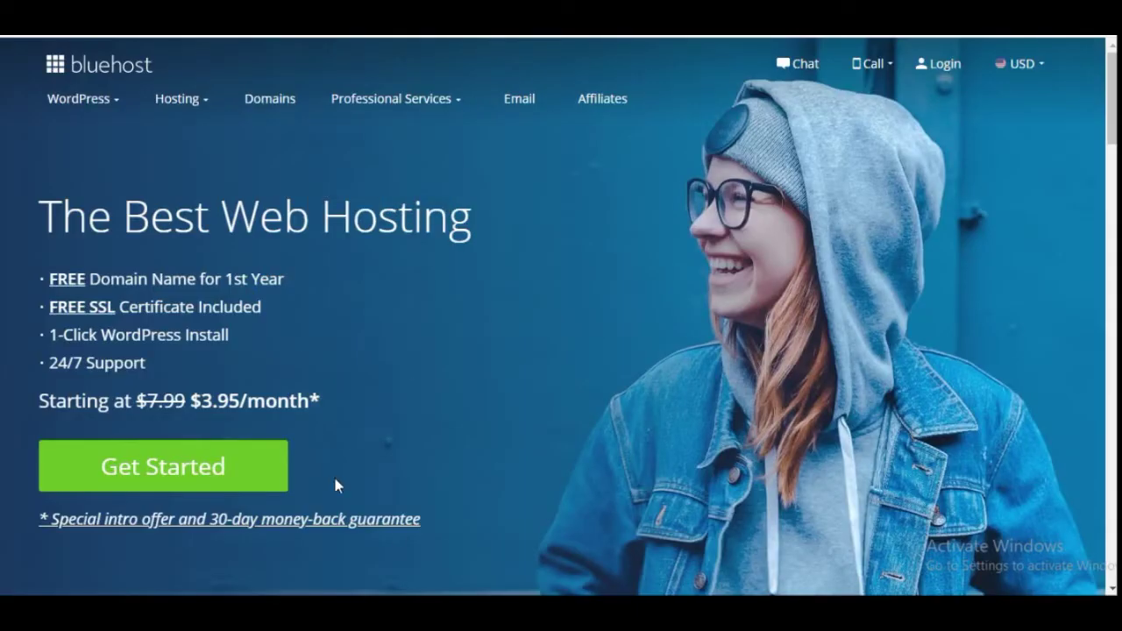
Review the web hosting offer on the Bluehost home page.
scroll(340, 449, "down", 1)
scroll(377, 465, "down", 1)
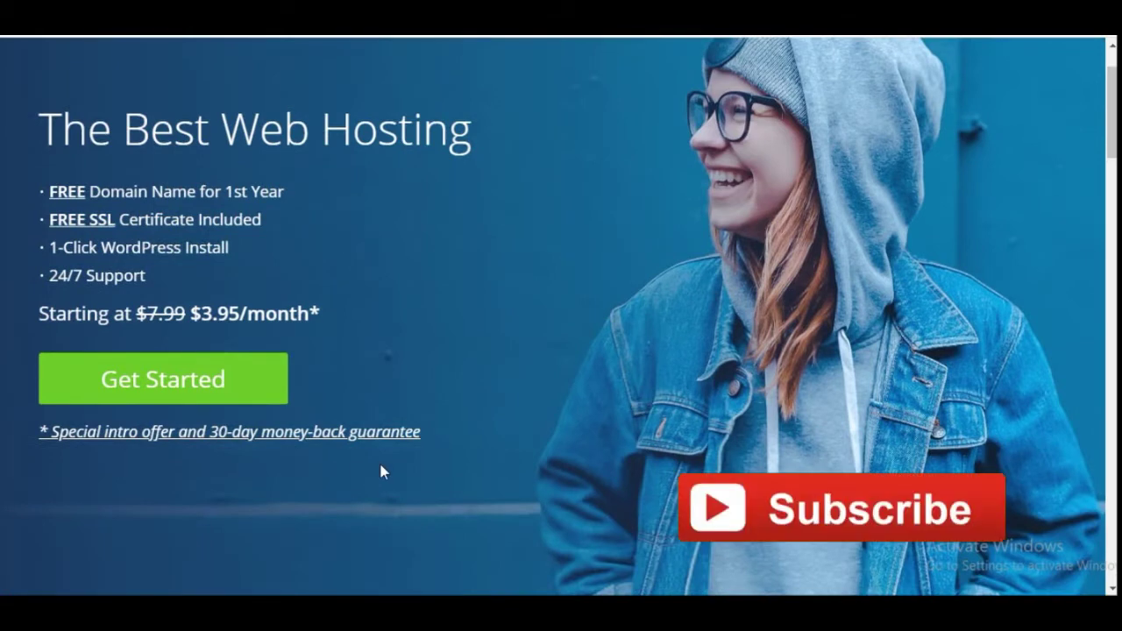
scroll(395, 460, "up", 1)
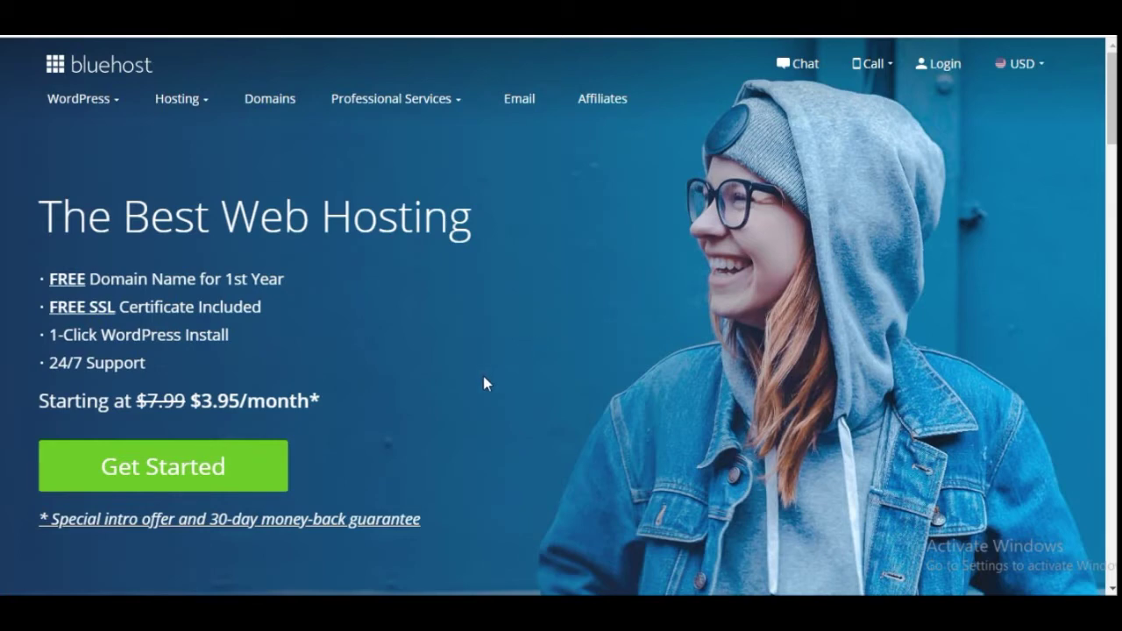
scroll(421, 334, "down", 1)
scroll(439, 289, "up", 1)
Switch to the TMDHosting site, open its Cloud Hosting page and compare the Starter, Business and Enterprise Cloud plans.
left_click(447, 37)
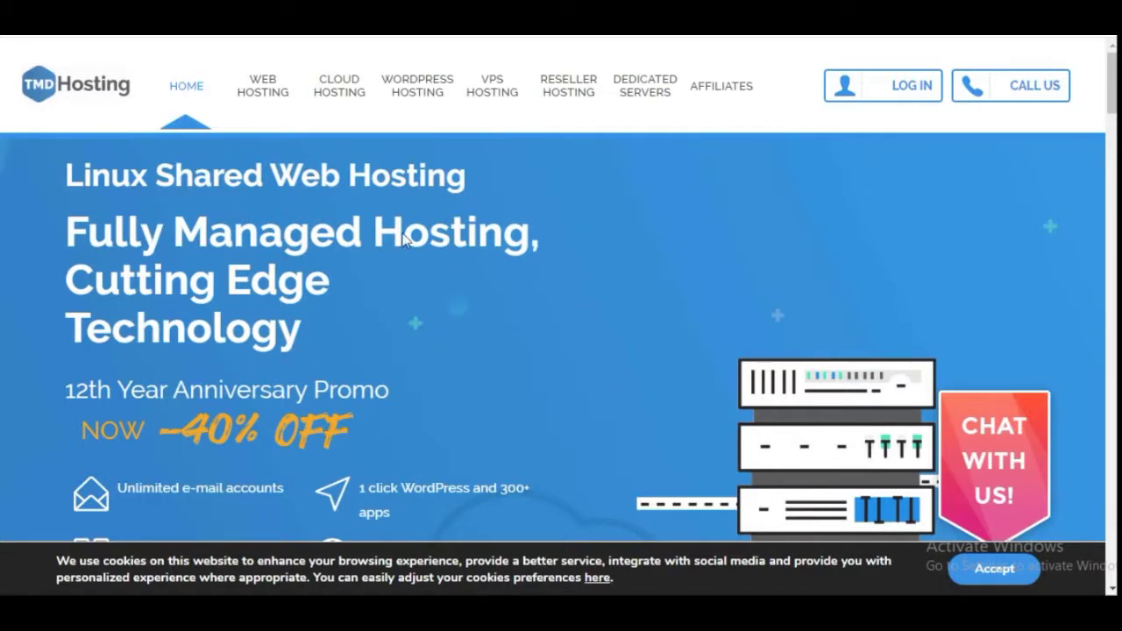
left_click(352, 101)
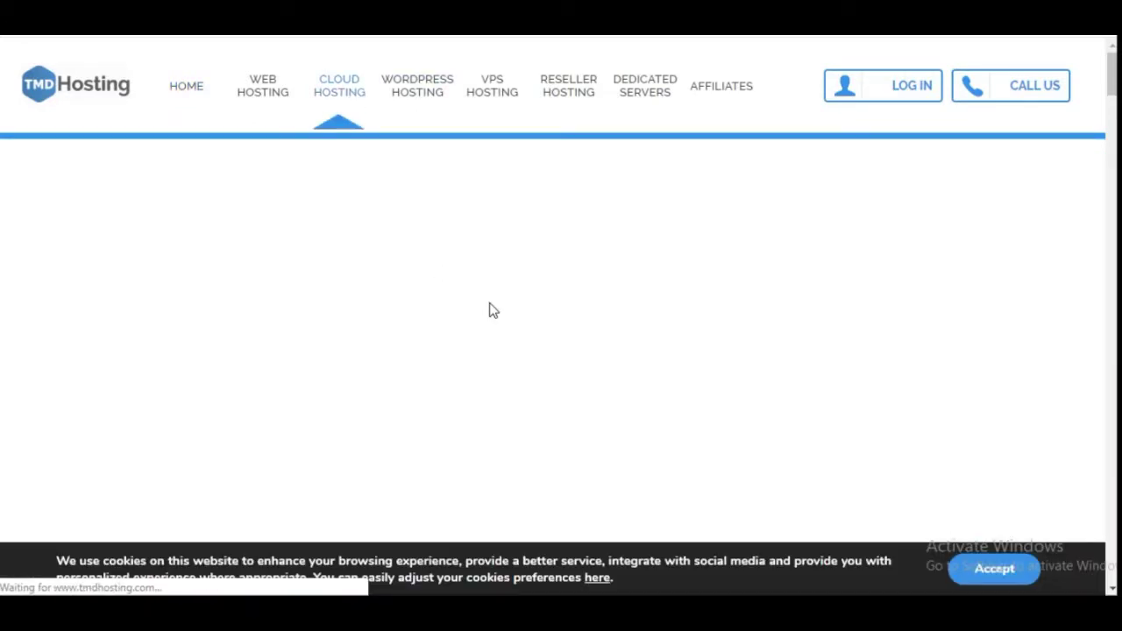
scroll(351, 303, "down", 3)
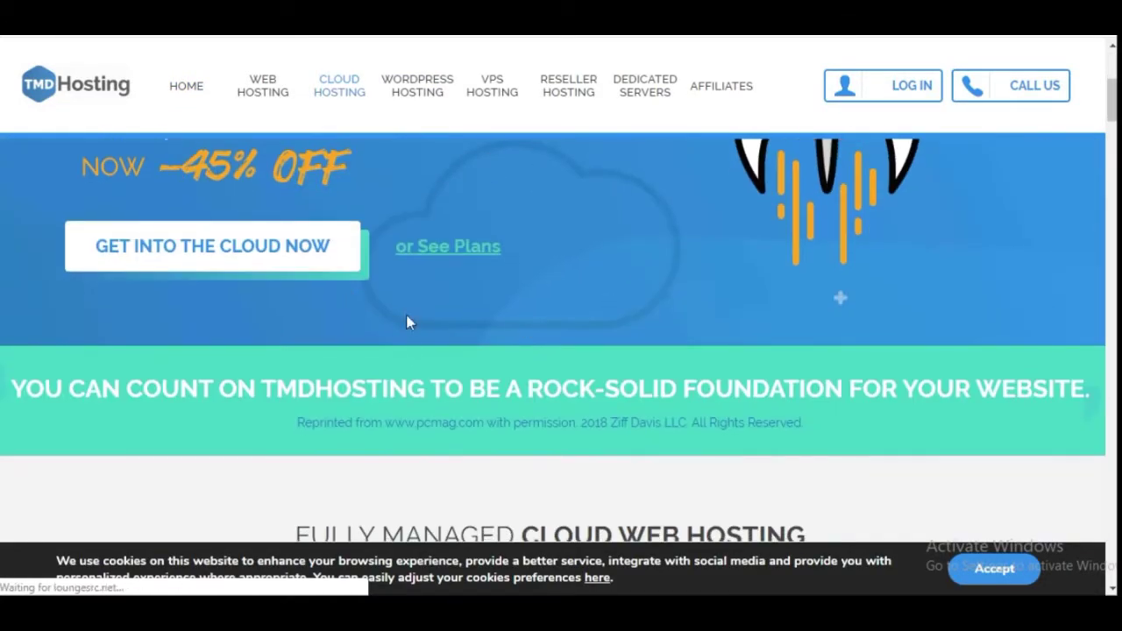
scroll(406, 323, "down", 10)
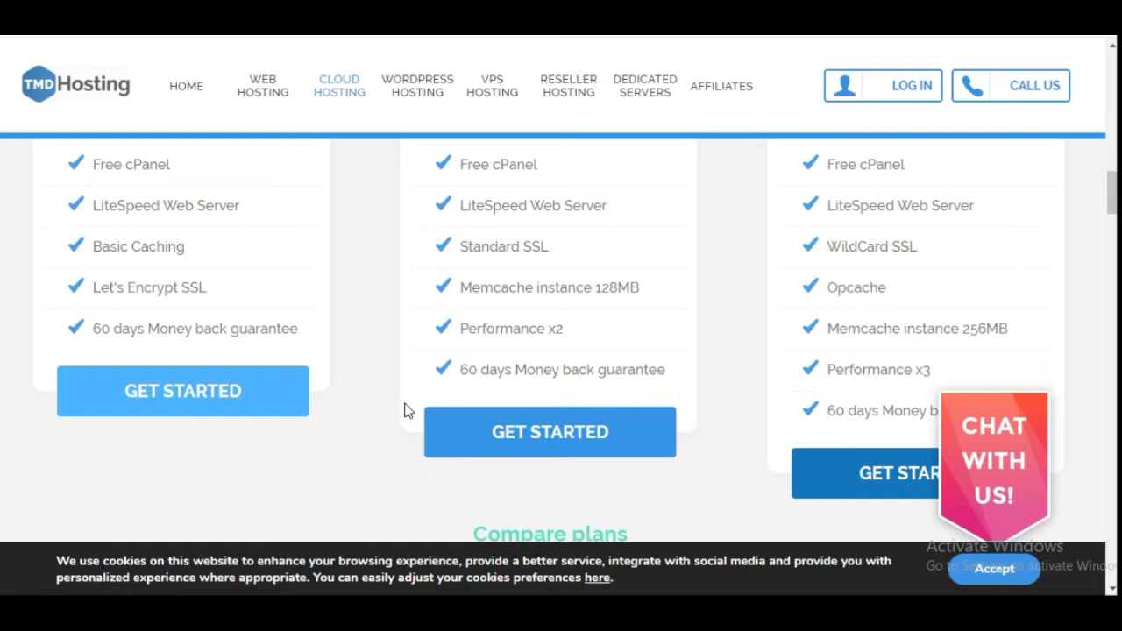
scroll(405, 387, "up", 1)
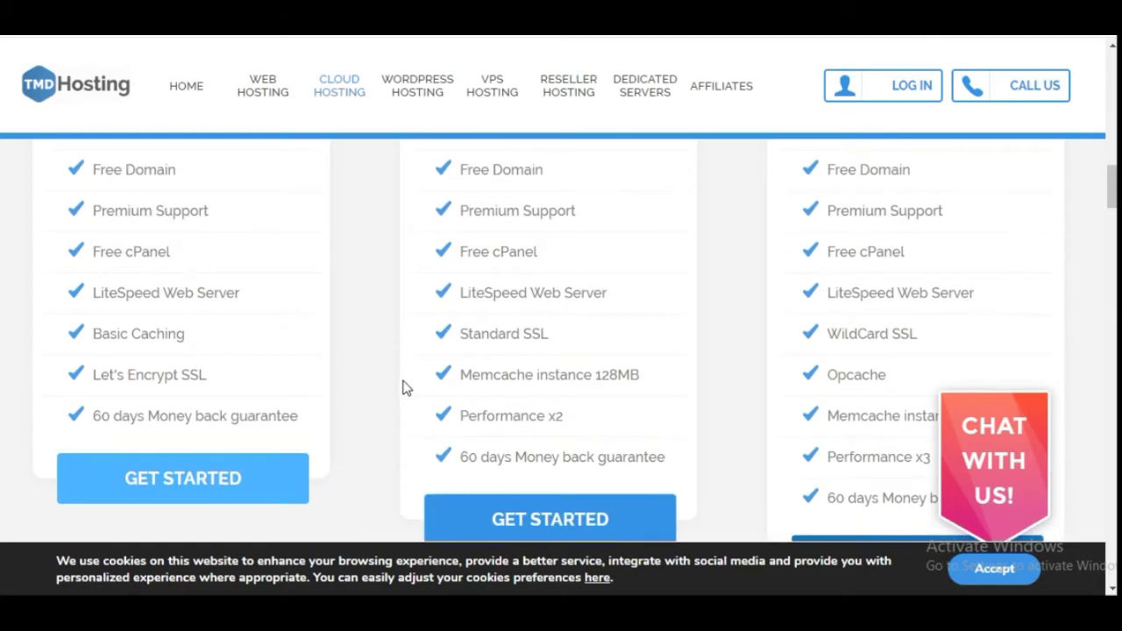
scroll(526, 394, "up", 10)
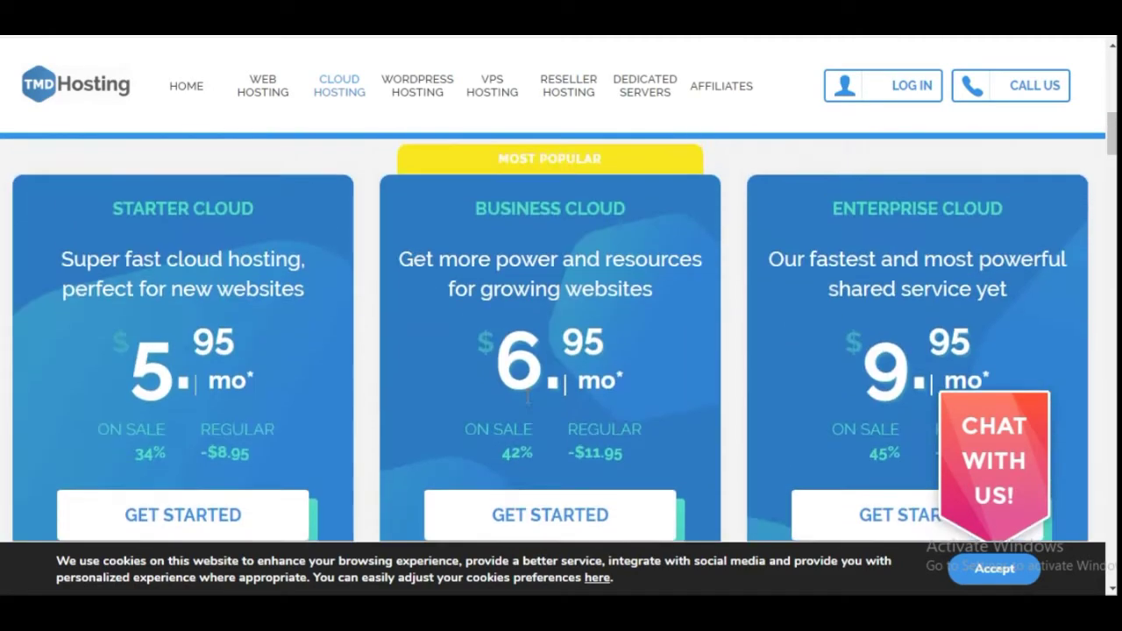
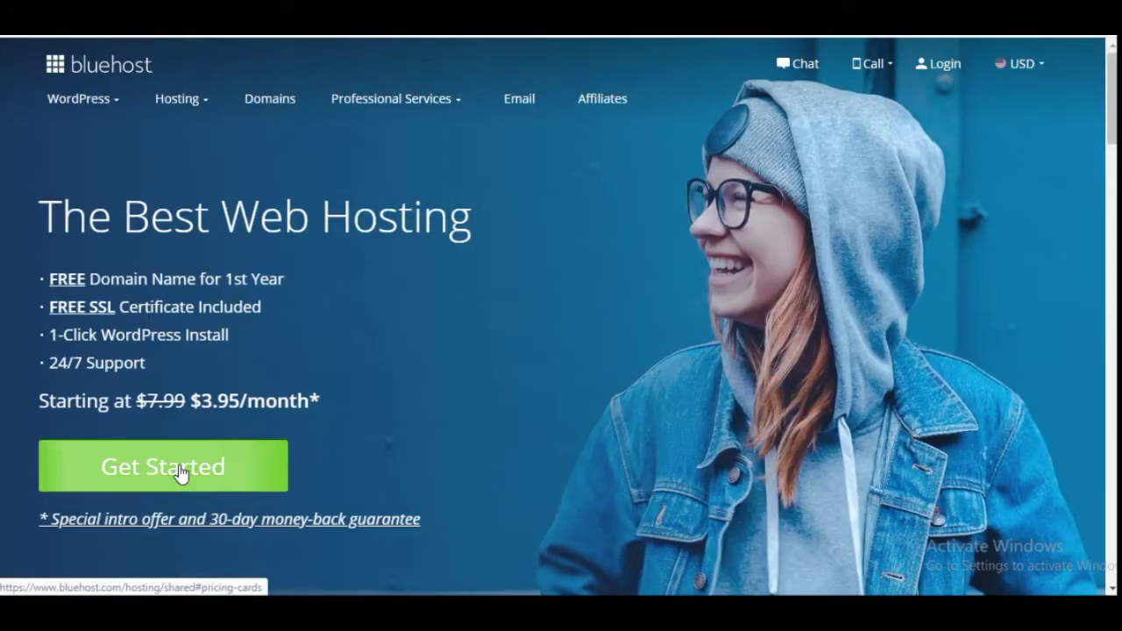
Open Bluehost's shared hosting plans, compare their features and select the Choice Plus plan.
left_click(180, 469)
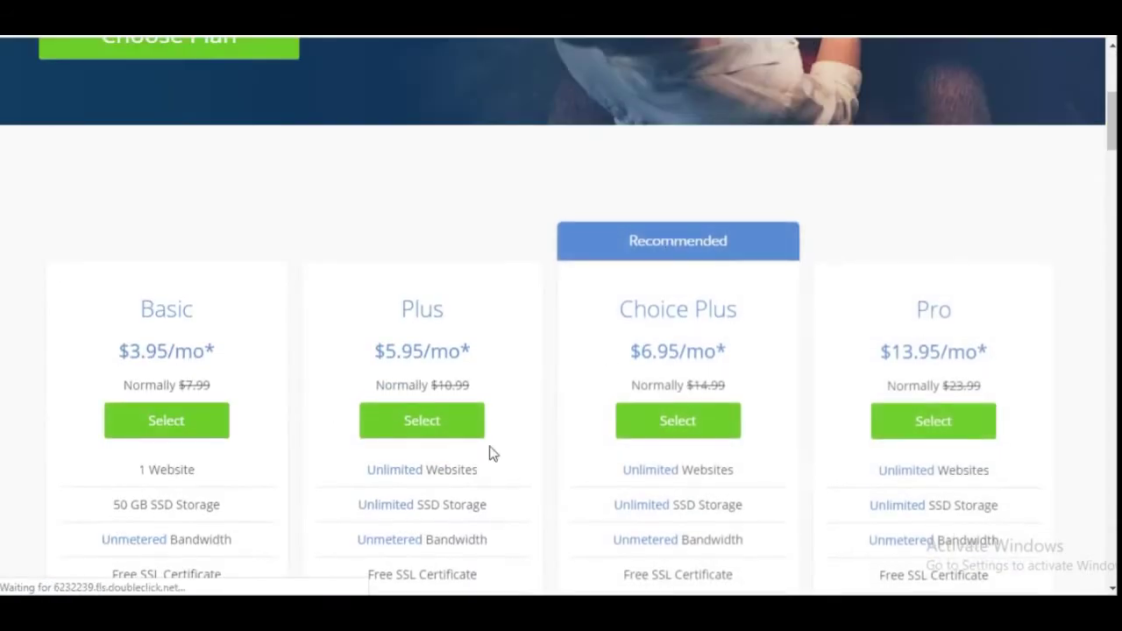
scroll(491, 438, "down", 1)
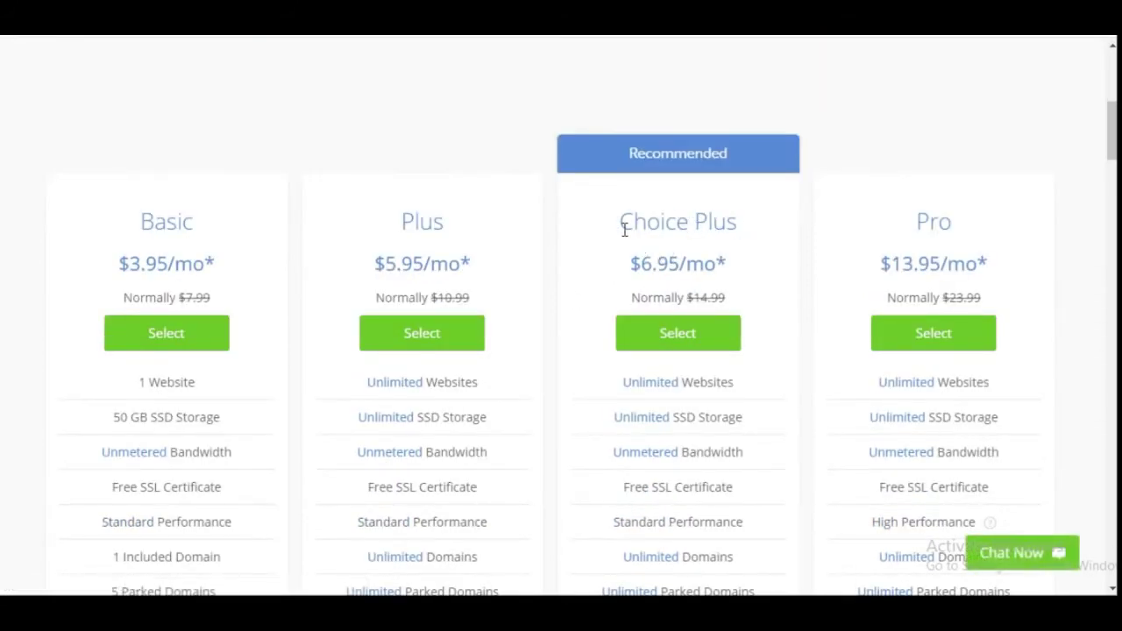
scroll(647, 328, "down", 5)
scroll(666, 328, "up", 4)
left_click(682, 257)
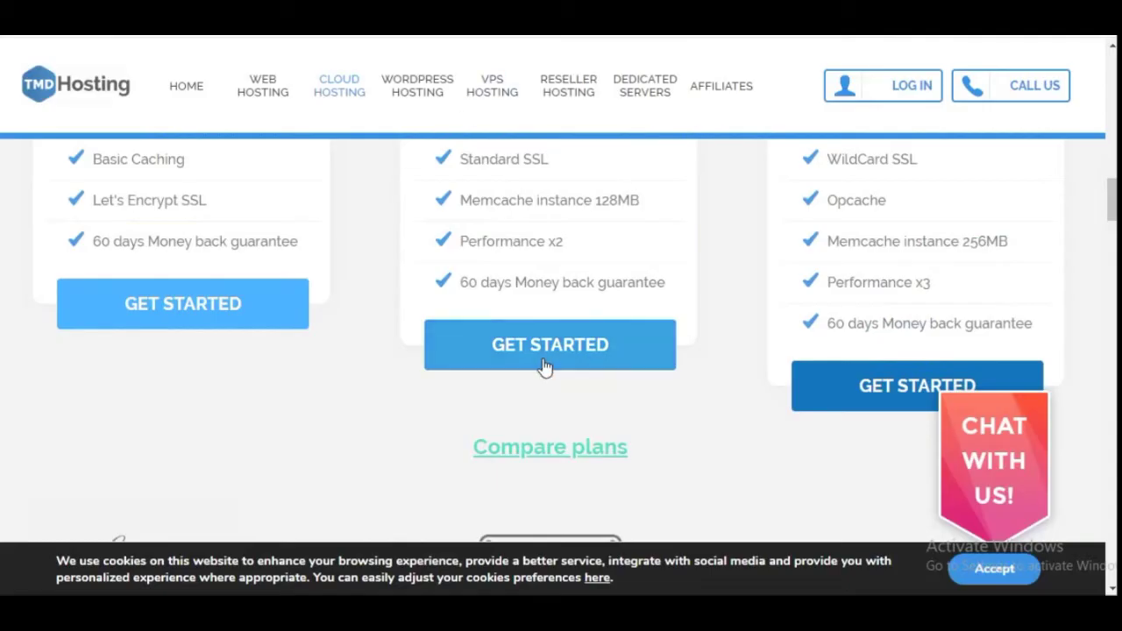
Switch back to TMDHosting and start an order for the Business Cloud plan.
left_click(291, 309)
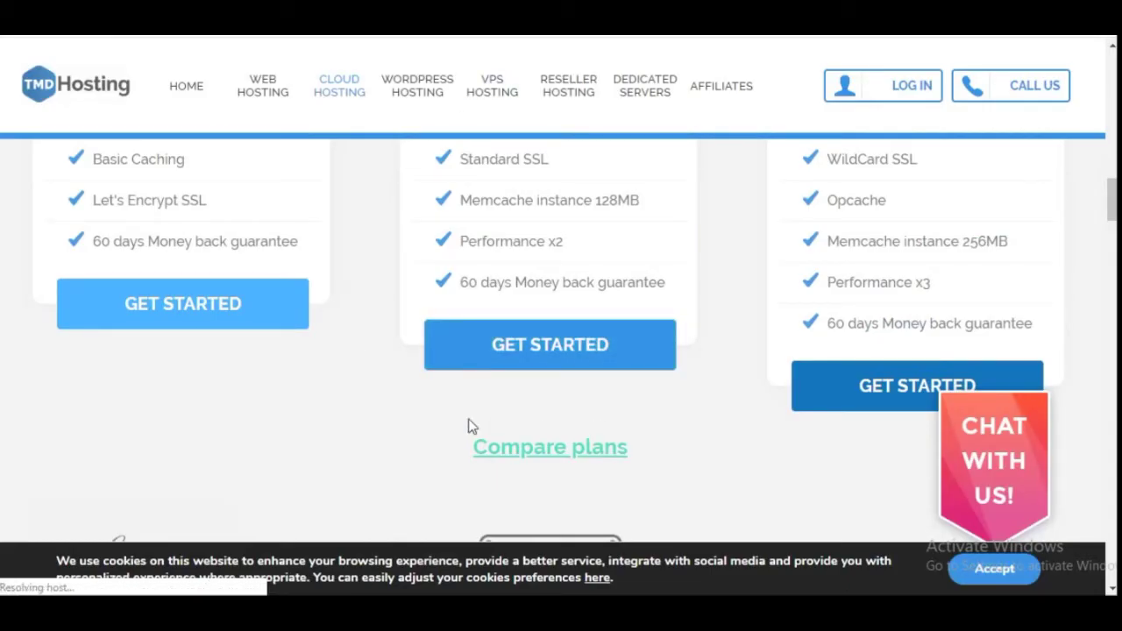
left_click(534, 348)
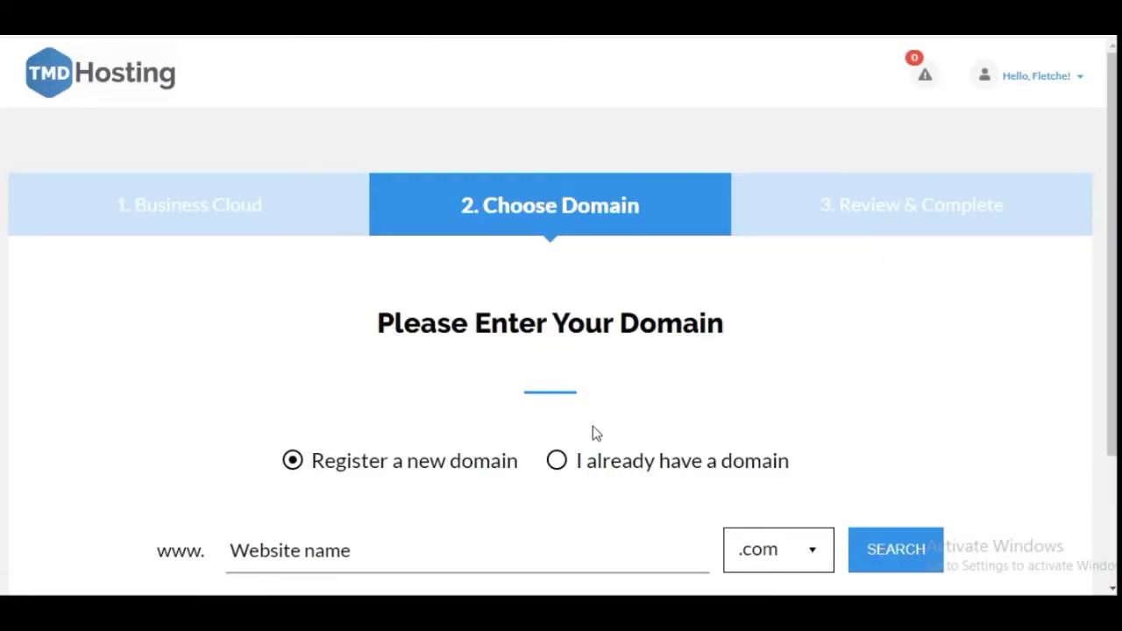
Review TMDHosting's domain form, switch to Bluehost's domain setup and view the extensions offered for a new domain.
scroll(593, 432, "down", 2)
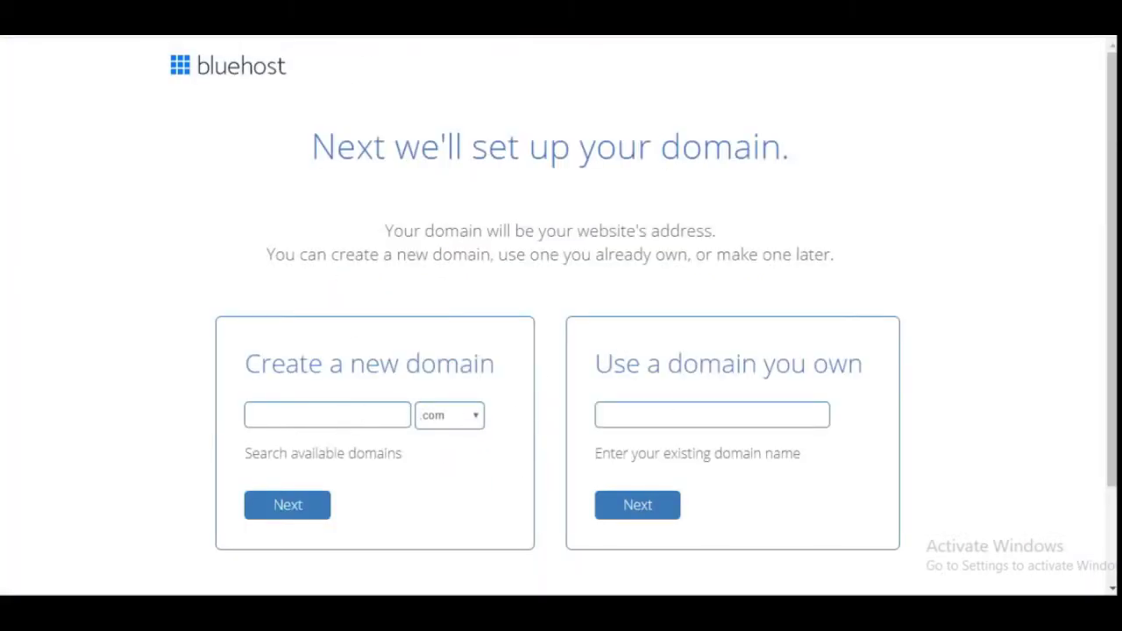
left_click(478, 419)
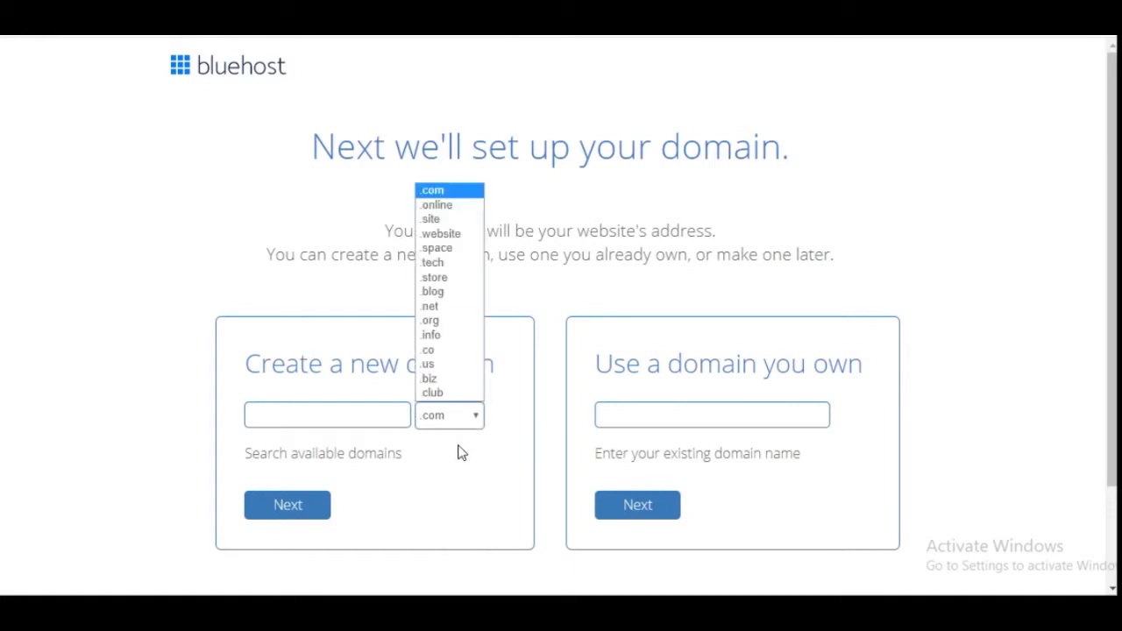
left_click(80, 498)
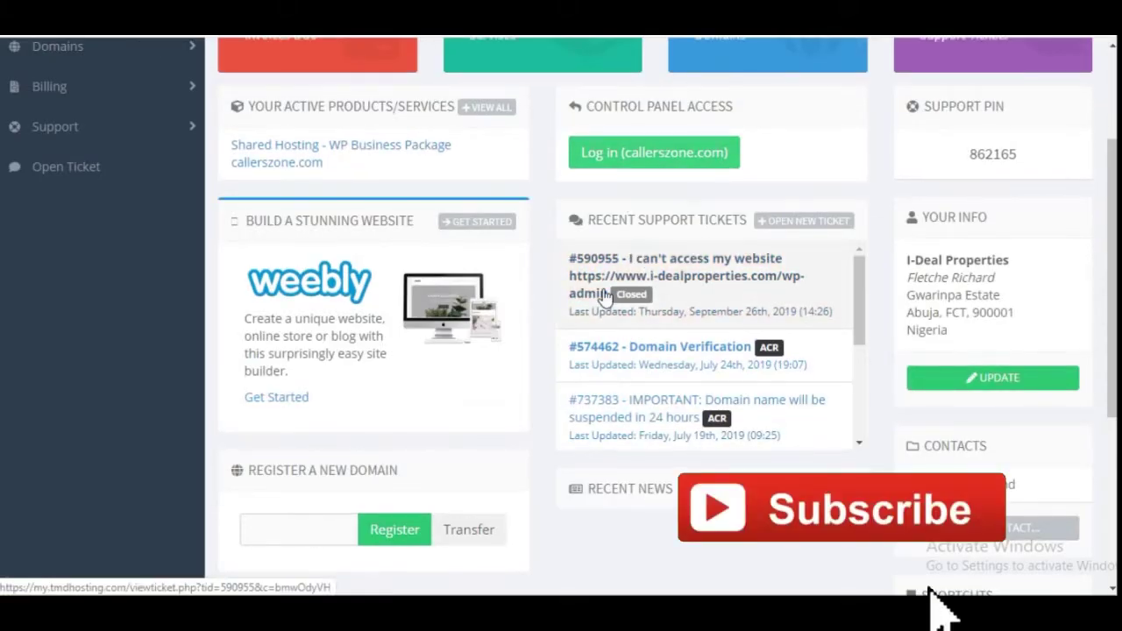
Log in to the callerszone.com control panel from the TMDHosting client area and locate the Softaculous Apps Installer scripts.
scroll(375, 198, "up", 3)
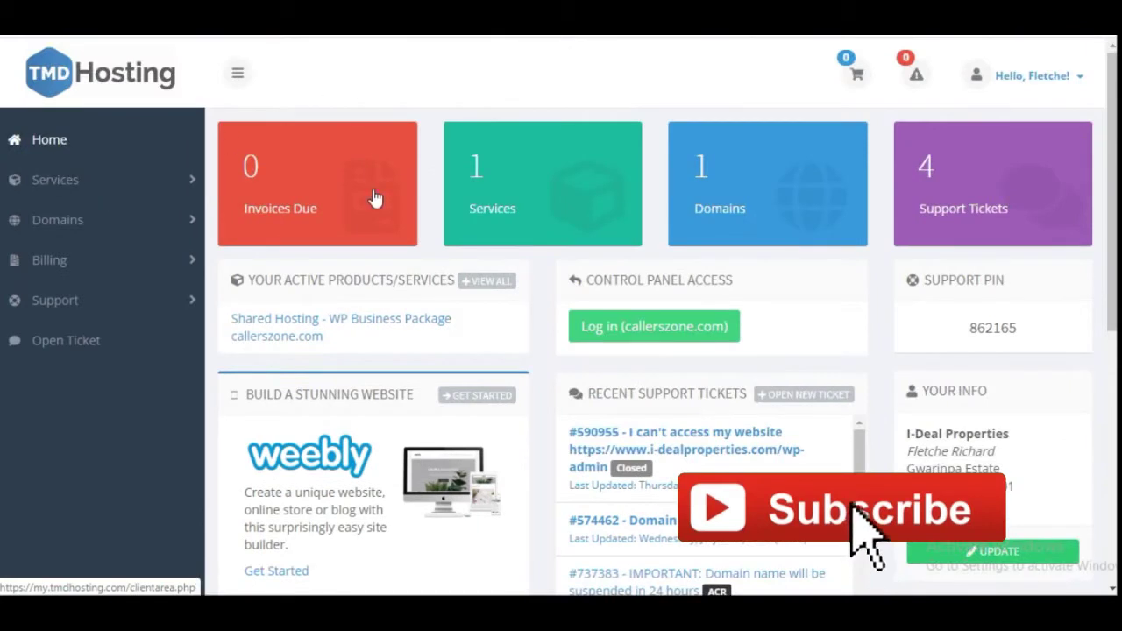
left_click(618, 330)
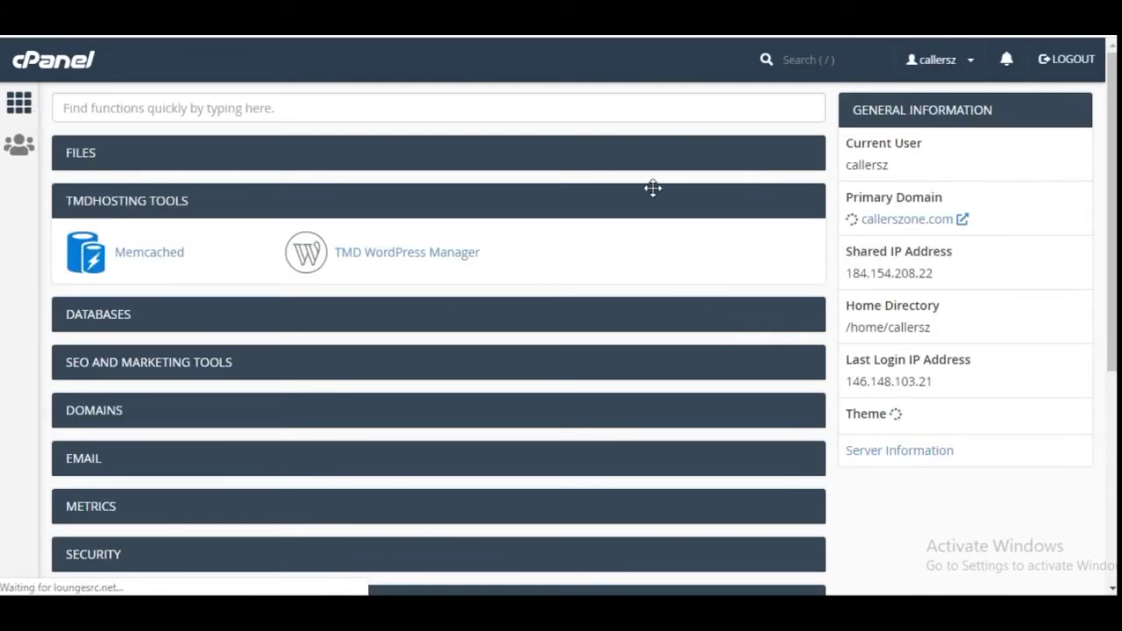
scroll(354, 378, "down", 1)
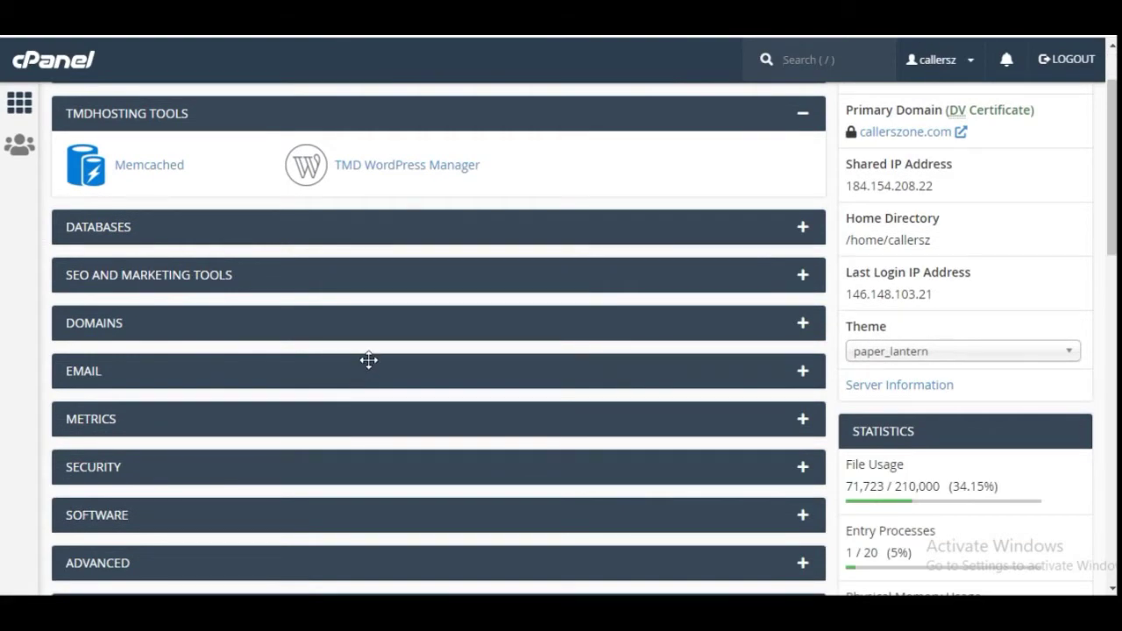
scroll(359, 368, "down", 4)
scroll(328, 368, "up", 5)
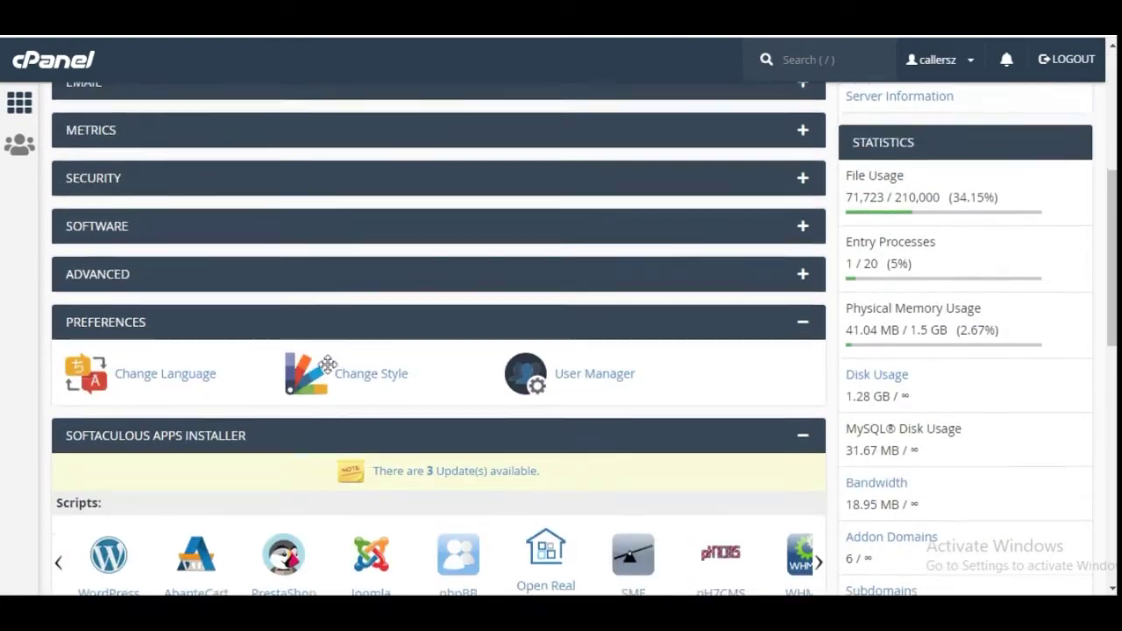
scroll(325, 363, "down", 6)
scroll(170, 280, "down", 3)
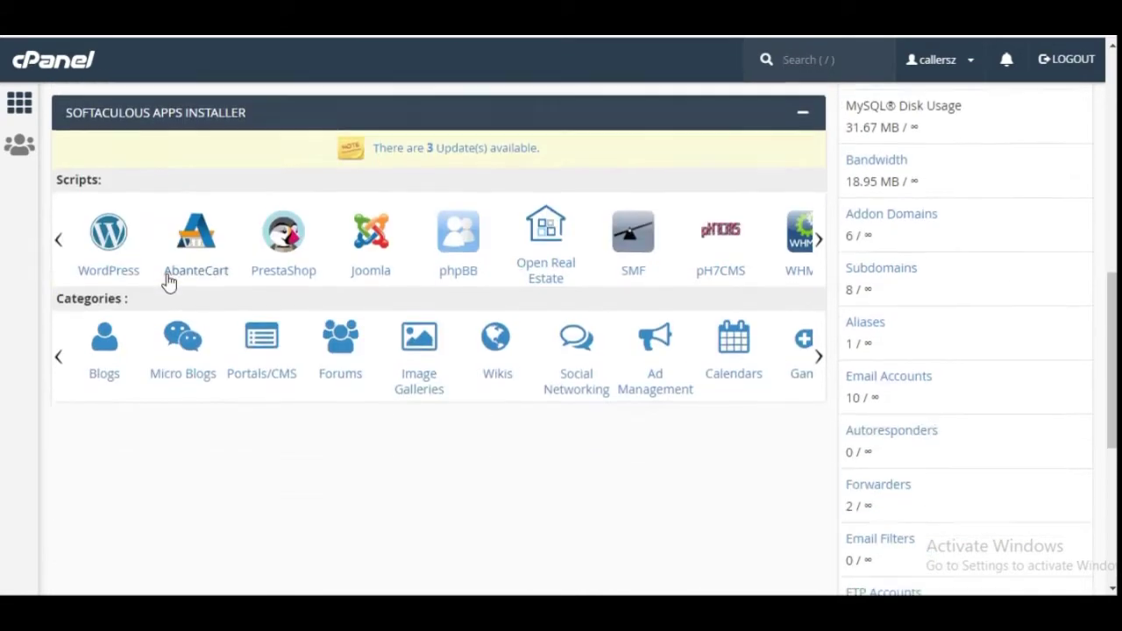
Open WordPress from the Softaculous scripts and bring up its installation form.
scroll(195, 353, "up", 3)
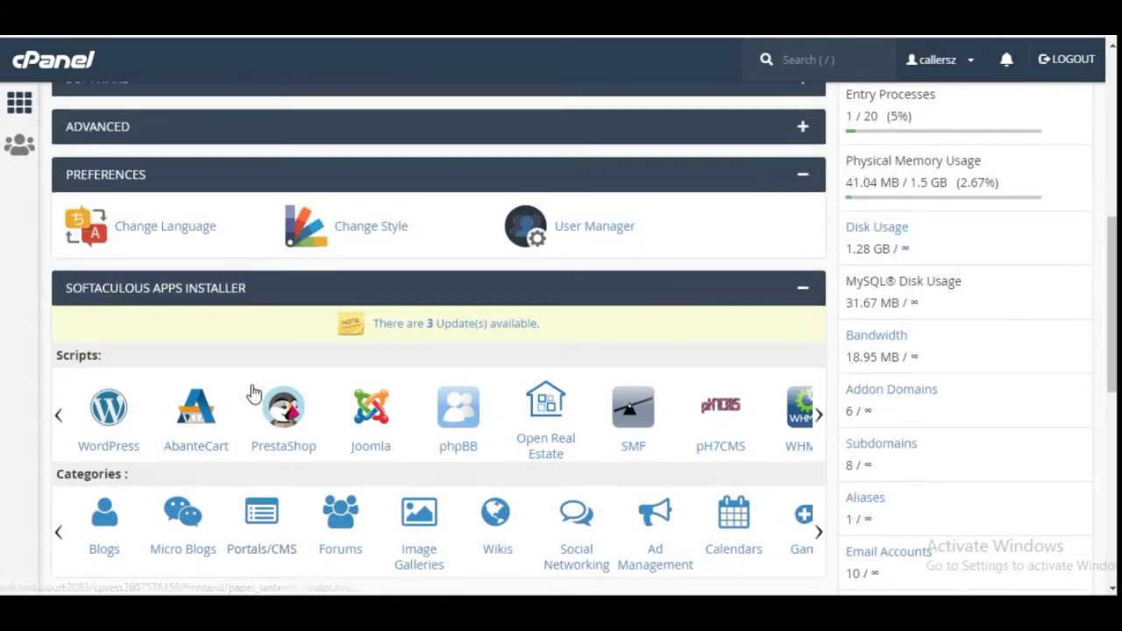
left_click(115, 420)
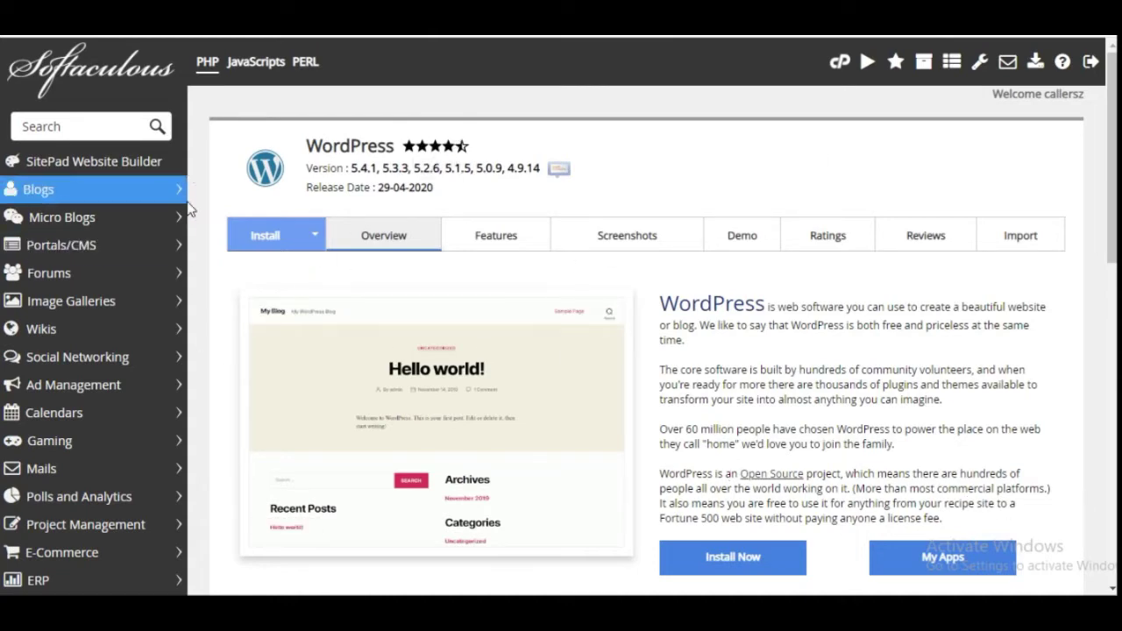
scroll(434, 322, "down", 1)
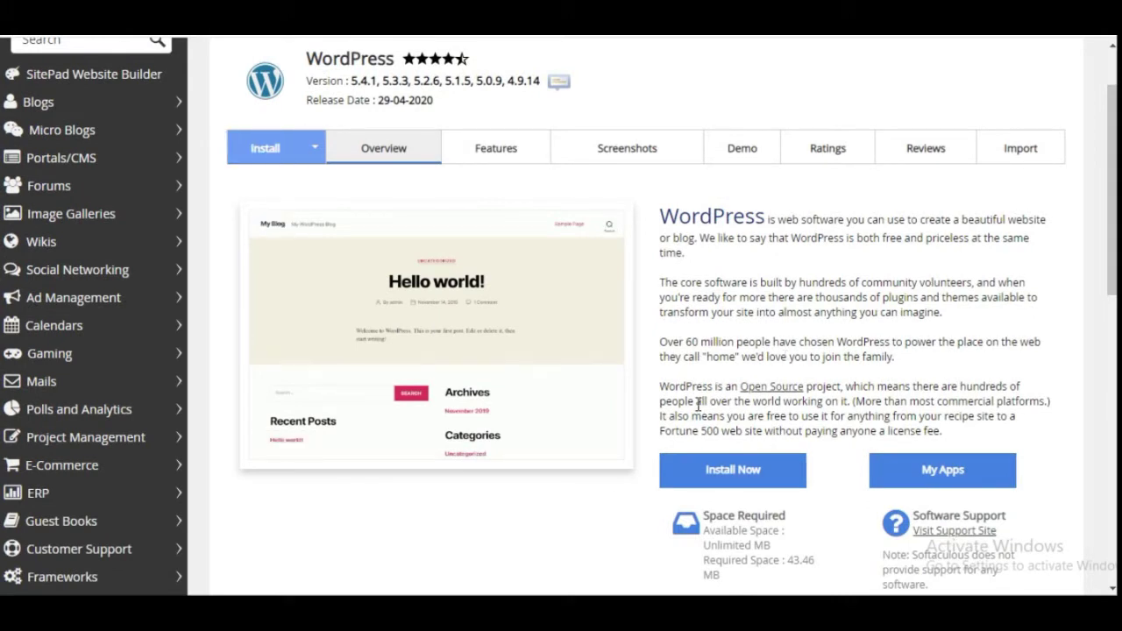
left_click(713, 474)
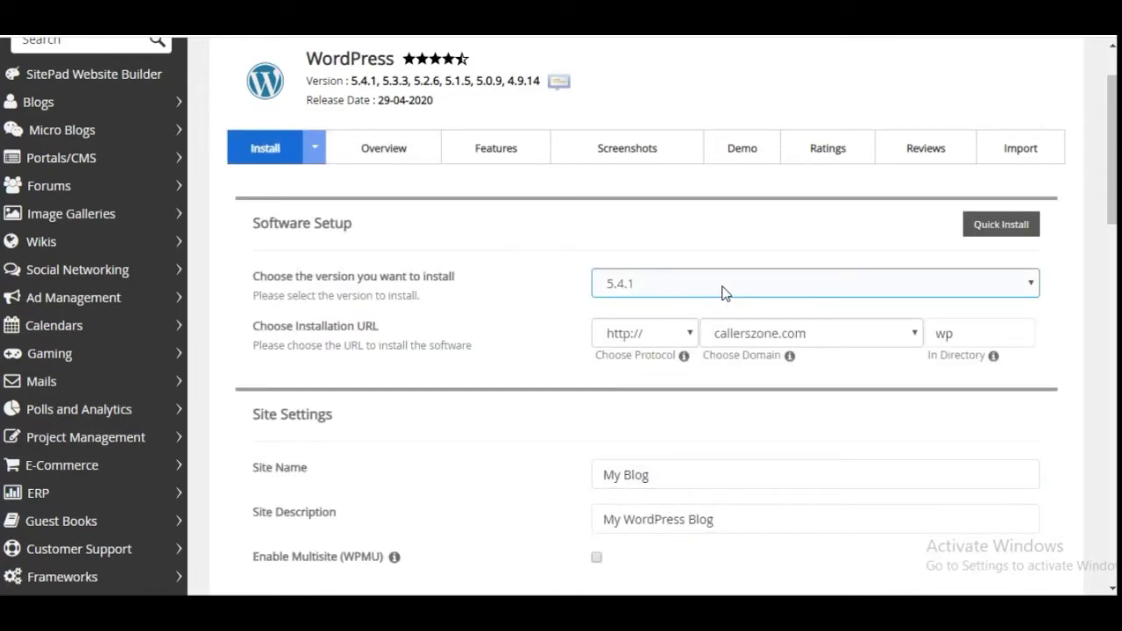
left_click(628, 339)
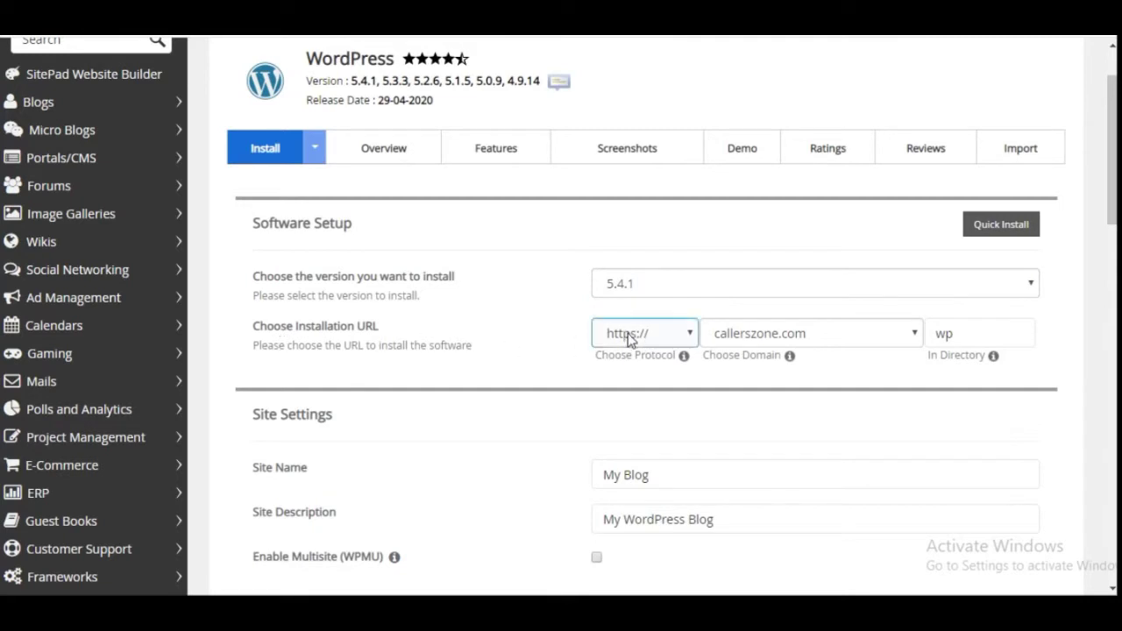
left_click(706, 333)
left_click(497, 313)
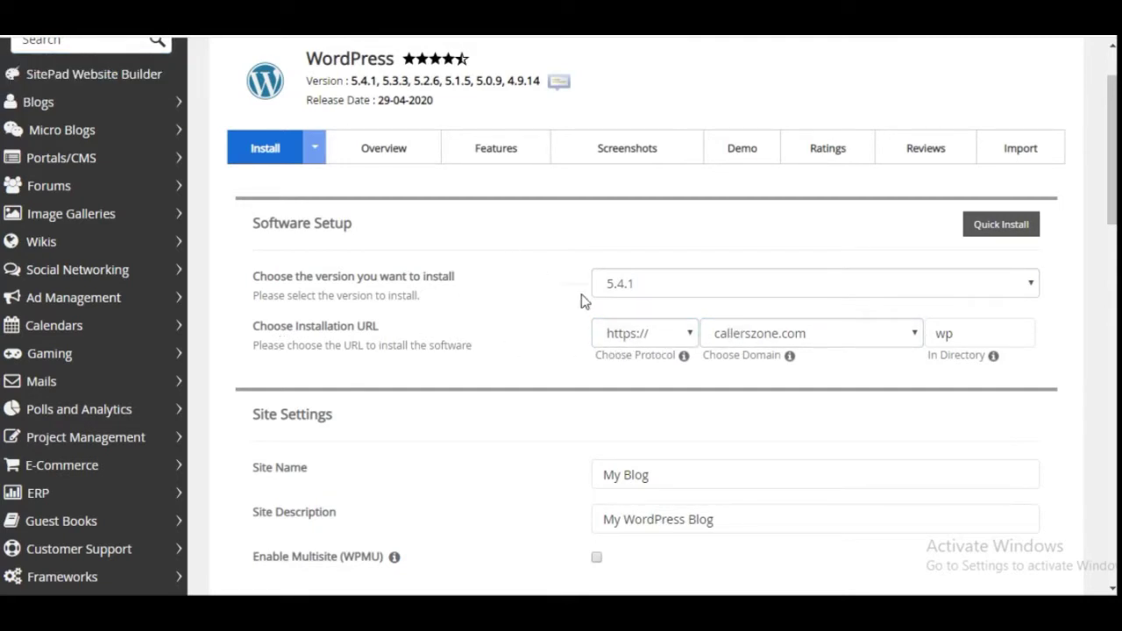
Choose tutor.callerszone.com as the domain for the WordPress installation.
left_click(884, 340)
left_click(880, 340)
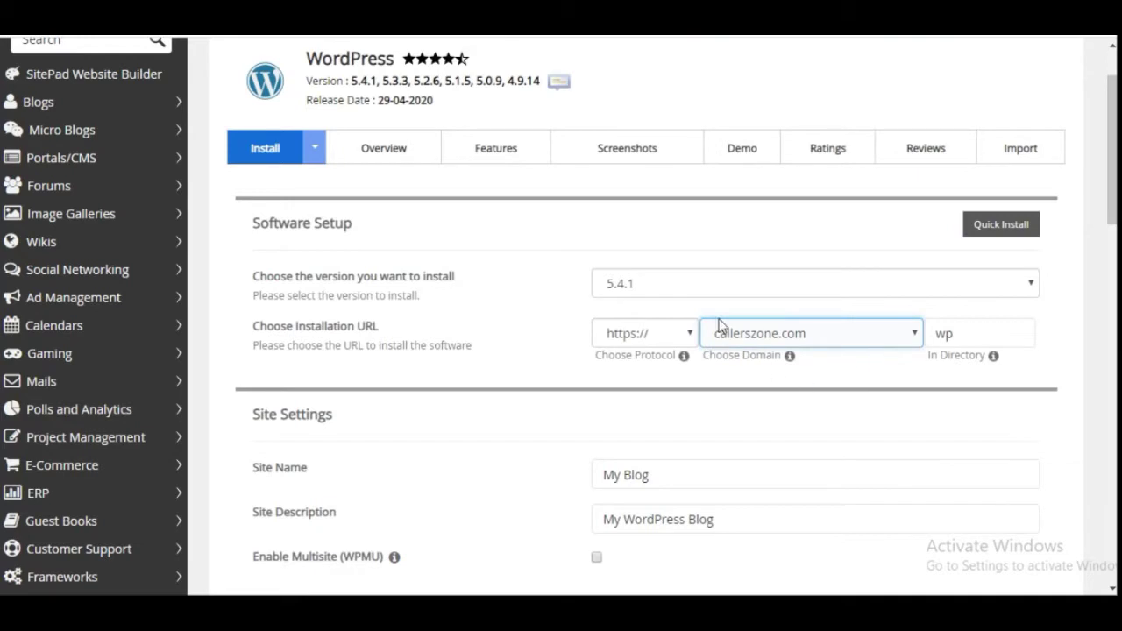
left_click(879, 333)
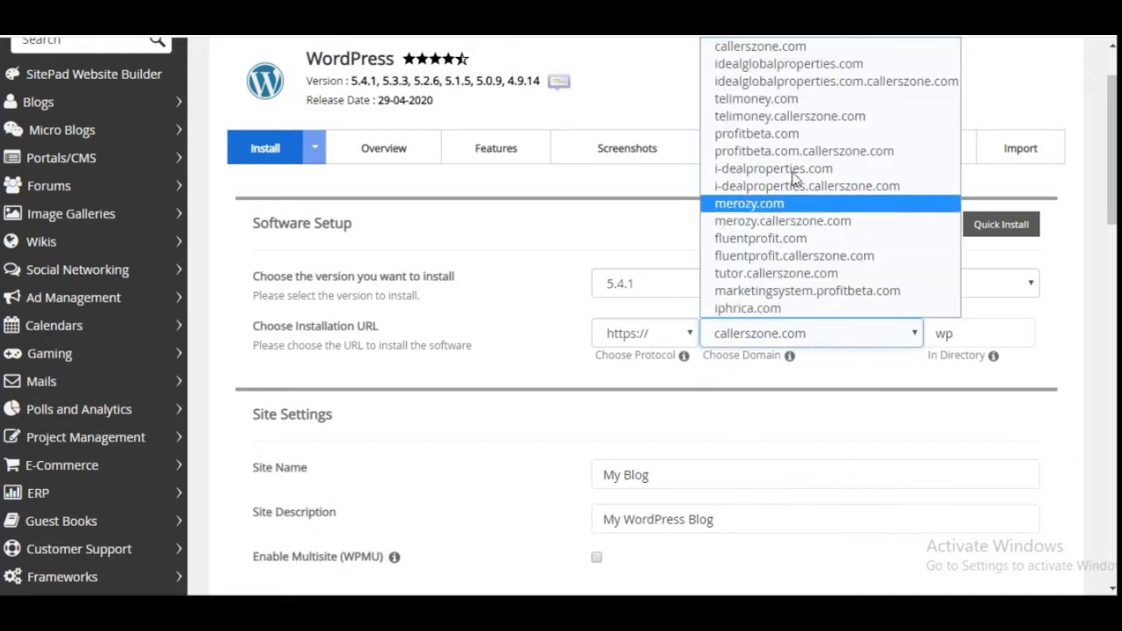
left_click(869, 333)
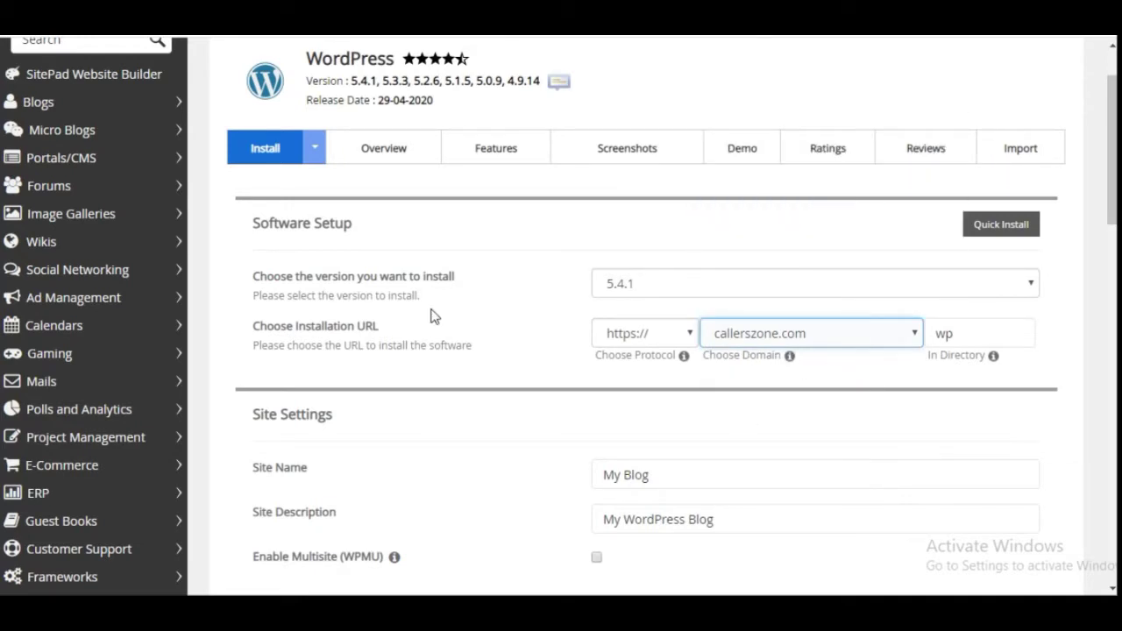
left_click(857, 335)
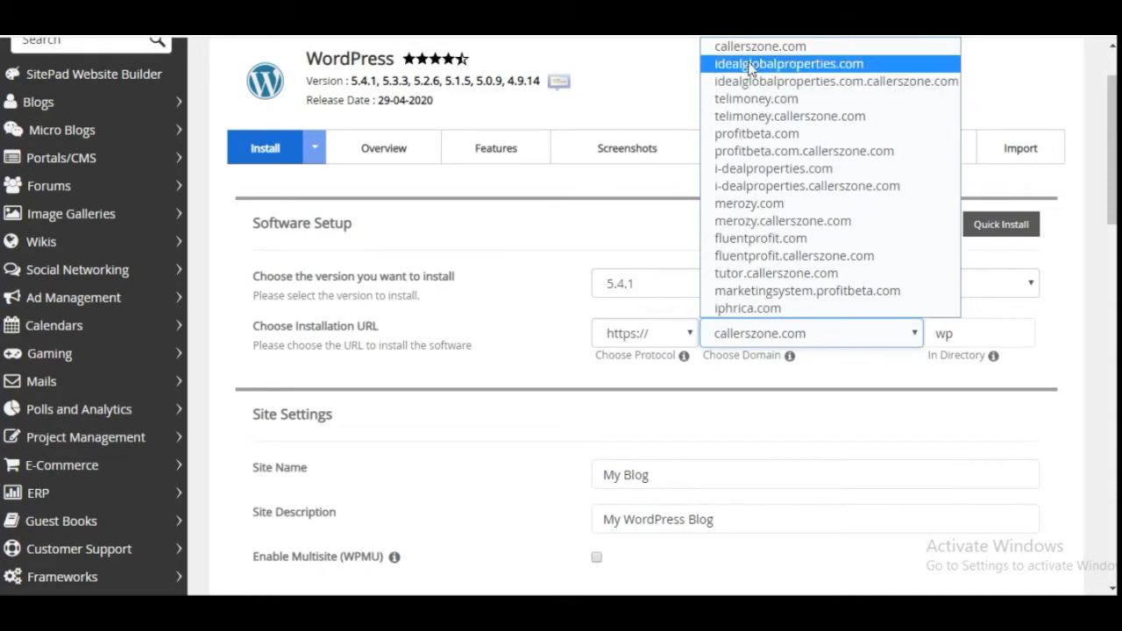
left_click(776, 48)
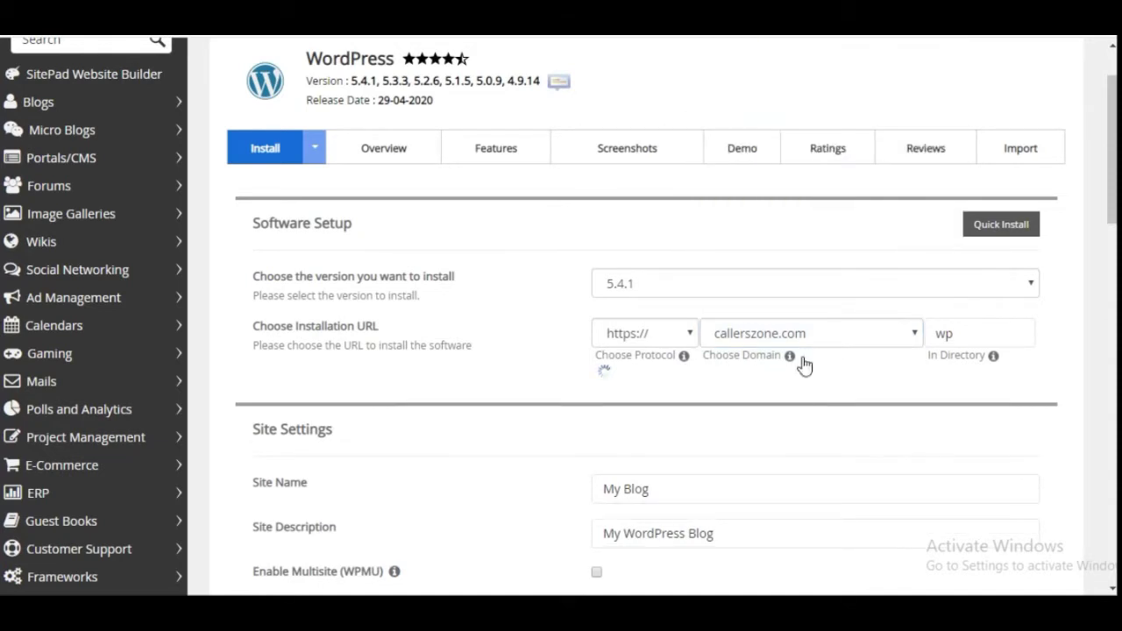
left_click(789, 335)
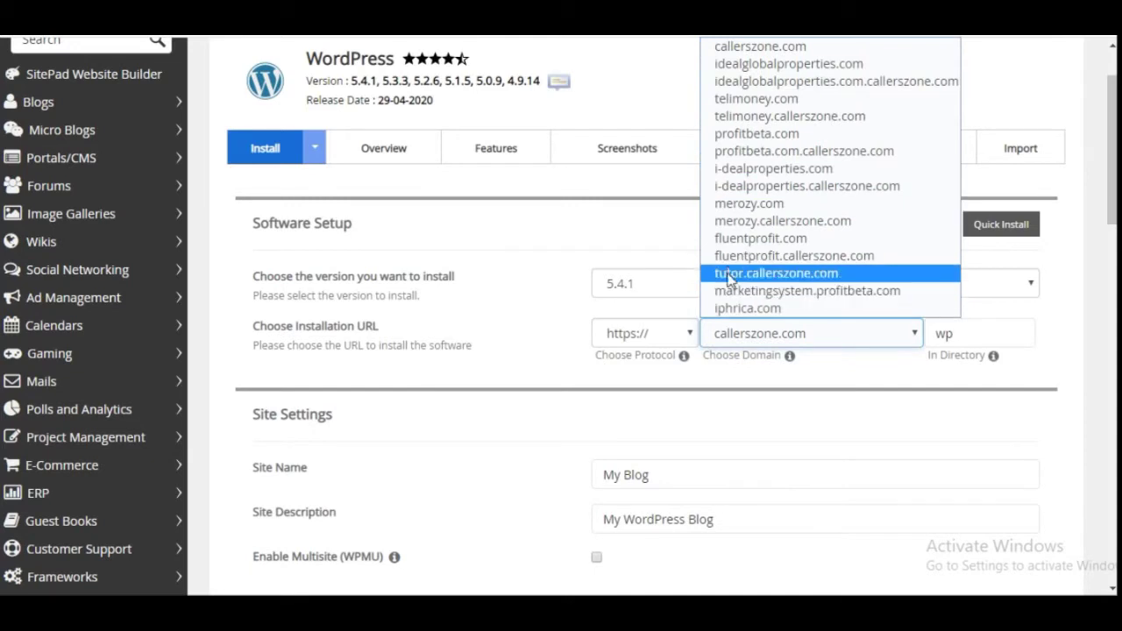
left_click(776, 272)
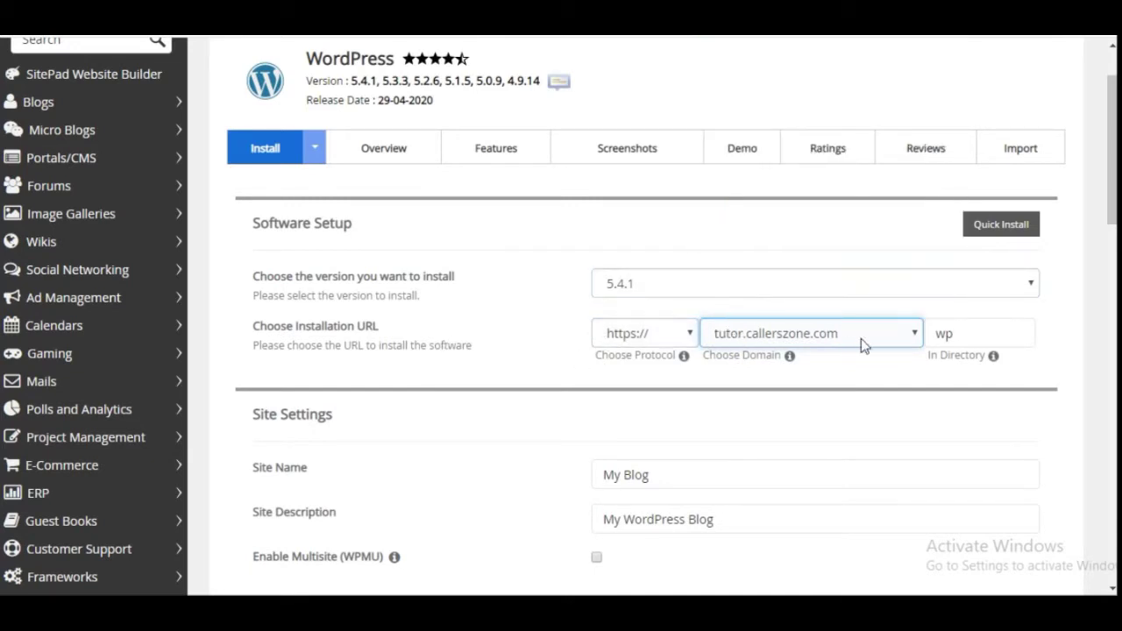
Clear the installation directory so WordPress installs directly at the domain root.
left_click(983, 335)
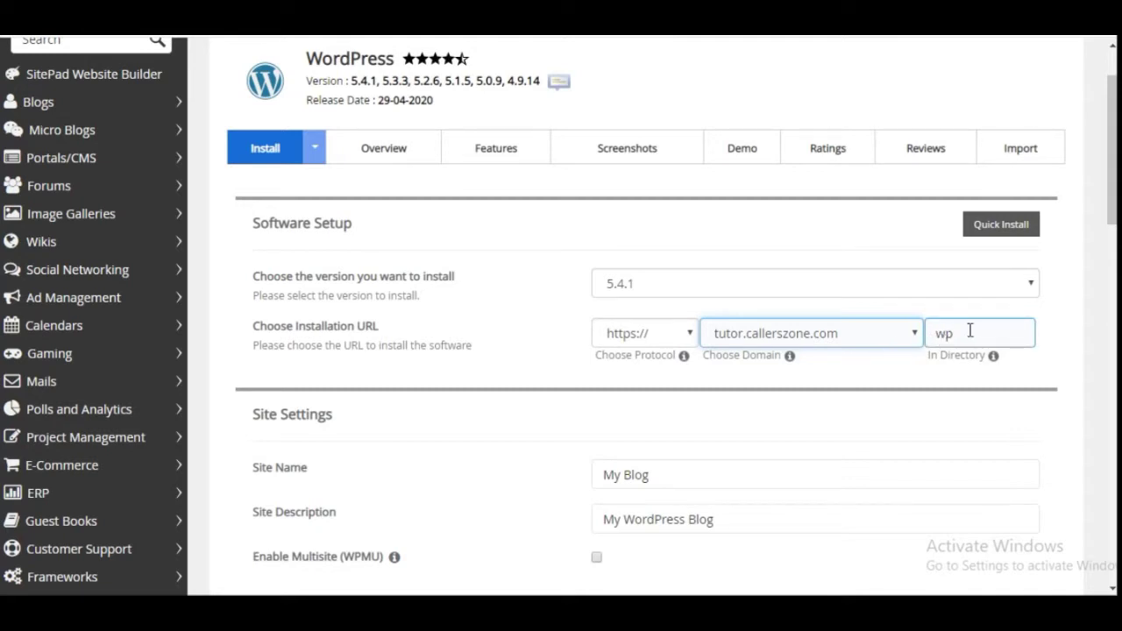
key("BackSpace")
key("BackSpace")
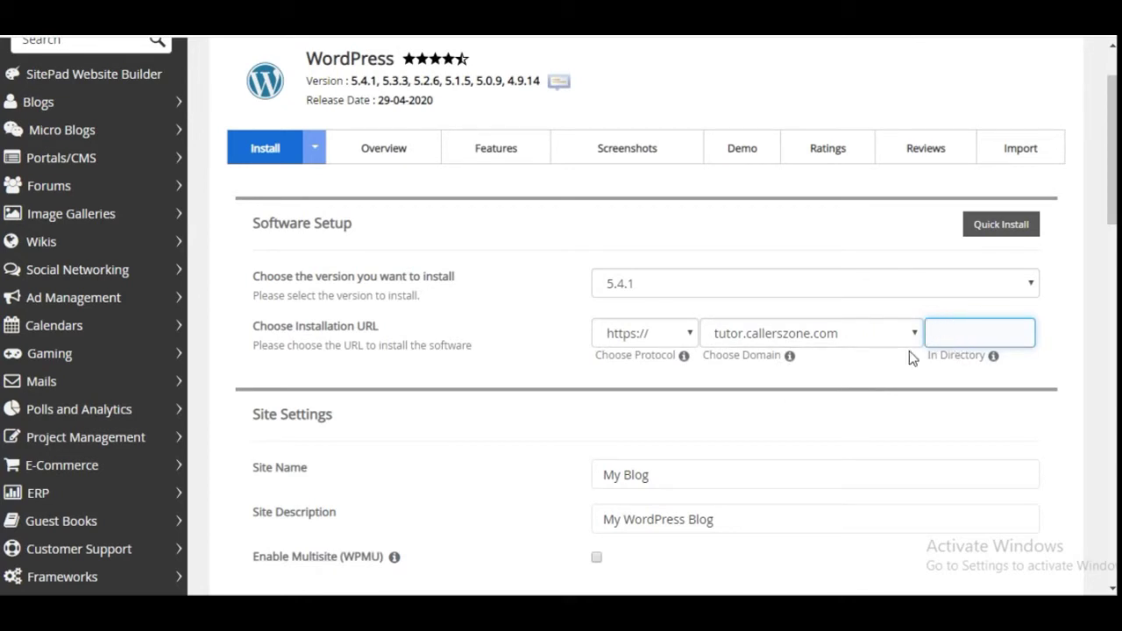
left_click(1033, 376)
Review the site name and site description fields in the installation's Site Settings.
scroll(640, 456, "down", 2)
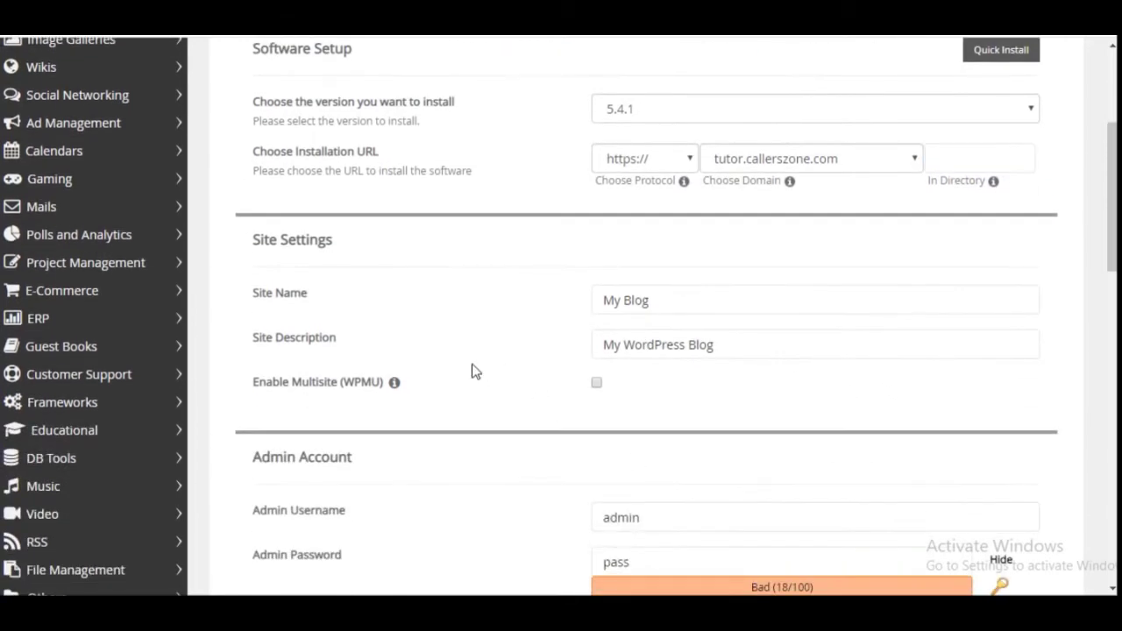
left_click(676, 299)
left_click(321, 391)
left_click(676, 351)
left_click(847, 369)
scroll(564, 370, "down", 1)
left_click(717, 261)
Examine the admin username field in the installation's Admin Account section.
scroll(716, 263, "down", 1)
left_click(639, 344)
key("Tab")
left_click(619, 335)
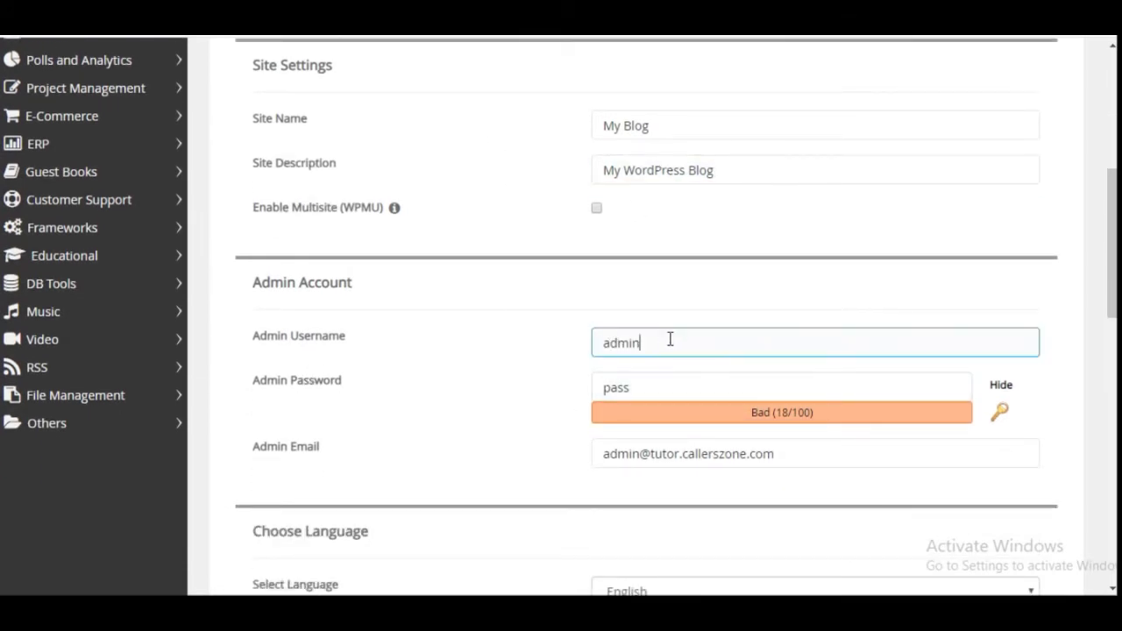
double_click(672, 342)
left_click(494, 370)
left_click(693, 332)
left_click(554, 353)
left_click(622, 334)
left_click(550, 380)
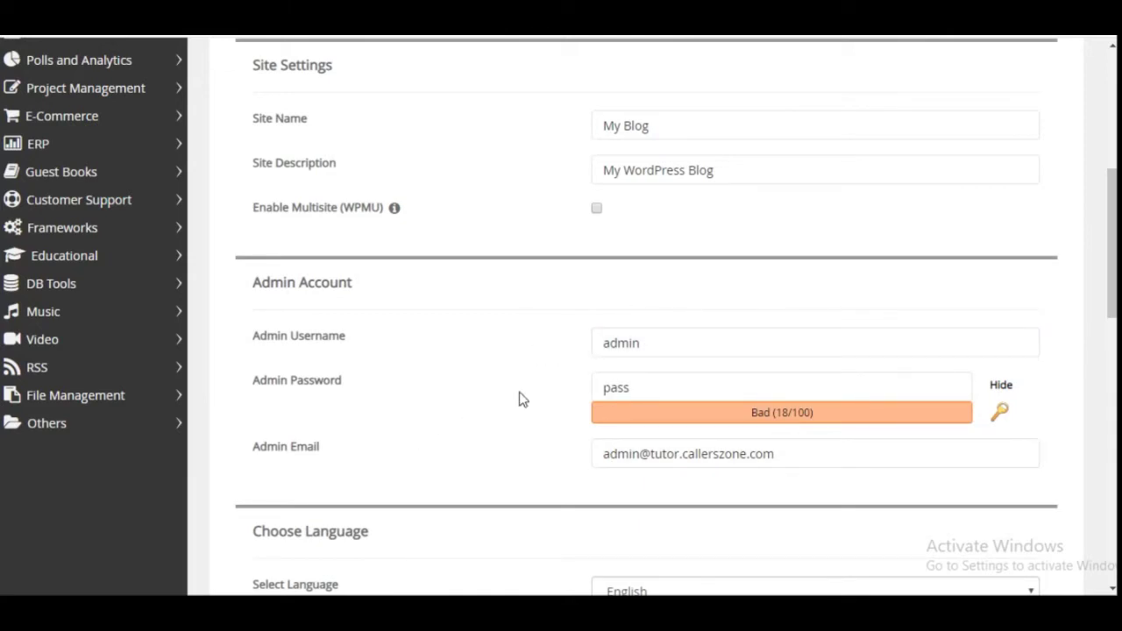
Generate a random admin password for the WordPress installation and select it in the Admin Password field.
left_click(701, 388)
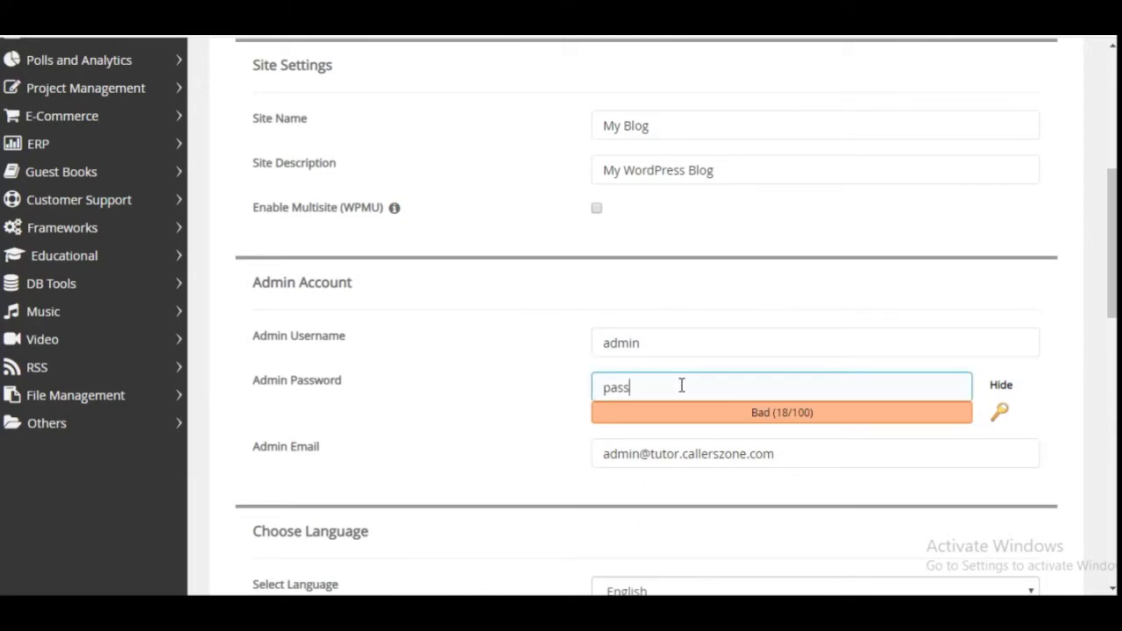
left_click(1002, 412)
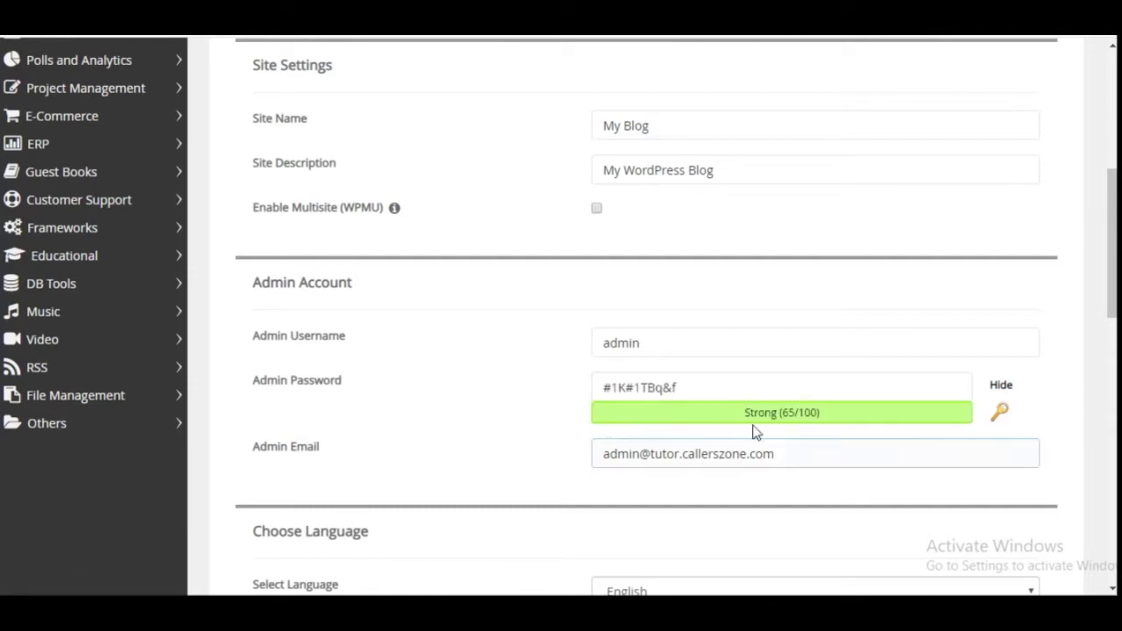
left_click(678, 384)
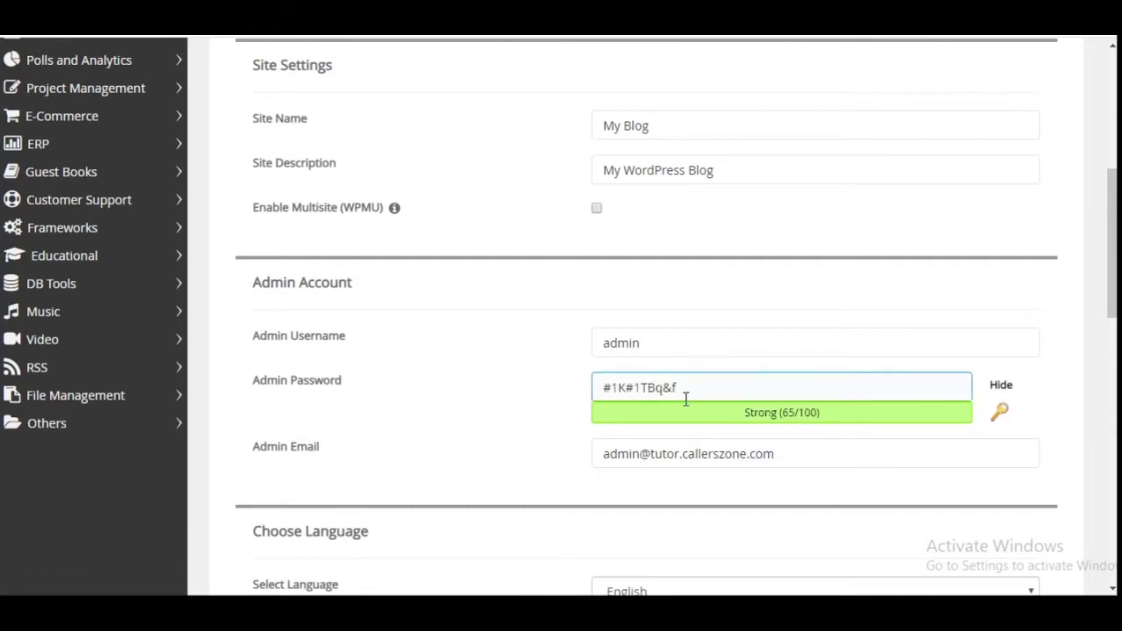
left_click_drag(692, 388, 582, 398)
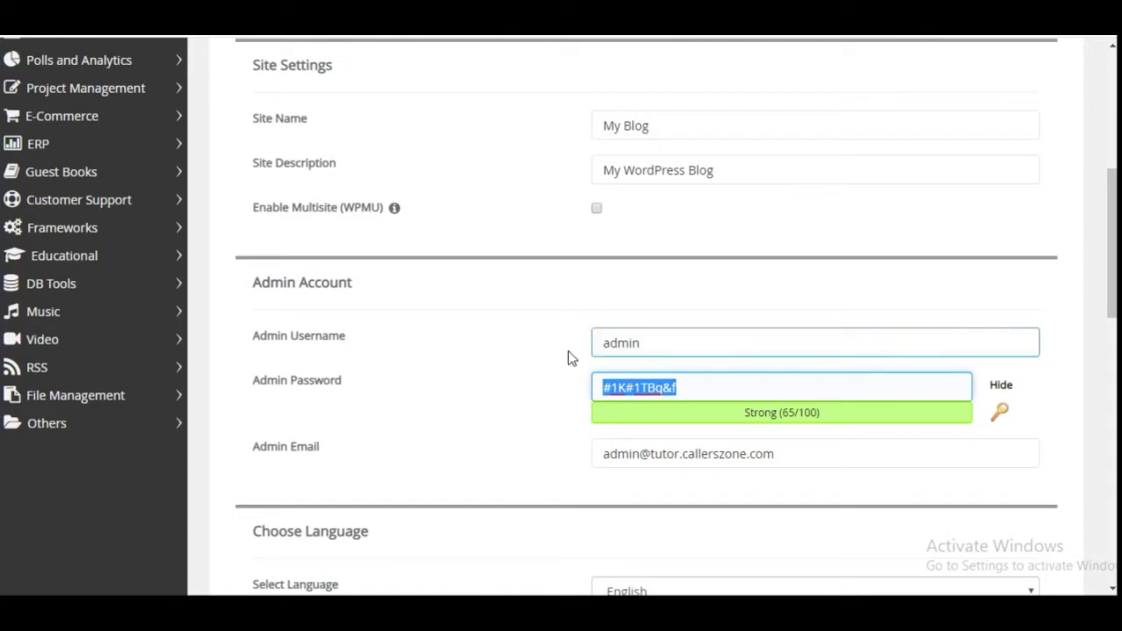
Review the admin email field in the Admin Account section.
scroll(478, 421, "down", 2)
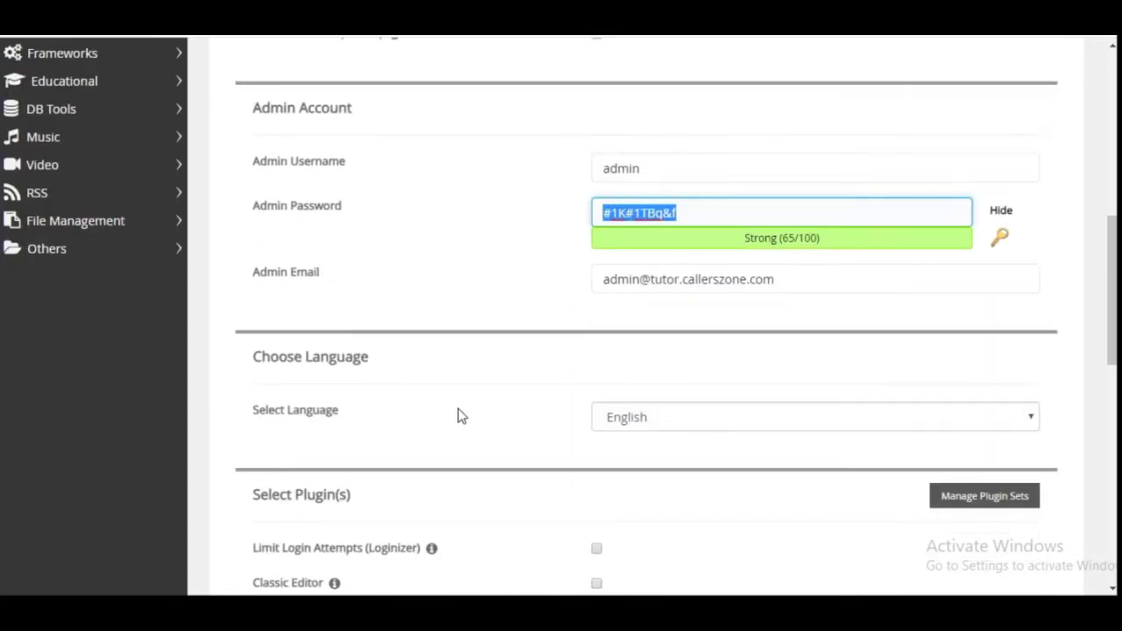
left_click(702, 283)
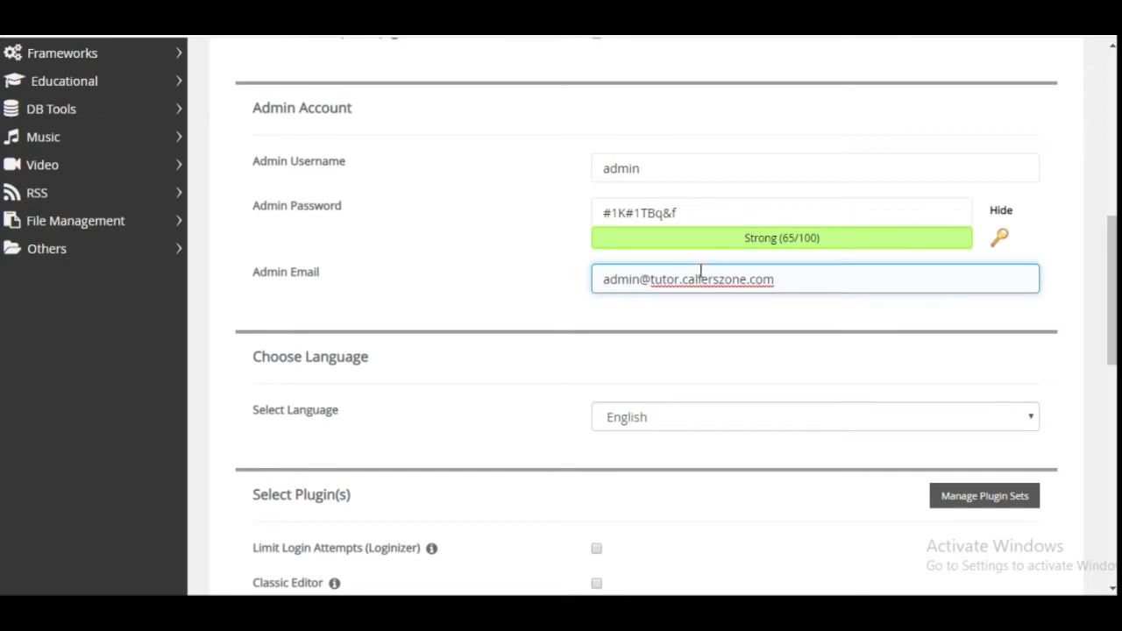
left_click(573, 295)
left_click(666, 279)
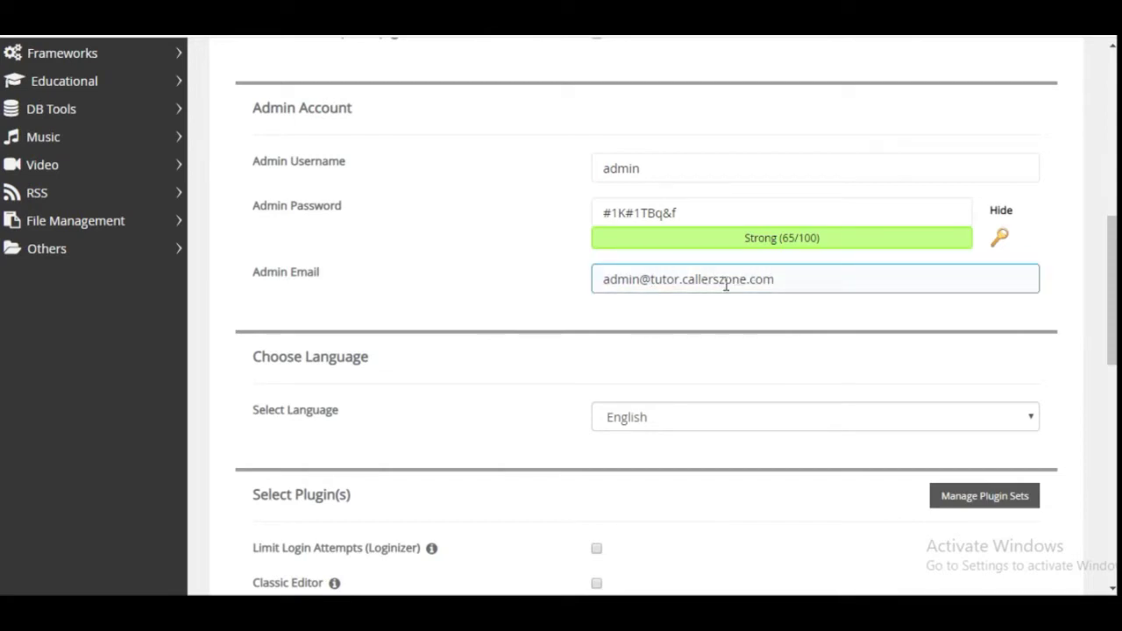
left_click(627, 334)
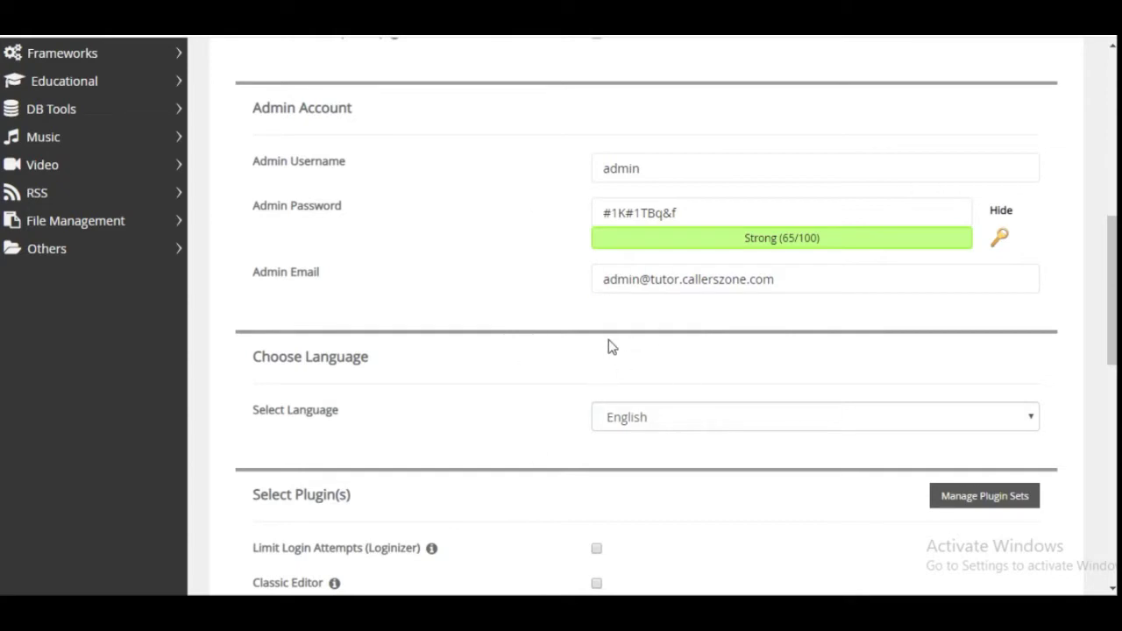
left_click(696, 287)
left_click(622, 308)
left_click(634, 279)
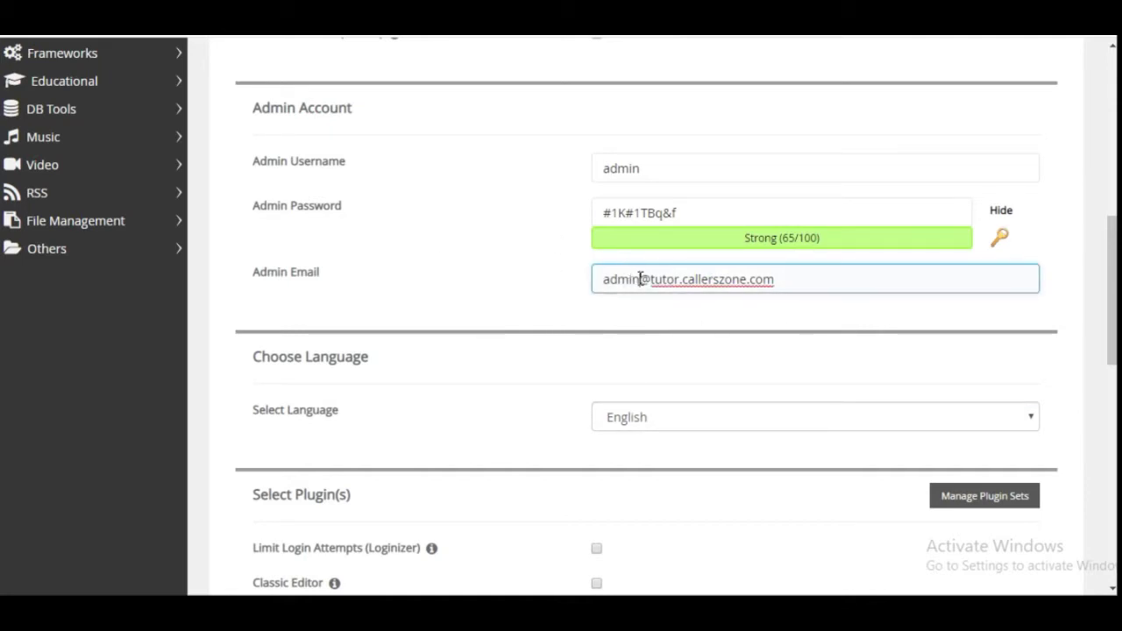
Look over the optional themes, the Install option and the field for emailing installation details, and recheck the entered installation settings.
scroll(578, 315, "down", 1)
scroll(712, 339, "down", 6)
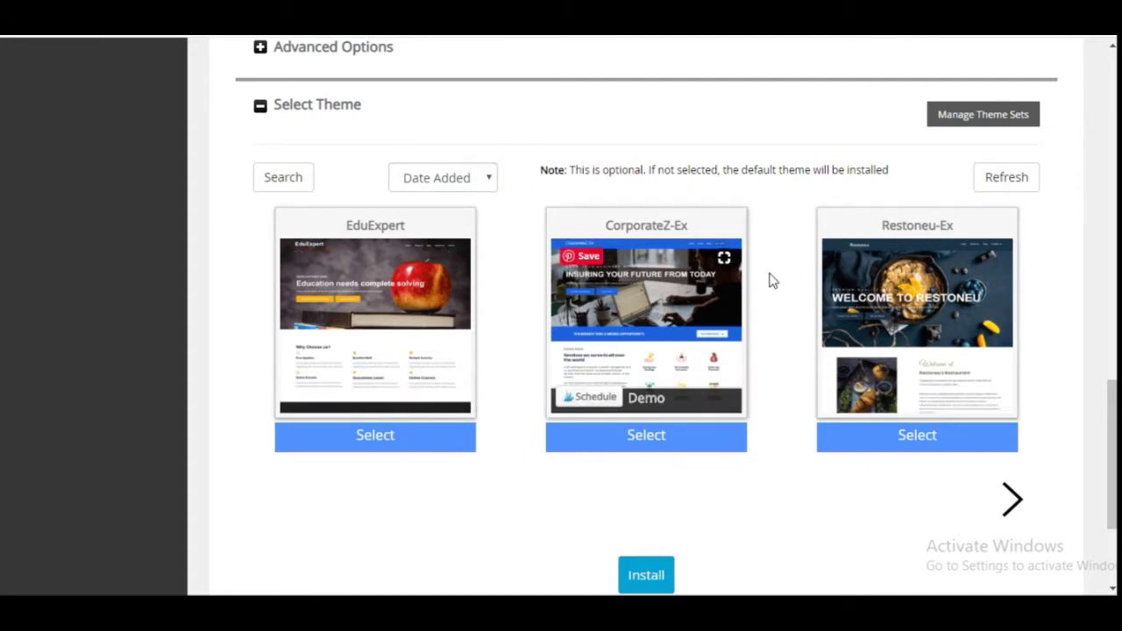
scroll(742, 295, "down", 1)
scroll(693, 386, "down", 2)
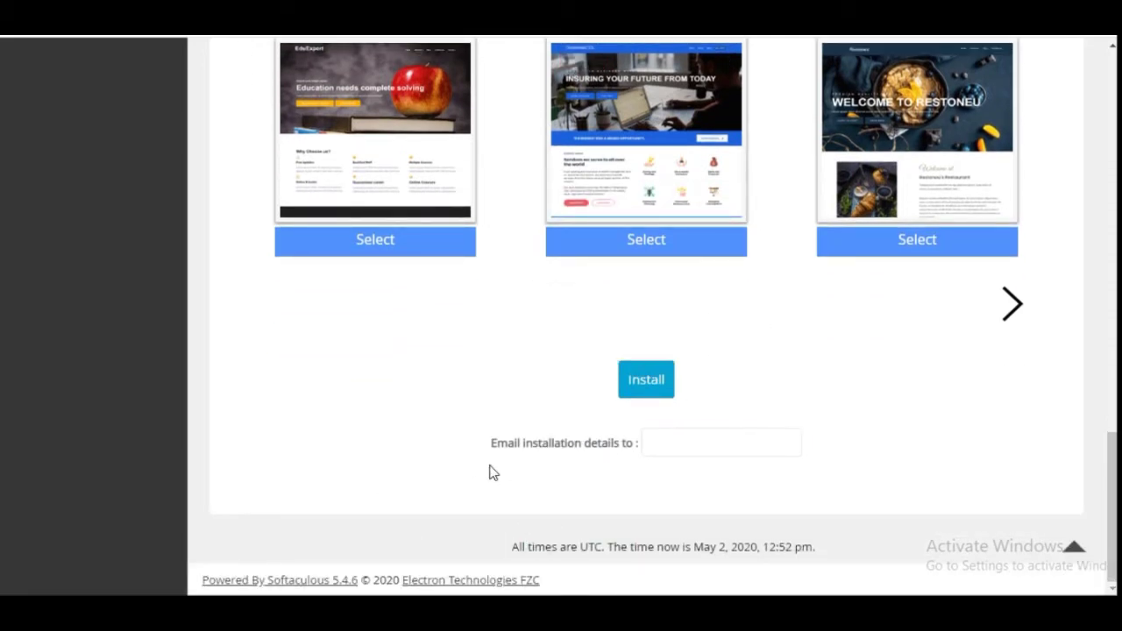
left_click(701, 445)
scroll(544, 315, "up", 10)
scroll(610, 228, "down", 10)
left_click(647, 380)
scroll(613, 344, "up", 2)
scroll(283, 451, "down", 2)
scroll(530, 328, "up", 5)
scroll(530, 336, "up", 8)
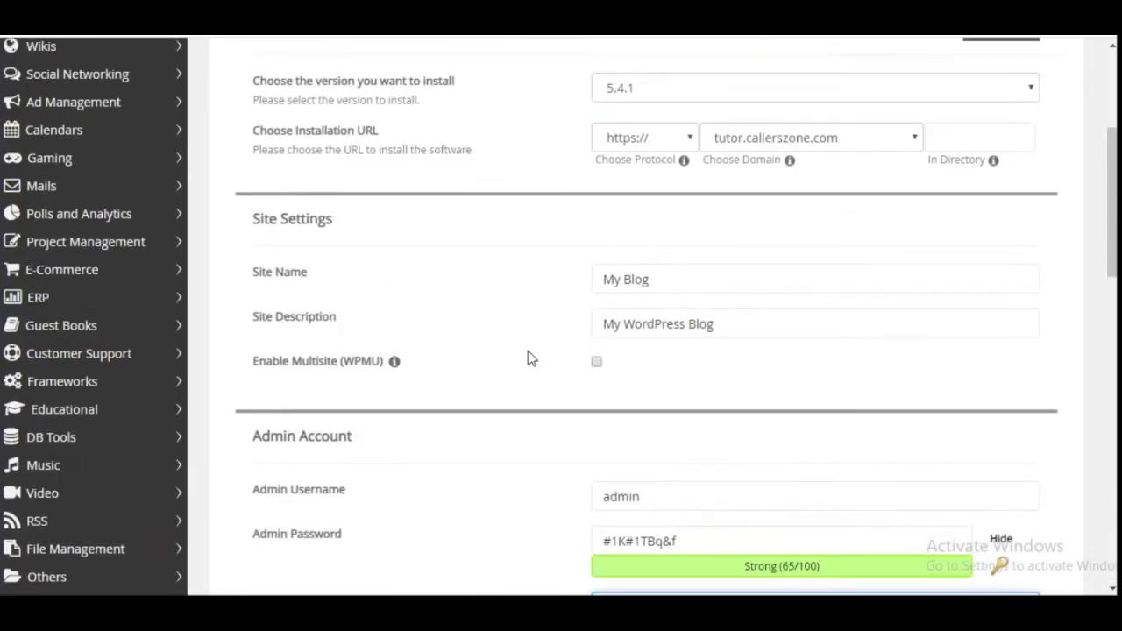
scroll(541, 252, "down", 15)
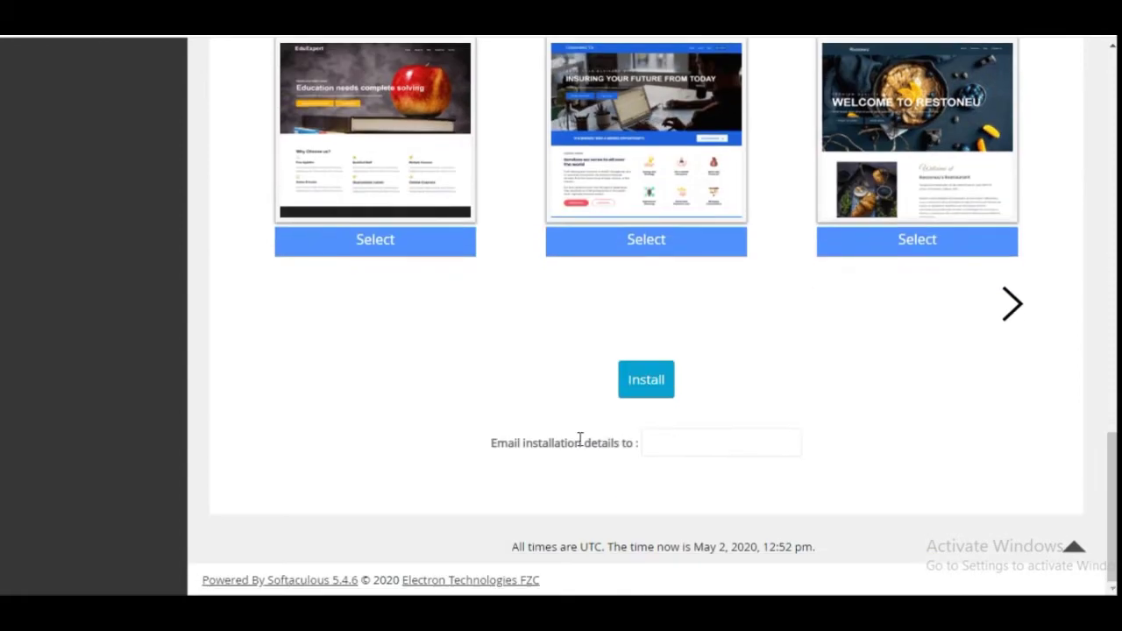
scroll(579, 413, "up", 15)
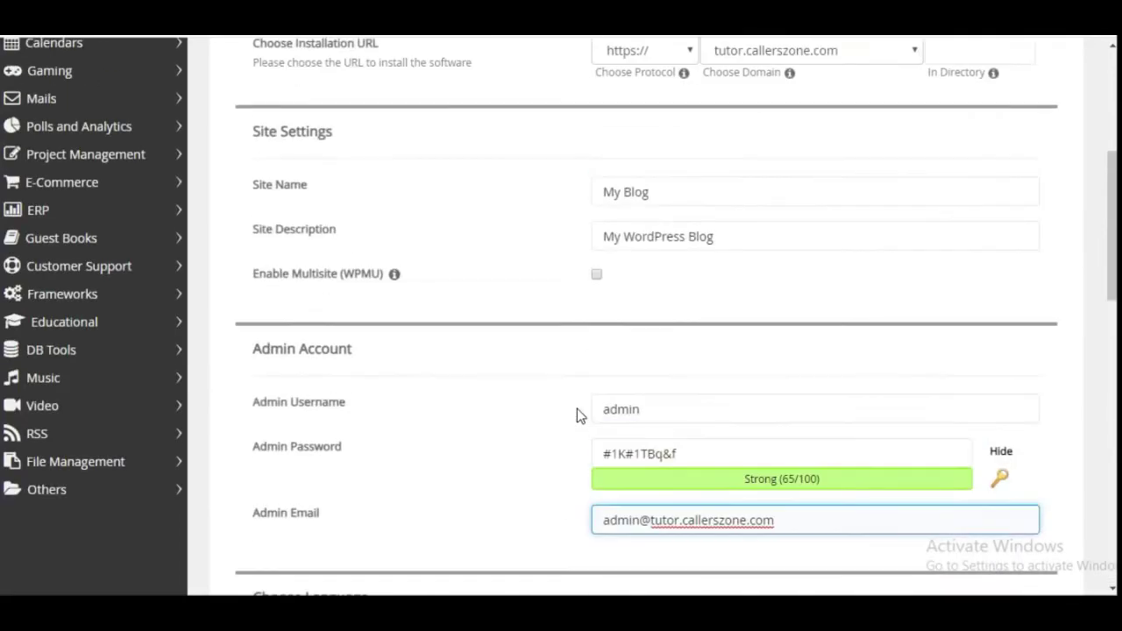
scroll(581, 422, "up", 2)
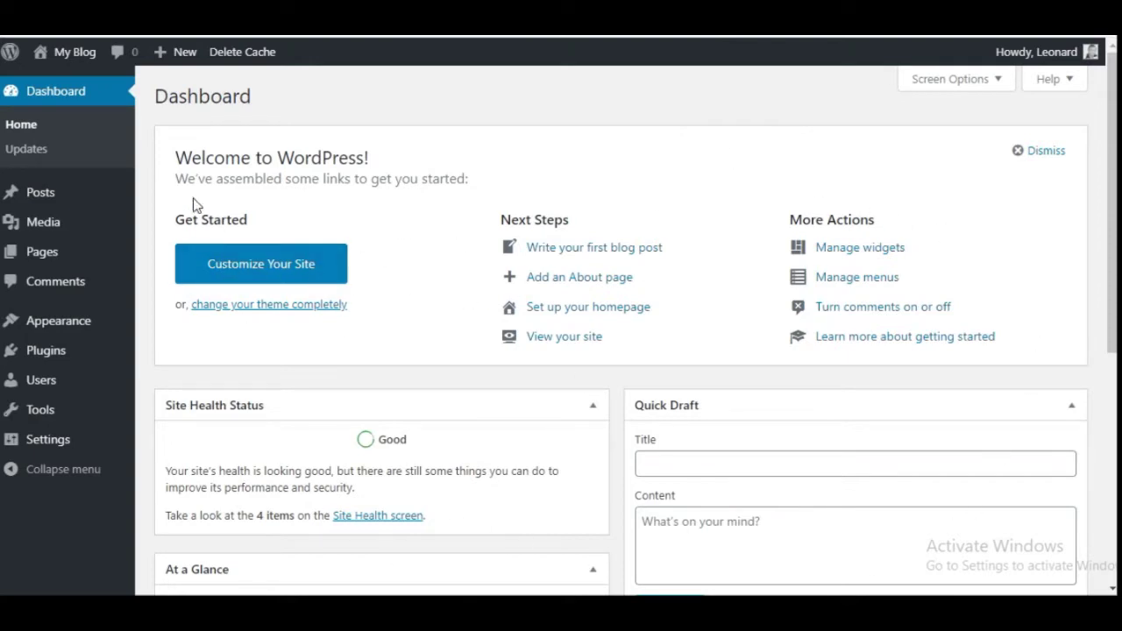
From the WordPress dashboard, open the My Blog site in a new browser tab and view its front page.
right_click(69, 56)
left_click(98, 69)
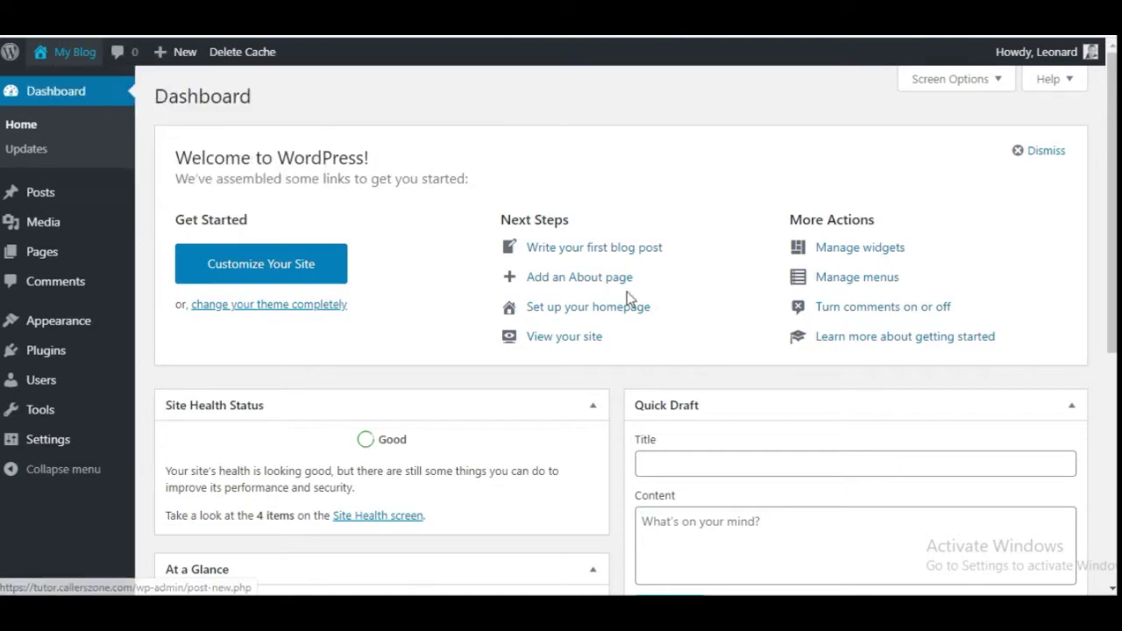
key("ctrl+Tab")
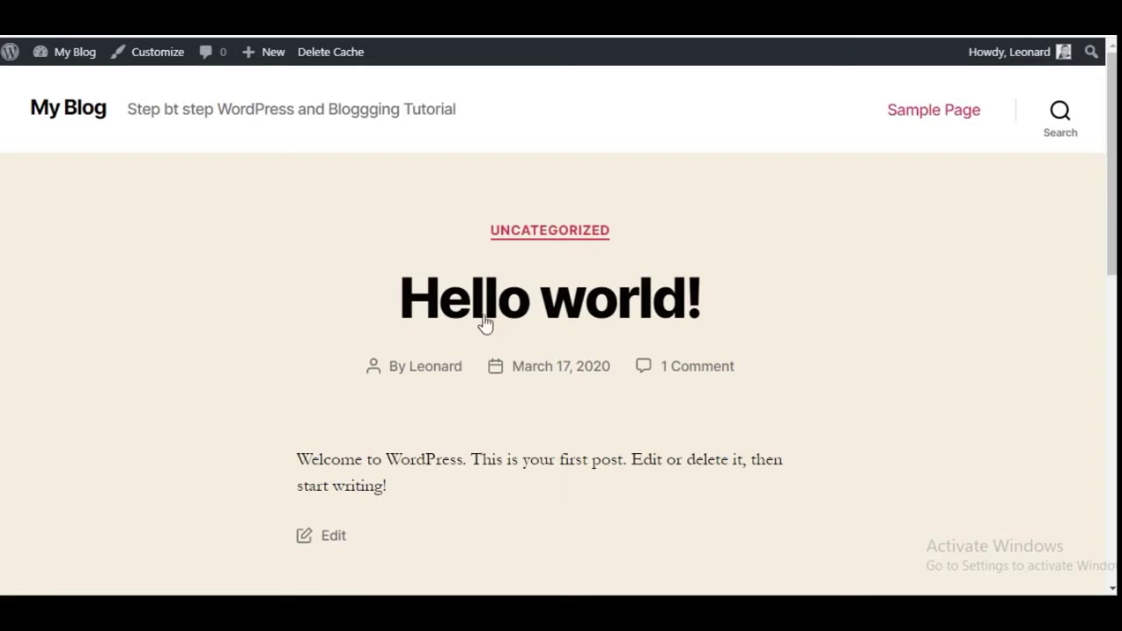
Look over the blog's front page, from the Hello world! post to the search, recent posts, archives, categories and meta sections.
scroll(491, 386, "down", 9)
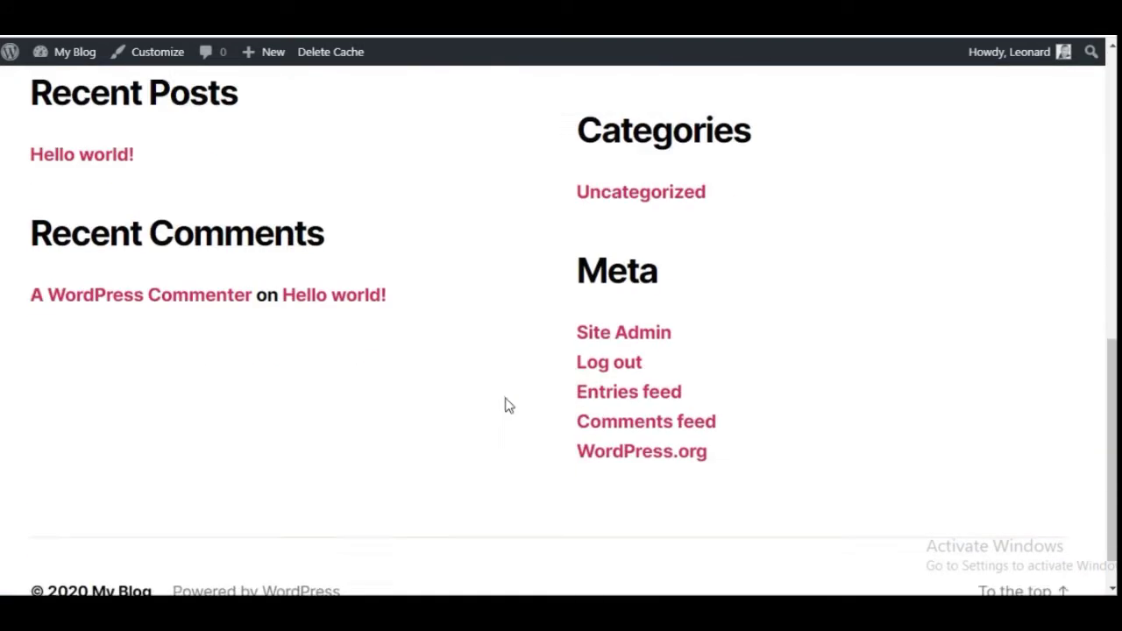
scroll(575, 328, "up", 10)
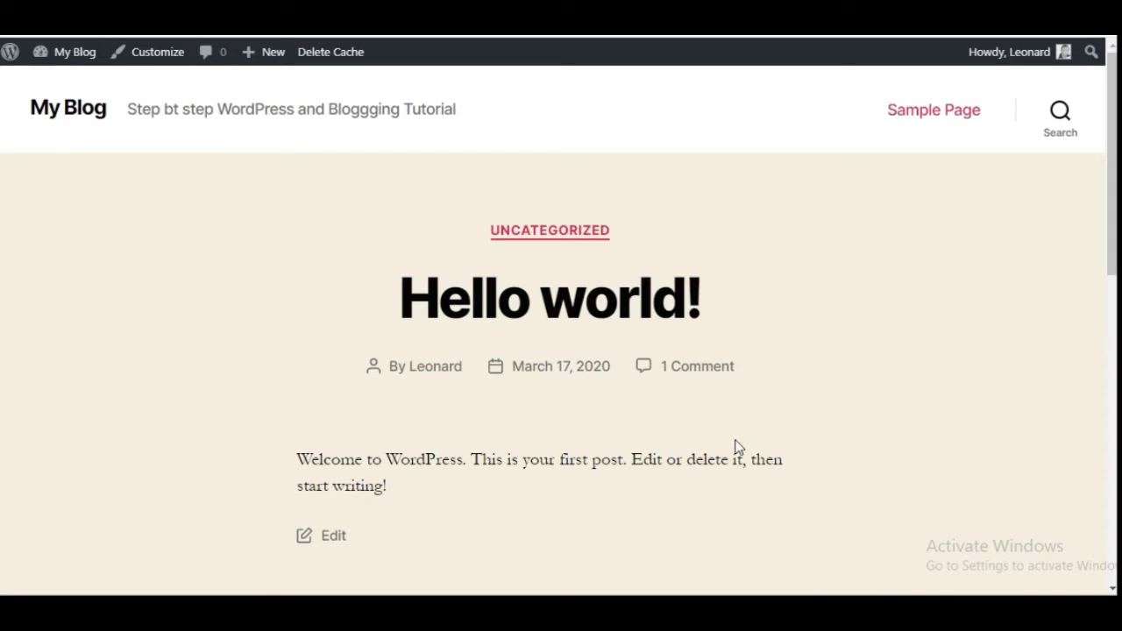
scroll(498, 373, "down", 4)
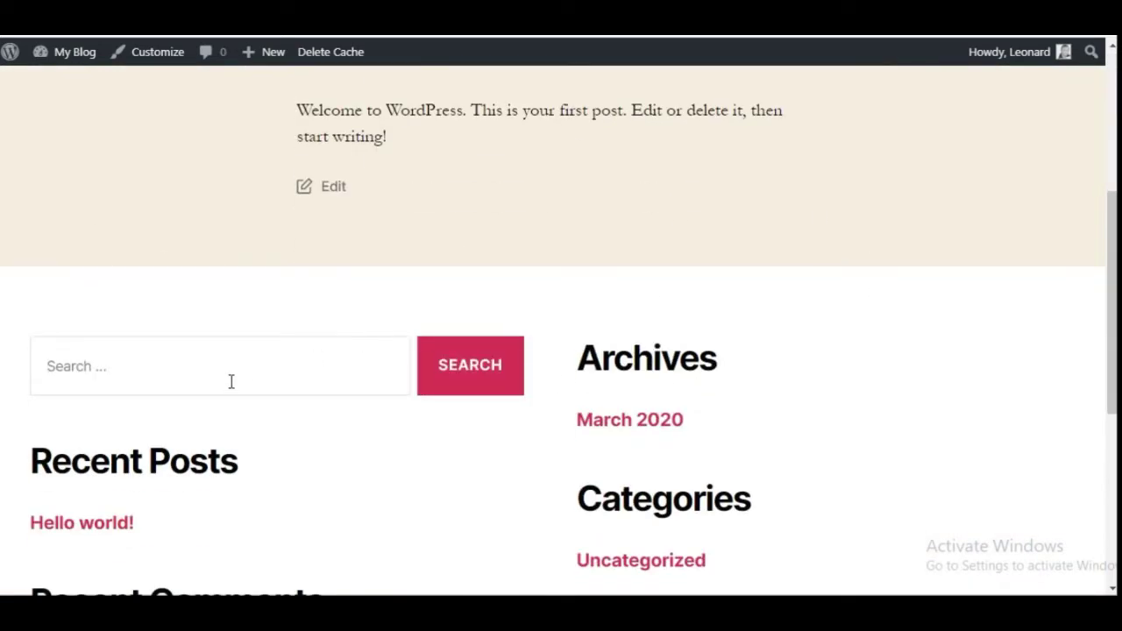
scroll(394, 232, "up", 4)
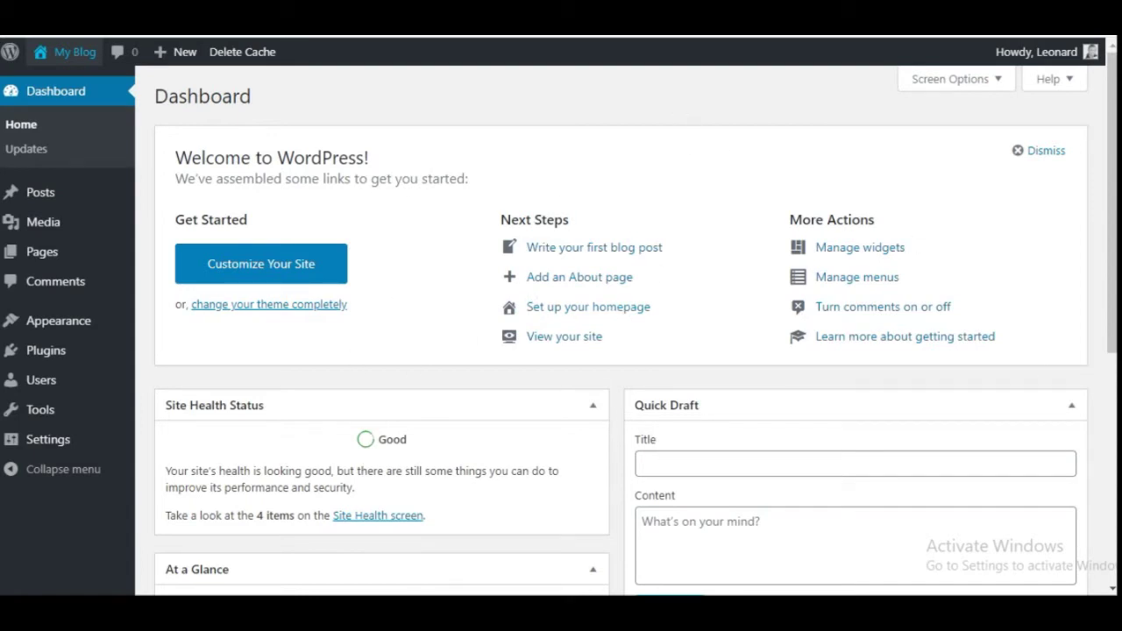
From the site's dashboard, open the installed themes and go to the page for adding a new theme.
left_click(74, 52)
mouse_move(72, 320)
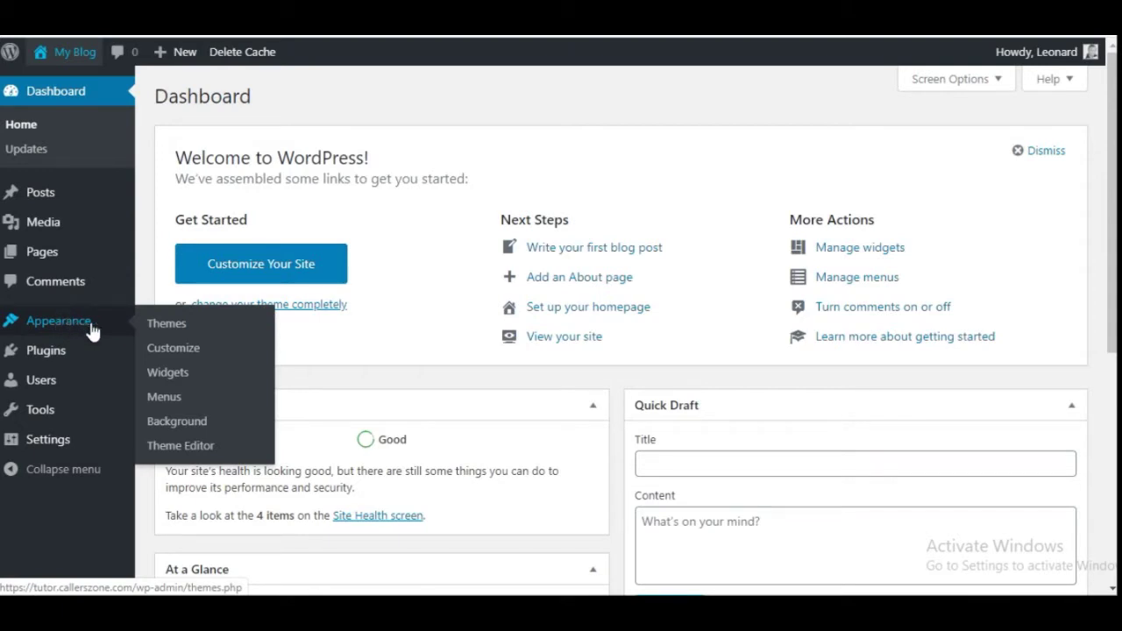
left_click(171, 333)
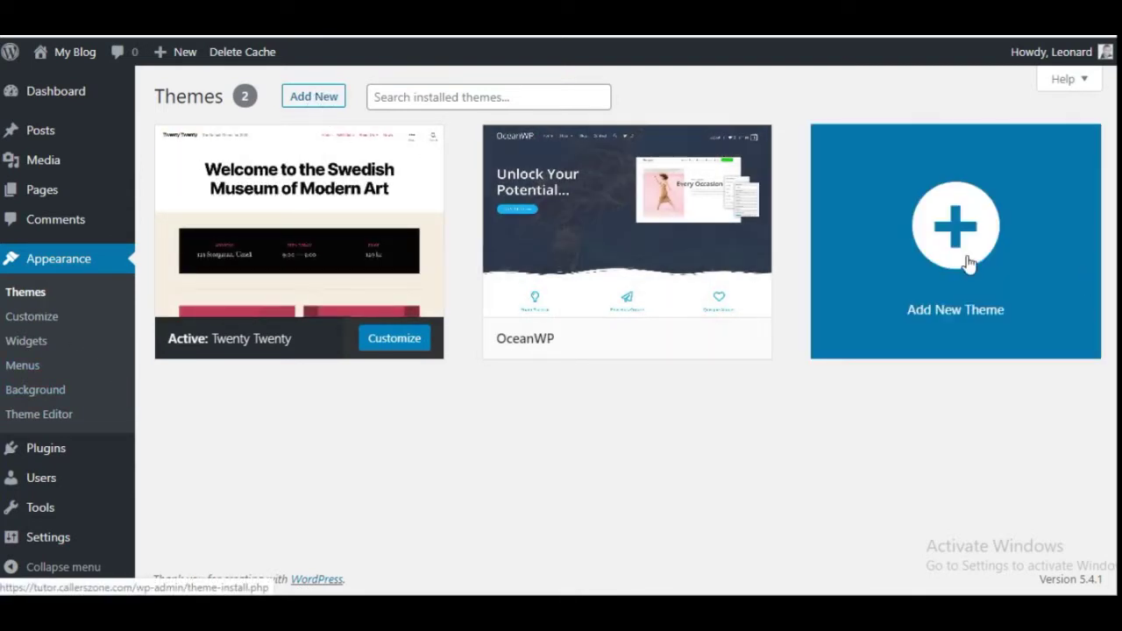
left_click(938, 219)
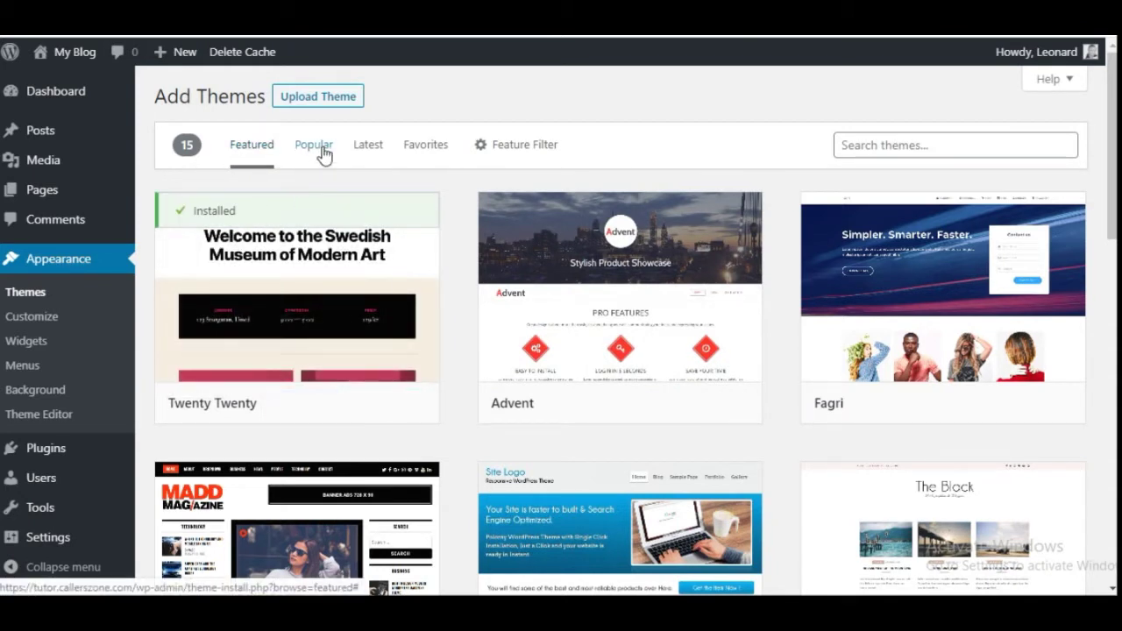
Browse the Popular and Latest themes and examine the subject, features and layout options of the feature filter.
left_click(322, 154)
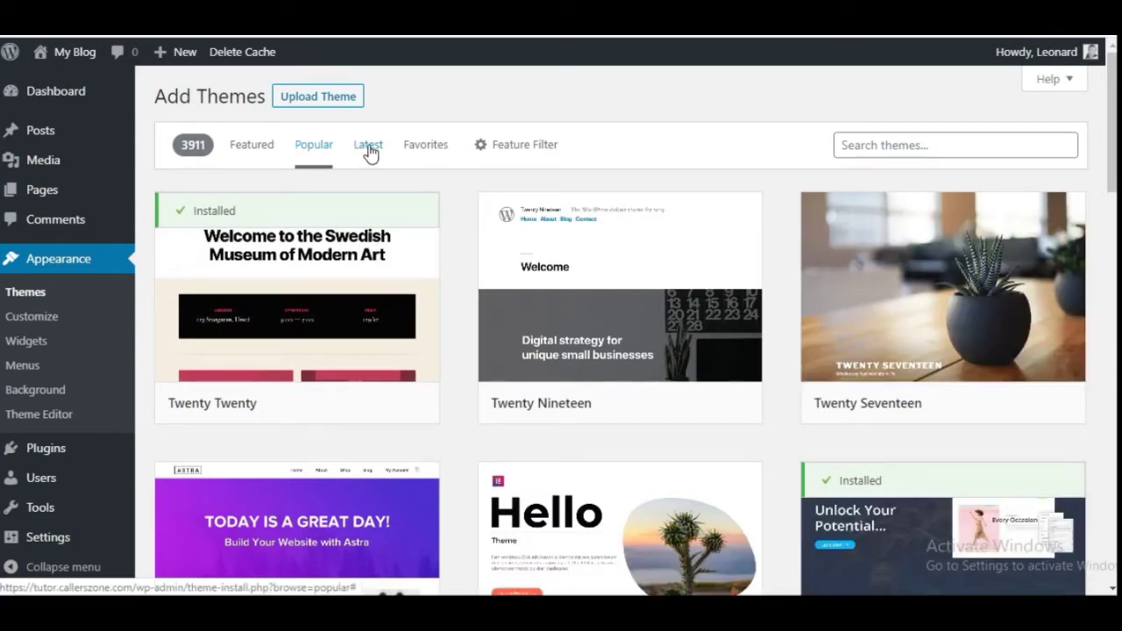
left_click(369, 150)
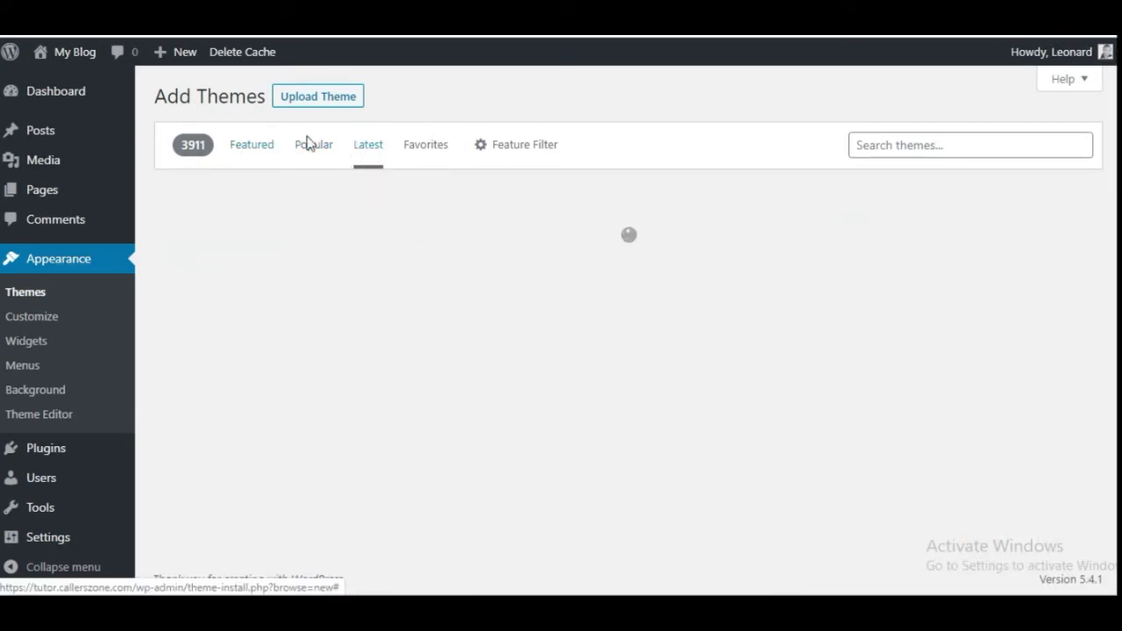
left_click(528, 151)
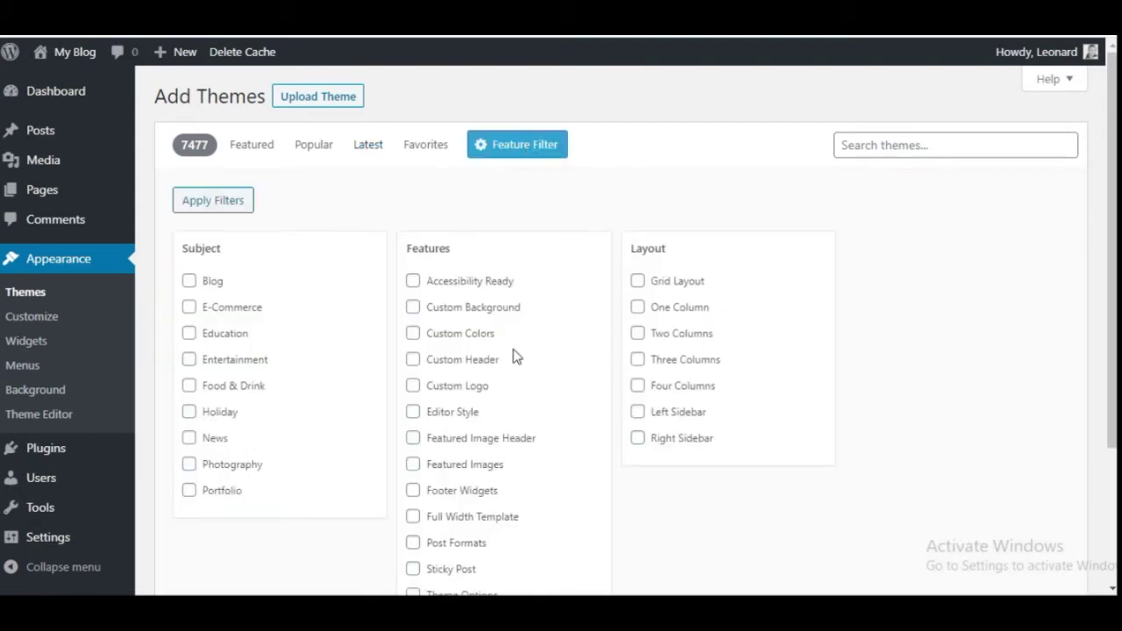
scroll(475, 354, "down", 2)
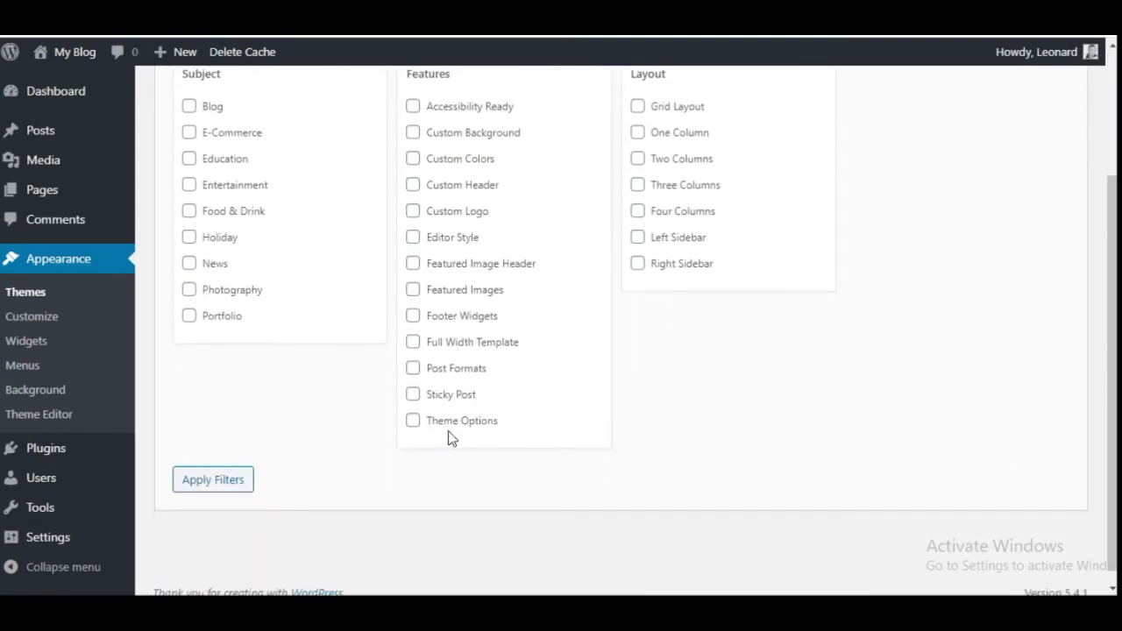
scroll(453, 452, "up", 1)
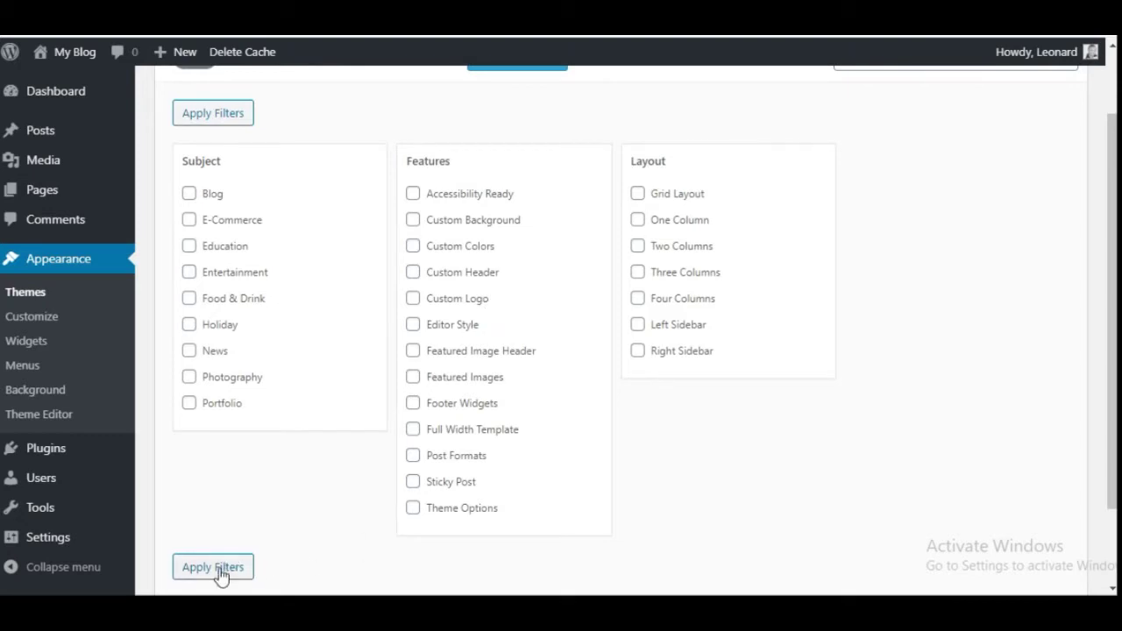
scroll(443, 527, "up", 1)
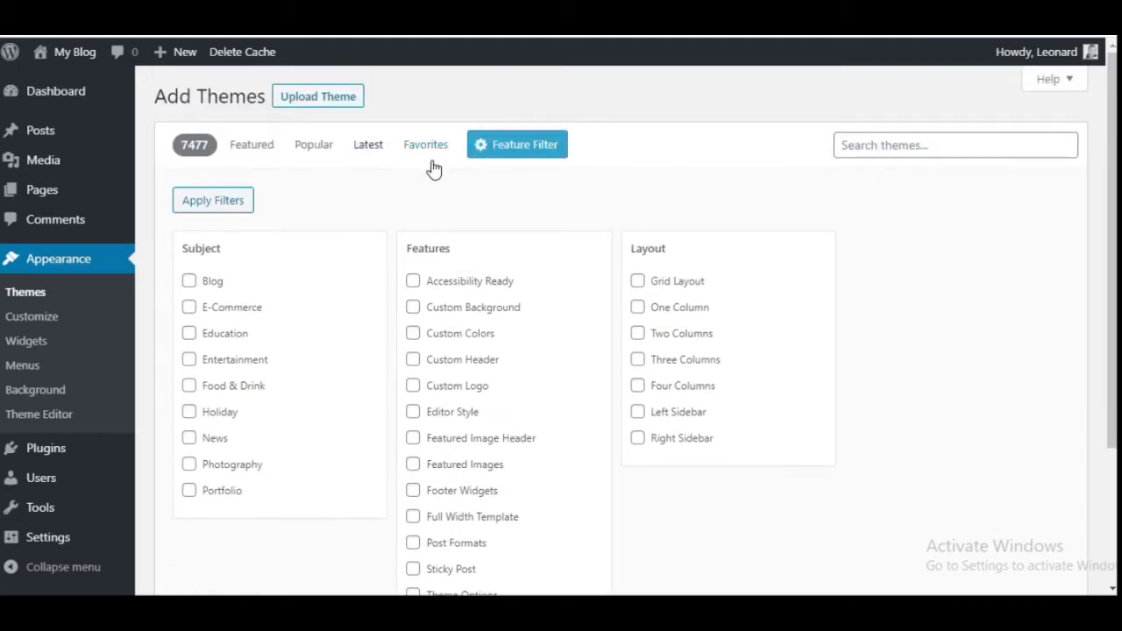
left_click(370, 149)
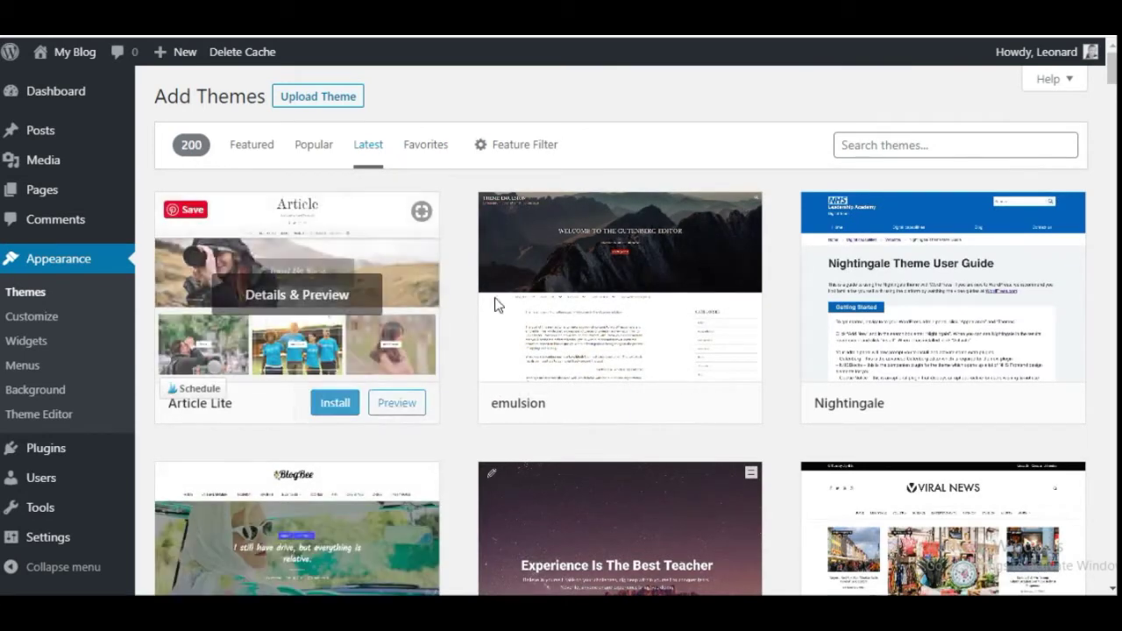
scroll(535, 409, "down", 2)
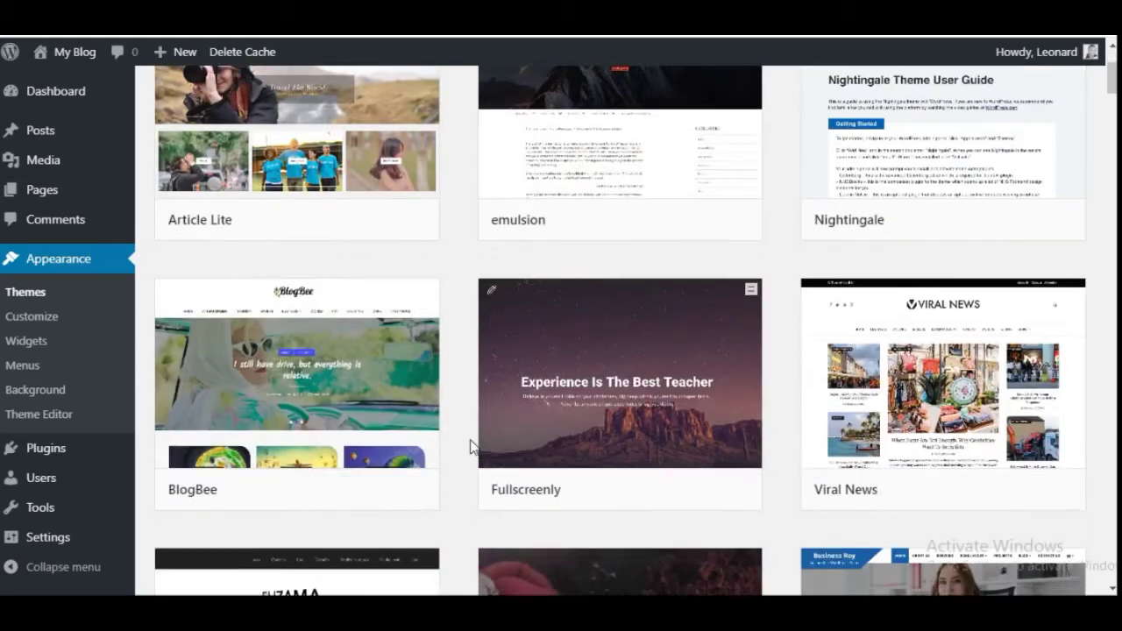
scroll(471, 447, "up", 2)
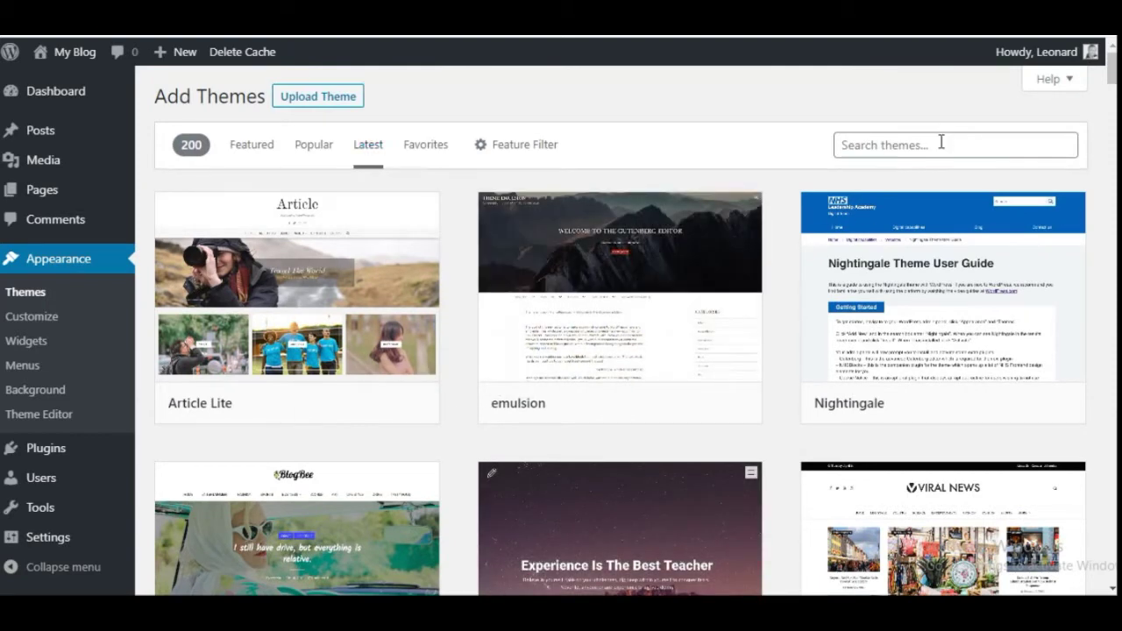
Search the available themes for "ocean wp" and activate the OceanWP theme.
left_click(879, 149)
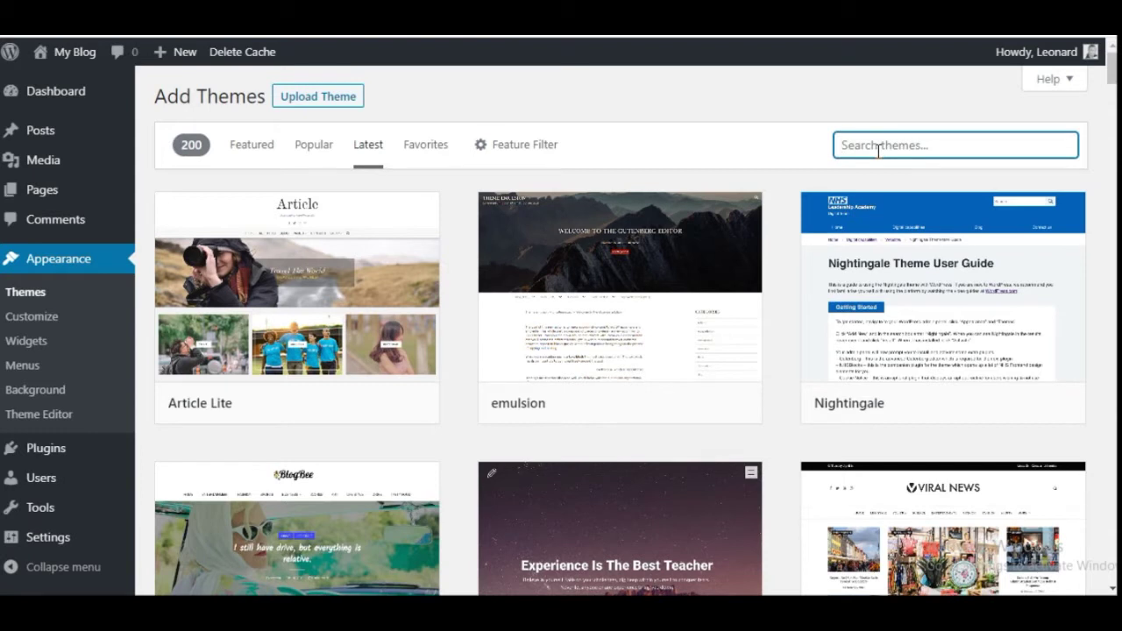
type("oc")
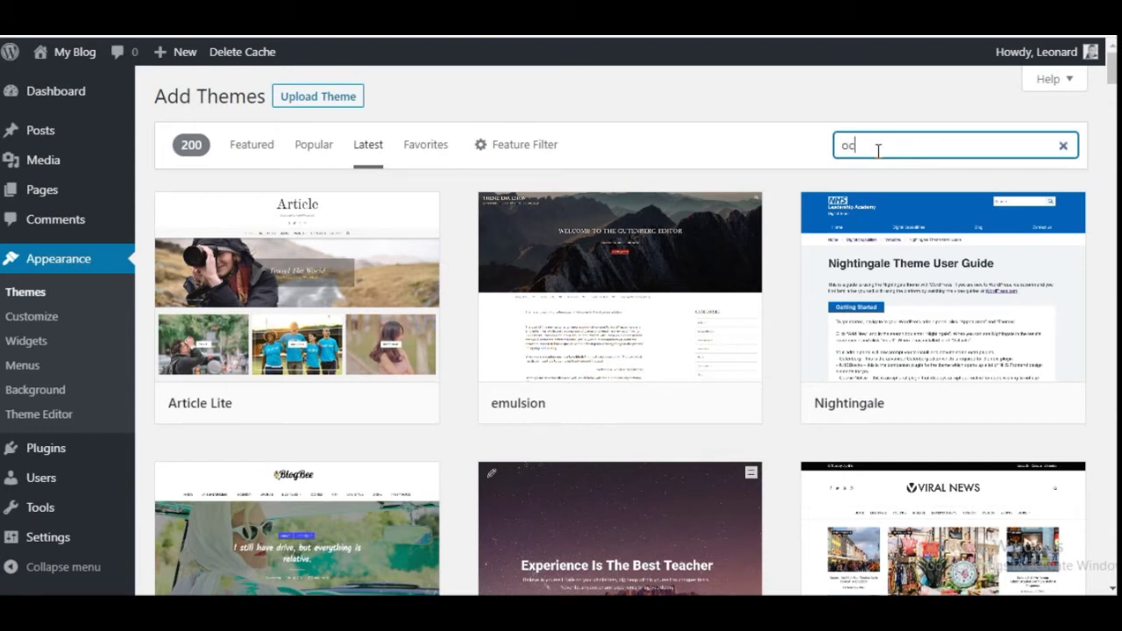
type("ean")
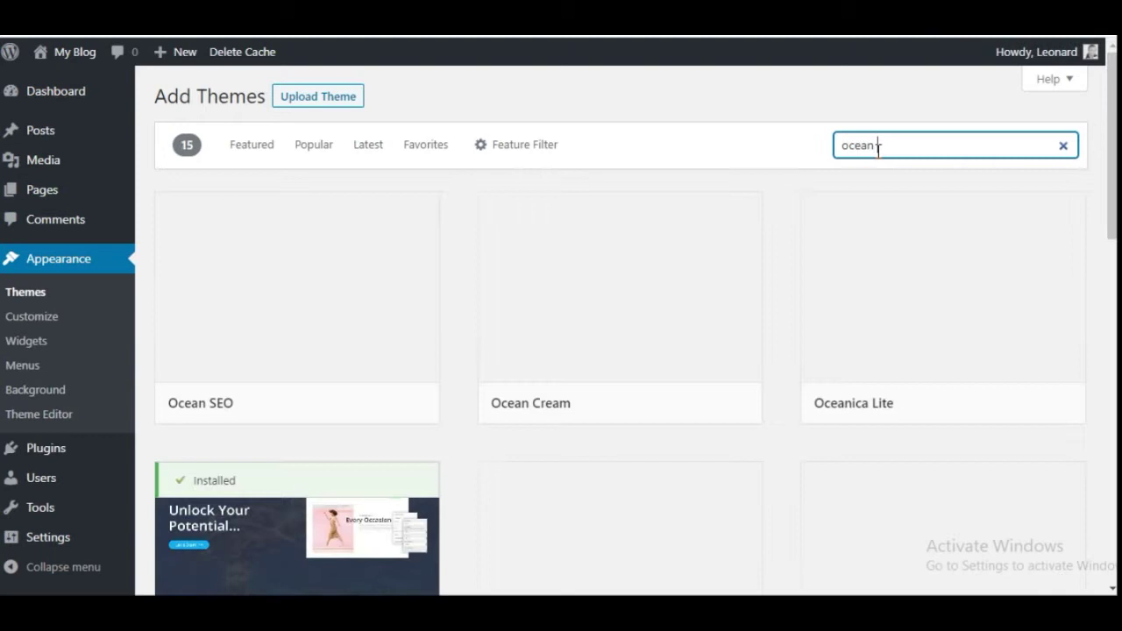
type(" wp")
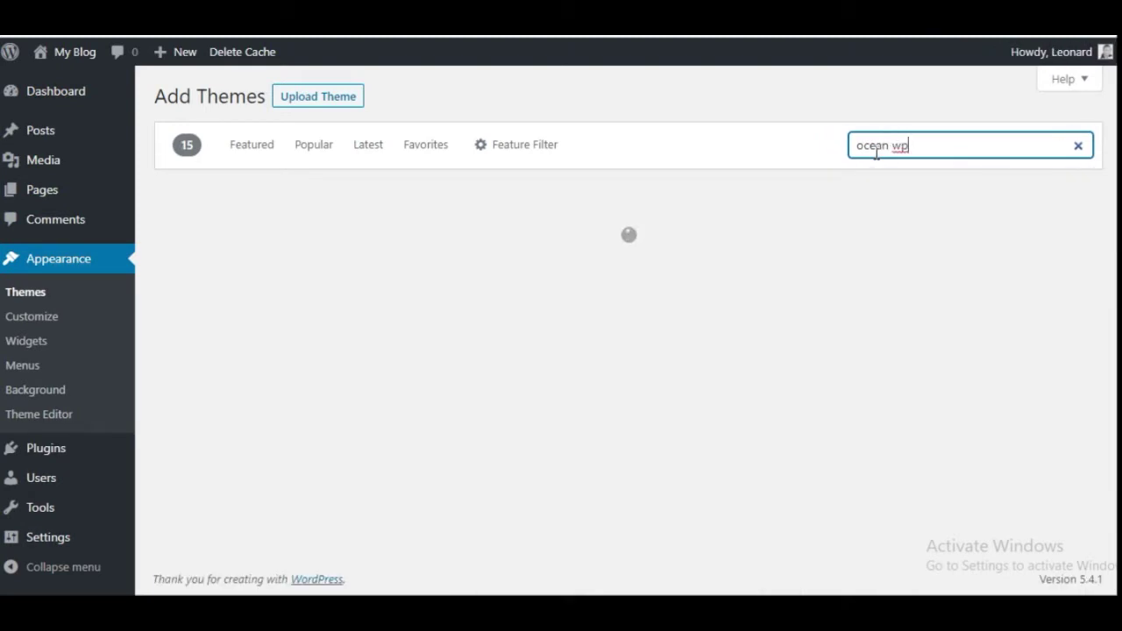
mouse_move(326, 343)
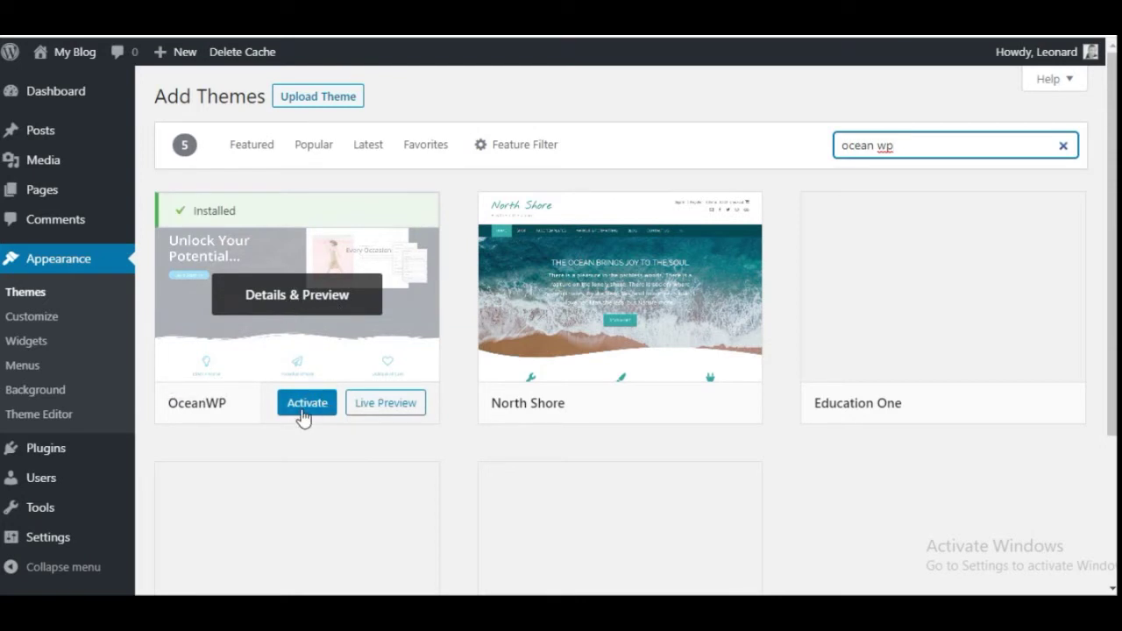
mouse_move(609, 261)
left_click(306, 404)
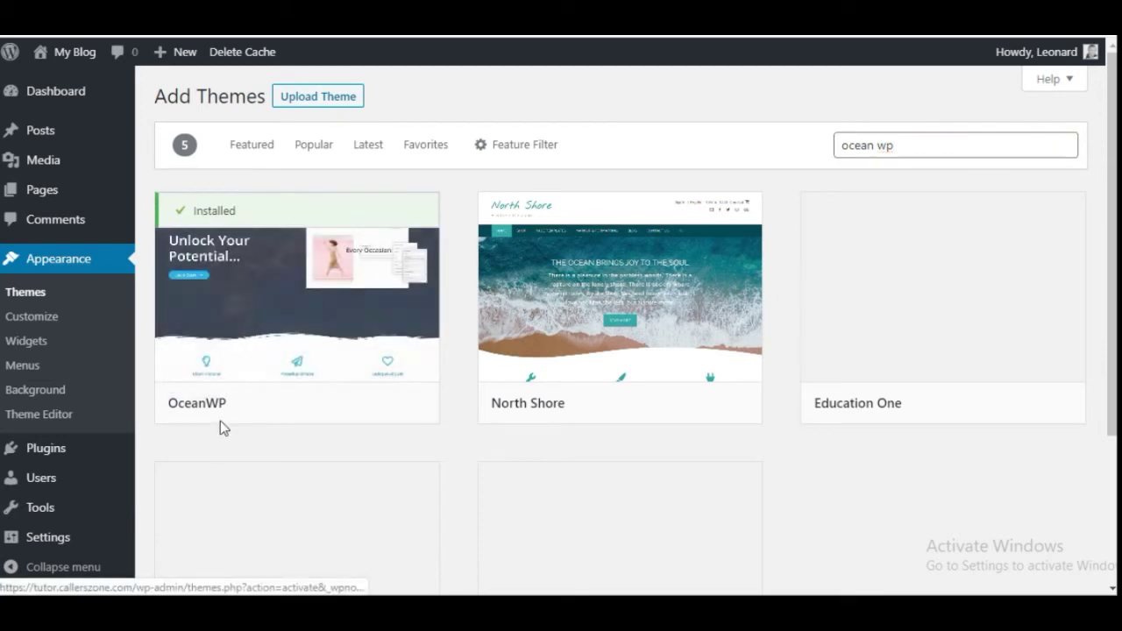
left_click(321, 405)
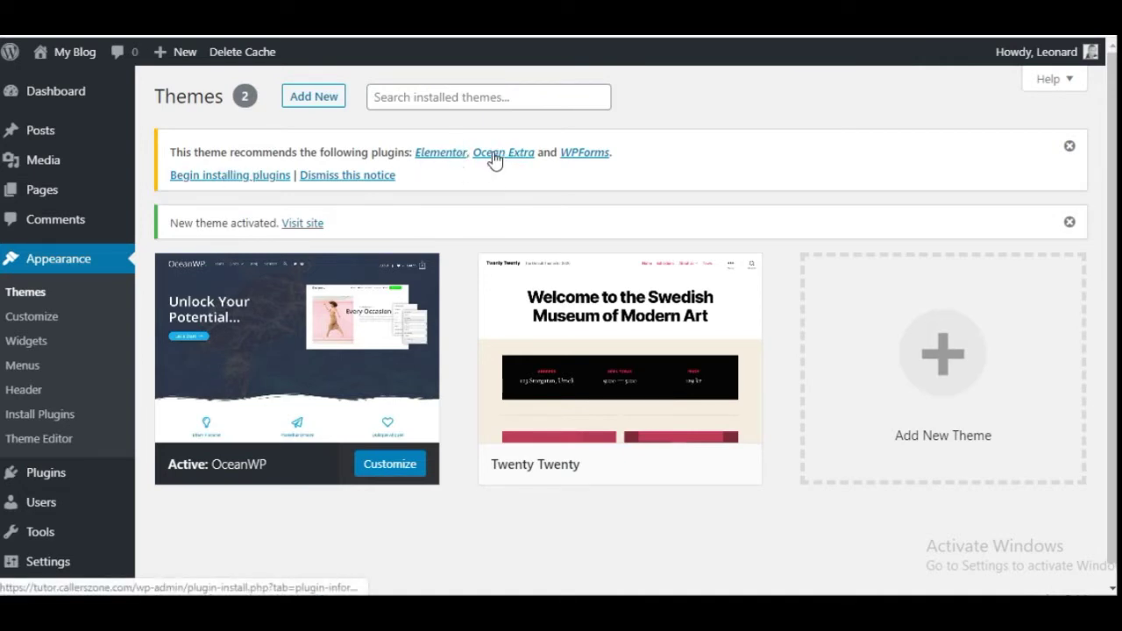
Install all the plugins OceanWP recommends, Elementor, Ocean Extra and WPForms, with one bulk action.
left_click(231, 179)
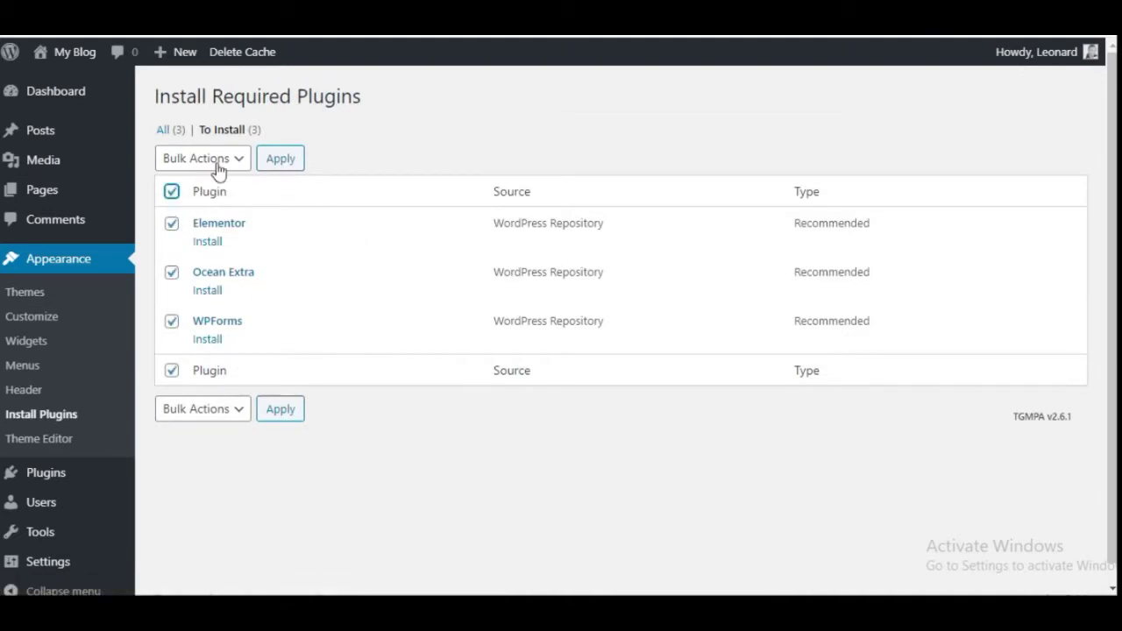
left_click(219, 167)
left_click(184, 198)
left_click(282, 164)
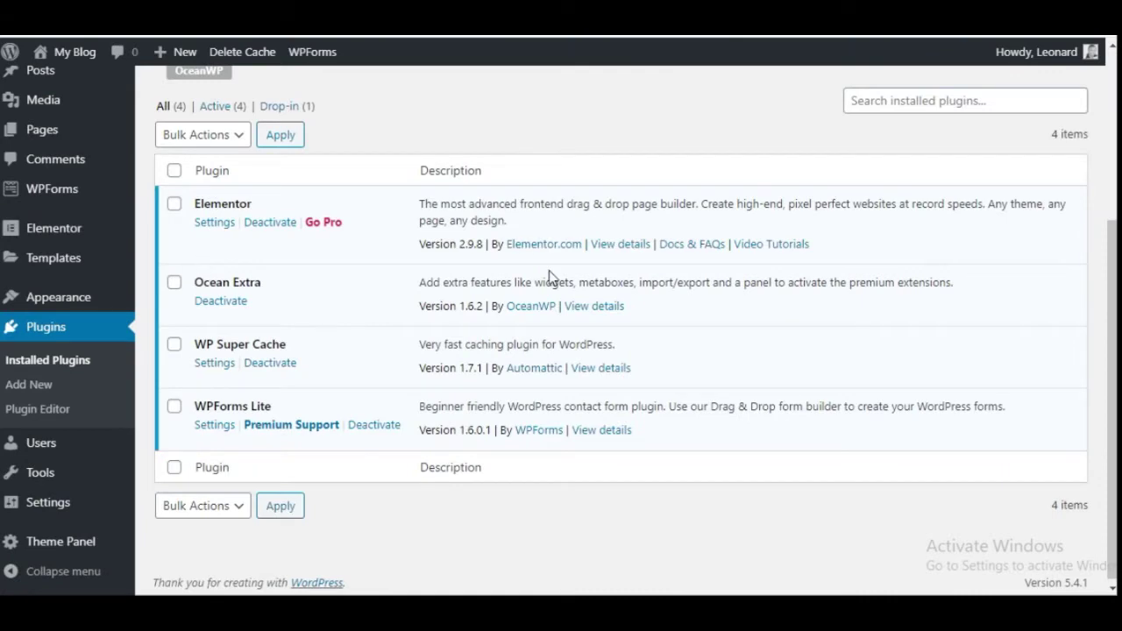
Run the OceanWP setup wizard and get started from its welcome page to reach the demo selection.
scroll(447, 363, "up", 2)
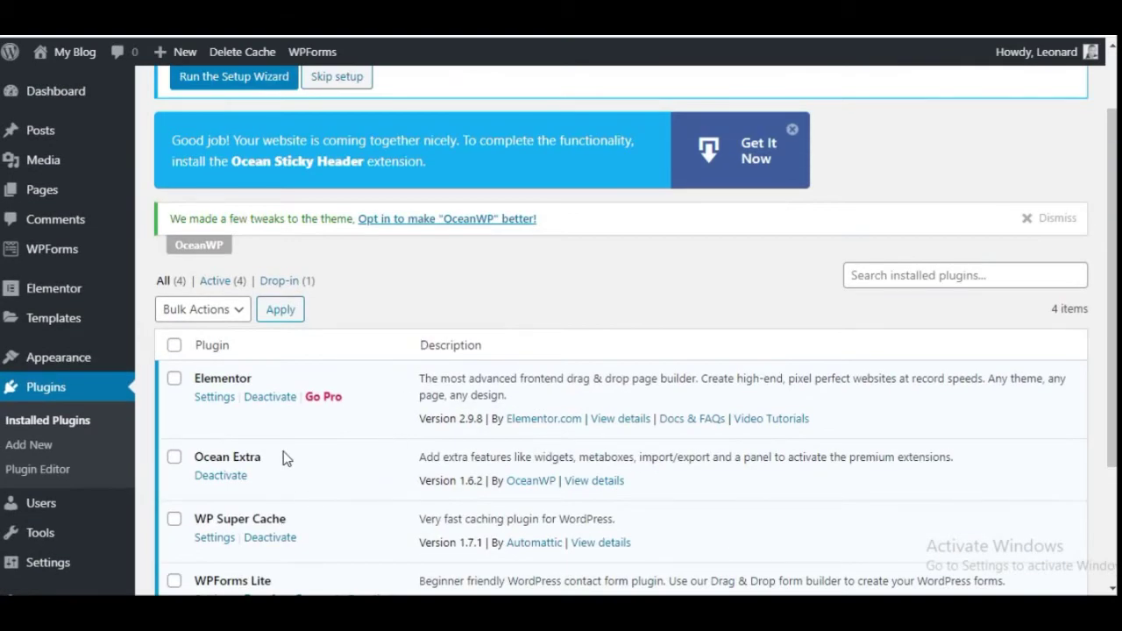
scroll(378, 418, "up", 1)
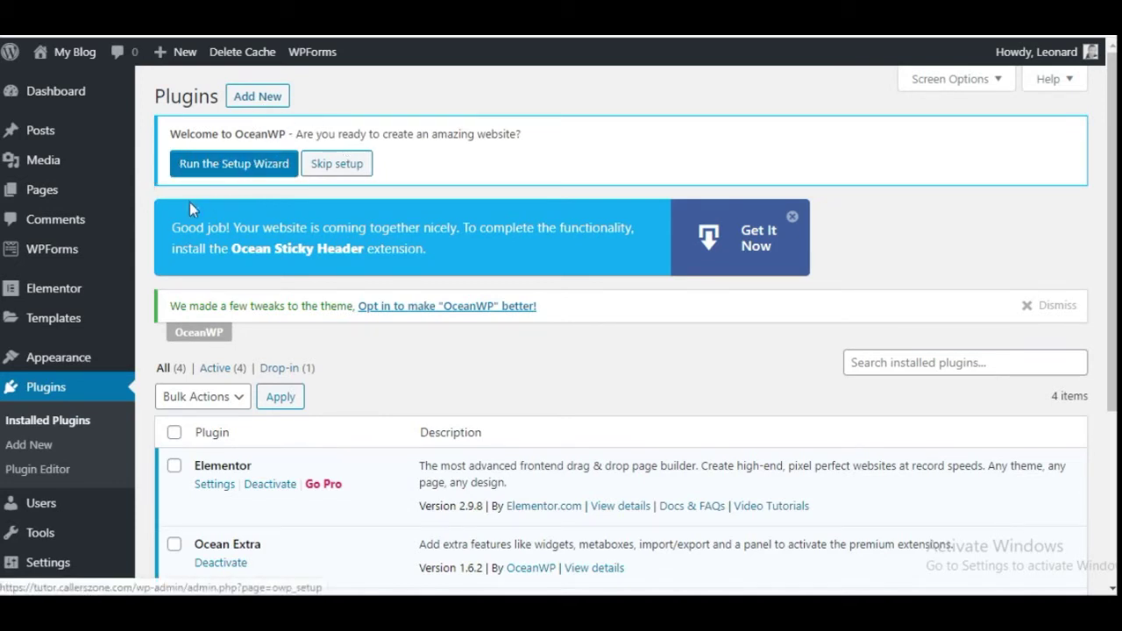
left_click(226, 168)
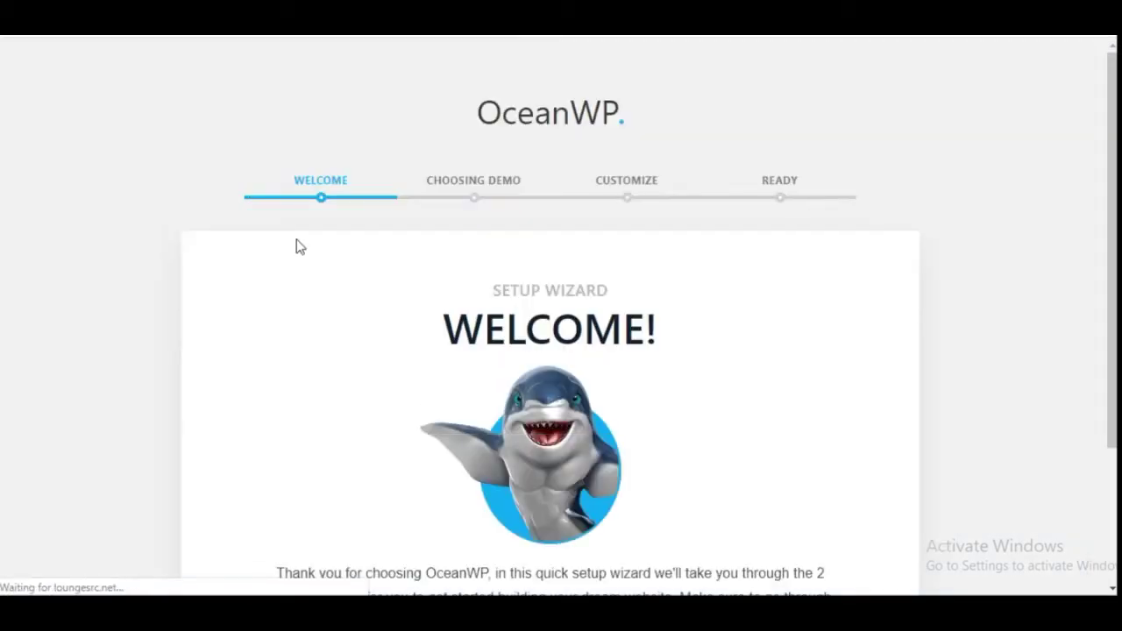
scroll(417, 282, "down", 3)
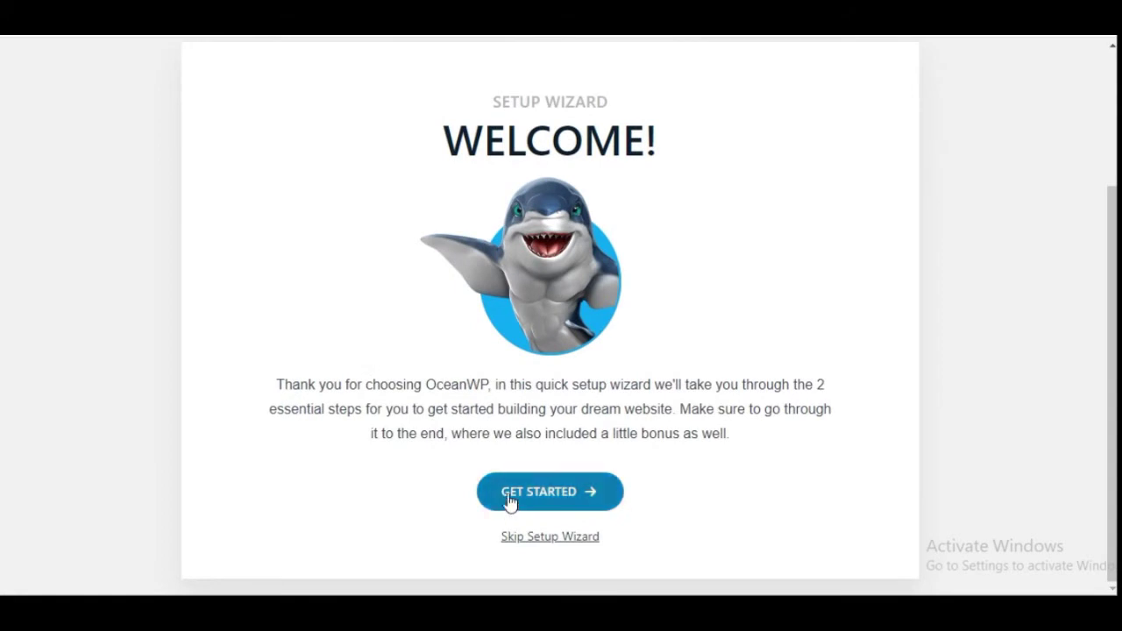
scroll(463, 325, "up", 1)
scroll(526, 421, "down", 1)
left_click(564, 504)
Browse the OceanWP demo templates and compare the designs from Architect and Blogger through Simple, Store and Stylish.
scroll(252, 430, "down", 3)
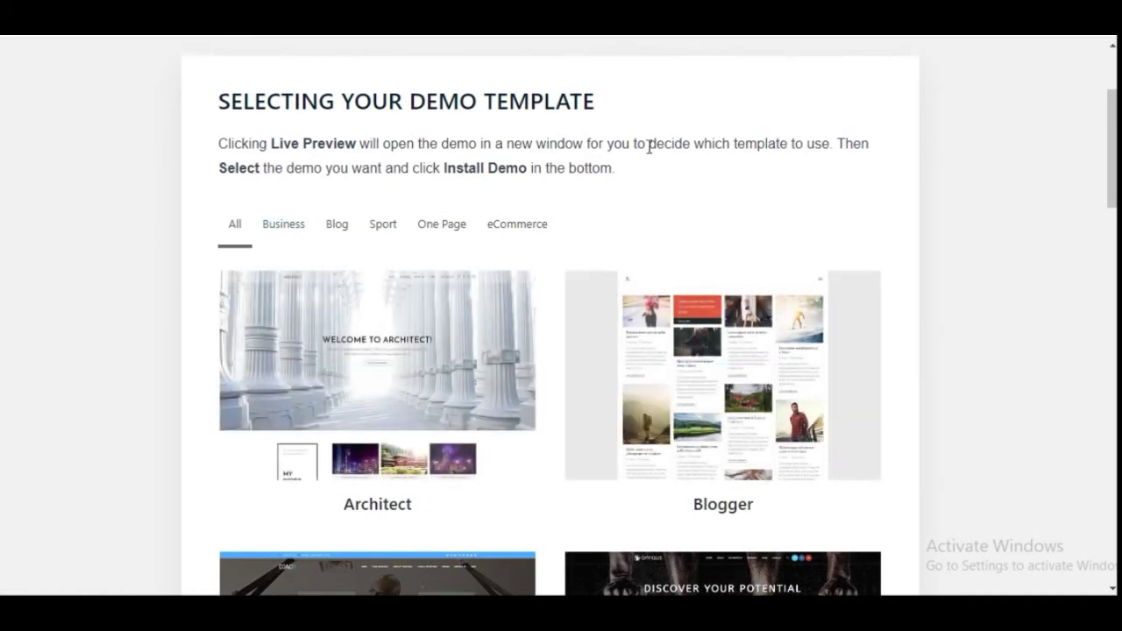
mouse_move(263, 331)
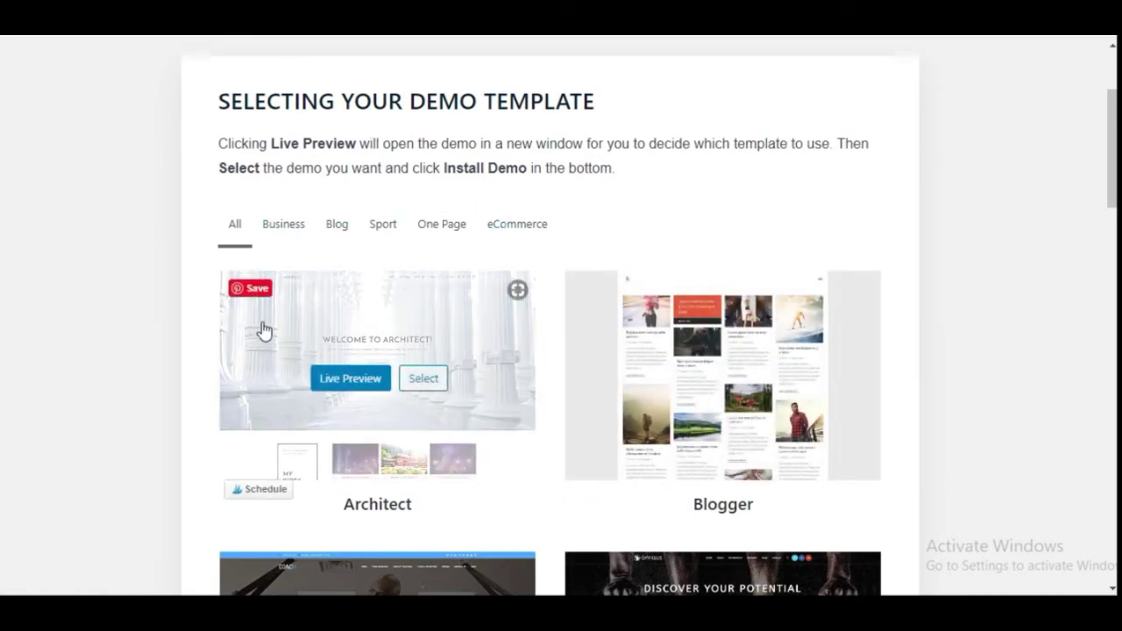
scroll(354, 271, "down", 2)
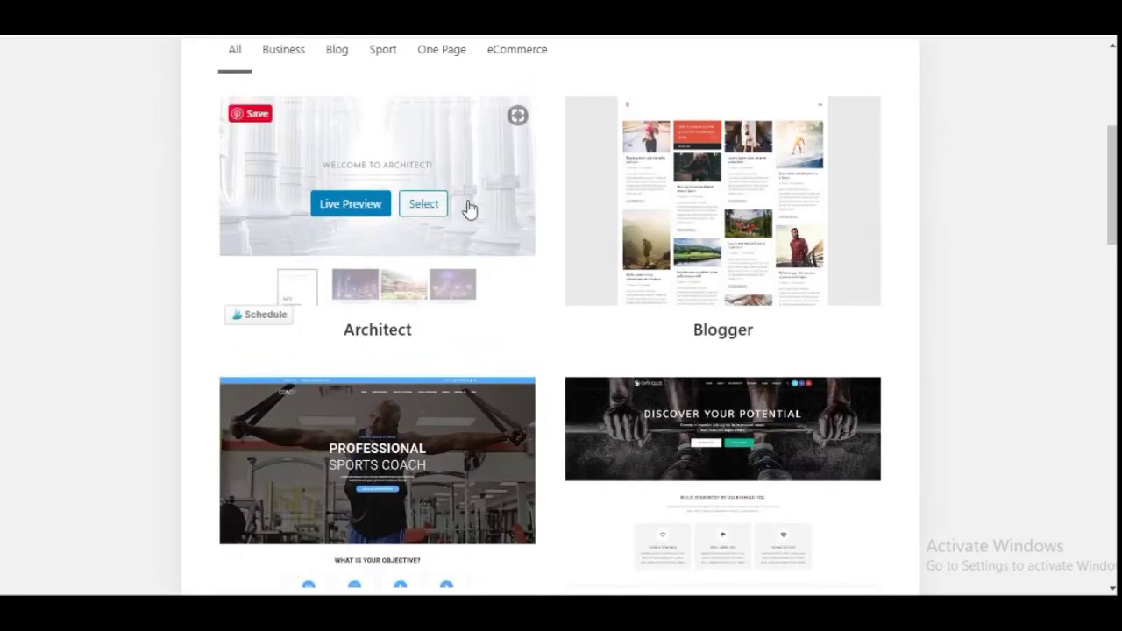
scroll(473, 343, "down", 1)
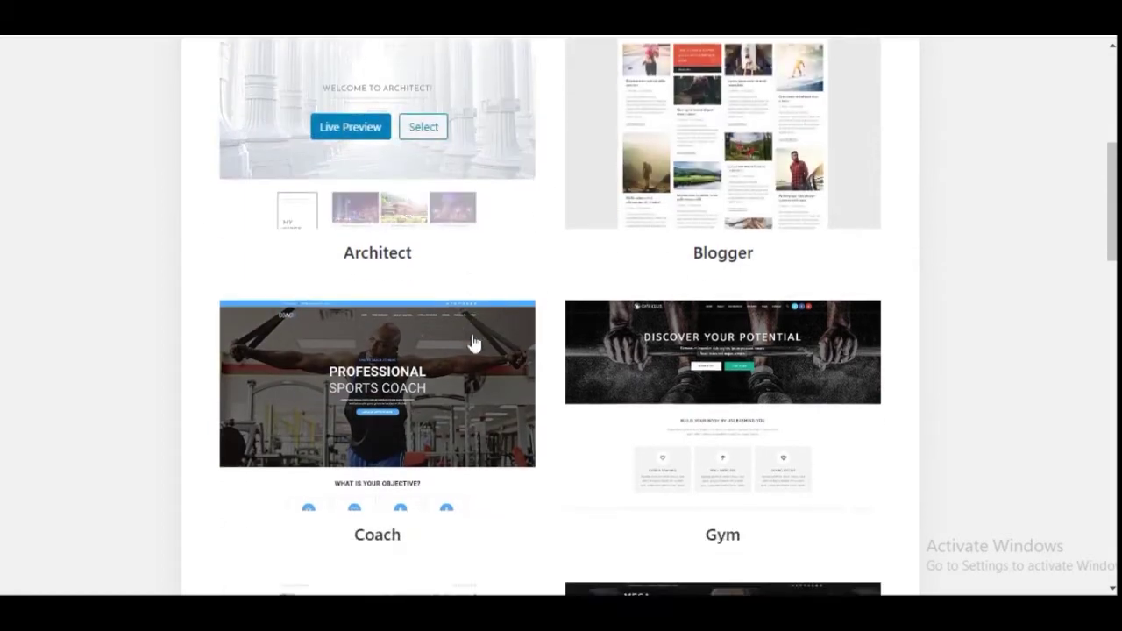
scroll(474, 343, "down", 2)
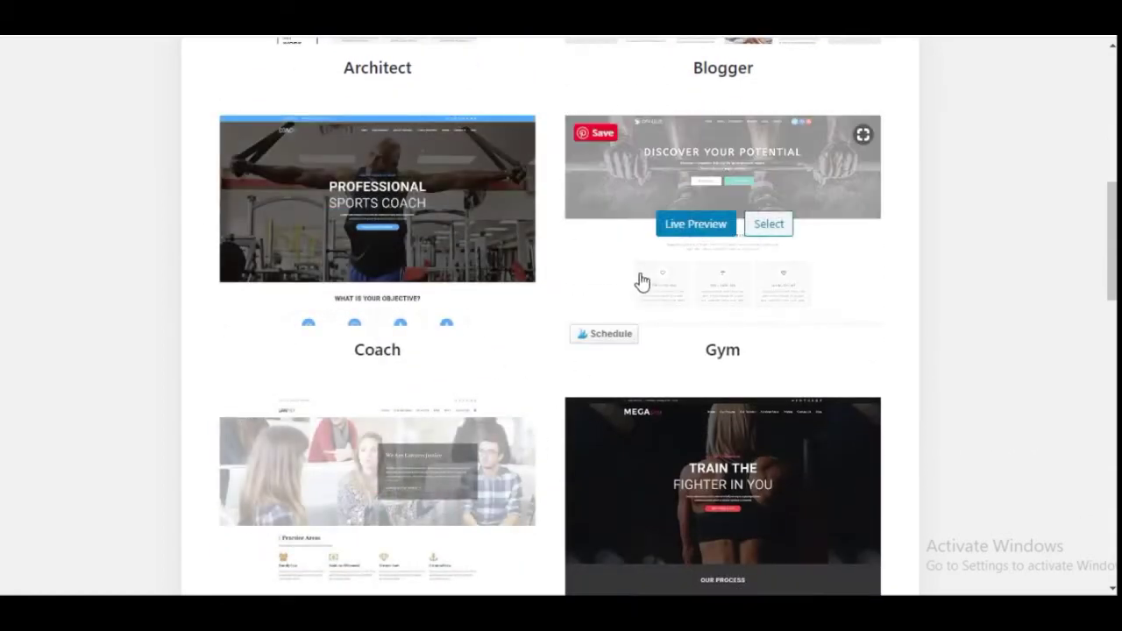
scroll(641, 281, "down", 4)
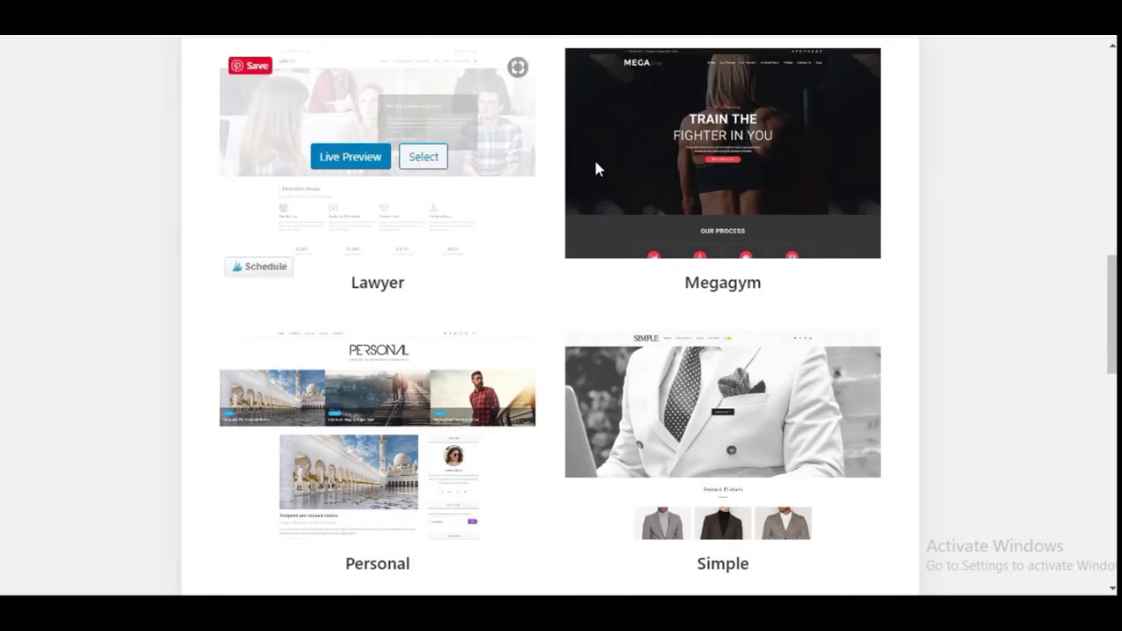
scroll(710, 300, "down", 3)
scroll(658, 229, "up", 1)
scroll(658, 230, "down", 1)
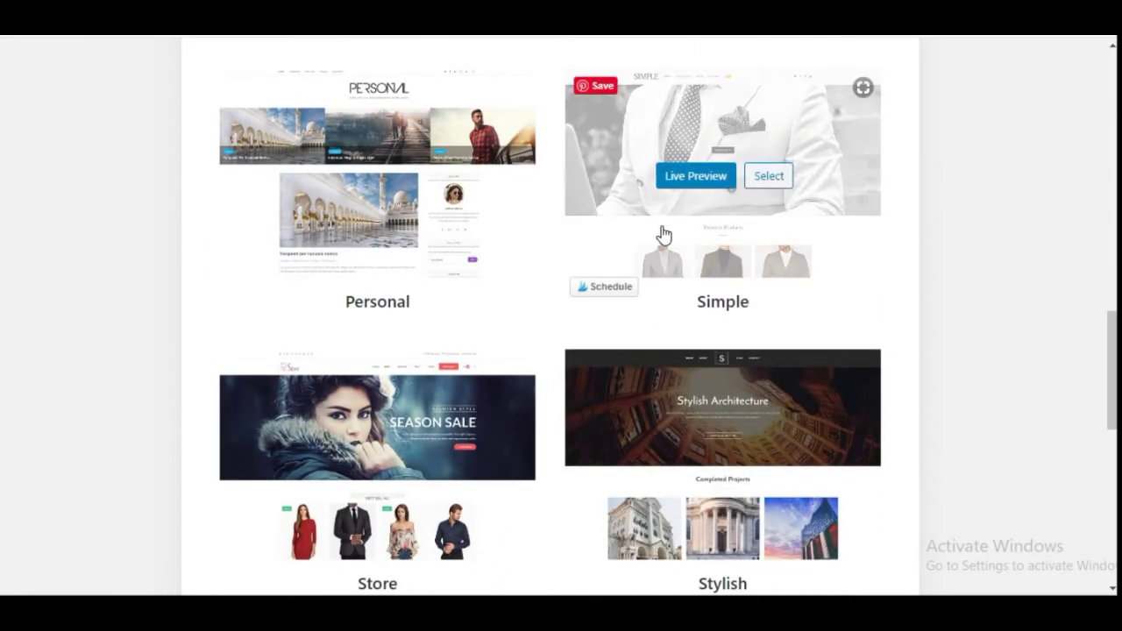
scroll(664, 235, "down", 2)
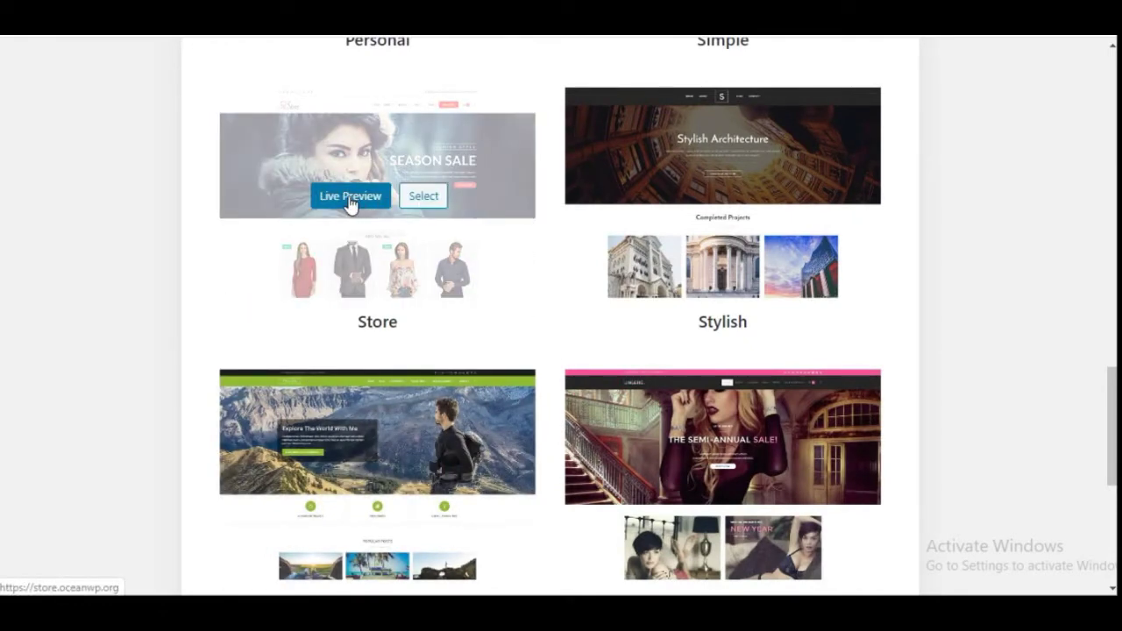
Open the live preview of the Store demo and examine its Women and Men menus and its page sections down to the footer.
left_click(351, 196)
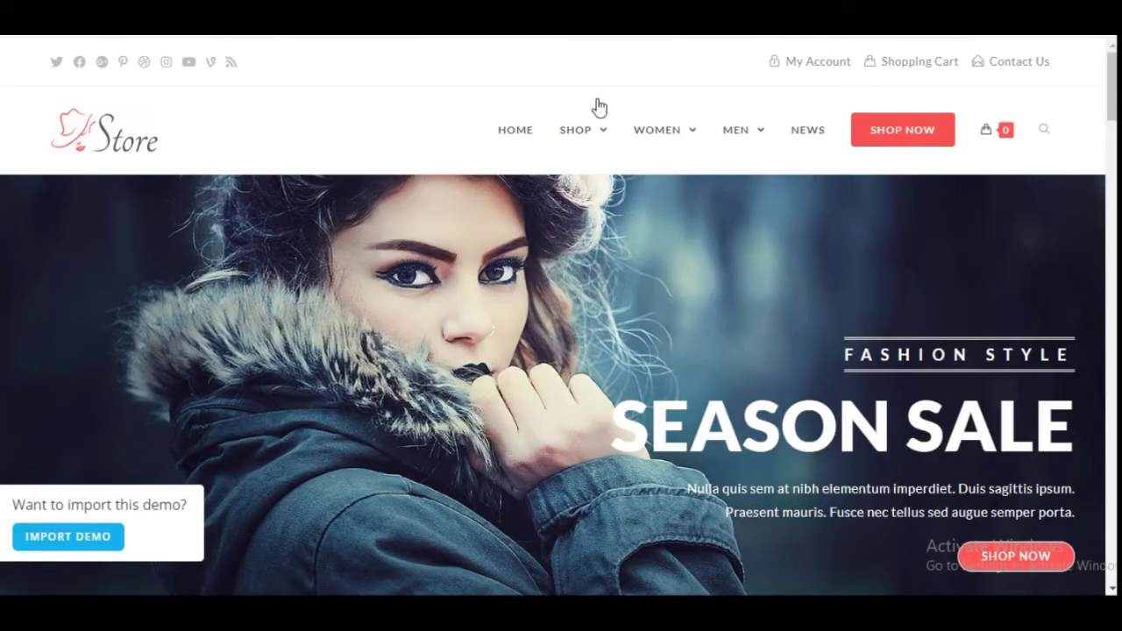
mouse_move(576, 129)
mouse_move(677, 133)
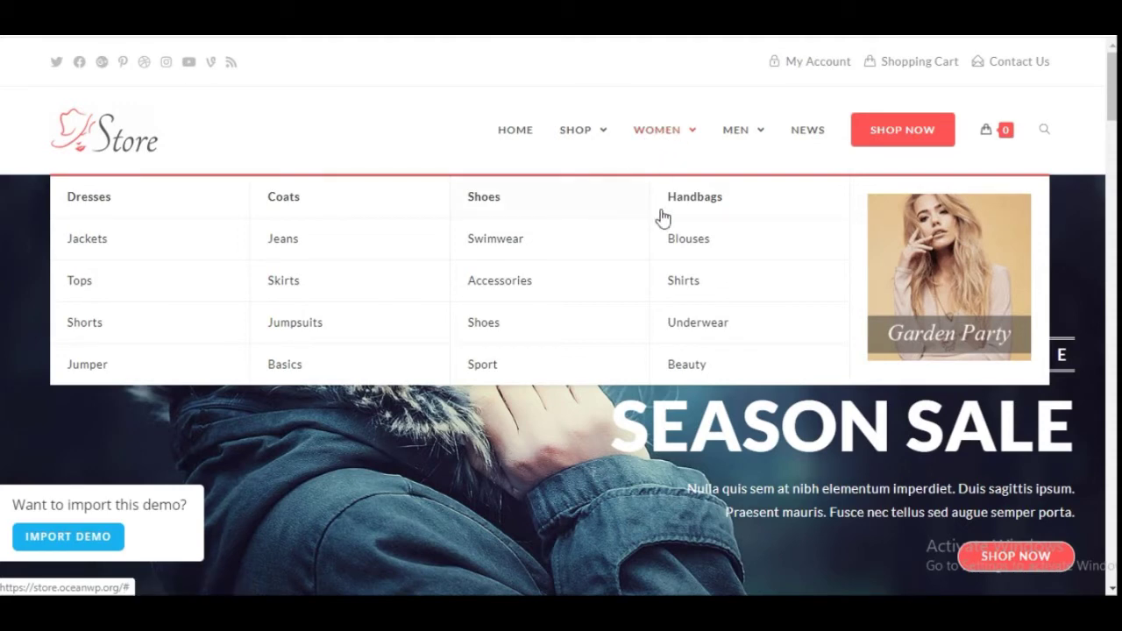
mouse_move(736, 134)
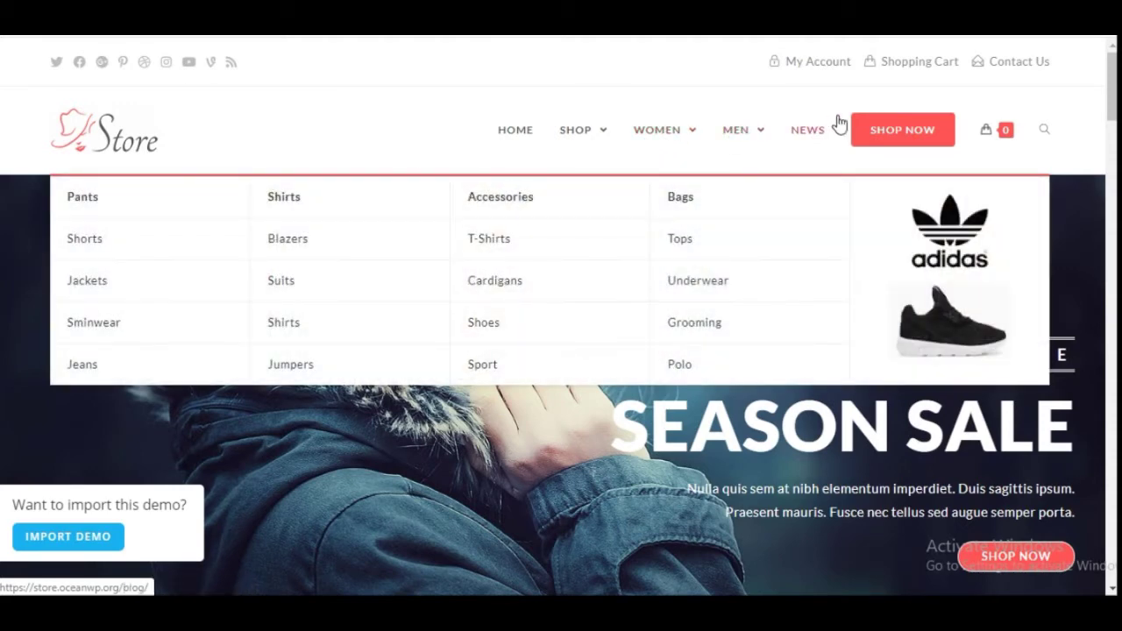
scroll(549, 423, "down", 3)
scroll(374, 409, "down", 15)
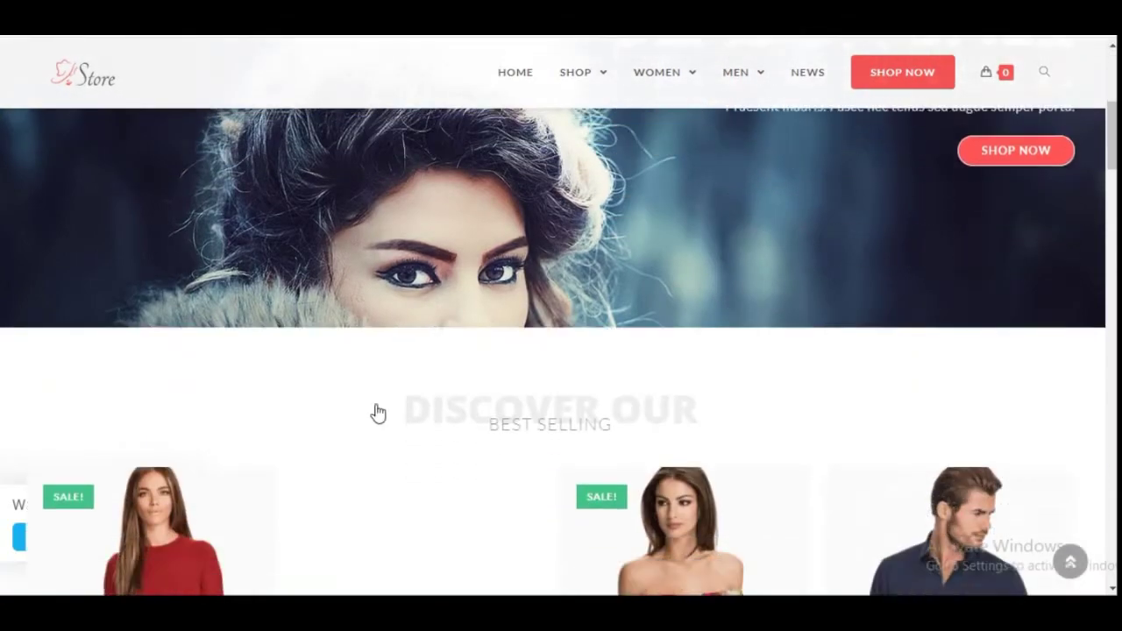
scroll(374, 411, "down", 12)
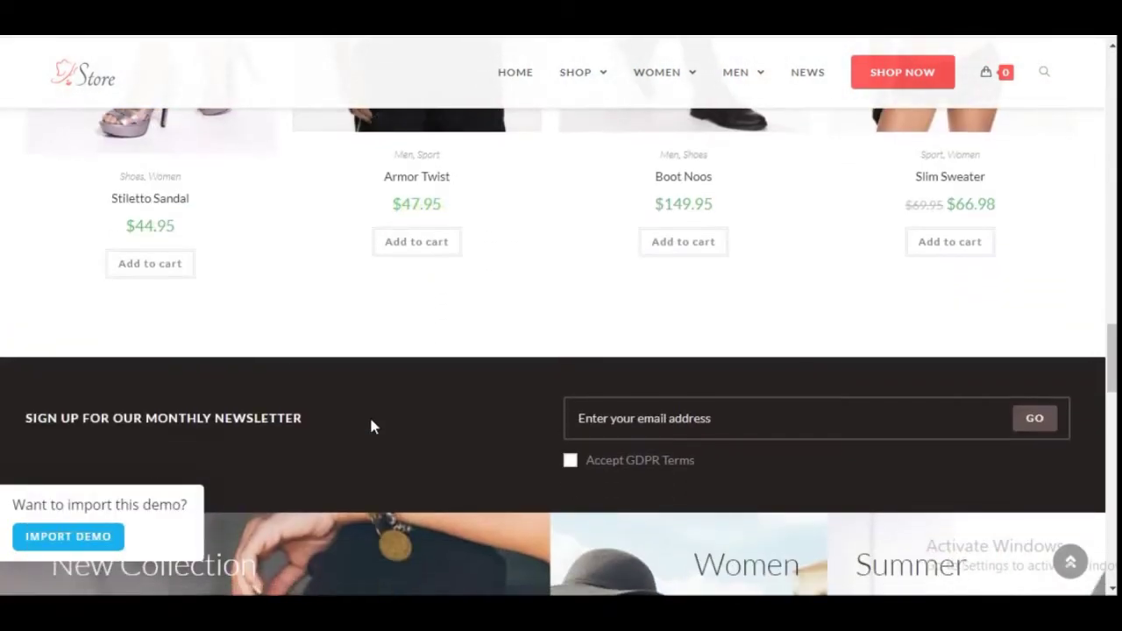
scroll(372, 435, "down", 8)
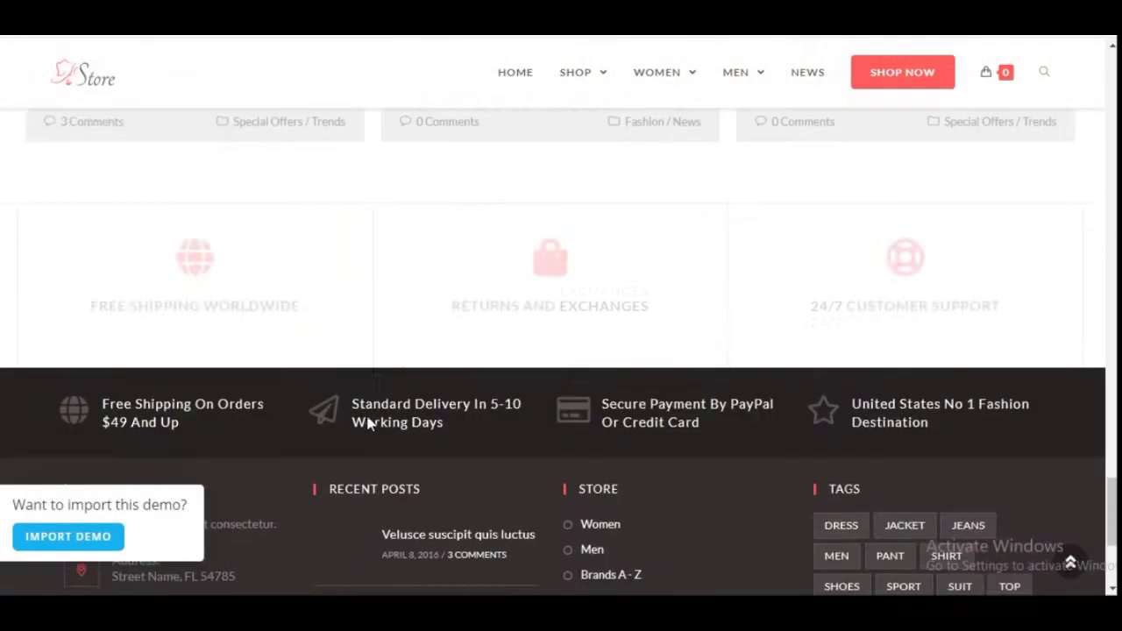
scroll(349, 323, "up", 20)
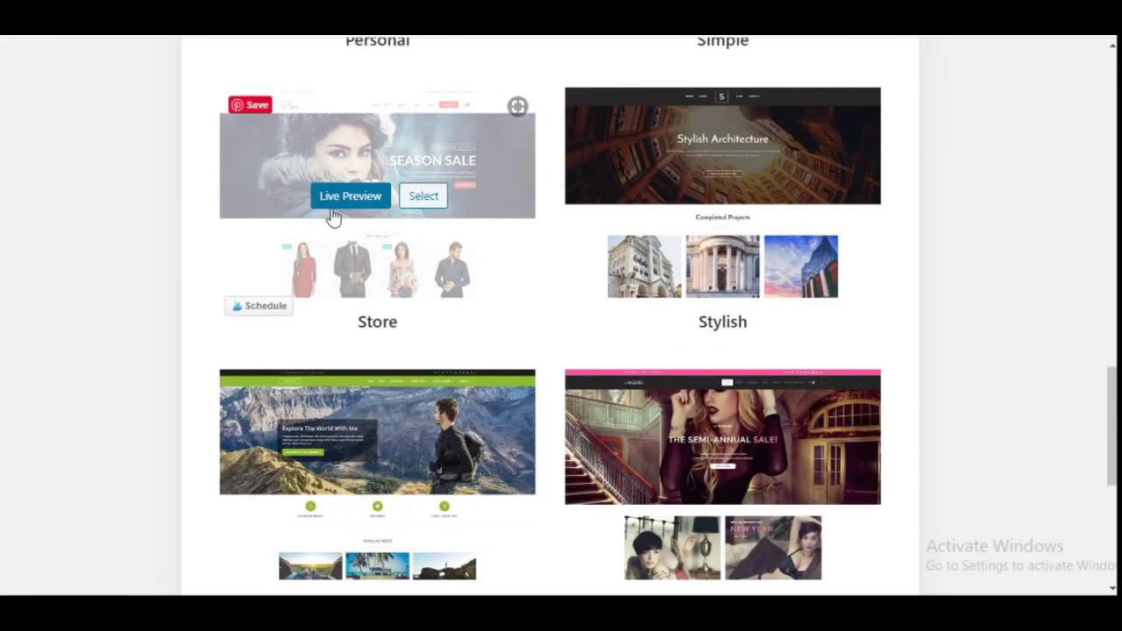
Return to the demo templates and open the live preview of the Coach demo.
scroll(333, 220, "down", 2)
scroll(237, 276, "up", 3)
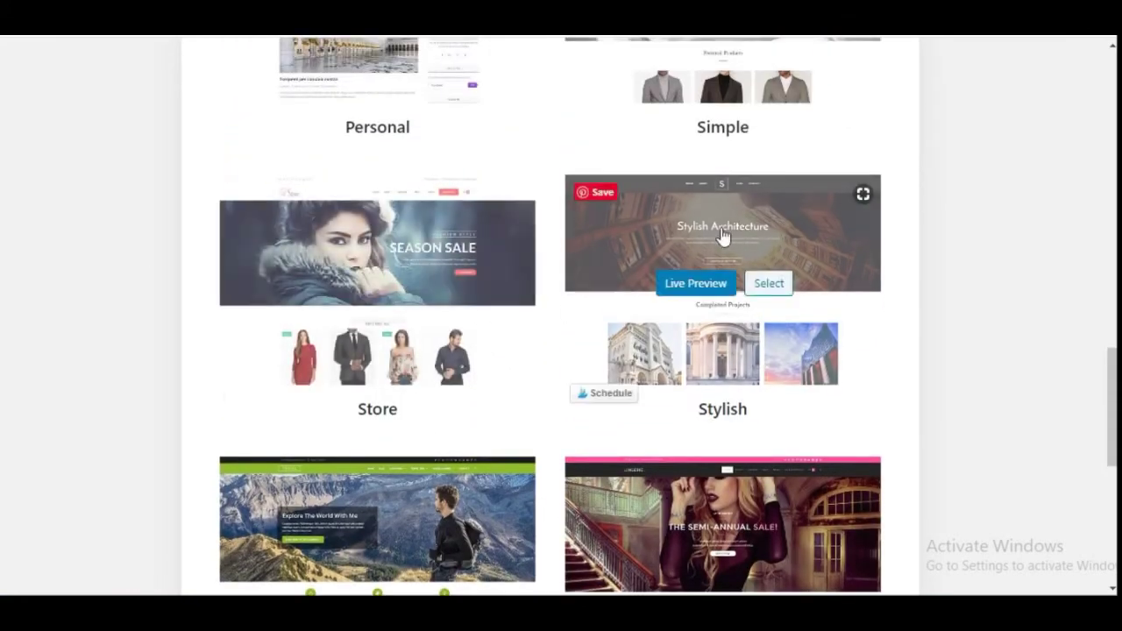
scroll(526, 377, "down", 1)
scroll(379, 430, "down", 2)
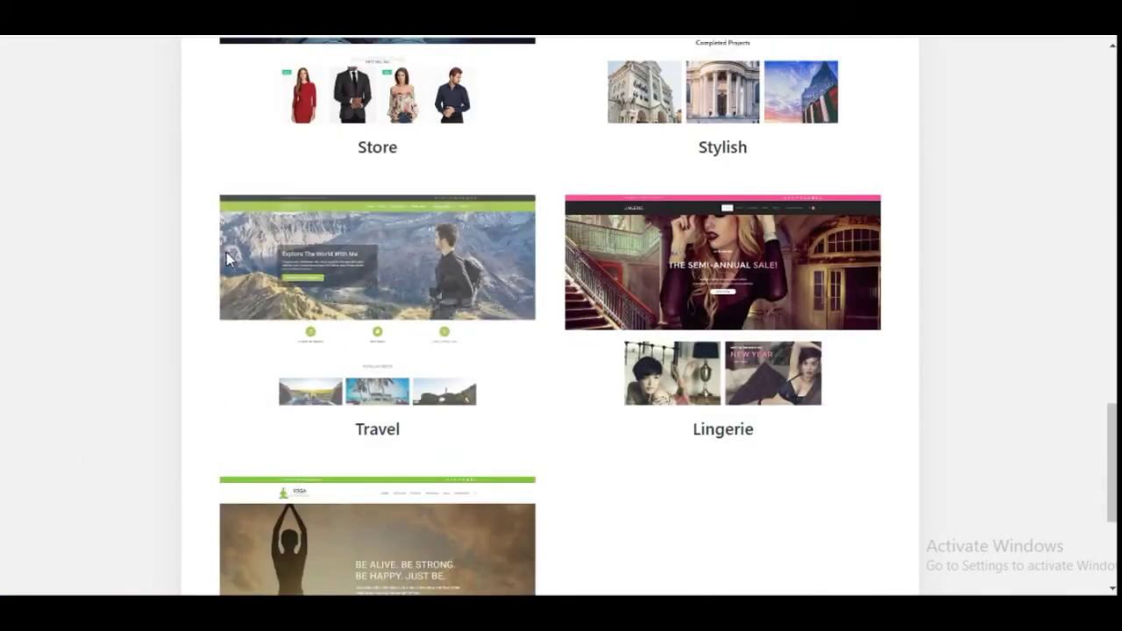
scroll(453, 333, "up", 8)
scroll(128, 280, "up", 4)
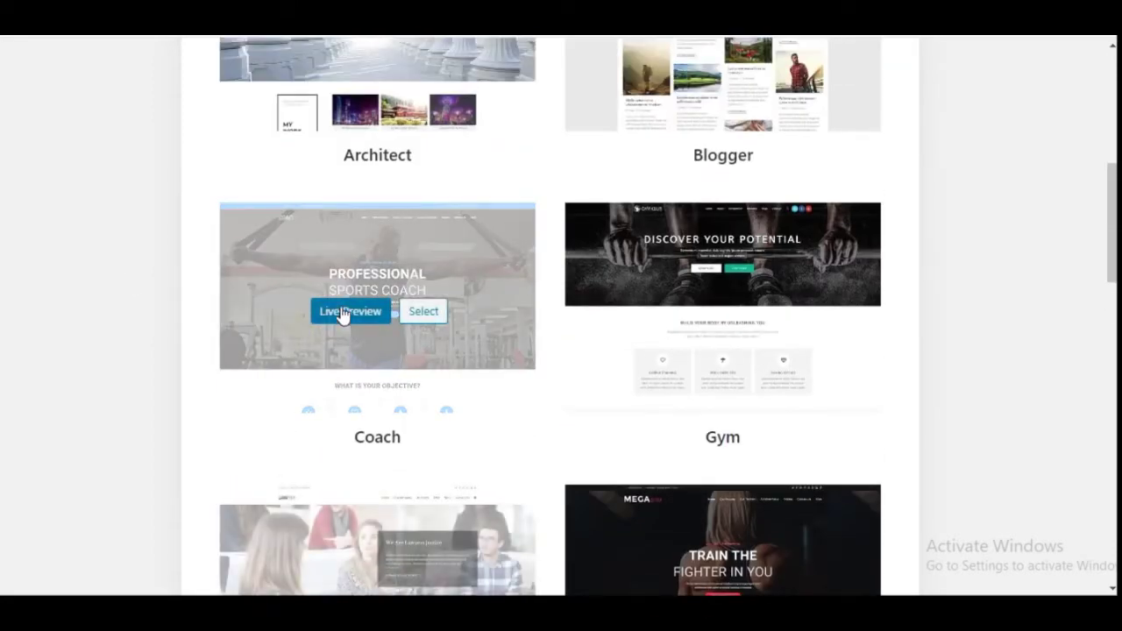
left_click(345, 314)
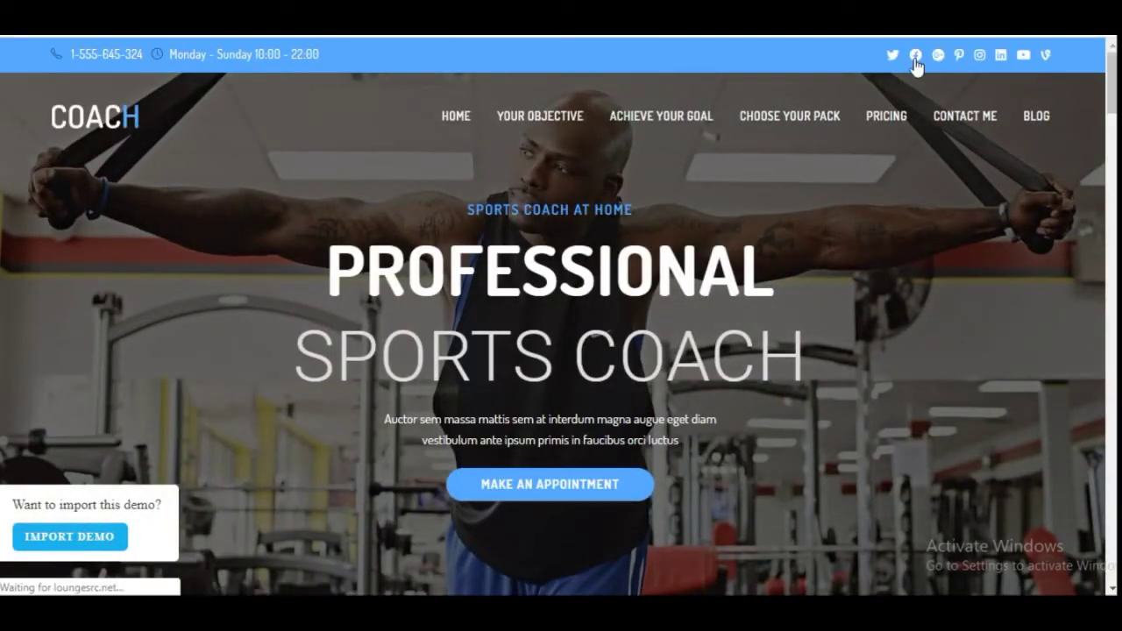
Examine the Coach demo's objective, testimonial, pricing and contact sections, and close the preview.
scroll(677, 249, "down", 2)
scroll(678, 249, "down", 15)
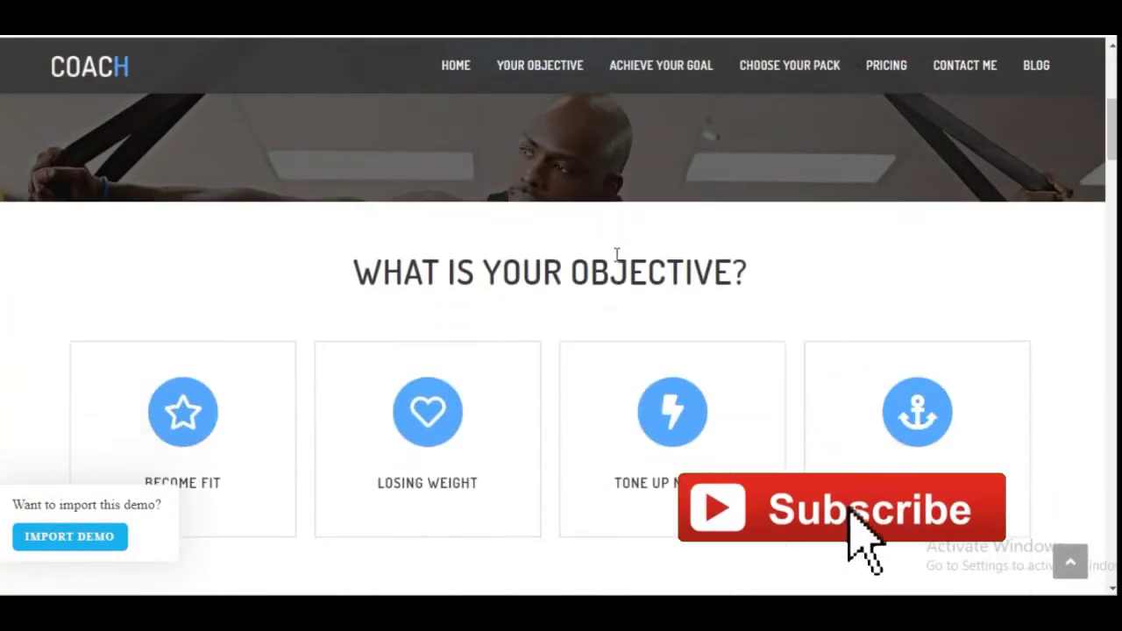
scroll(464, 280, "down", 15)
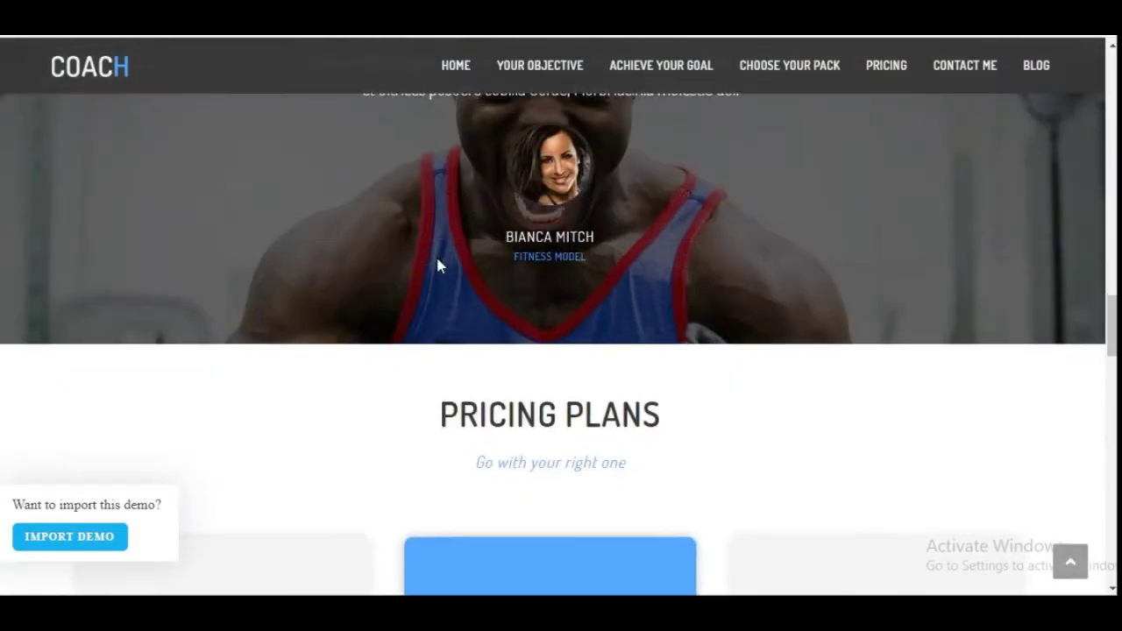
scroll(565, 359, "down", 5)
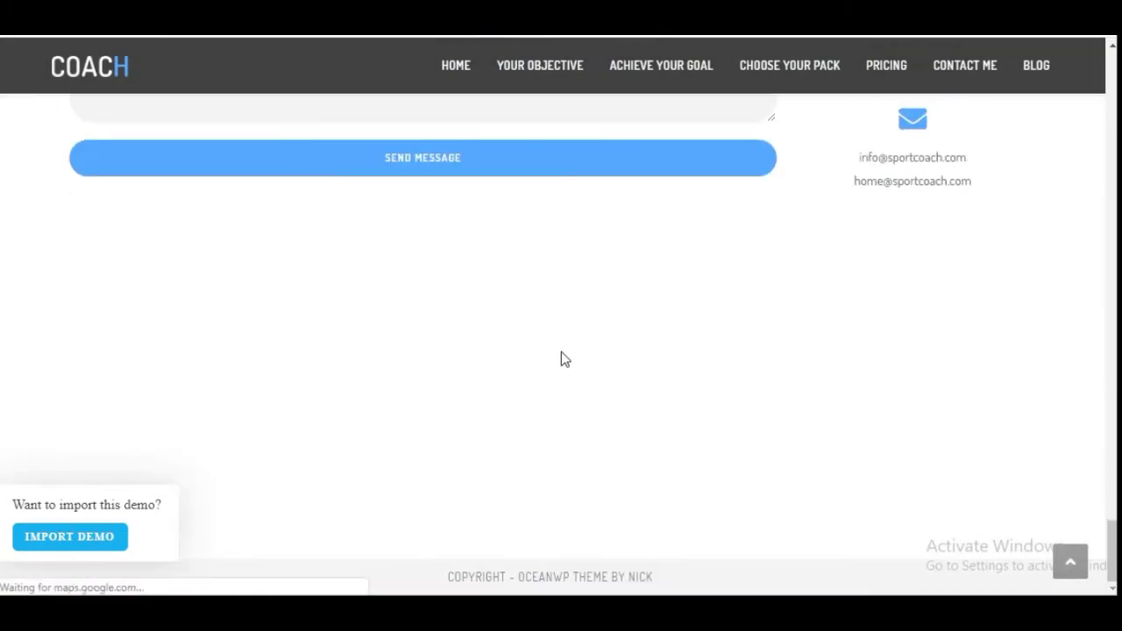
scroll(528, 238, "up", 10)
scroll(524, 232, "up", 6)
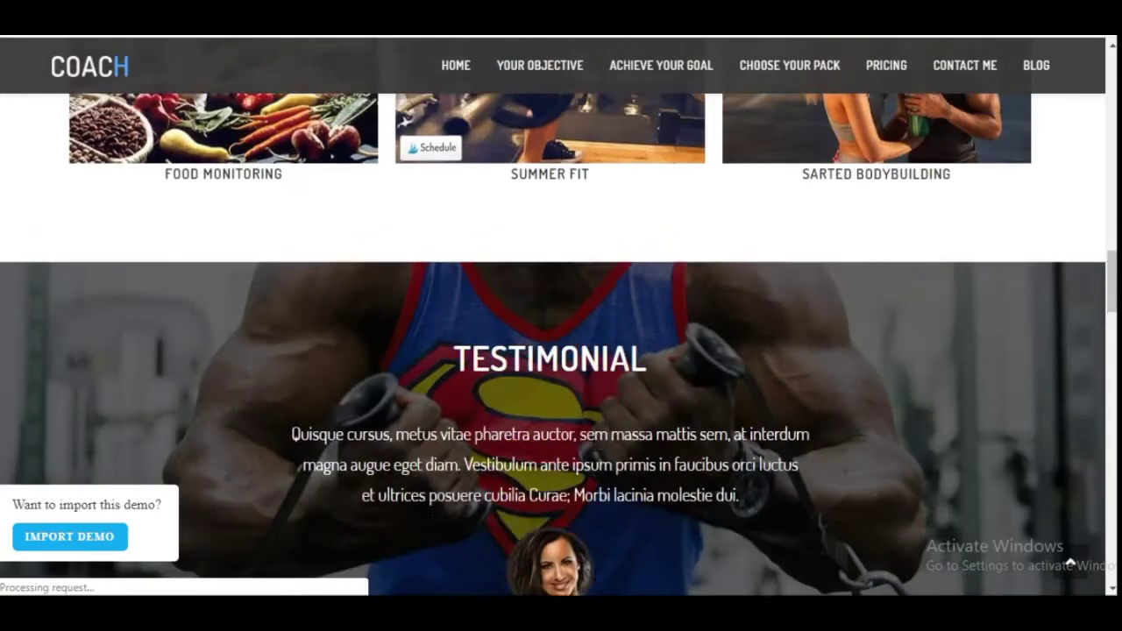
key("ctrl+w")
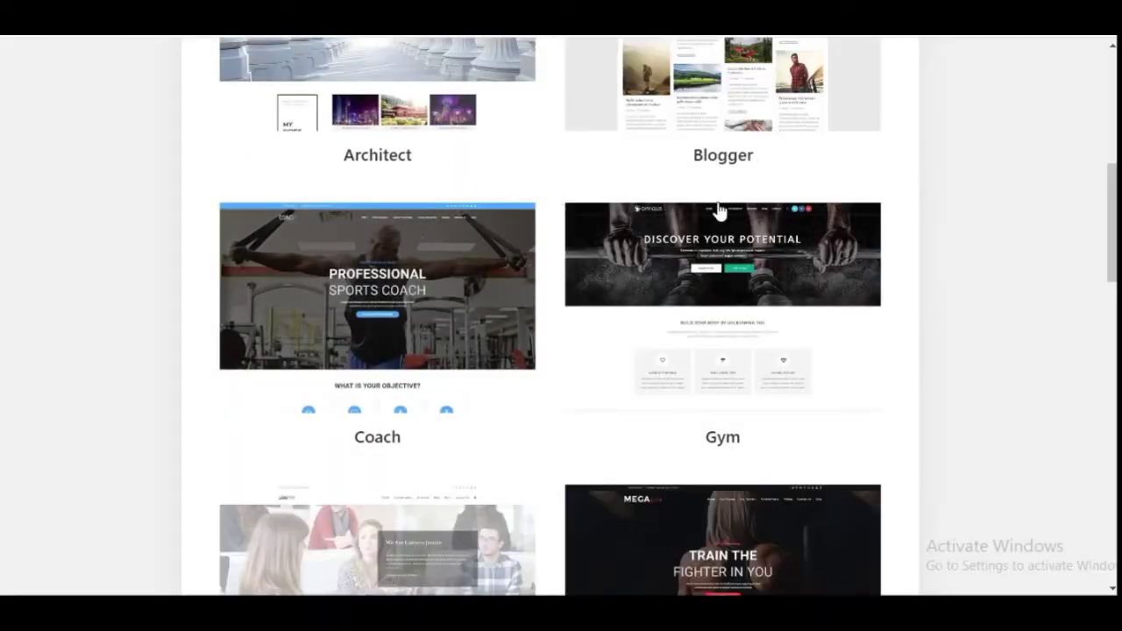
Compare the Lawyer, Personal, Travel, Lingerie and Yoga templates, glance at the Store preview again, and return to the Store template.
scroll(681, 358, "down", 3)
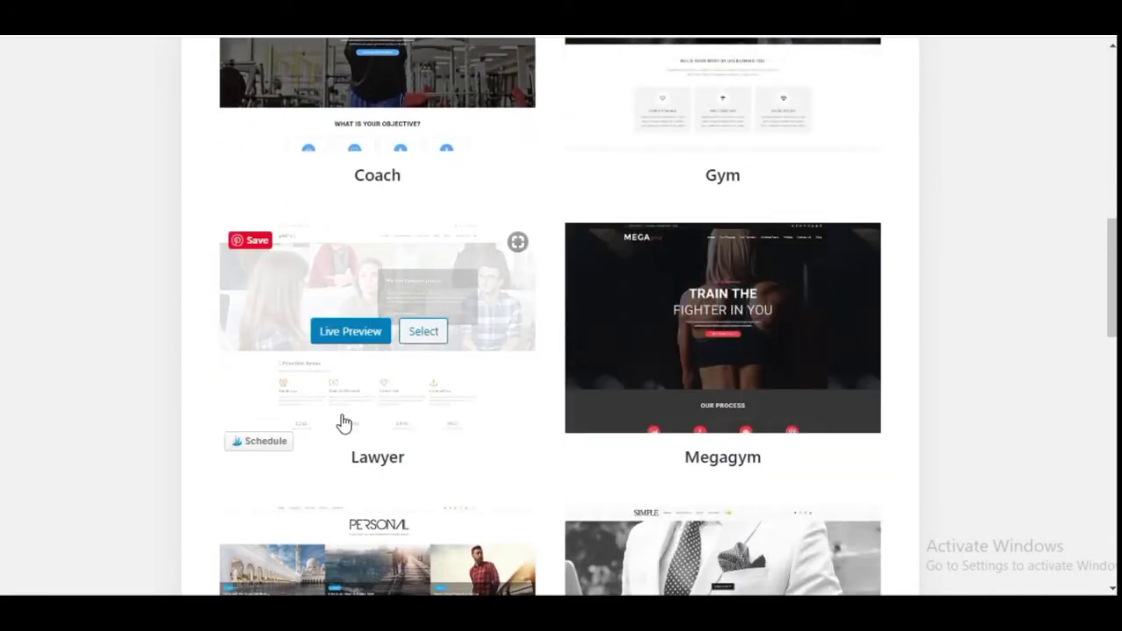
scroll(343, 421, "down", 3)
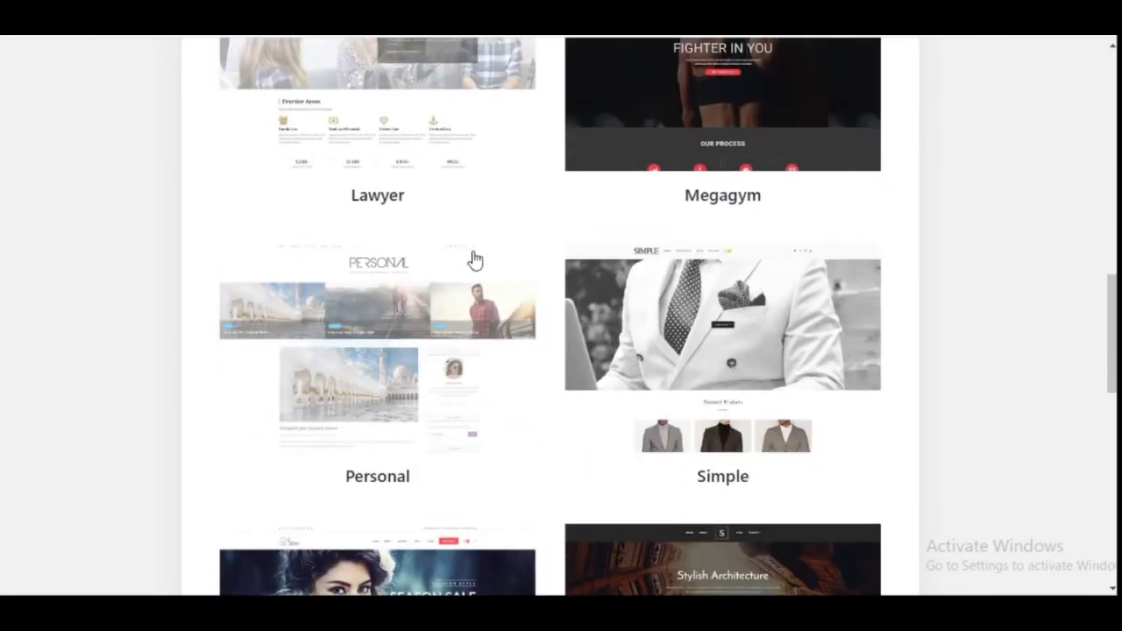
scroll(445, 431, "down", 1)
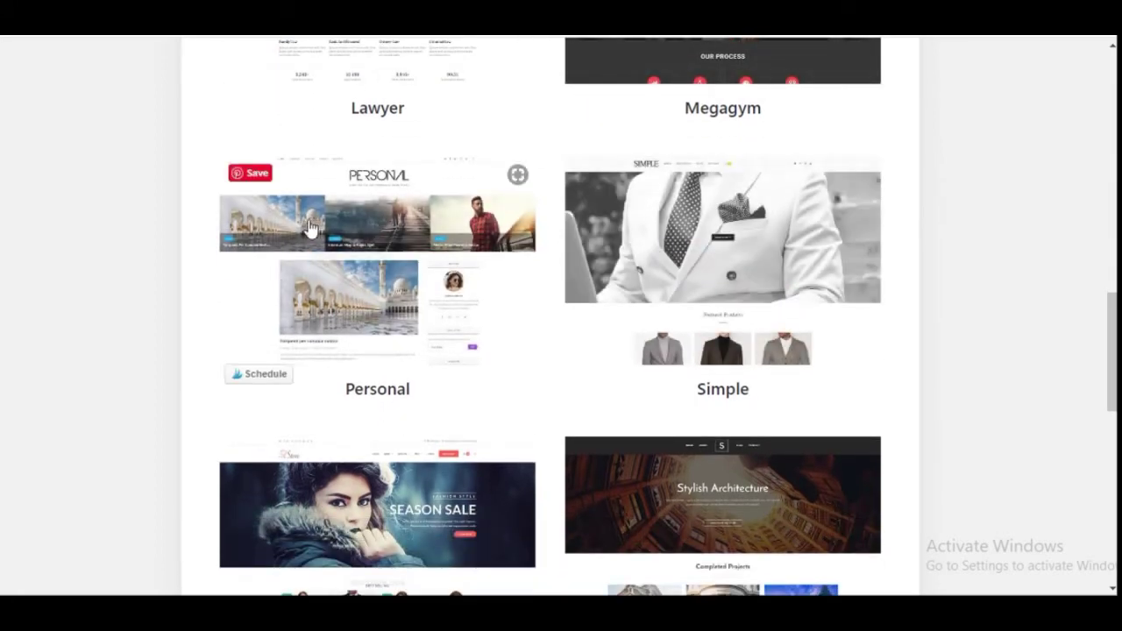
scroll(252, 208, "up", 1)
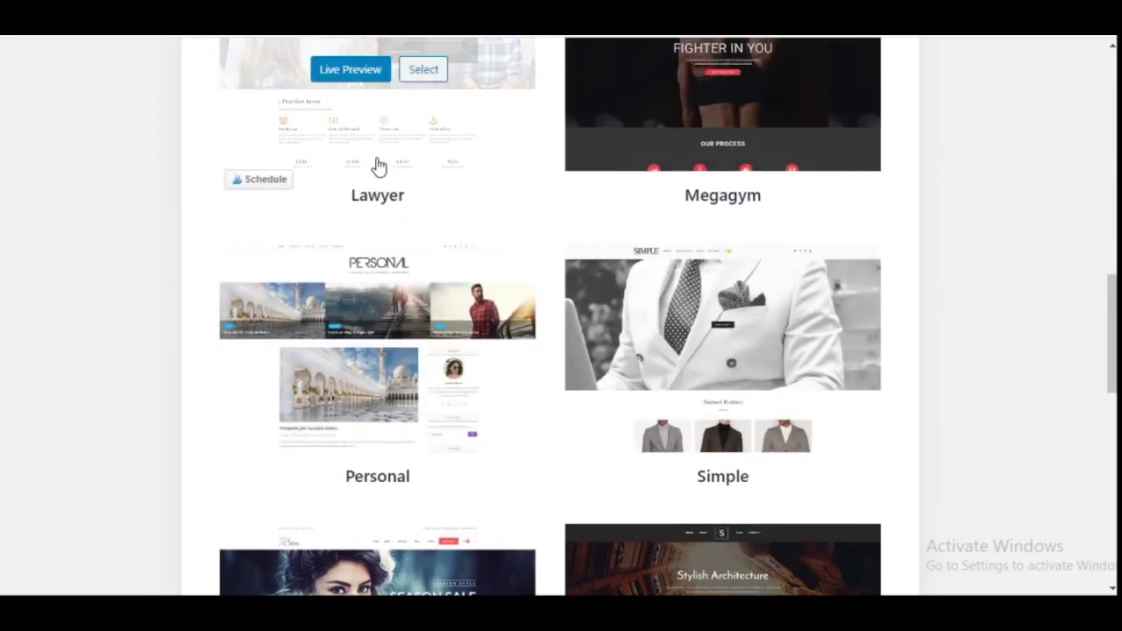
scroll(292, 252, "up", 2)
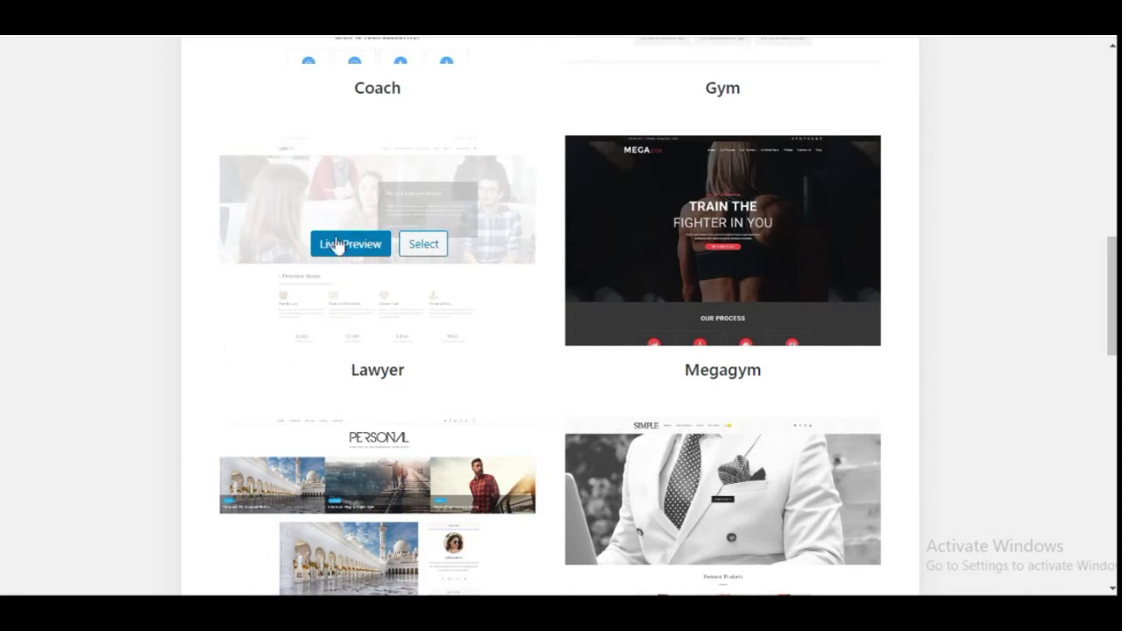
scroll(412, 368, "down", 2)
scroll(494, 421, "down", 1)
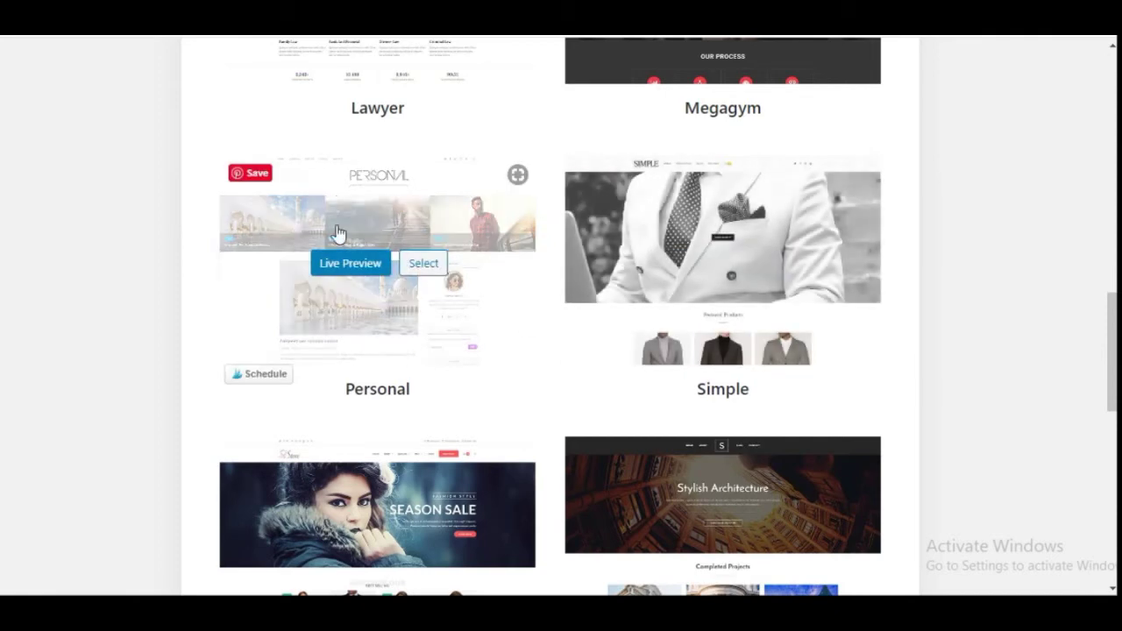
scroll(614, 386, "down", 3)
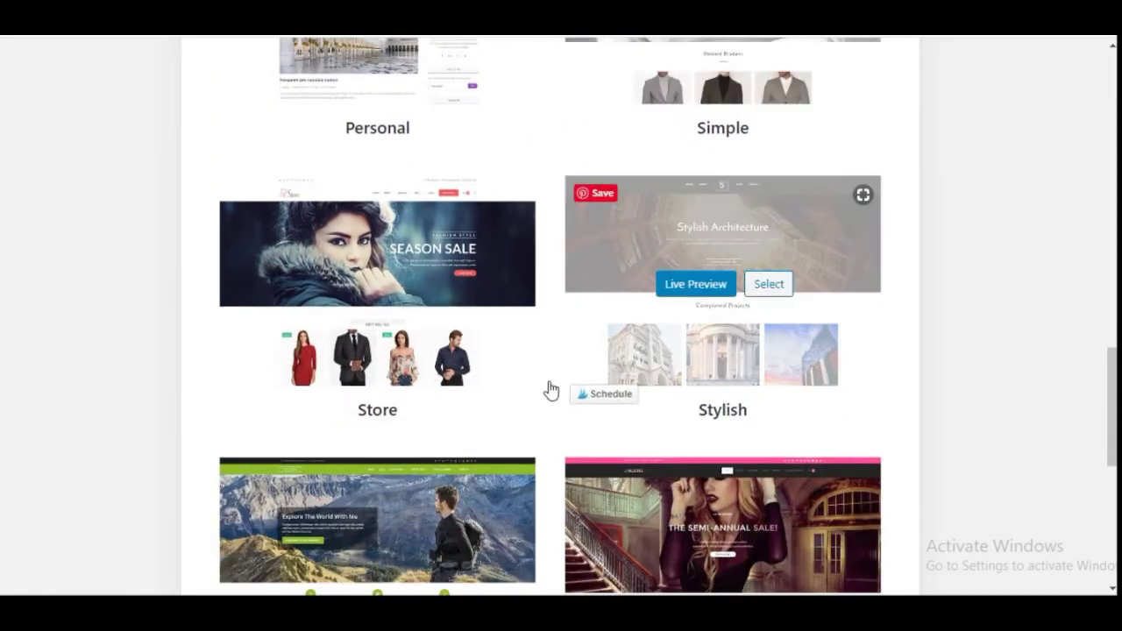
scroll(373, 323, "down", 5)
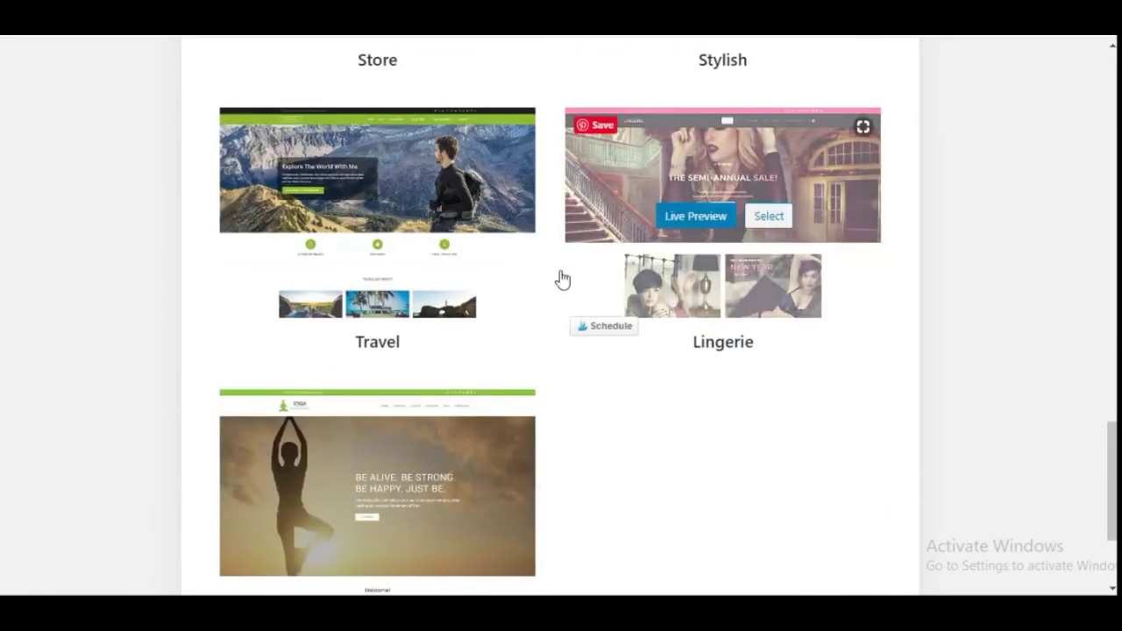
scroll(553, 406, "down", 1)
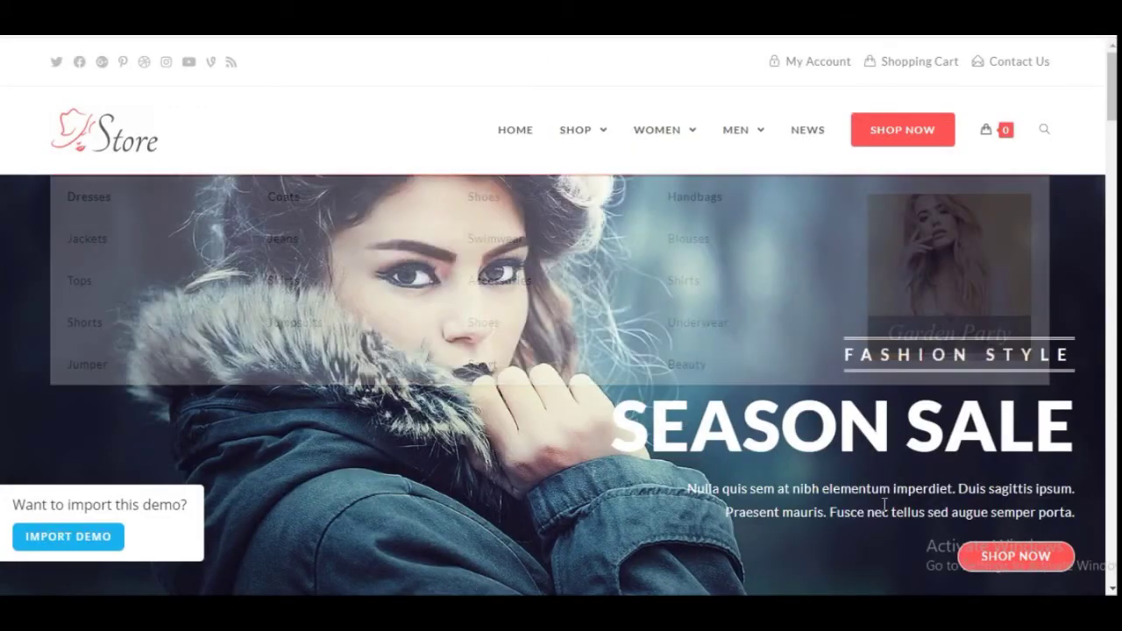
scroll(640, 494, "down", 3)
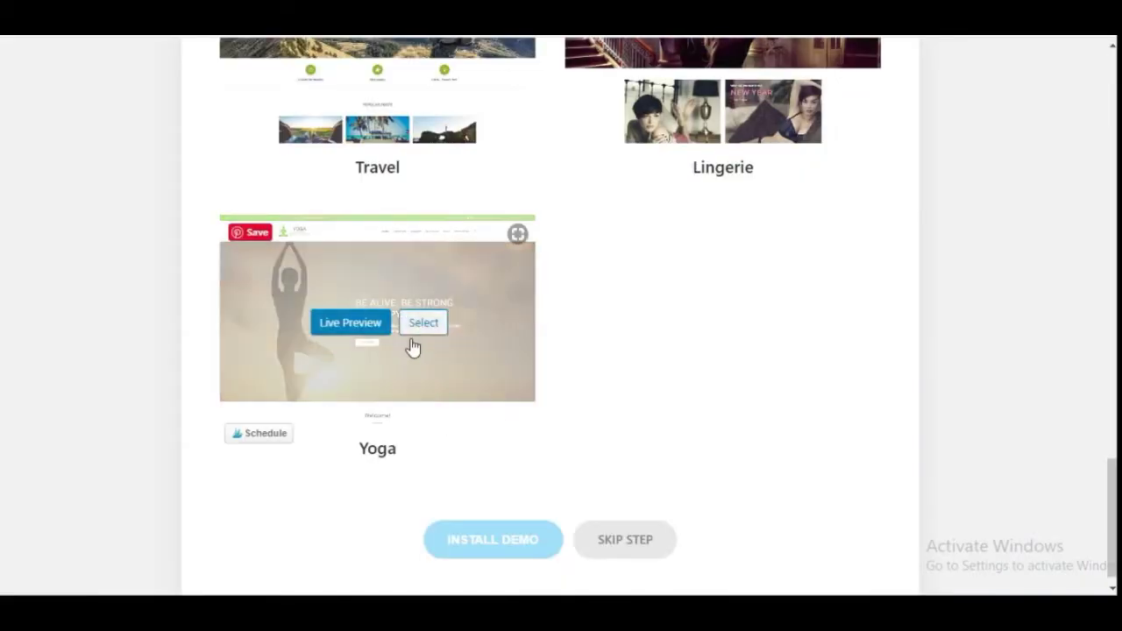
scroll(394, 307, "up", 5)
mouse_move(343, 213)
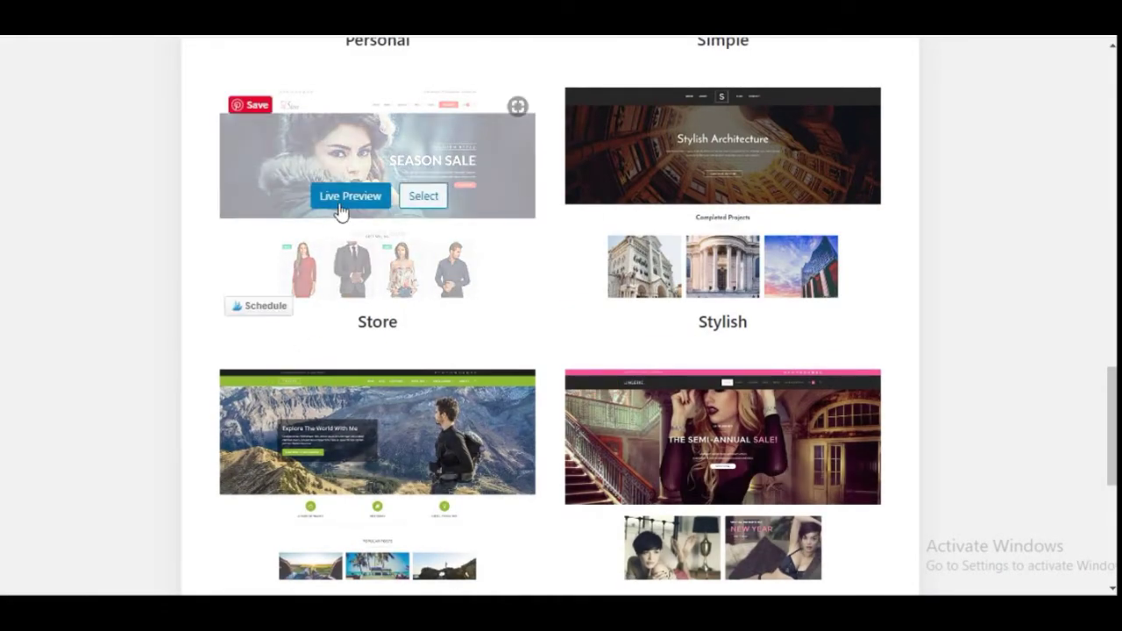
Select the Store template and proceed to installing its demo.
left_click(421, 197)
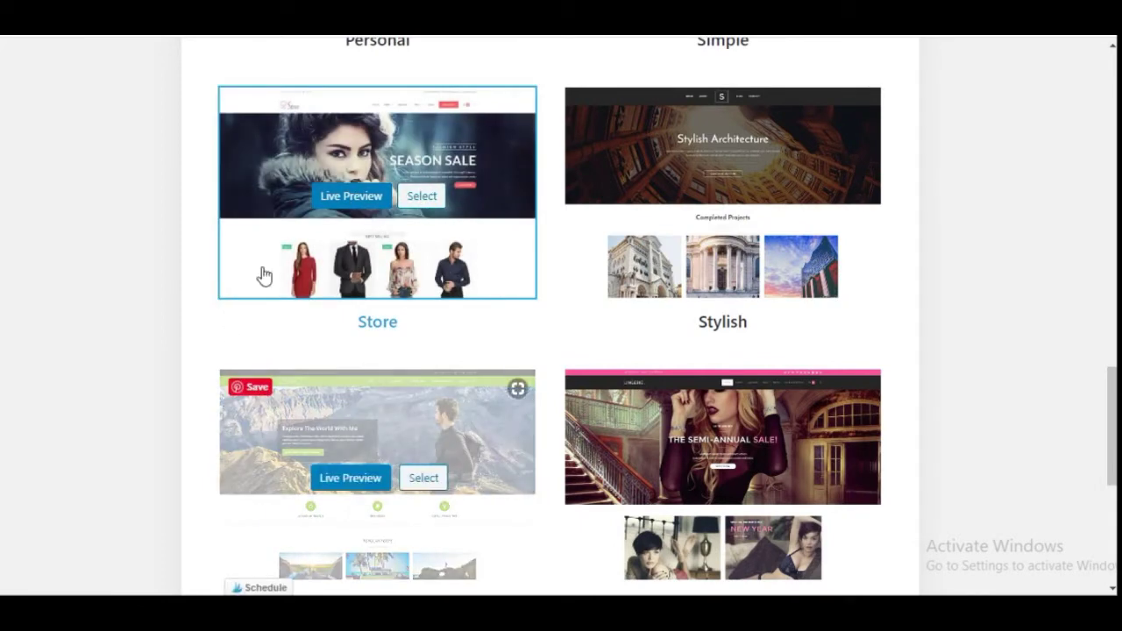
scroll(566, 252, "down", 5)
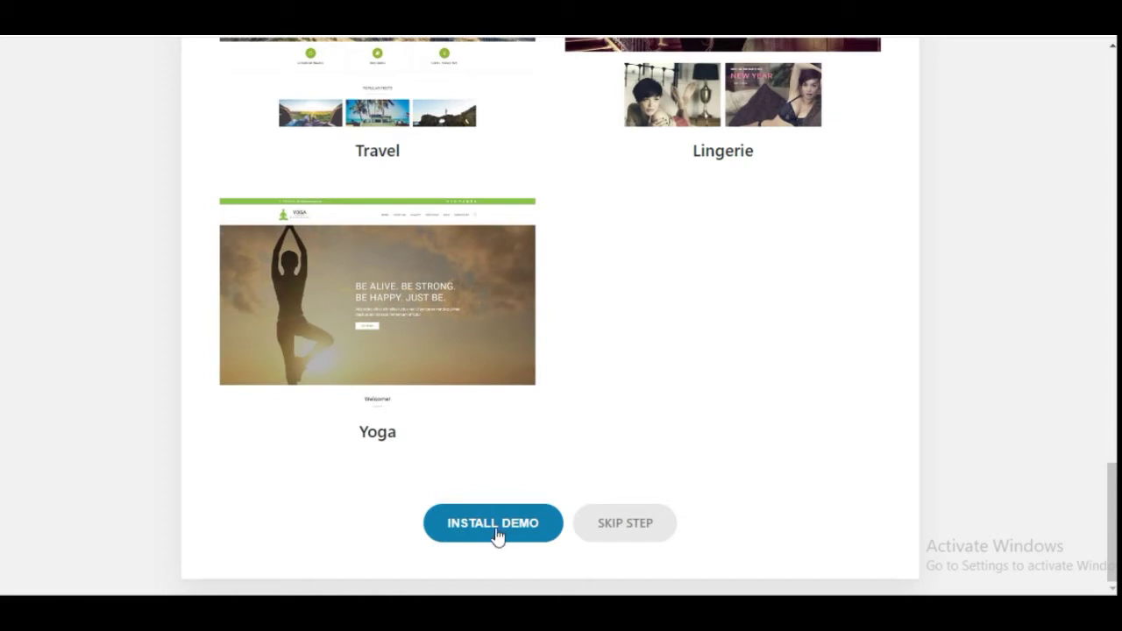
left_click(497, 530)
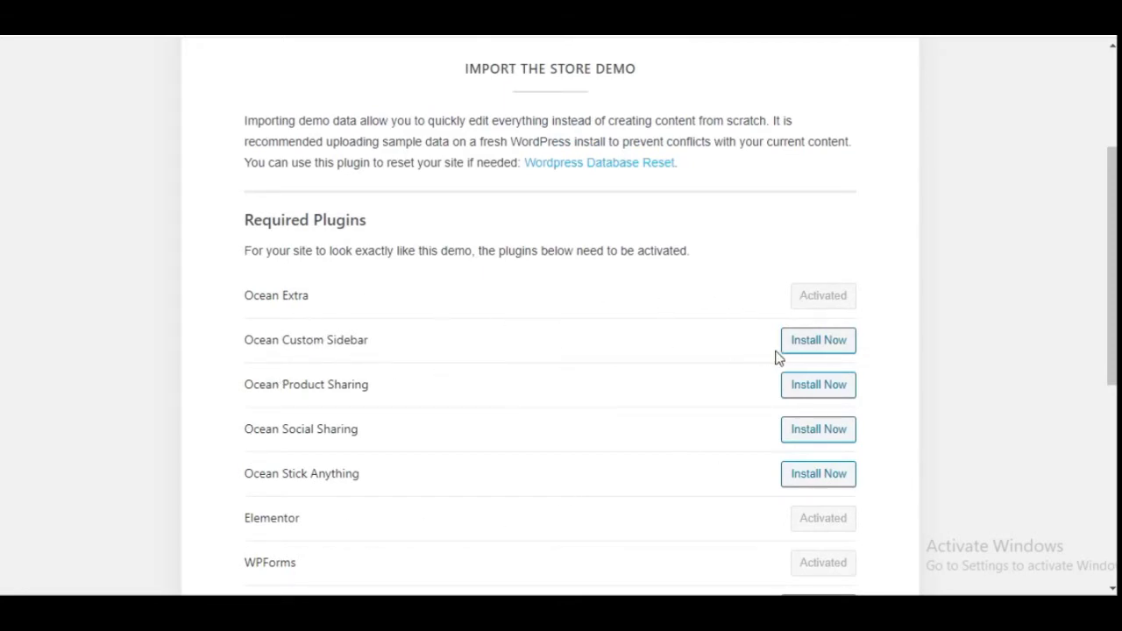
Install and activate the required Ocean Custom Sidebar, Ocean Product Sharing, Ocean Social Sharing and Ocean Stick Anything plugins.
scroll(471, 441, "down", 1)
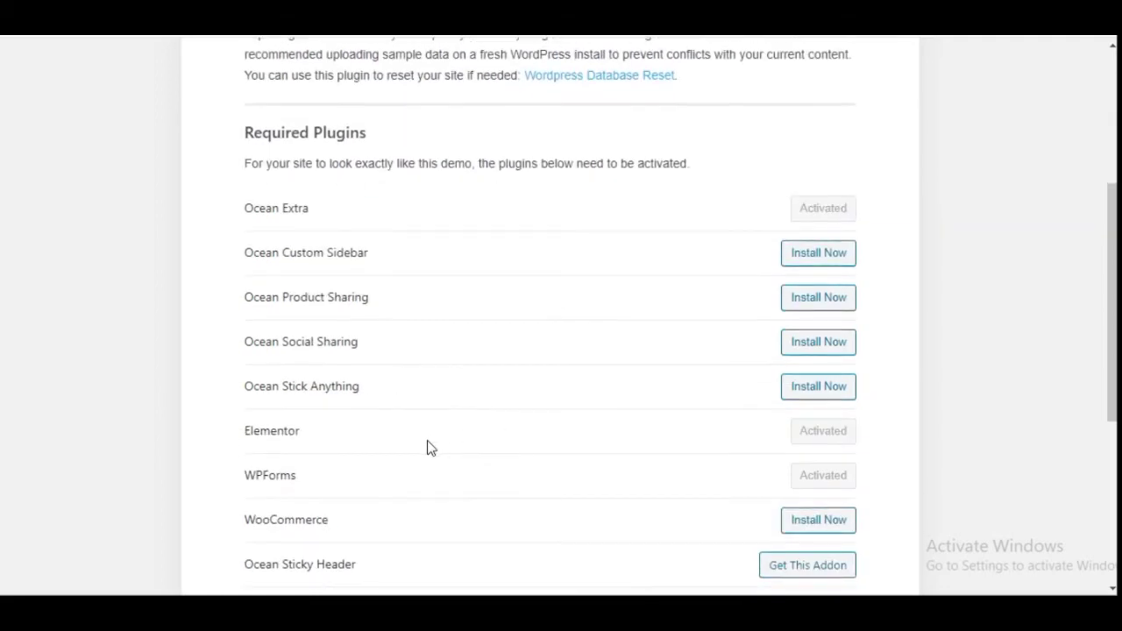
scroll(483, 385, "down", 4)
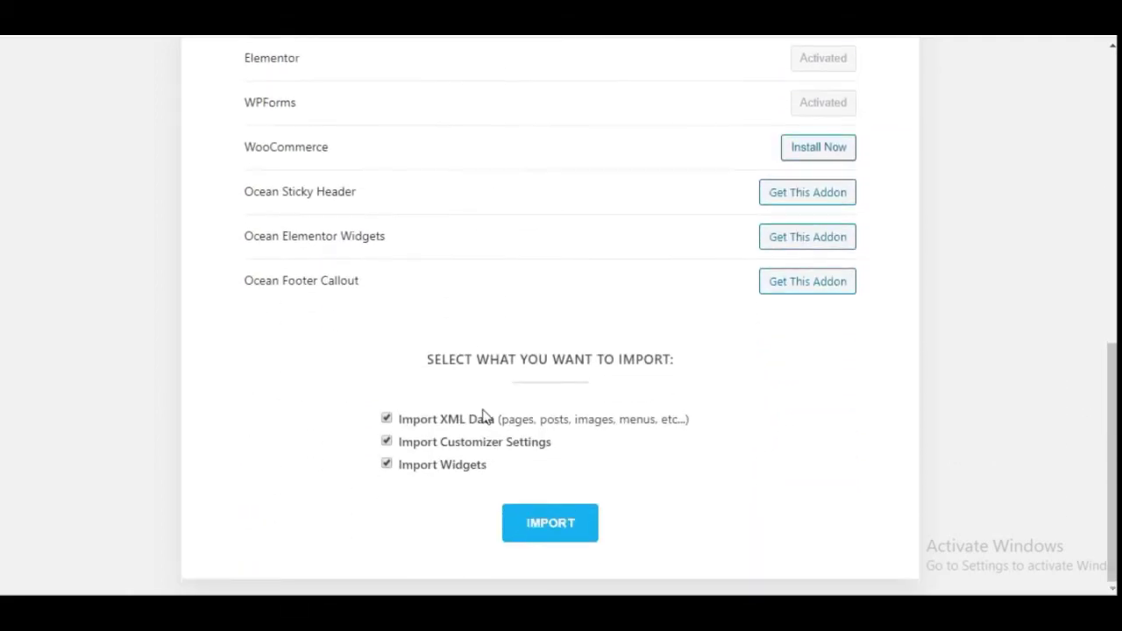
scroll(637, 452, "up", 2)
scroll(636, 438, "up", 1)
scroll(628, 424, "down", 3)
scroll(633, 432, "up", 4)
left_click(828, 232)
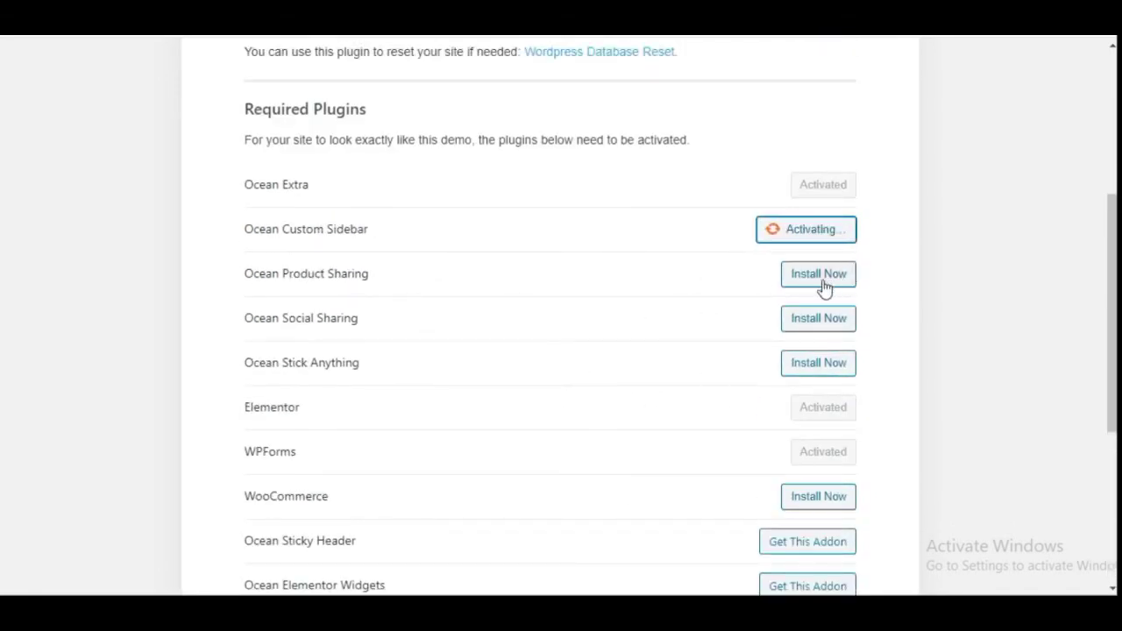
left_click(820, 277)
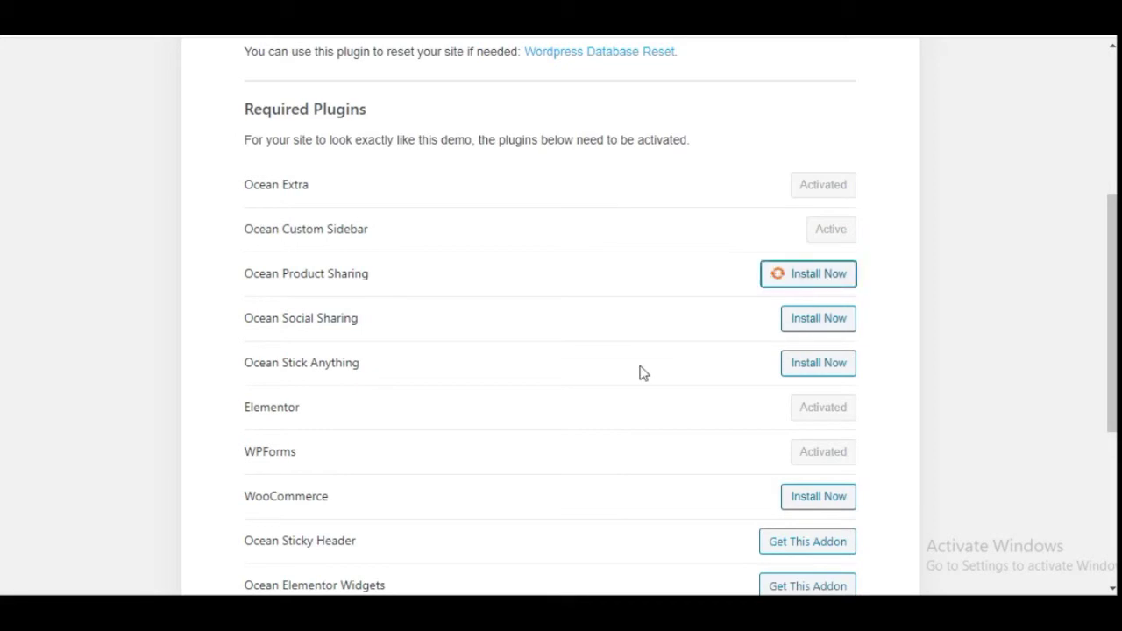
scroll(689, 356, "up", 3)
scroll(689, 356, "down", 3)
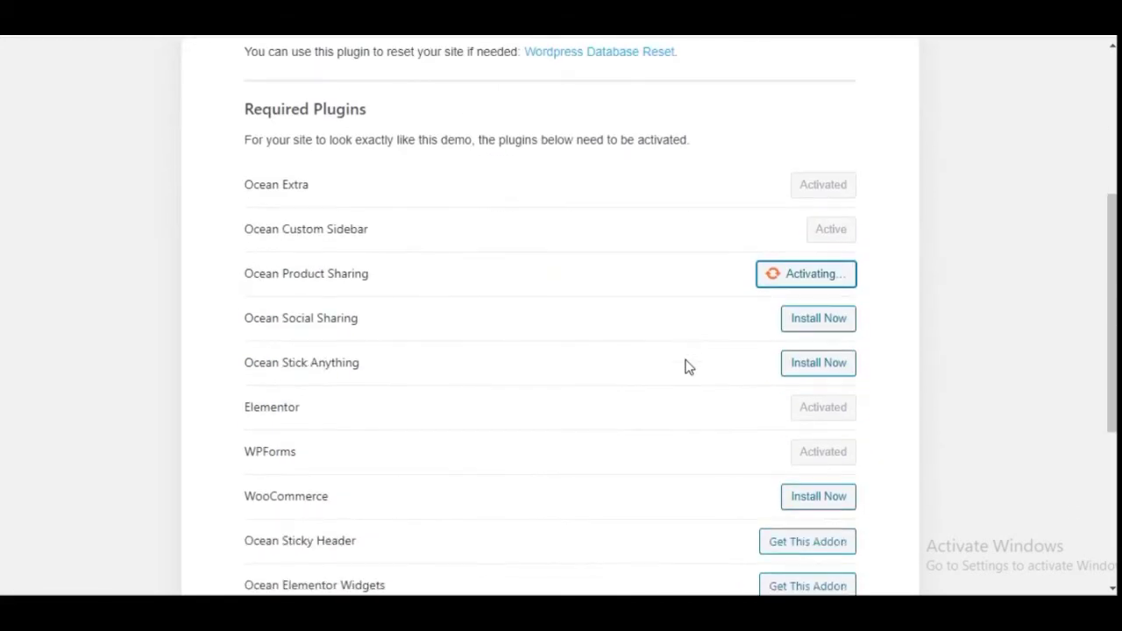
left_click(827, 329)
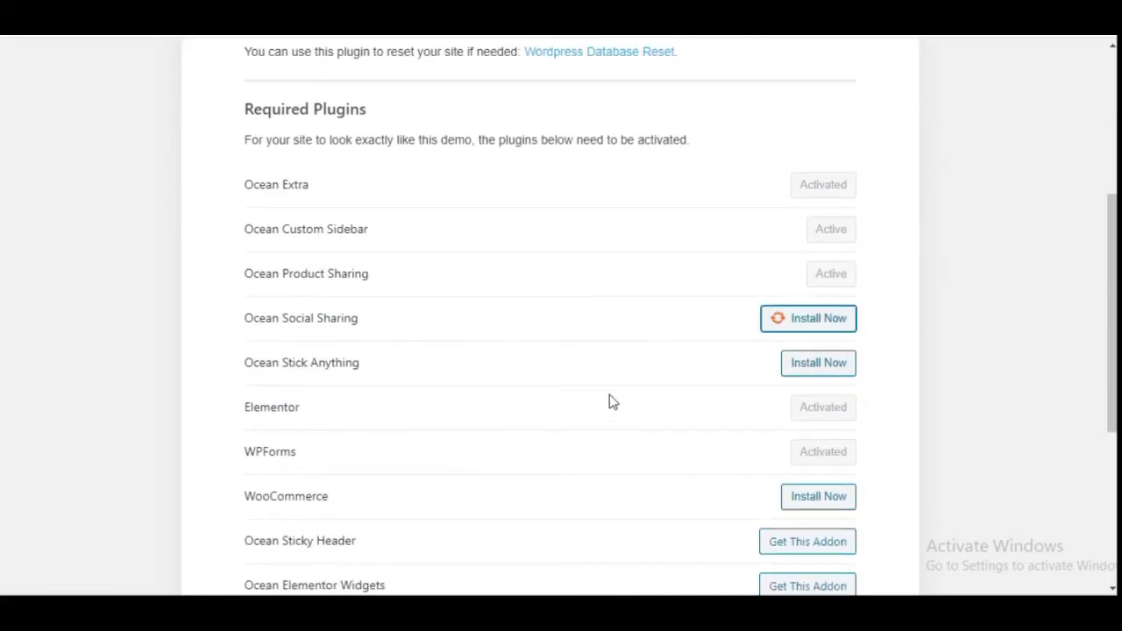
left_click(812, 377)
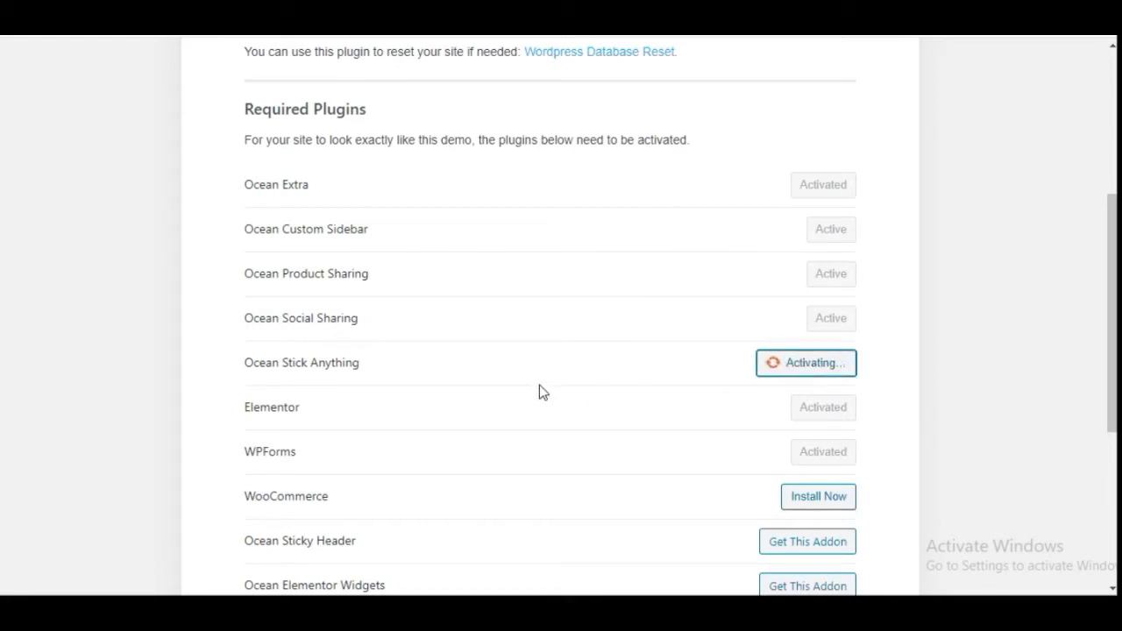
Install WooCommerce and import the Store demo's XML data, customizer settings and widgets.
scroll(316, 310, "down", 2)
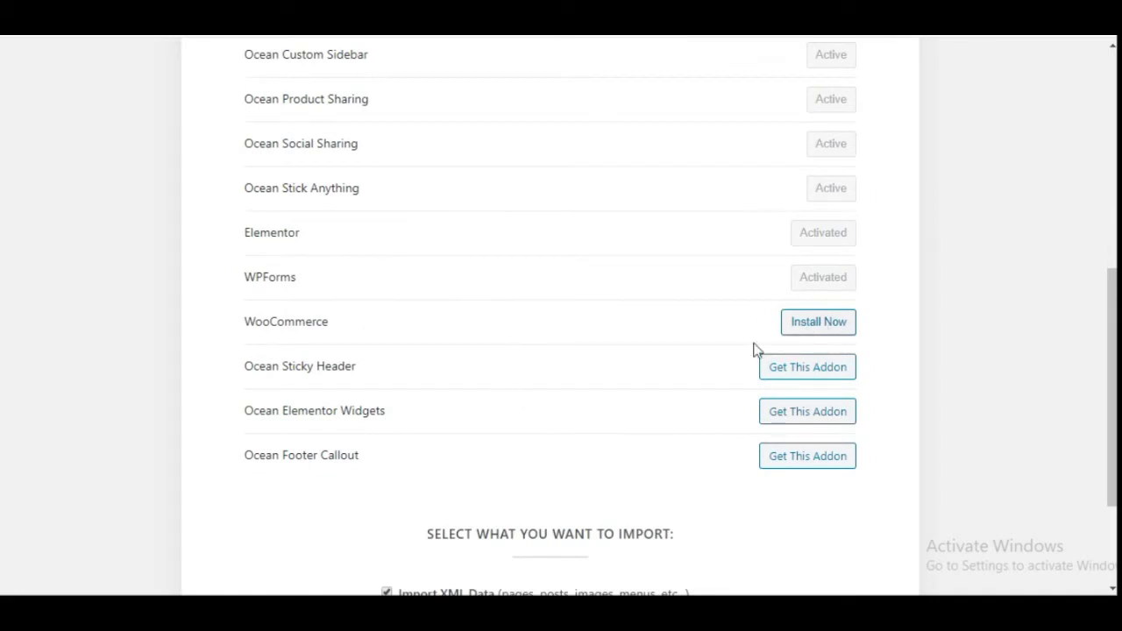
left_click(811, 324)
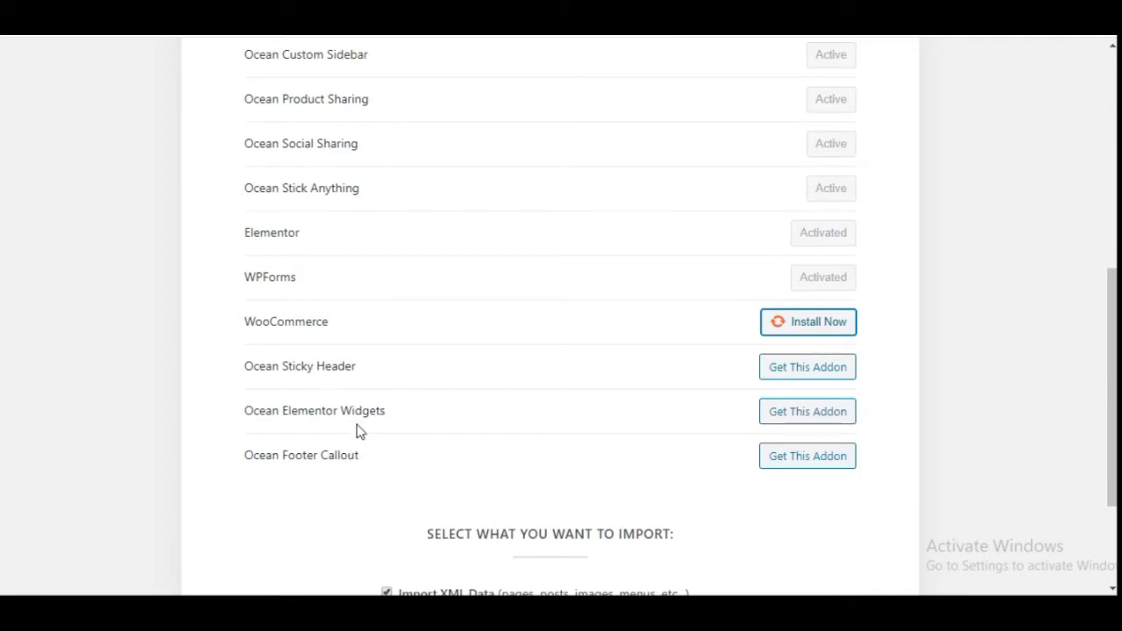
scroll(356, 428, "up", 3)
scroll(356, 429, "down", 3)
scroll(641, 424, "down", 2)
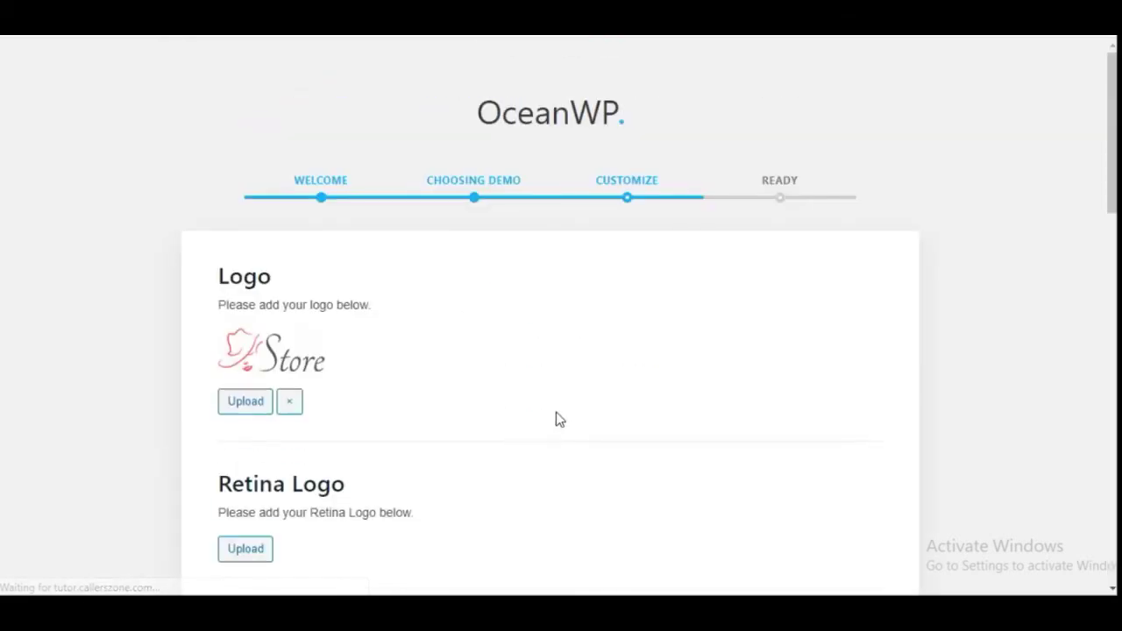
Review the logo settings and set the site title to "My Online Shop".
scroll(473, 281, "down", 1)
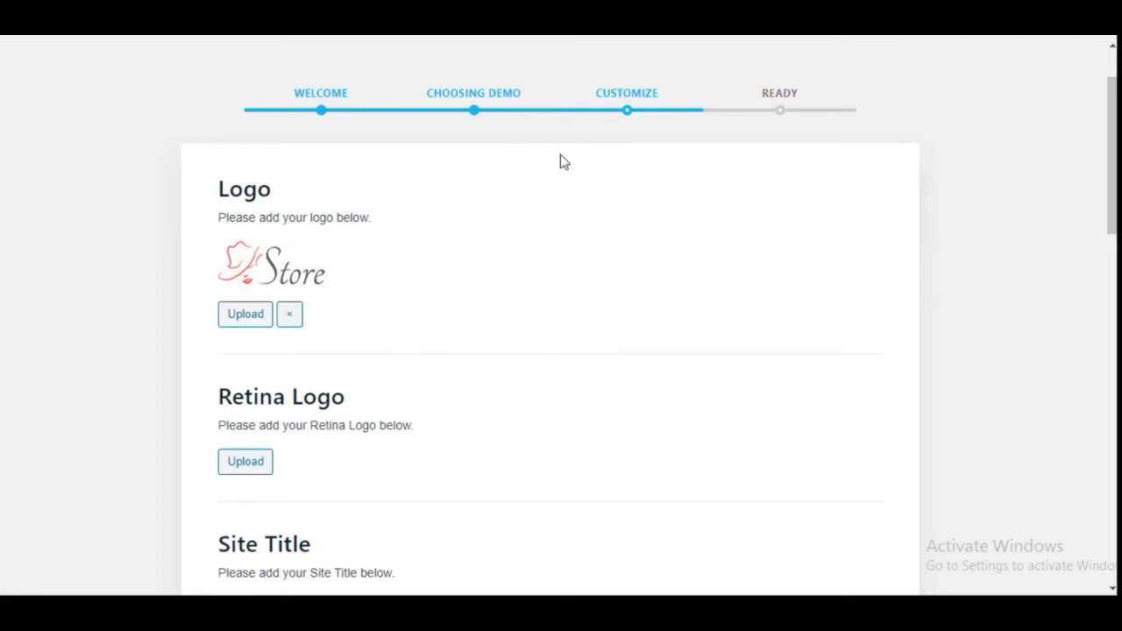
scroll(280, 331, "down", 1)
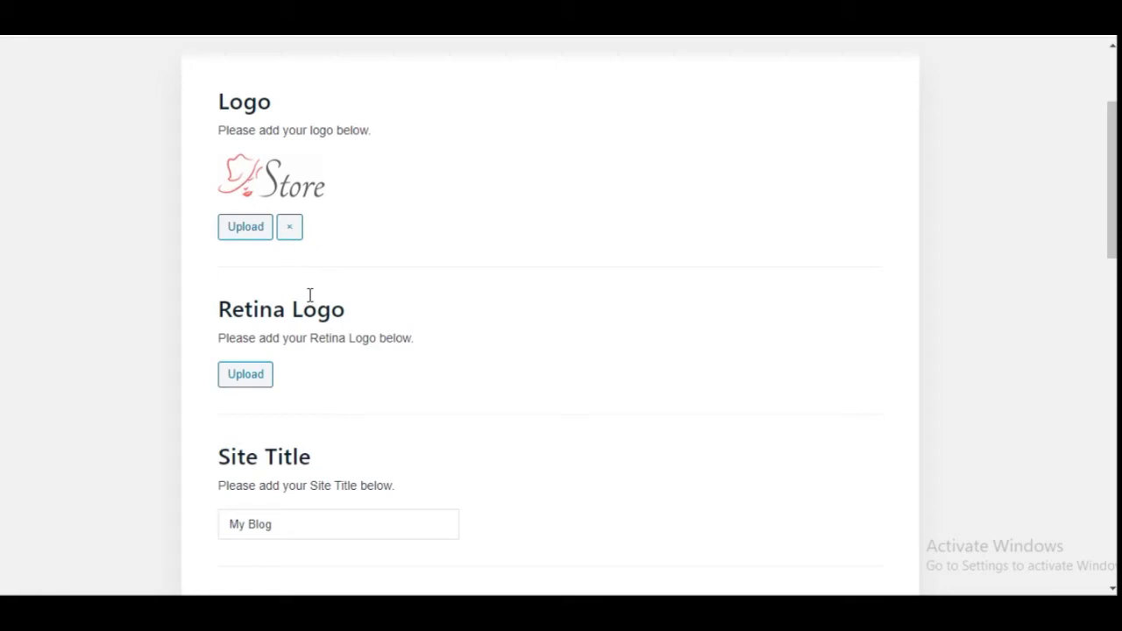
scroll(310, 295, "down", 2)
scroll(260, 210, "up", 1)
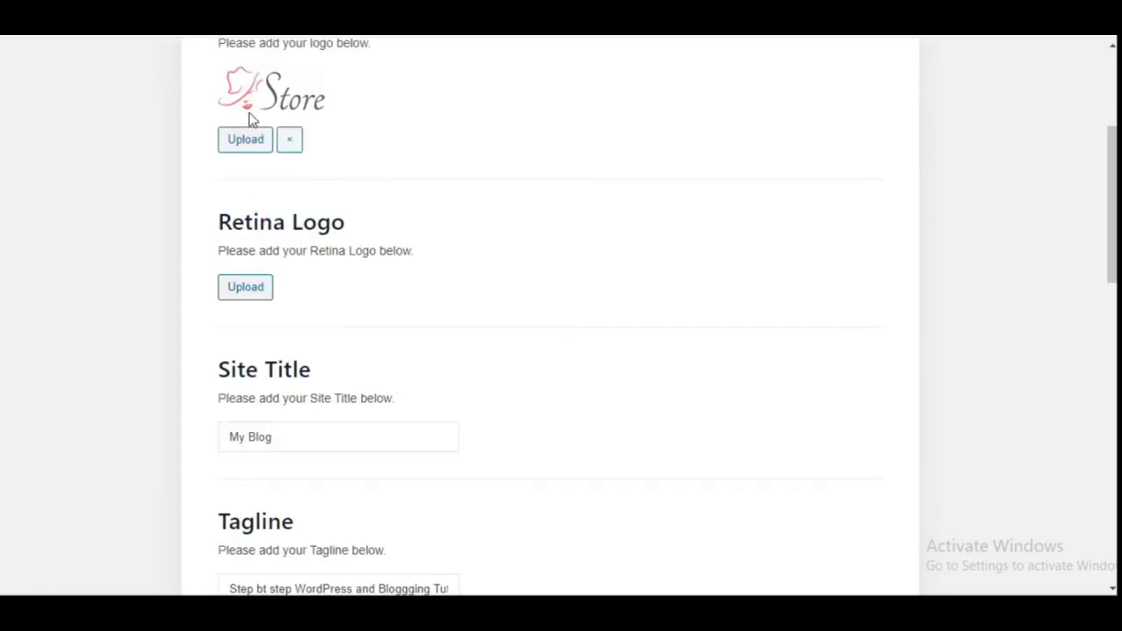
scroll(276, 224, "up", 2)
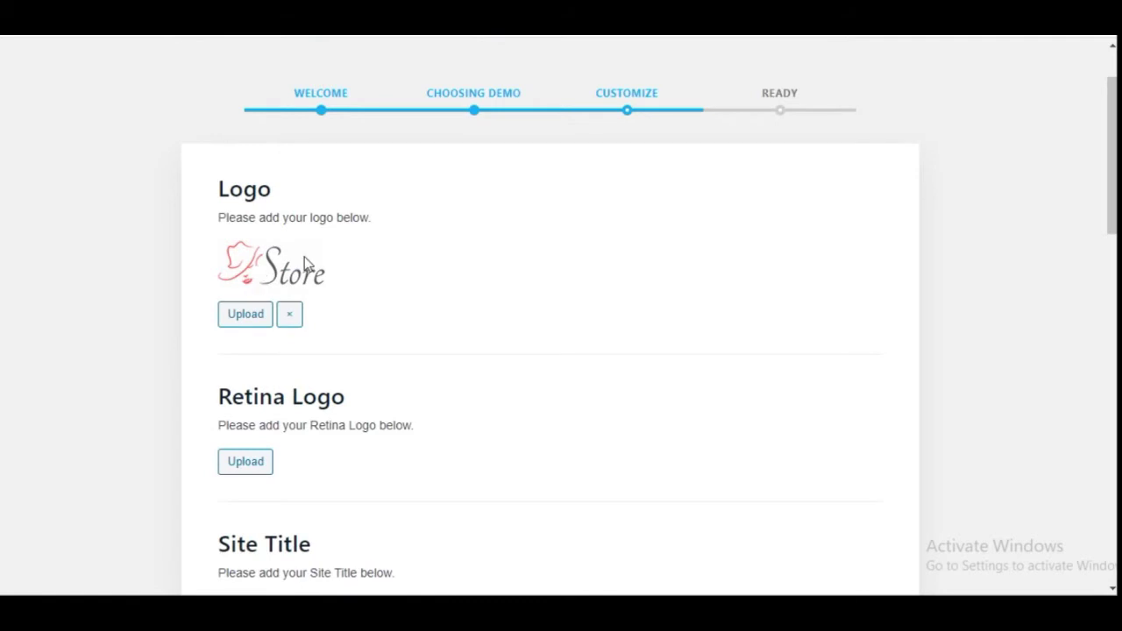
scroll(310, 311, "down", 1)
scroll(259, 346, "down", 1)
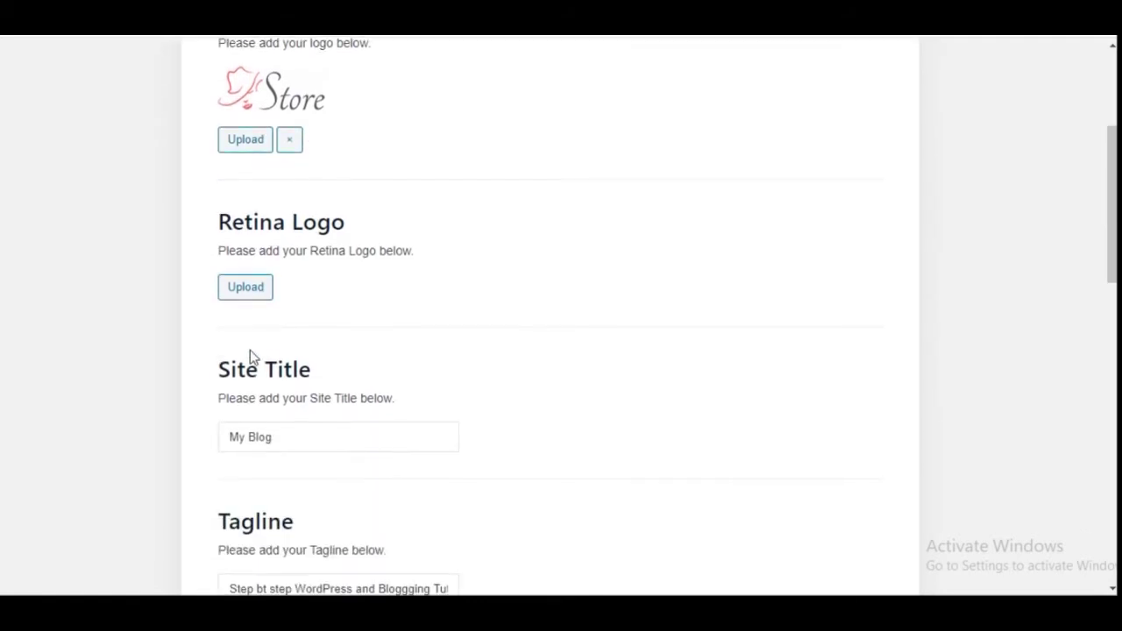
scroll(444, 321, "down", 1)
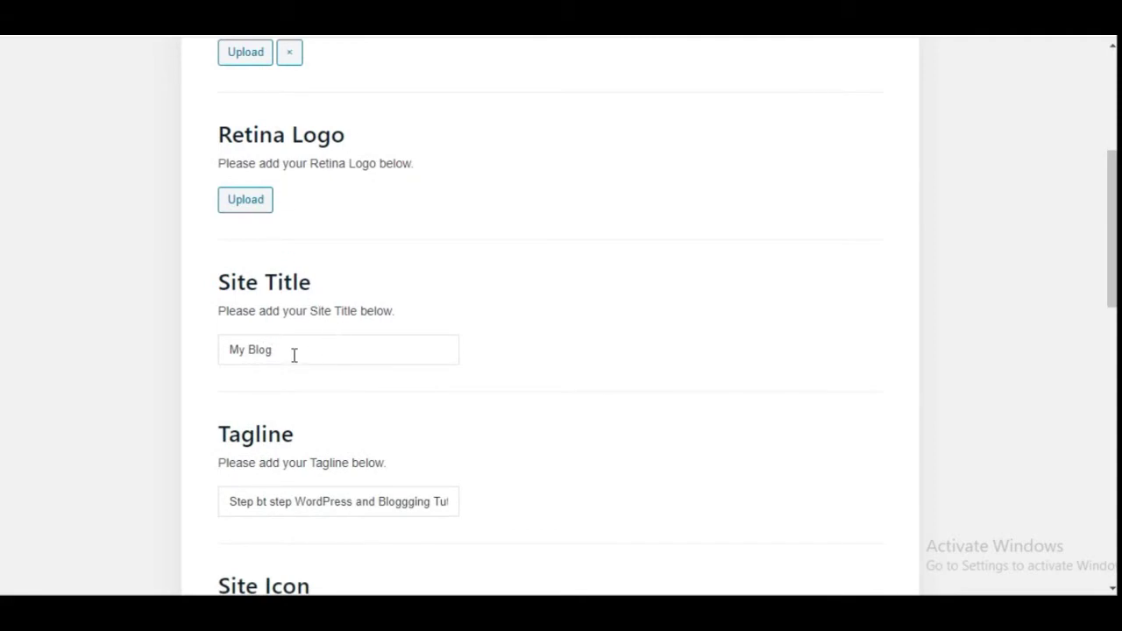
scroll(294, 354, "down", 2)
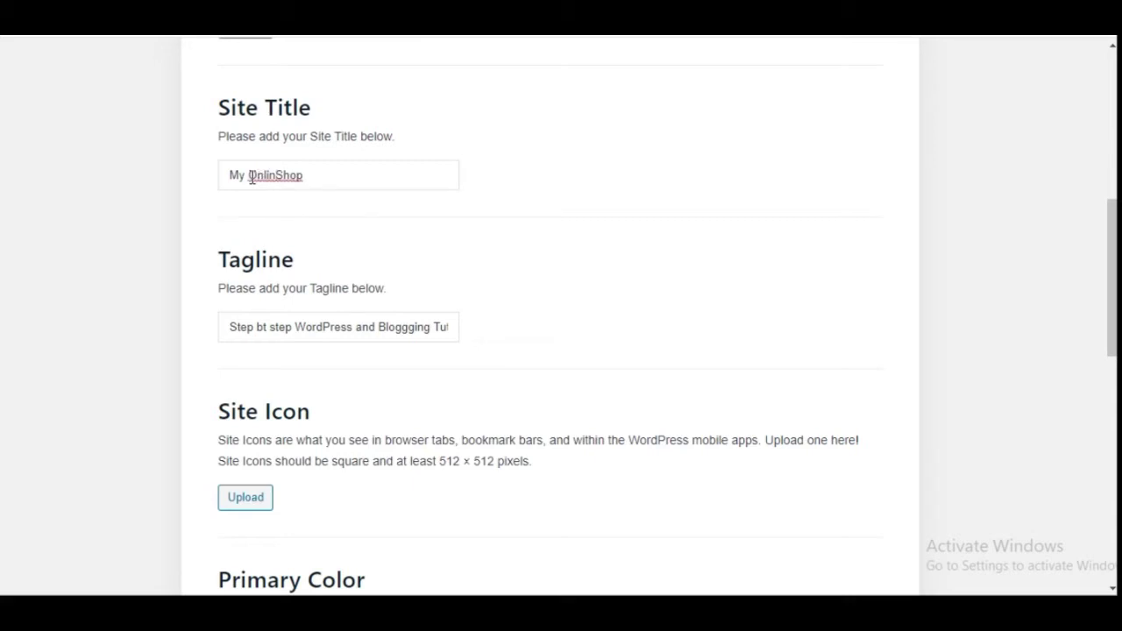
type("e")
Look at the DigitalLeonard.com browser tab as a site icon example and return to the OceanWP setup wizard.
scroll(306, 342, "down", 1)
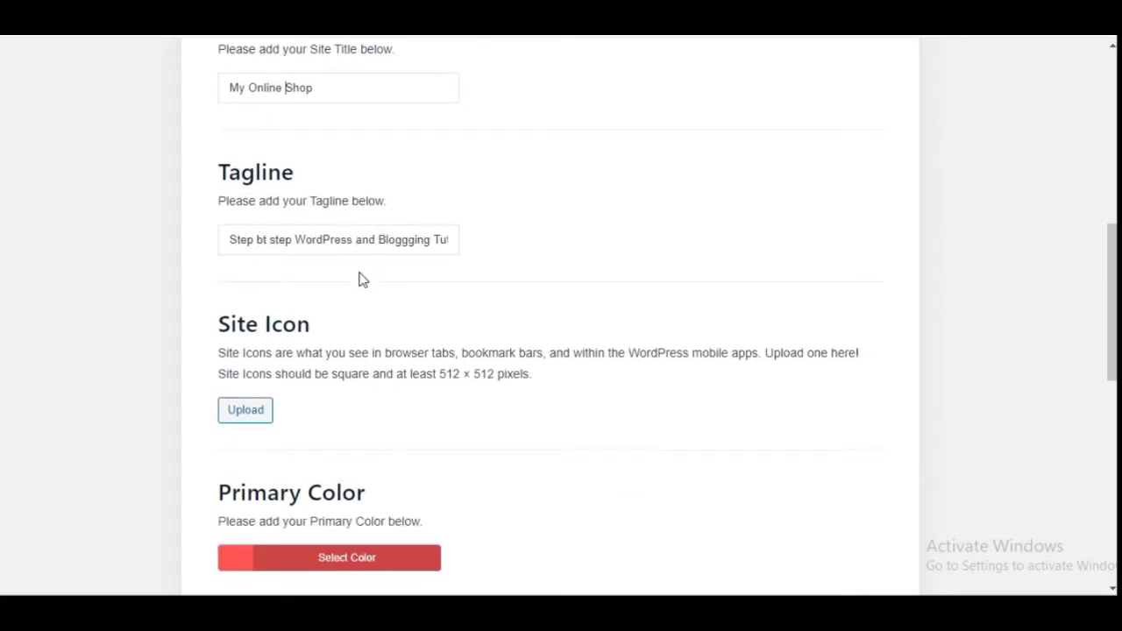
scroll(315, 298, "down", 1)
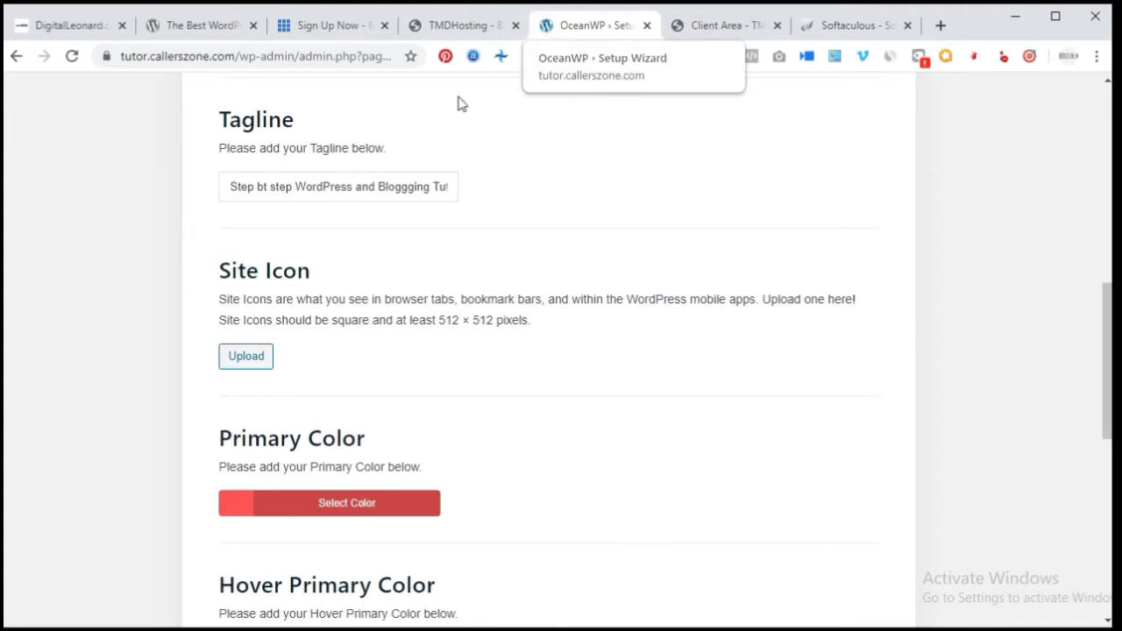
left_click(36, 25)
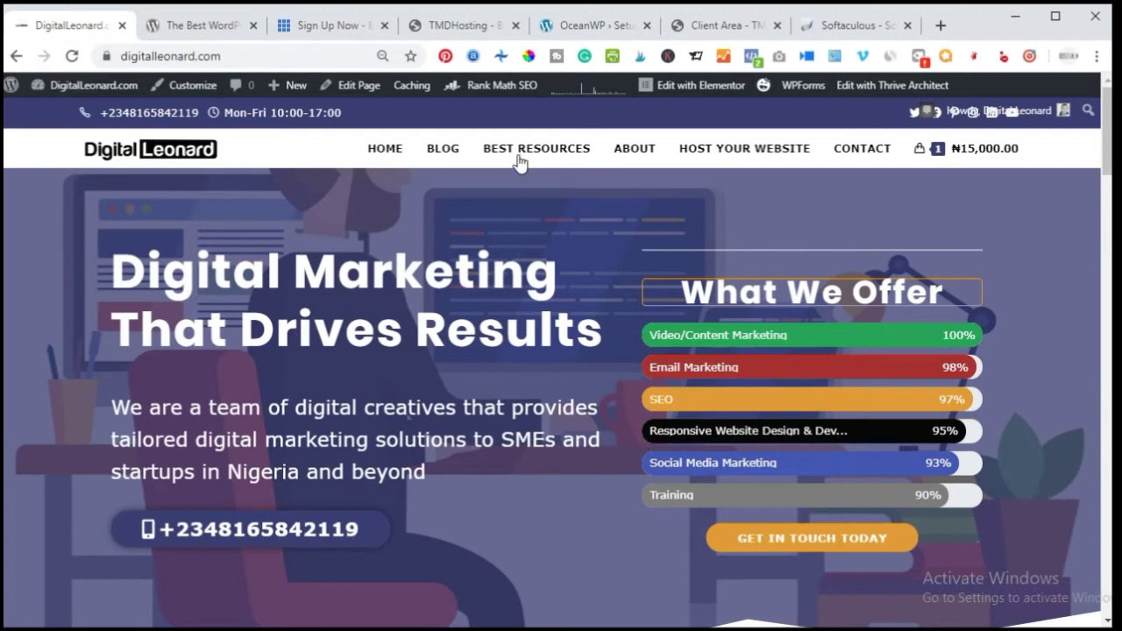
left_click(593, 32)
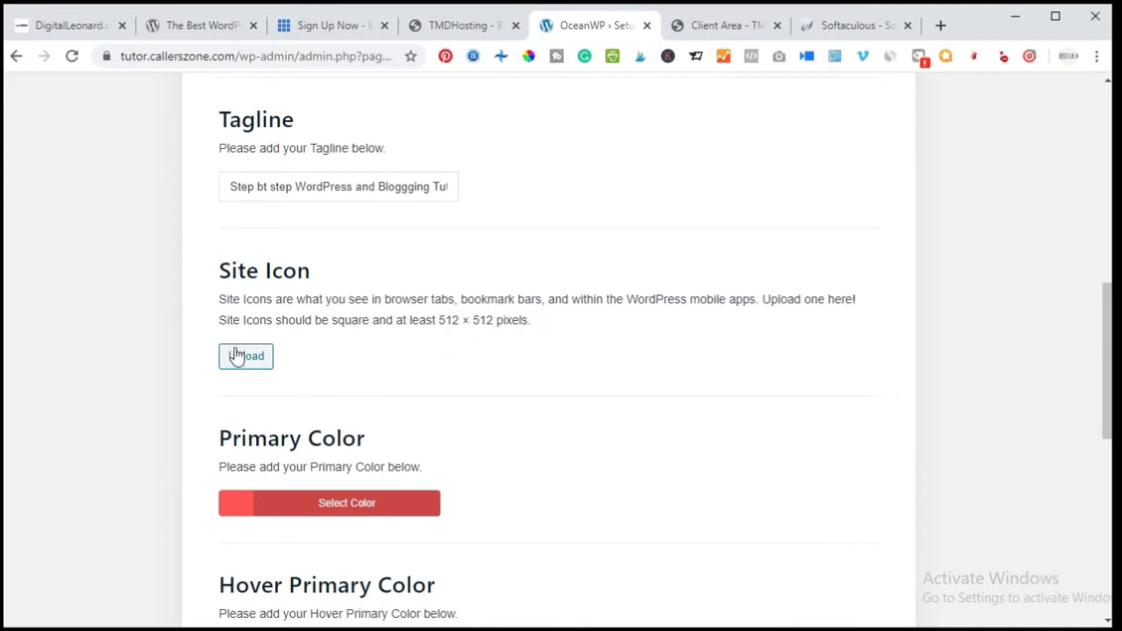
Examine the primary color picker and the hover, main border and links color settings.
scroll(377, 343, "down", 2)
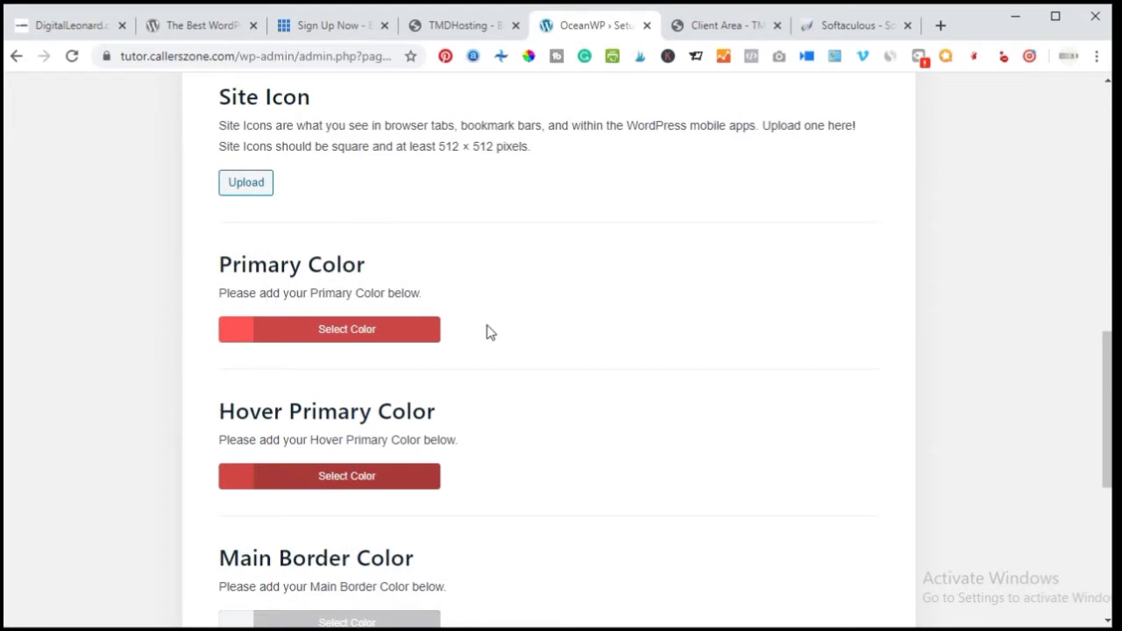
scroll(380, 290, "down", 1)
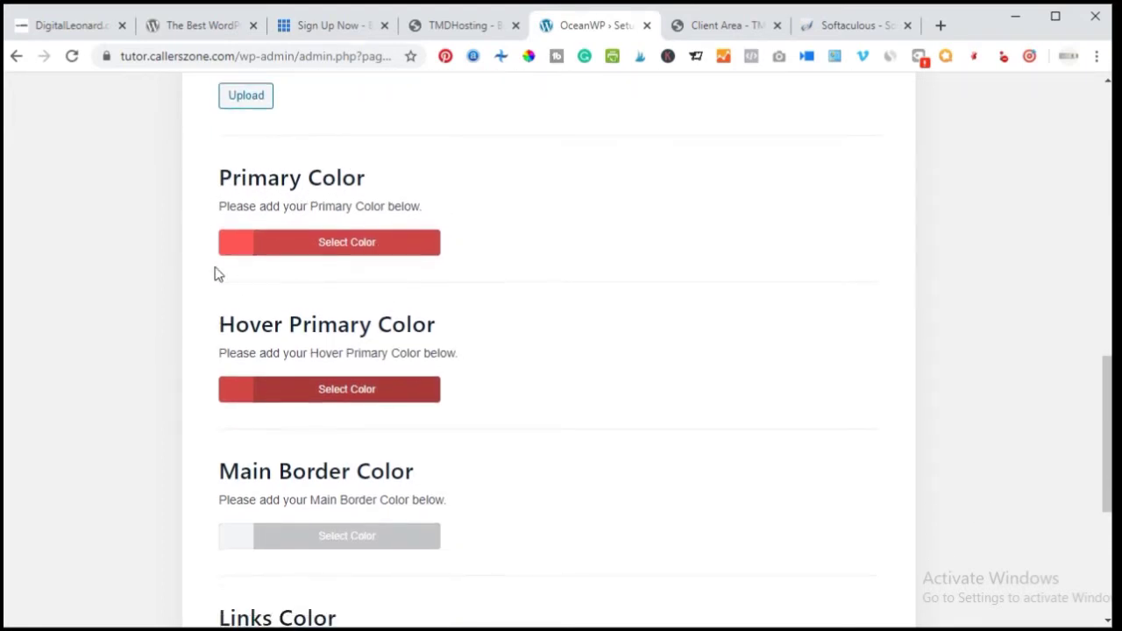
left_click(243, 245)
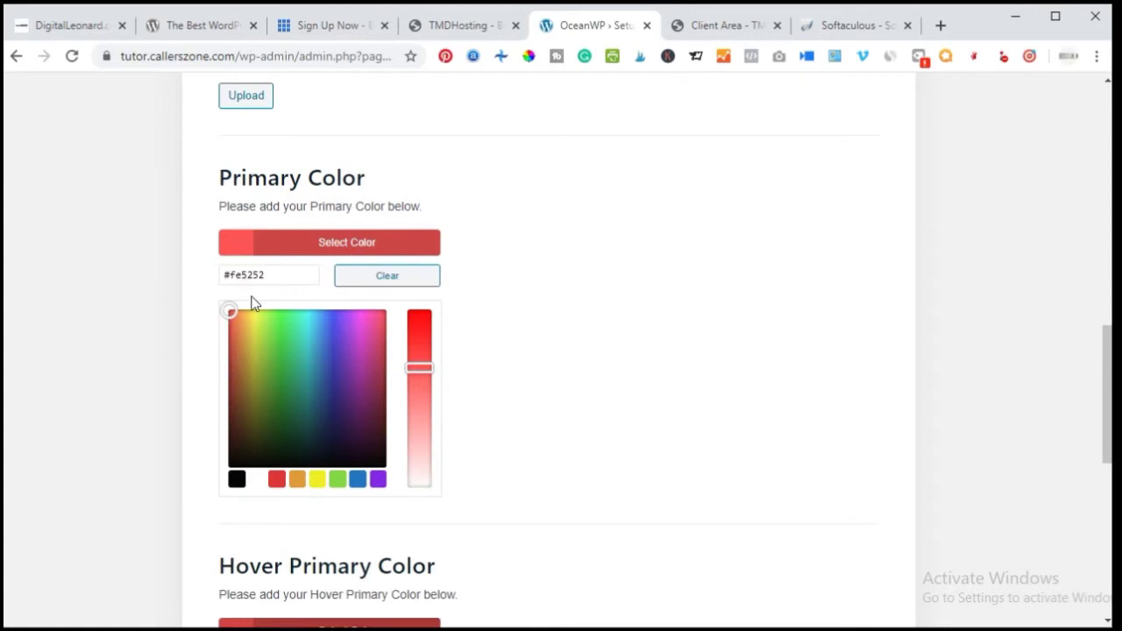
left_click(380, 209)
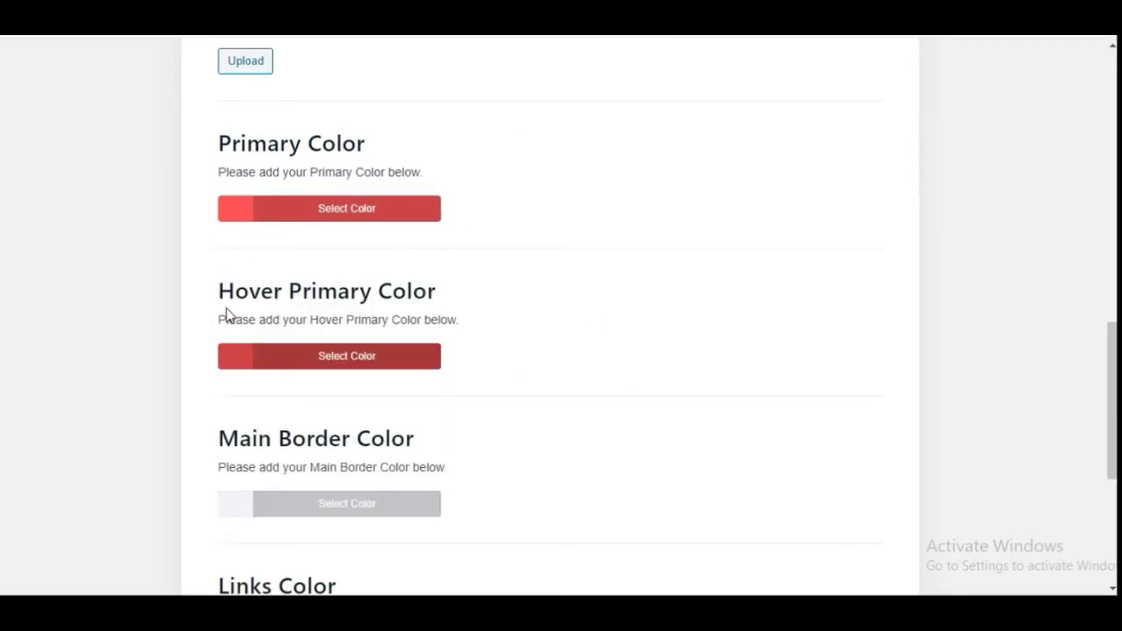
scroll(227, 324, "down", 1)
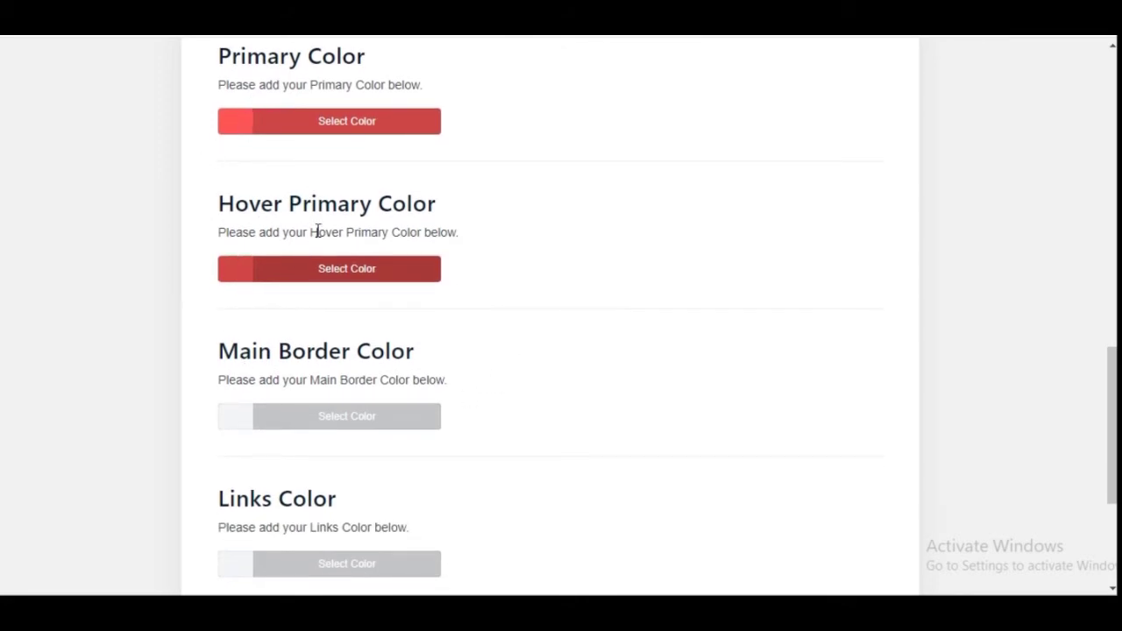
scroll(578, 356, "down", 2)
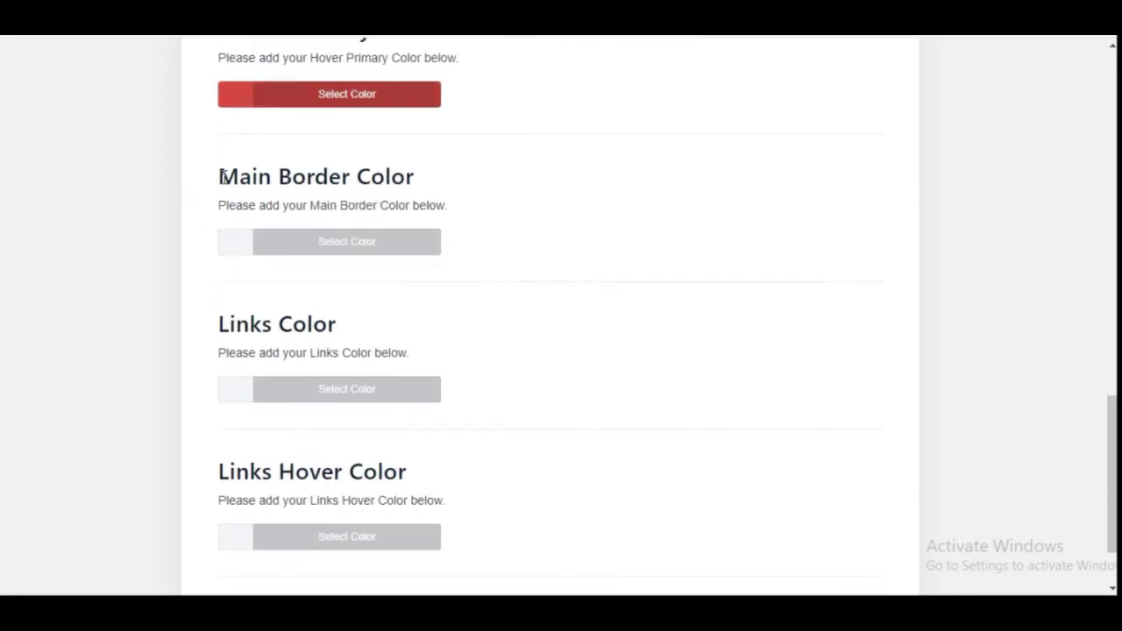
scroll(232, 302, "down", 1)
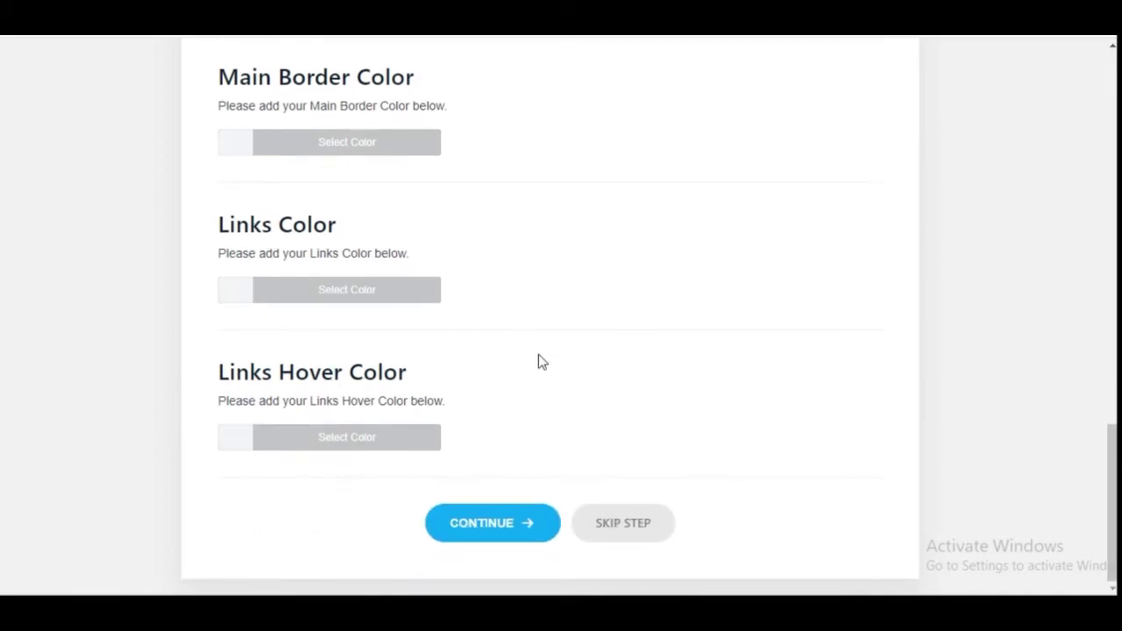
Recheck the customization settings and continue to the Ready stage of the setup wizard.
scroll(535, 358, "up", 12)
scroll(535, 359, "down", 4)
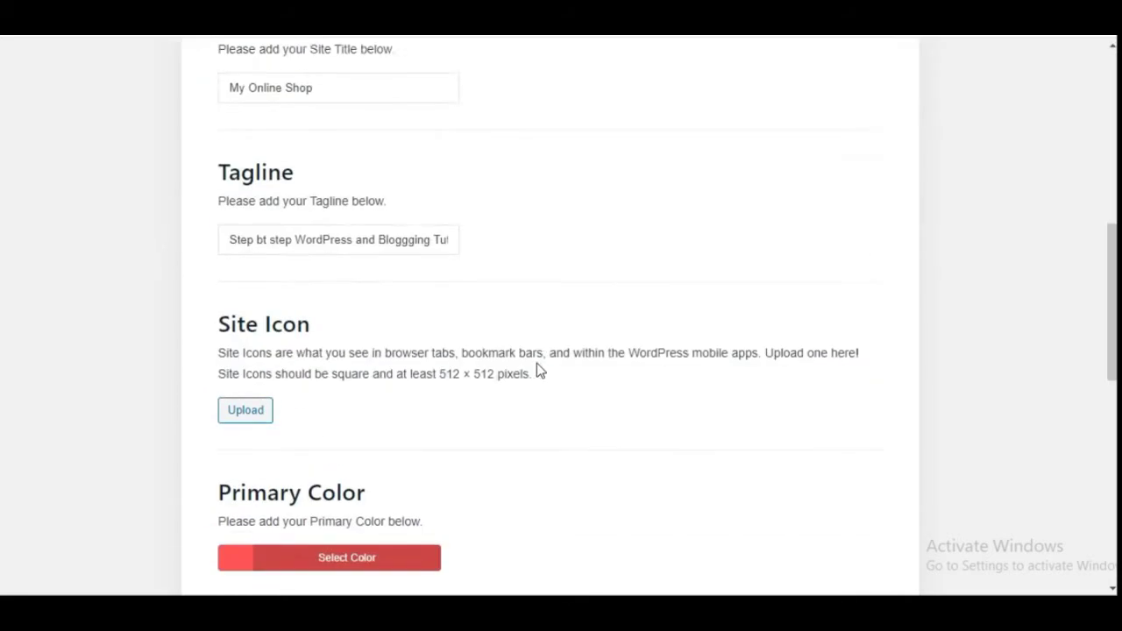
scroll(537, 363, "down", 9)
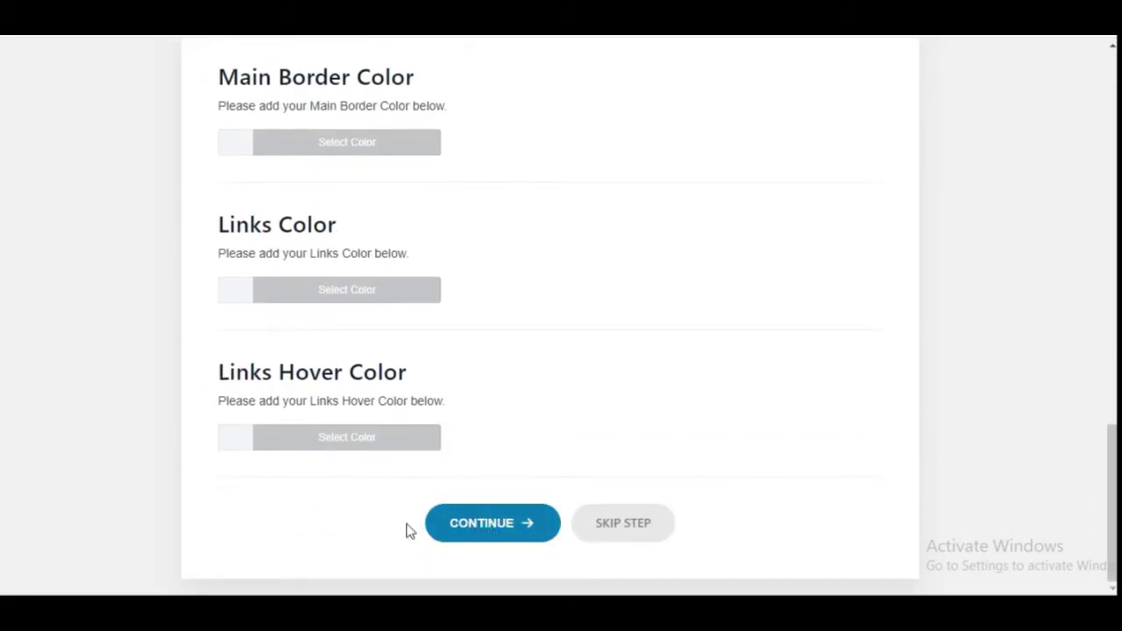
left_click(436, 525)
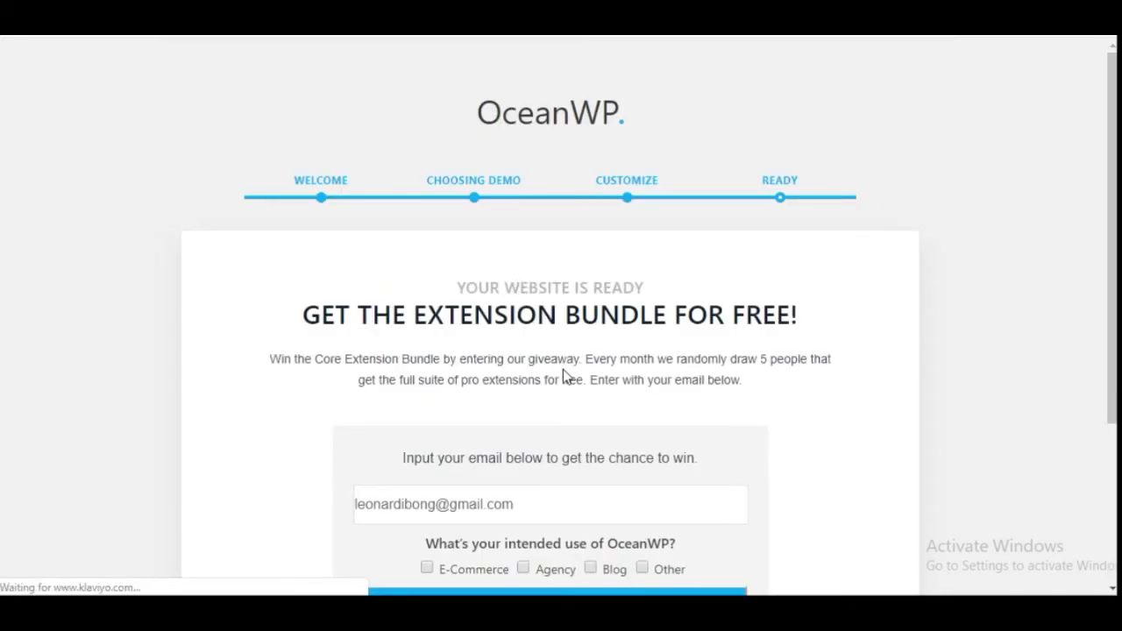
scroll(563, 369, "down", 2)
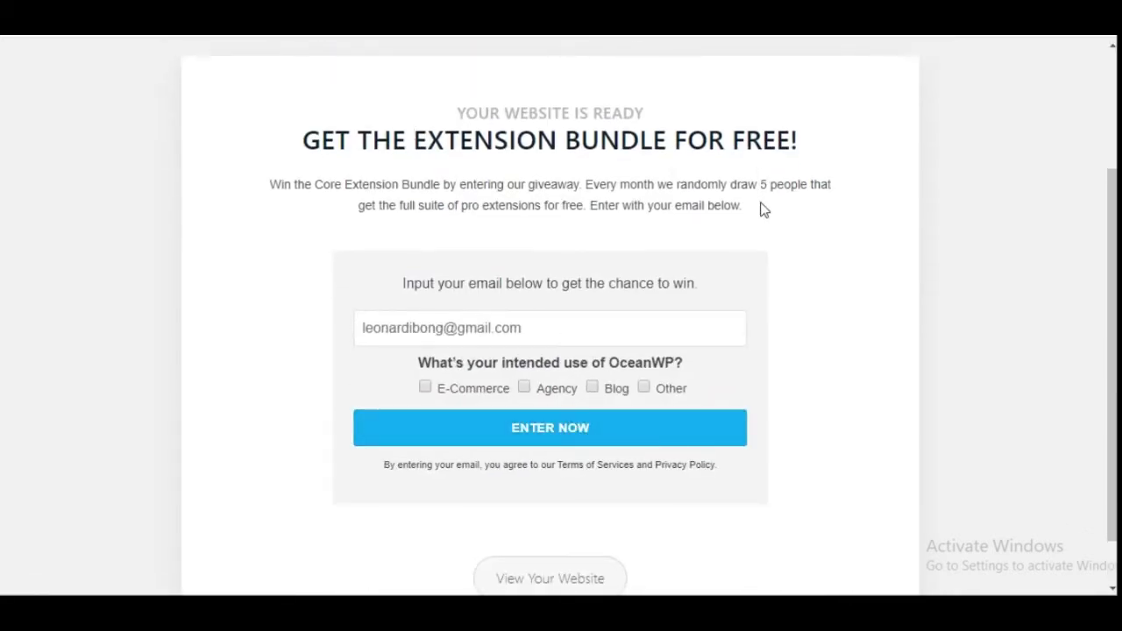
Look over the extension bundle giveaway form without entering it and view the finished website.
scroll(421, 343, "down", 1)
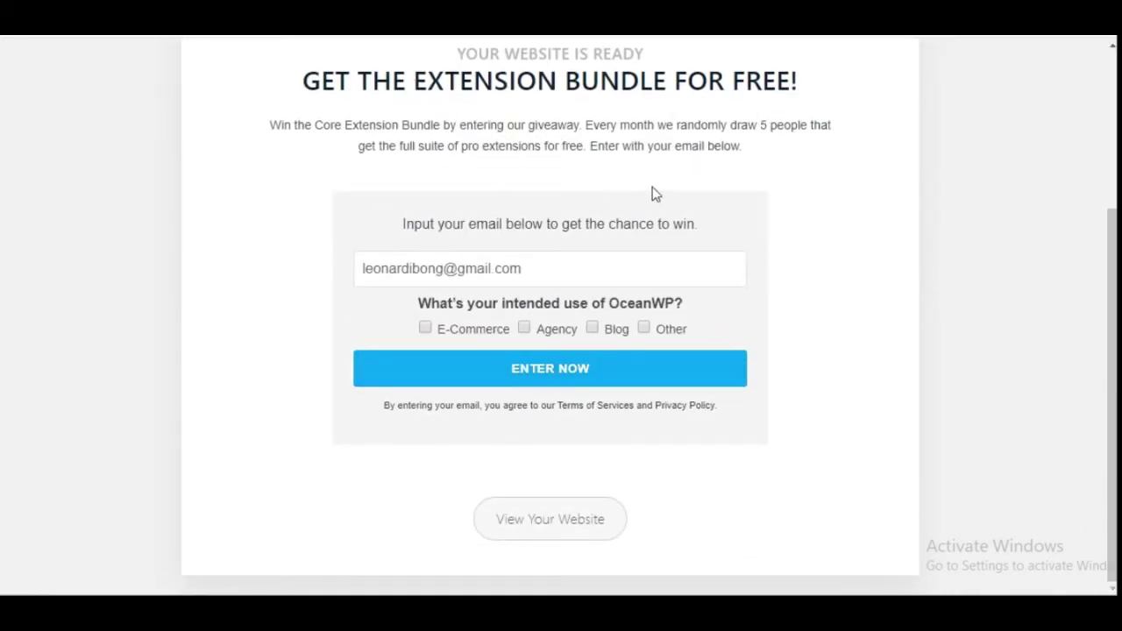
scroll(671, 193, "up", 3)
scroll(614, 220, "down", 2)
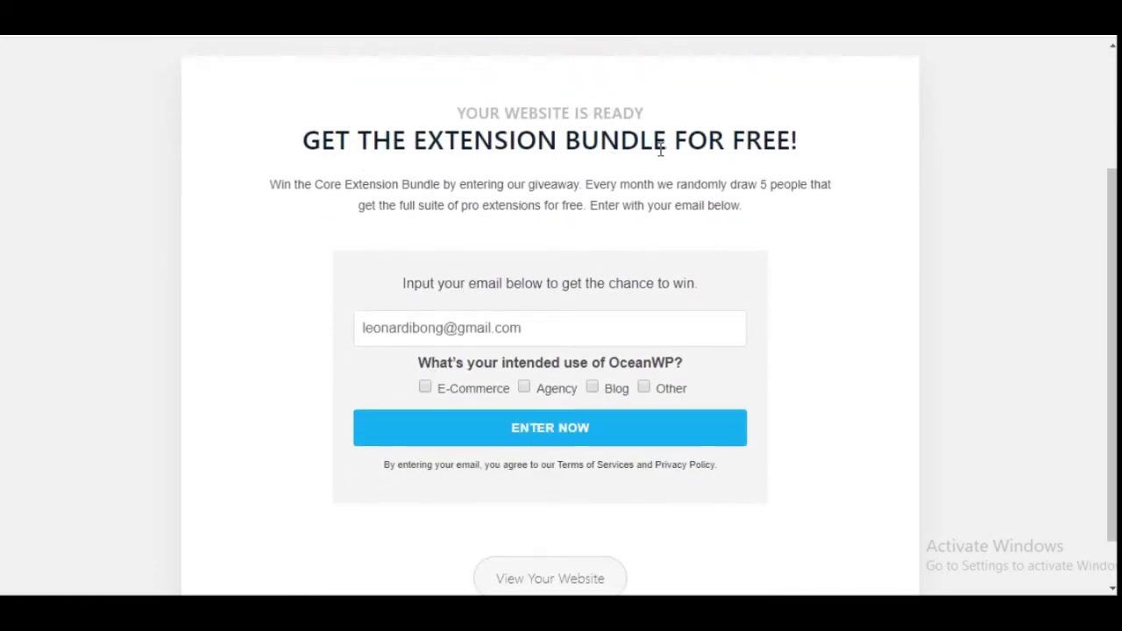
scroll(594, 333, "down", 1)
scroll(484, 205, "up", 3)
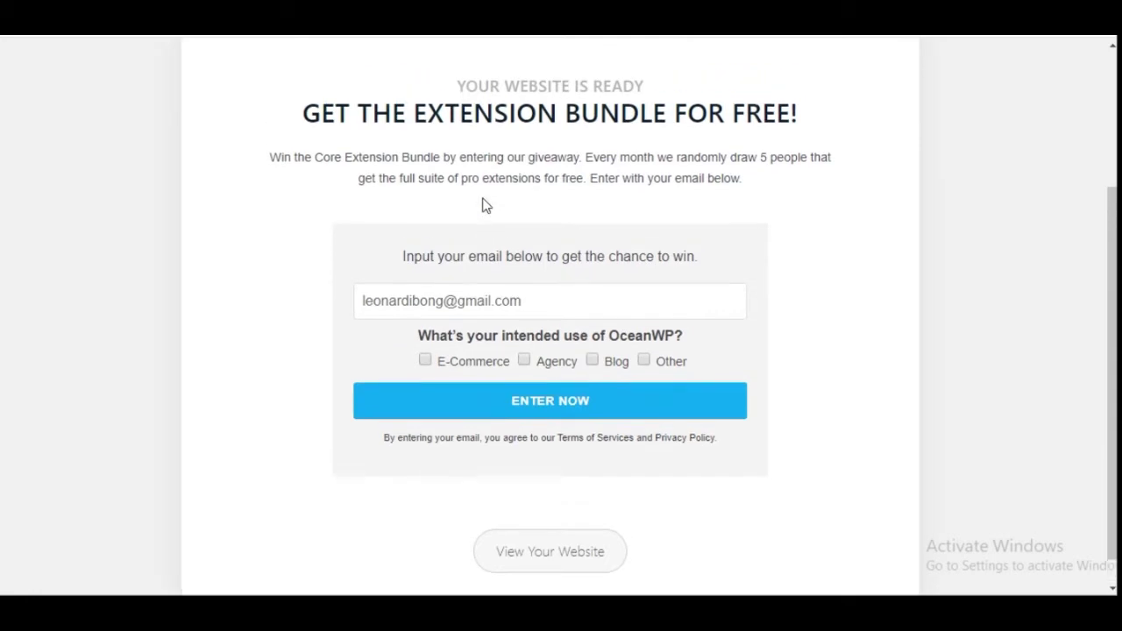
scroll(641, 341, "down", 3)
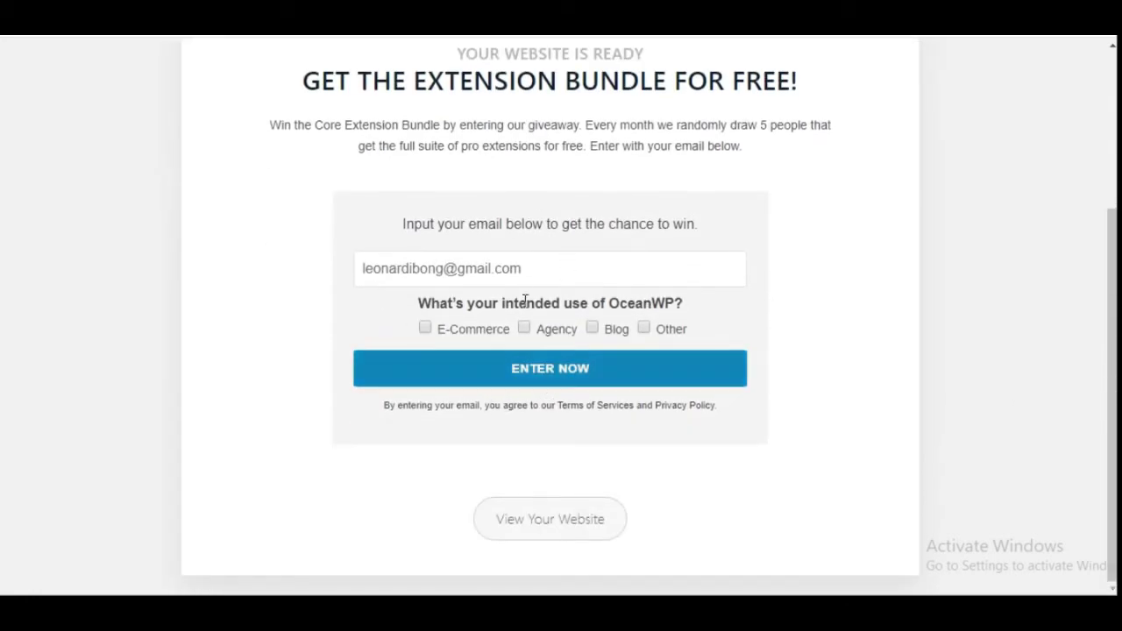
left_click(548, 530)
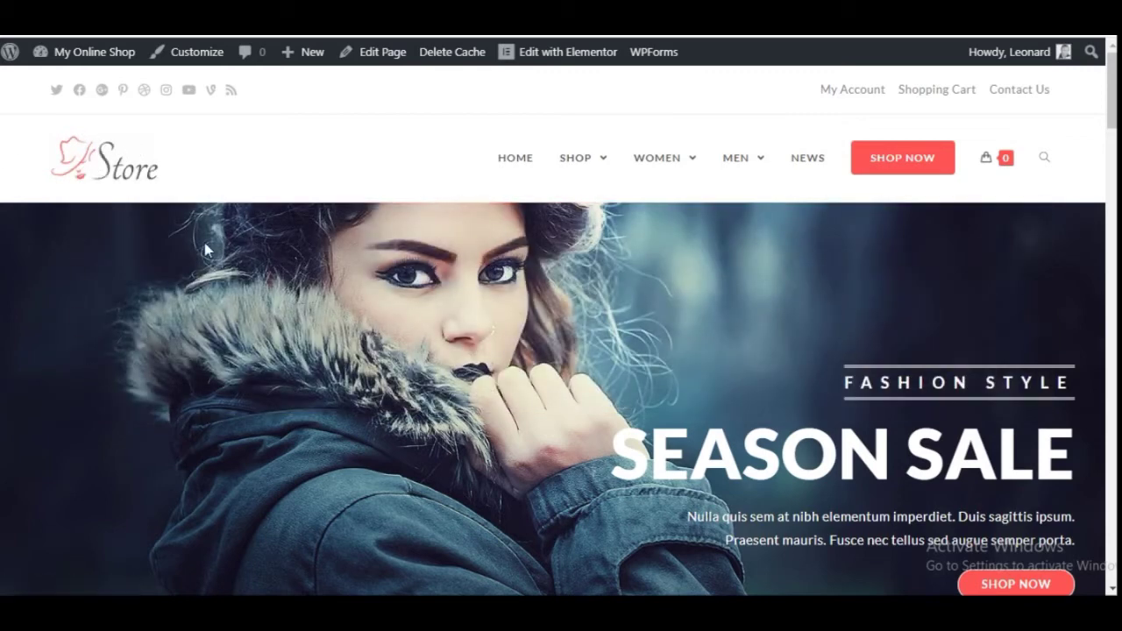
Examine the imported store home page, including the navigation submenus, best-selling products, summer banner, new arrivals and footer.
mouse_move(551, 163)
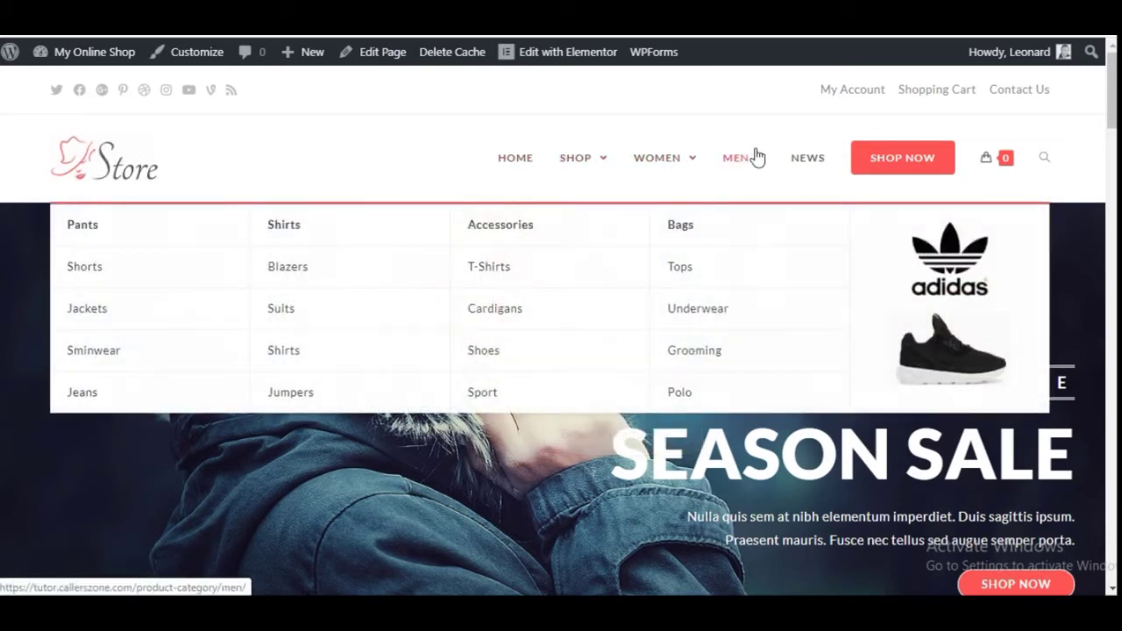
scroll(564, 405, "down", 2)
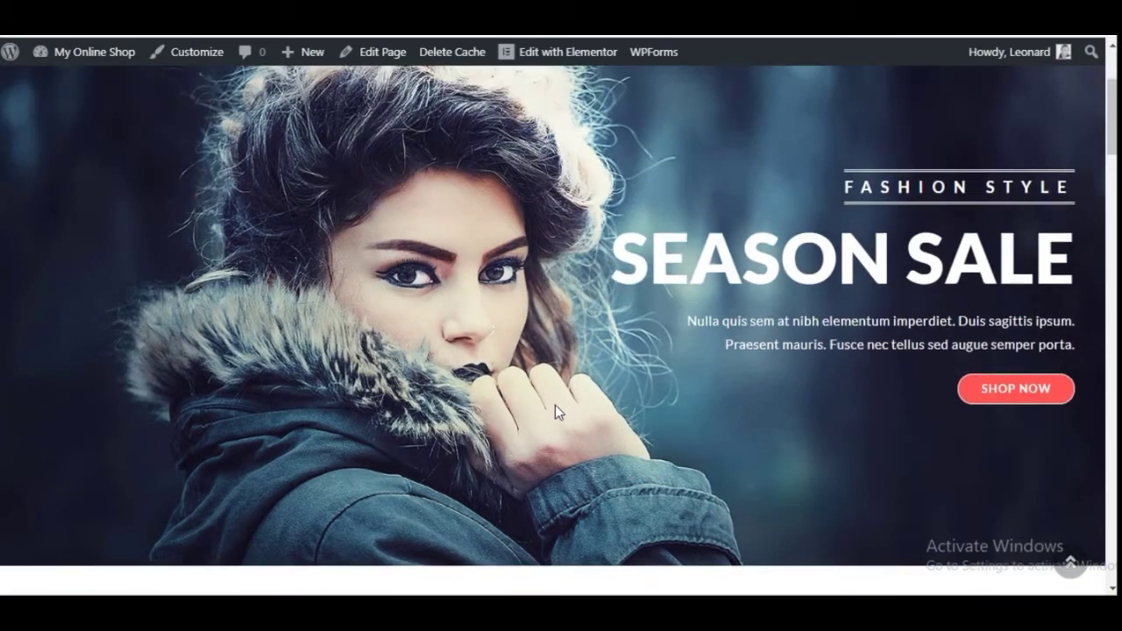
scroll(555, 406, "down", 2)
scroll(484, 300, "up", 4)
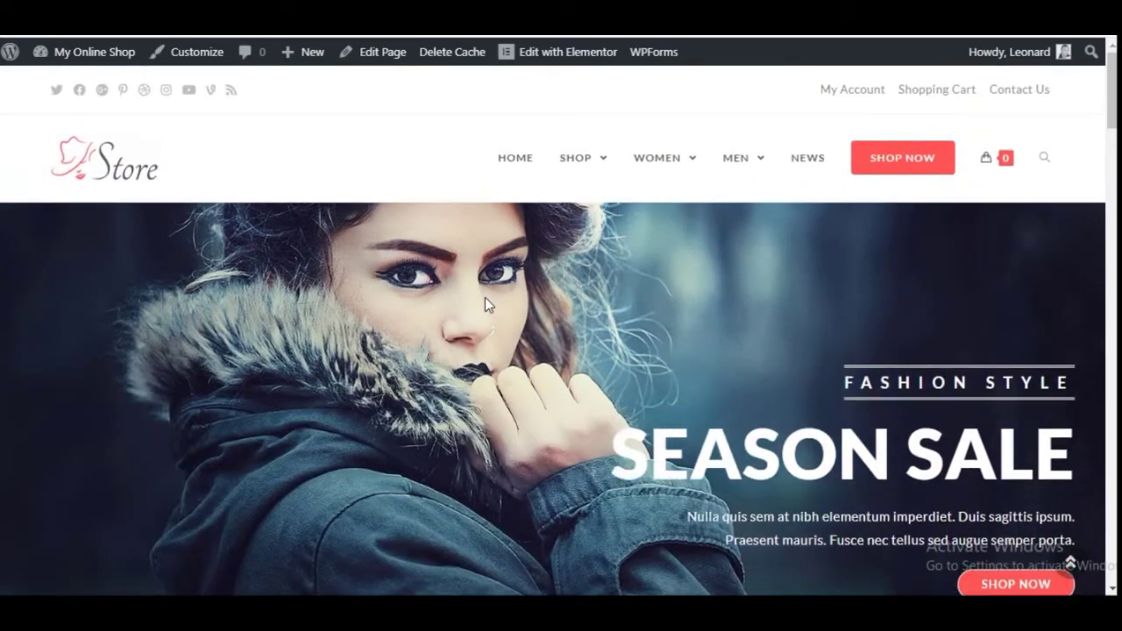
scroll(485, 298, "down", 8)
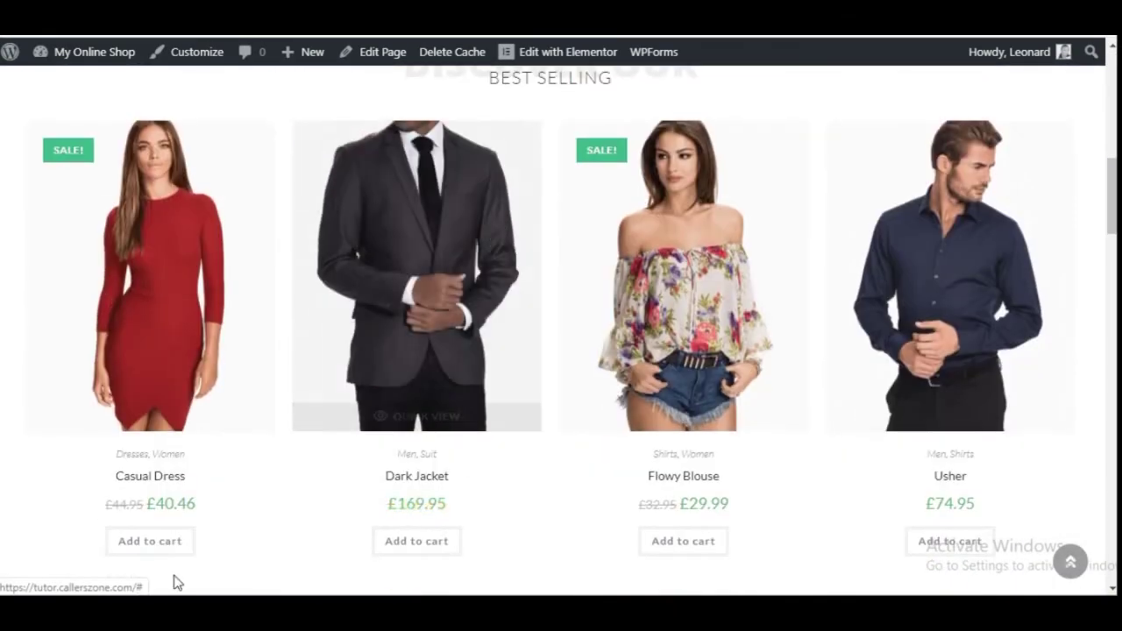
scroll(588, 346, "down", 1)
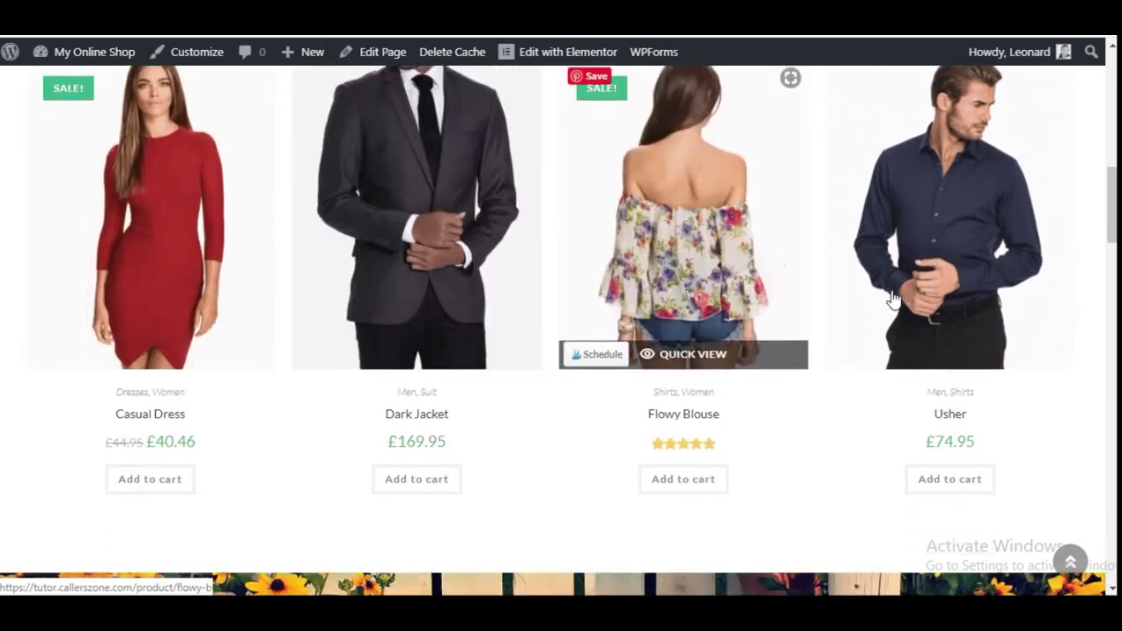
scroll(491, 412, "down", 3)
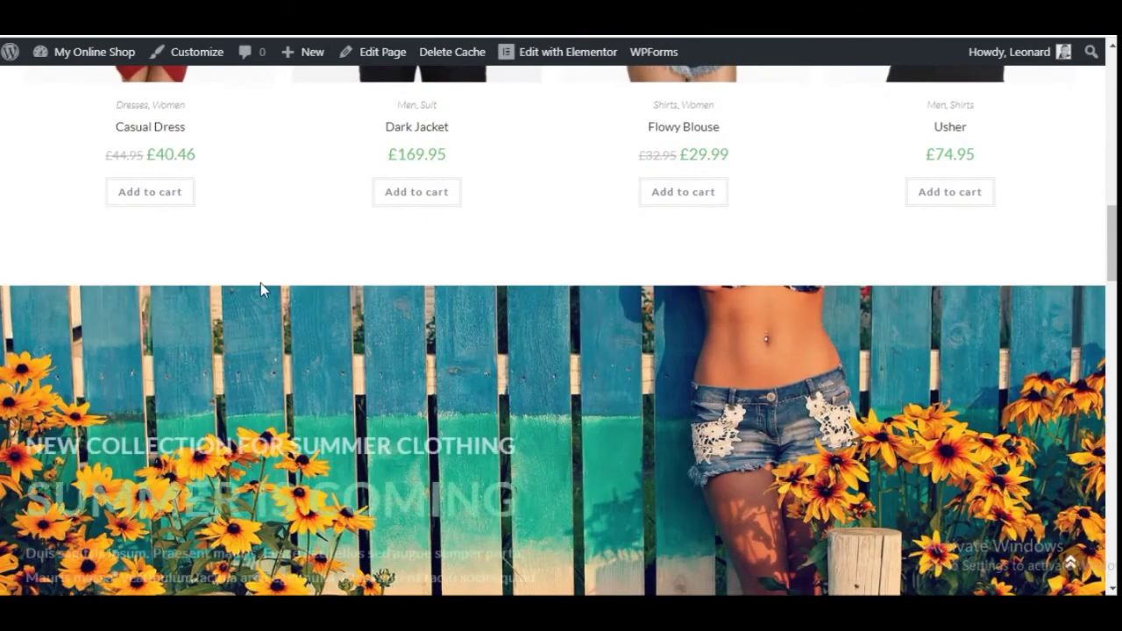
scroll(421, 351, "down", 2)
scroll(359, 277, "down", 3)
scroll(359, 277, "down", 5)
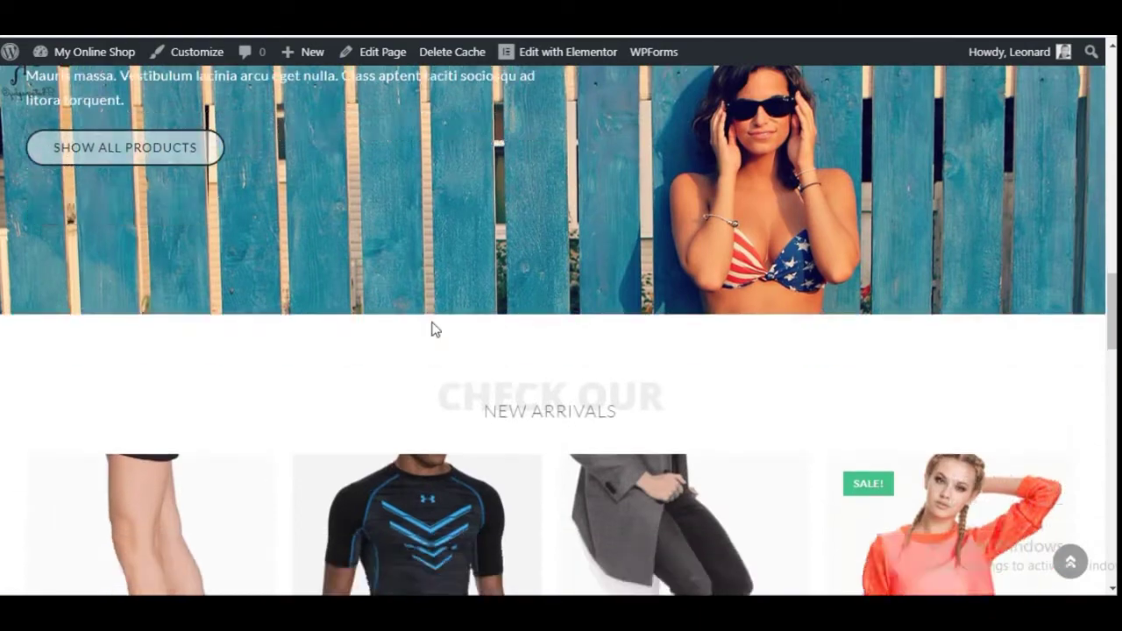
scroll(752, 388, "down", 4)
scroll(752, 389, "down", 10)
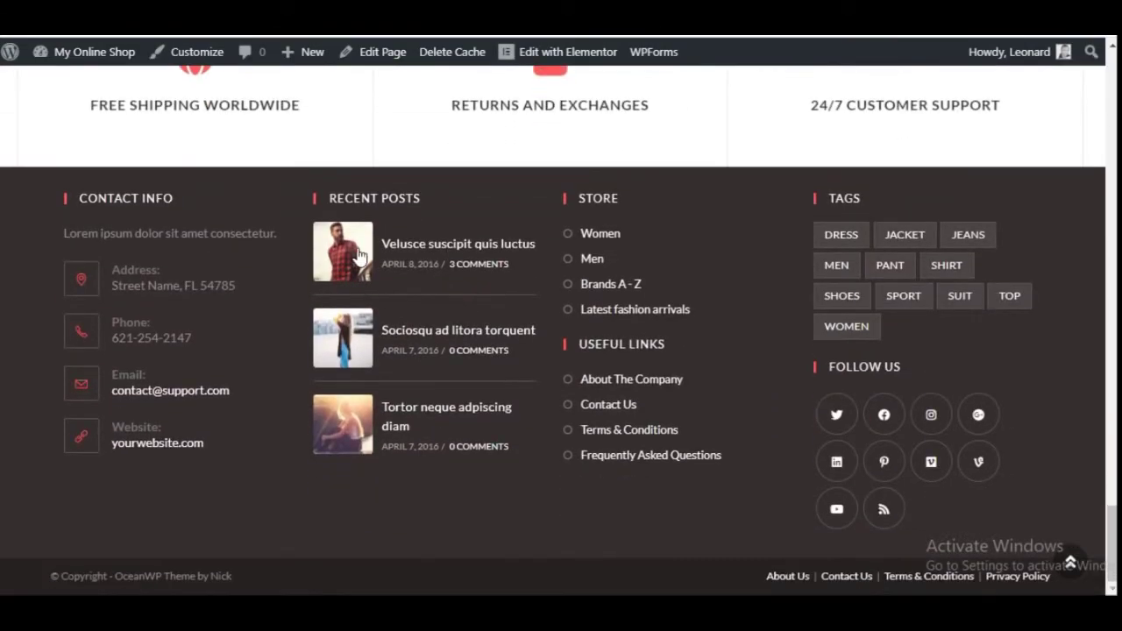
scroll(139, 381, "up", 1)
scroll(139, 380, "up", 20)
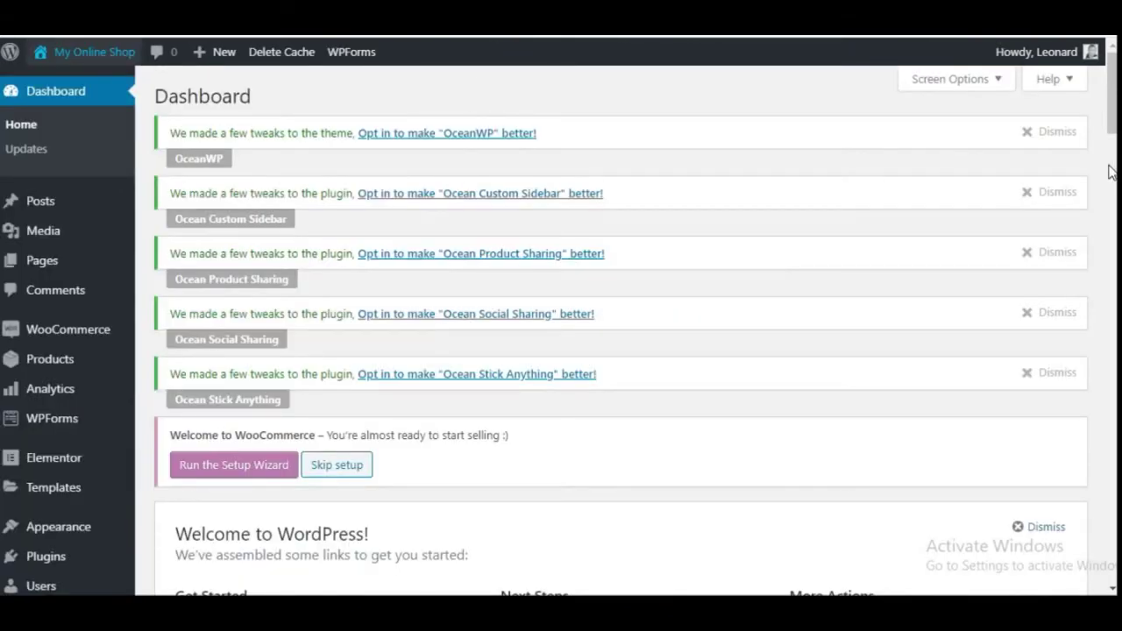
Dismiss the opt-in notices for OceanWP and the Ocean Custom Sidebar, Product Sharing, Social Sharing and Stick Anything plugins on the dashboard.
left_click(1043, 133)
left_click(1052, 193)
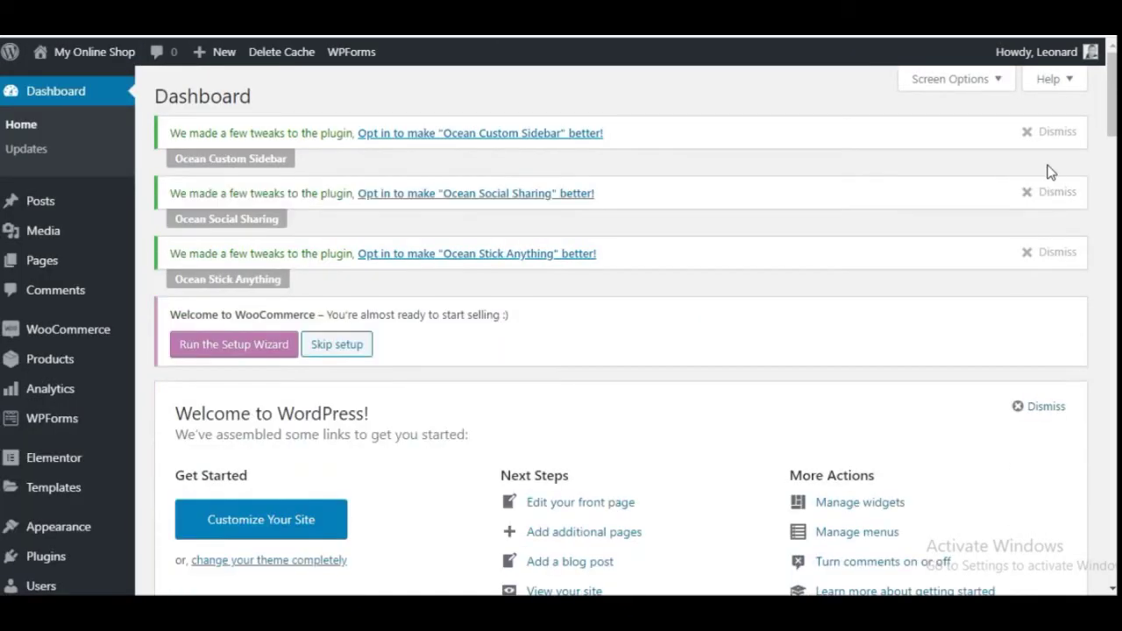
left_click(1052, 136)
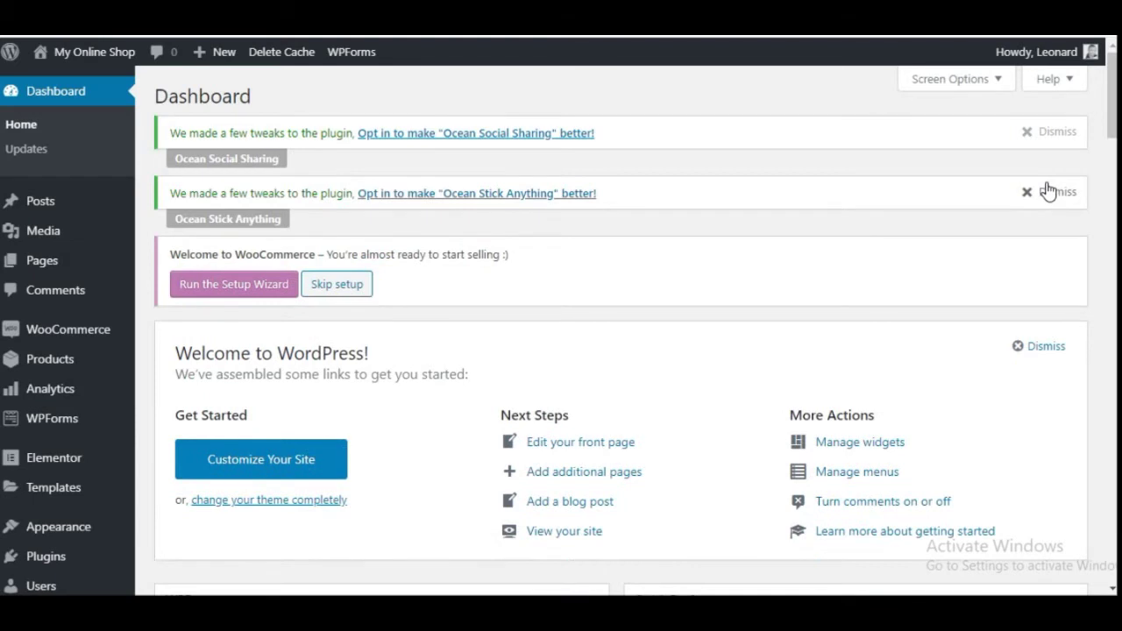
left_click(1048, 191)
left_click(1046, 131)
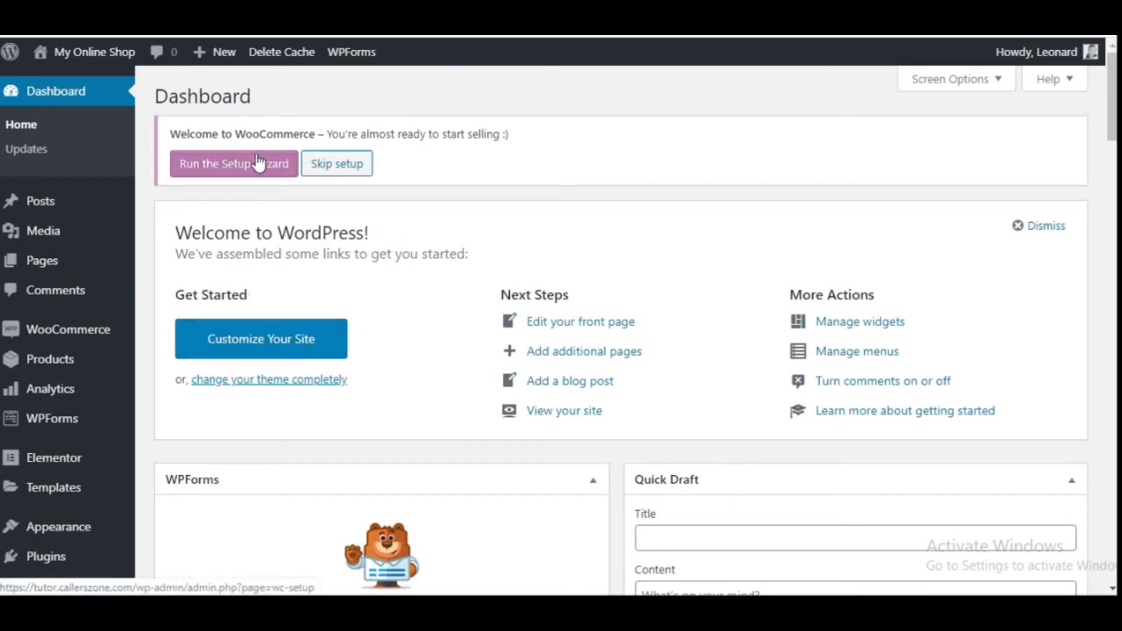
Return to the store front and look through its home page again, from the header to the footer.
scroll(488, 430, "down", 3)
scroll(483, 434, "up", 3)
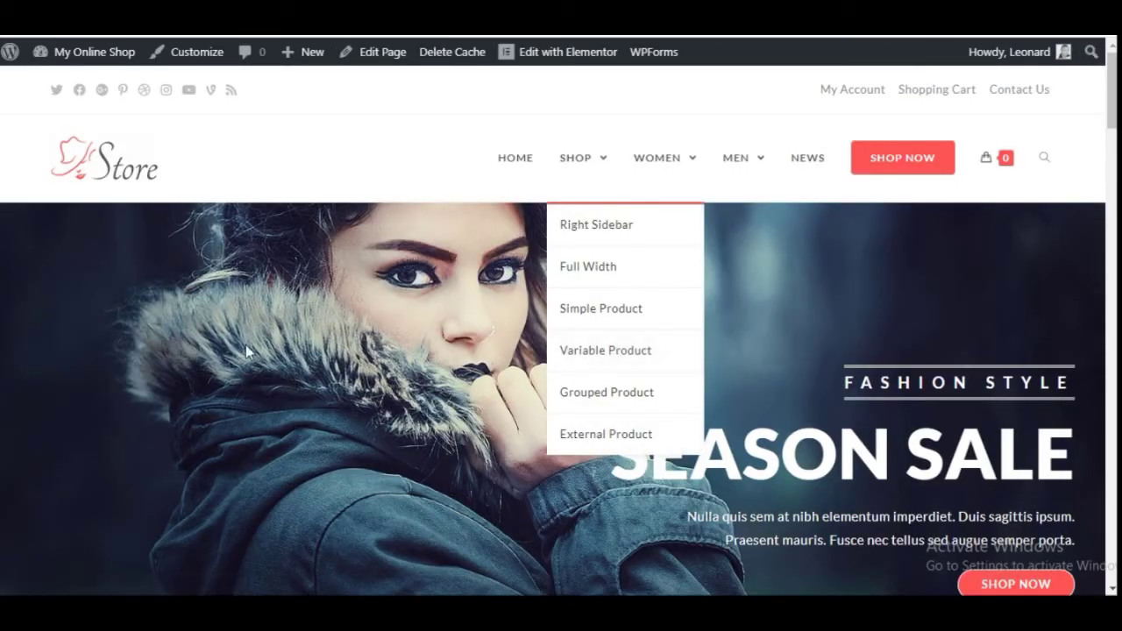
scroll(517, 380, "down", 3)
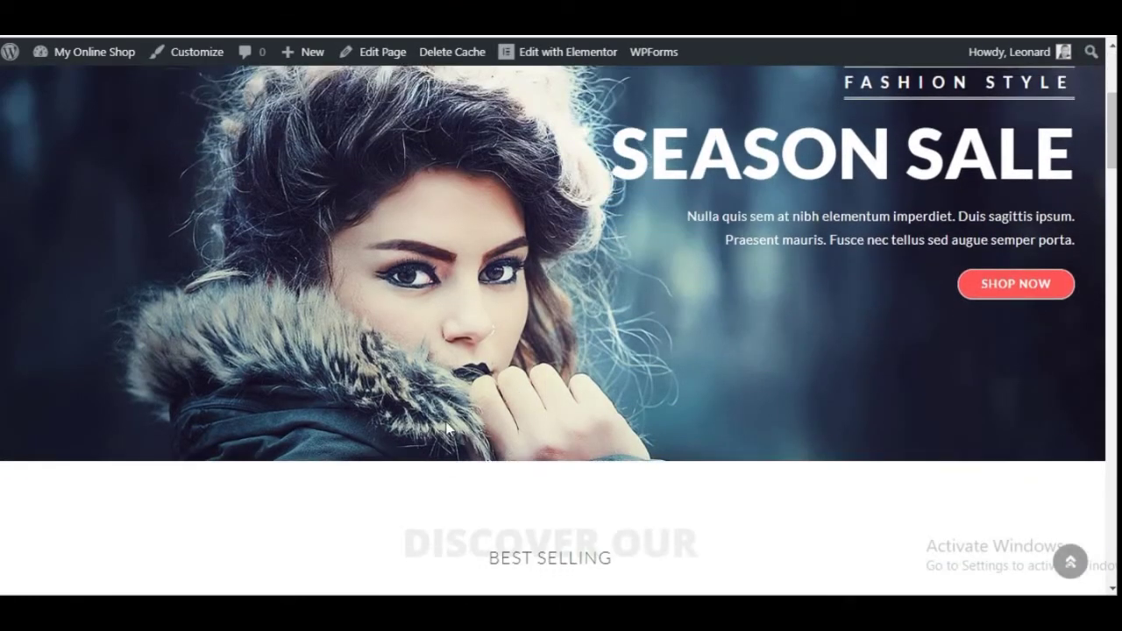
scroll(449, 430, "down", 5)
scroll(436, 437, "up", 2)
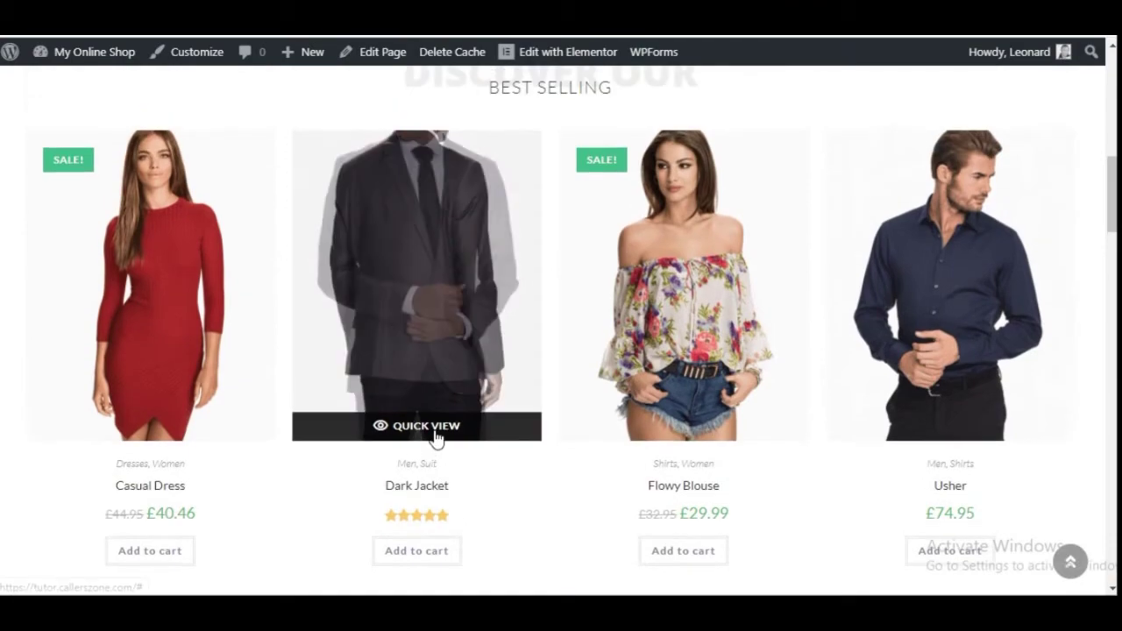
scroll(616, 317, "down", 15)
scroll(597, 395, "down", 2)
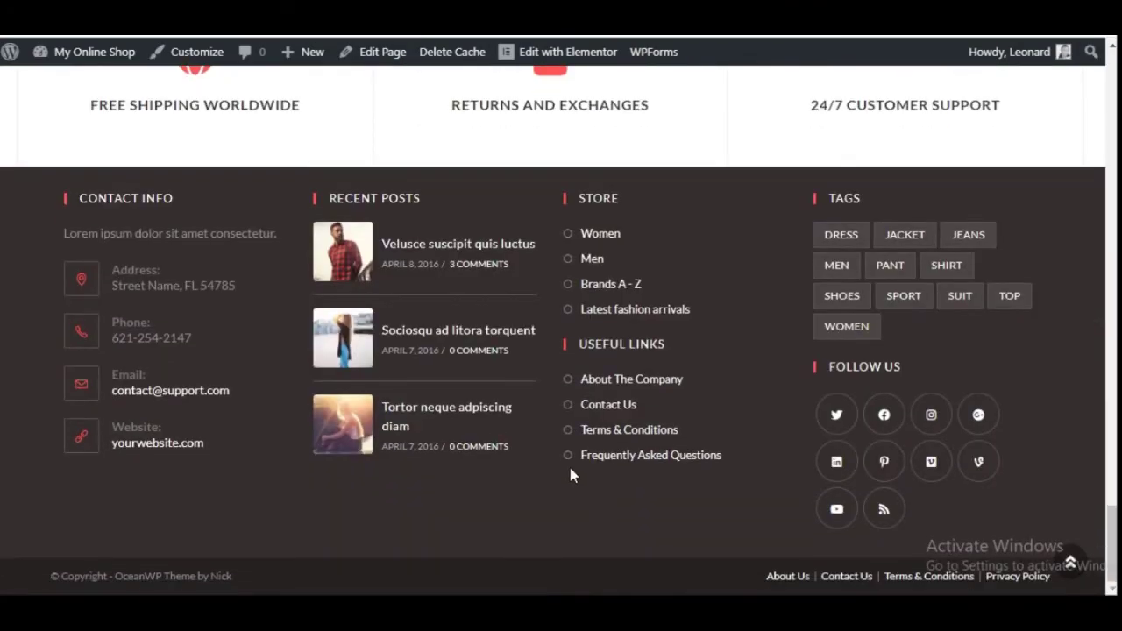
scroll(537, 307, "up", 20)
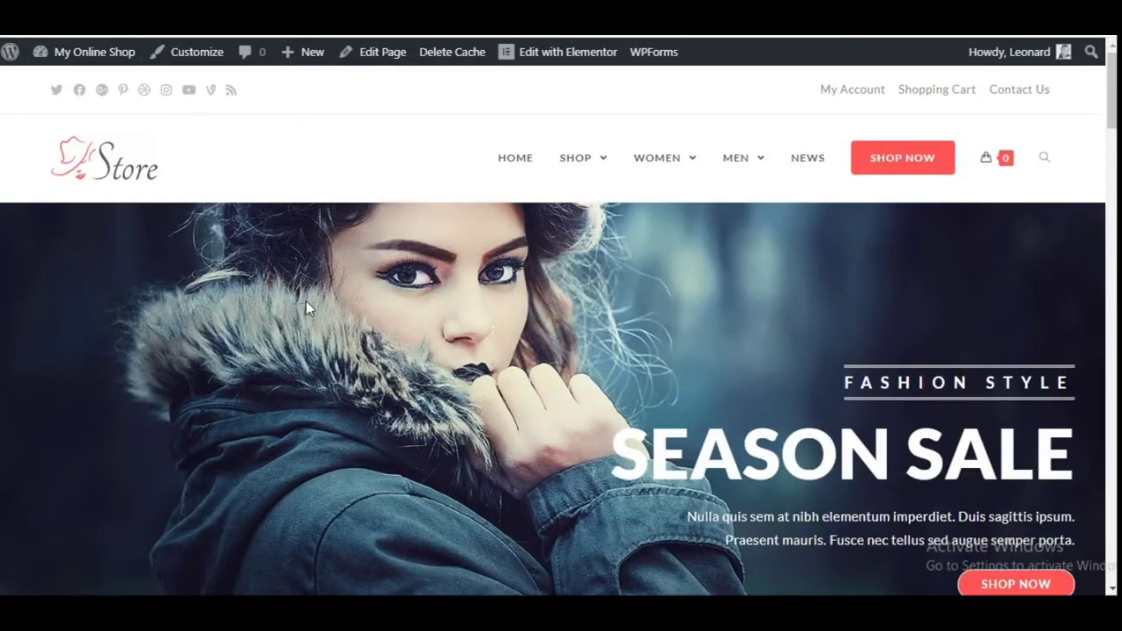
Go back to the My Online Shop admin dashboard and open the list of all WooCommerce products.
left_click(95, 53)
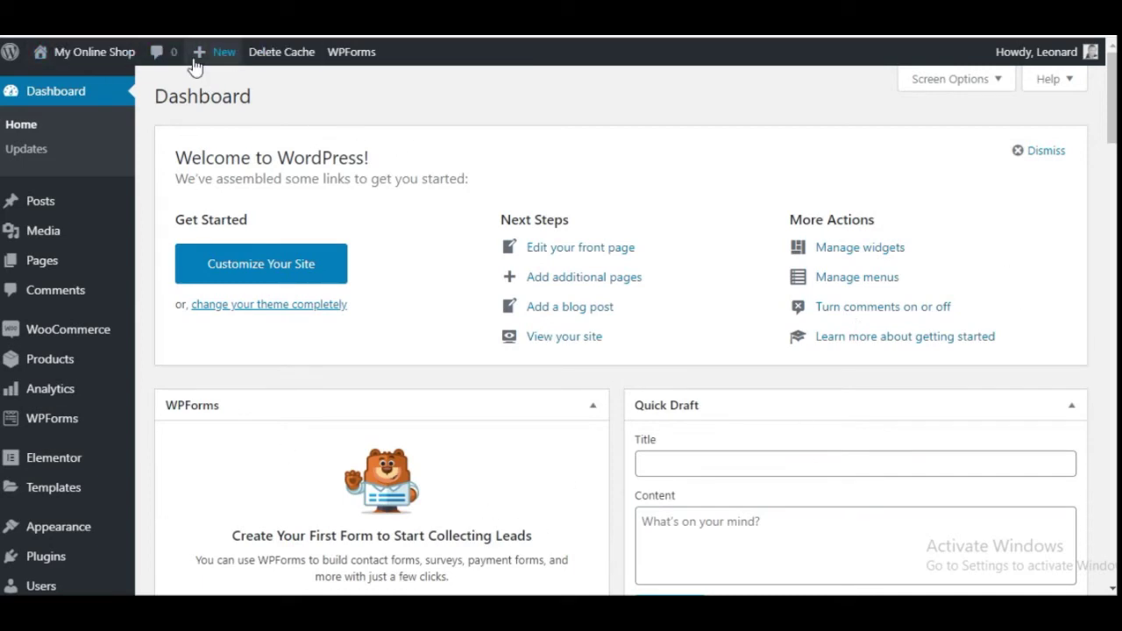
scroll(285, 364, "down", 4)
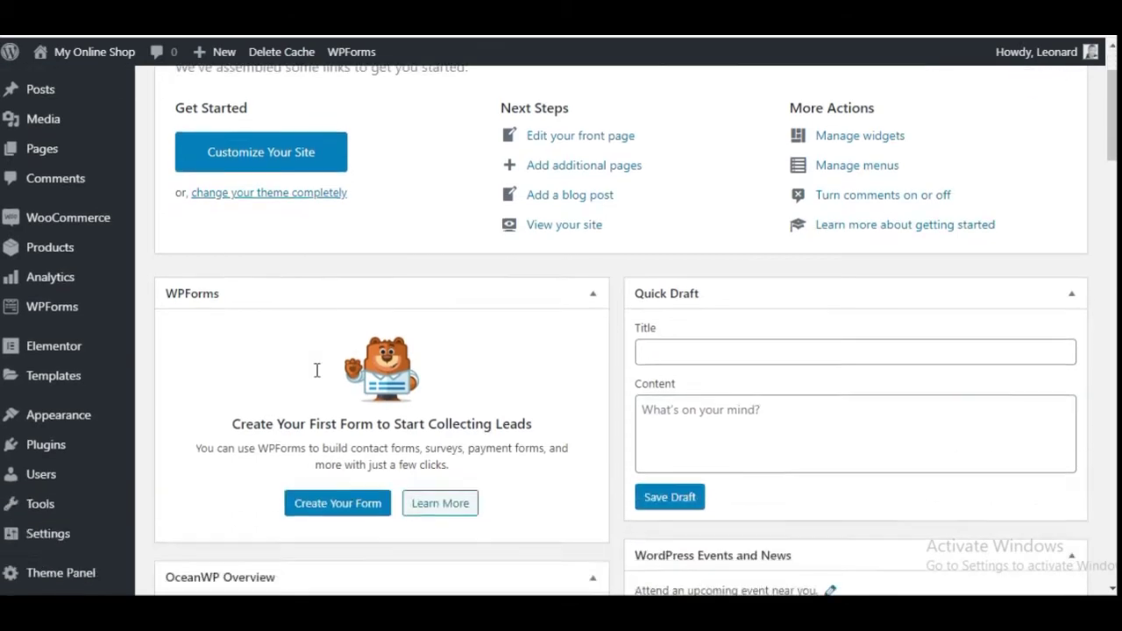
scroll(295, 400, "up", 3)
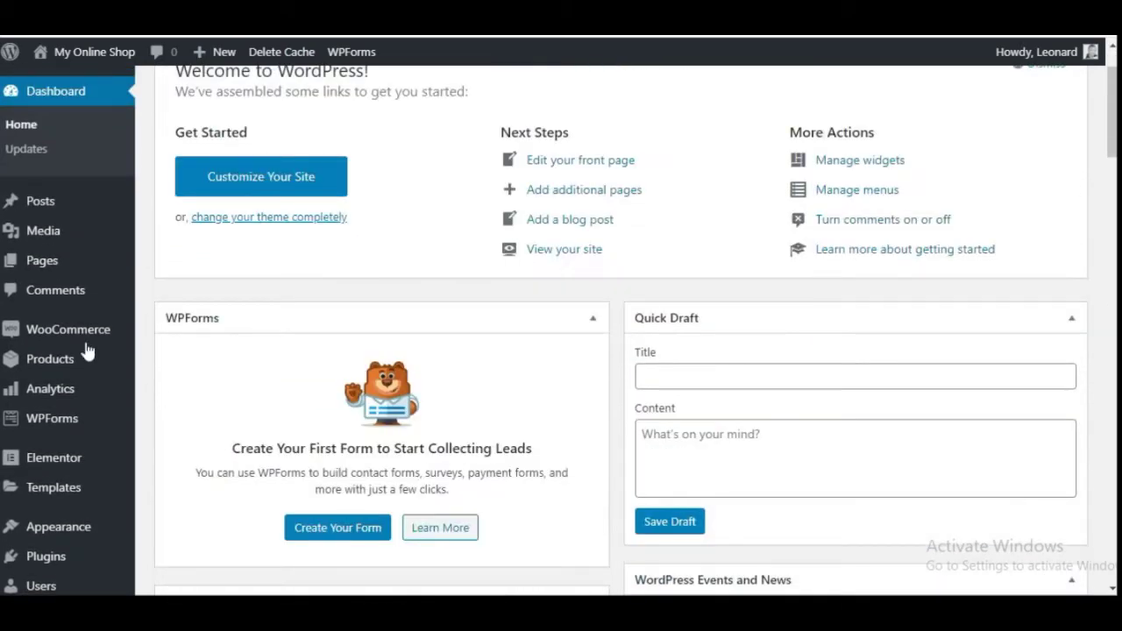
mouse_move(63, 371)
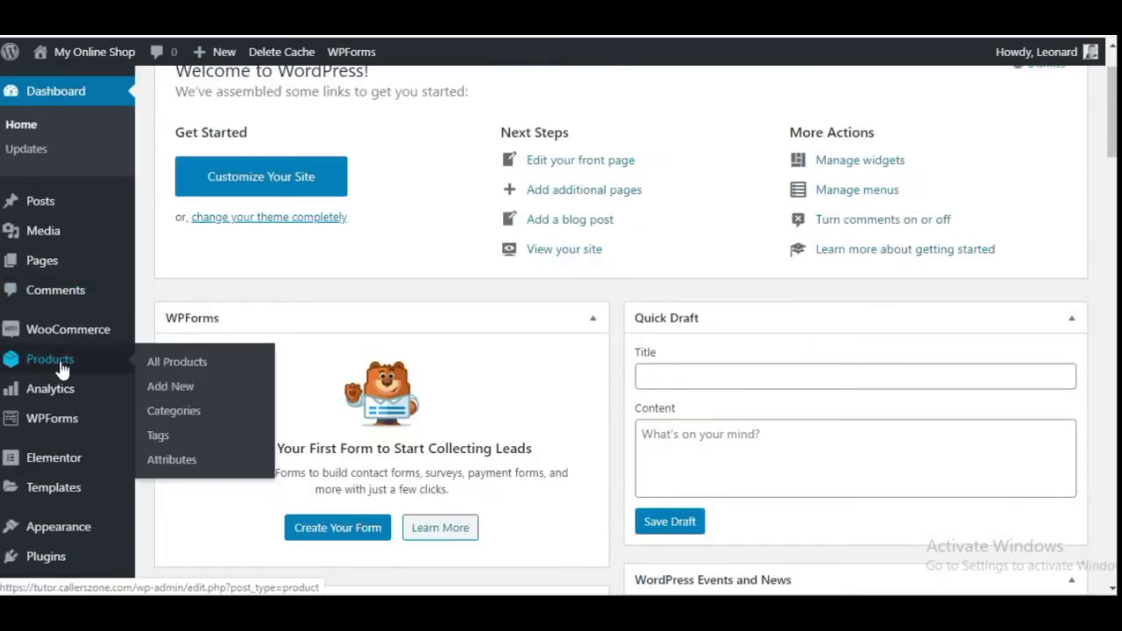
left_click(154, 379)
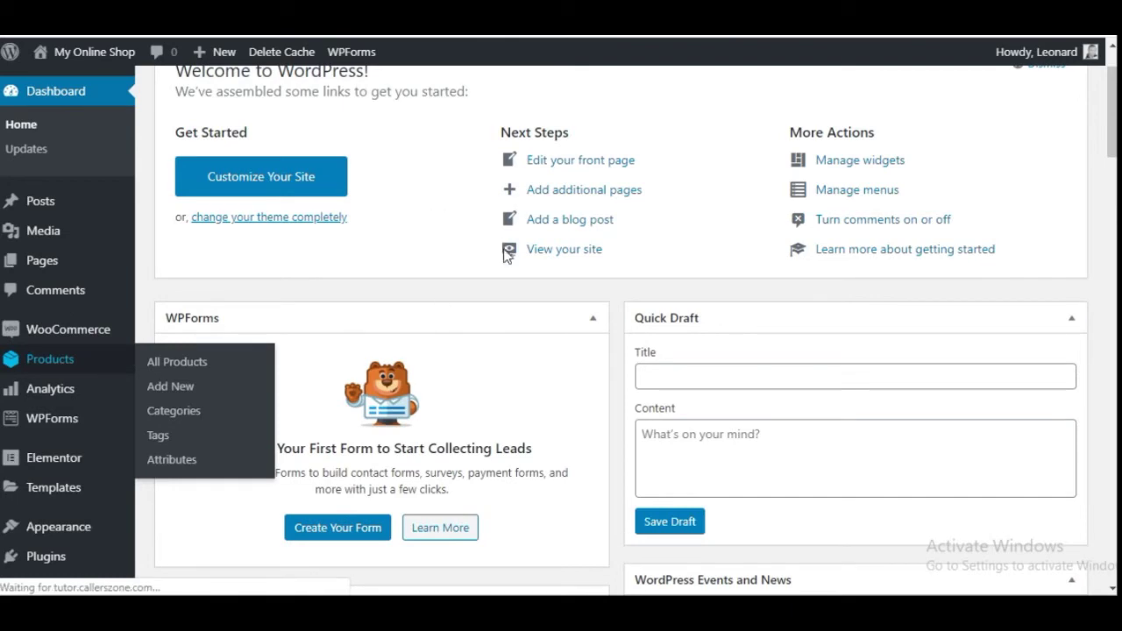
Review the imported demo products in the product list with their stock, prices, categories and tags.
scroll(427, 368, "down", 1)
scroll(313, 320, "down", 8)
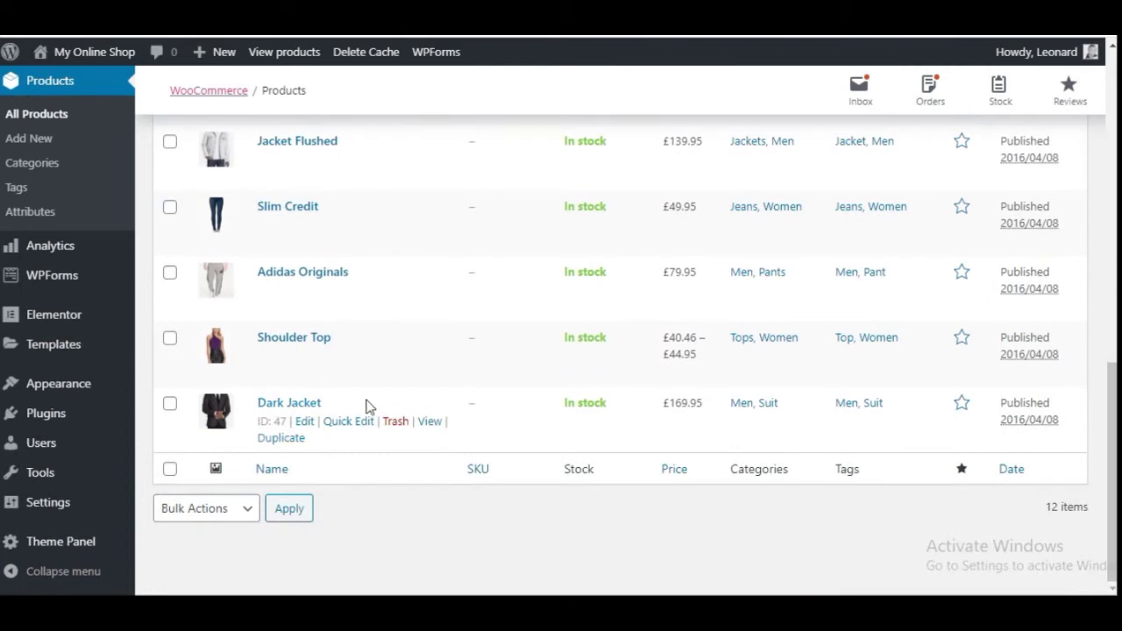
scroll(368, 406, "up", 9)
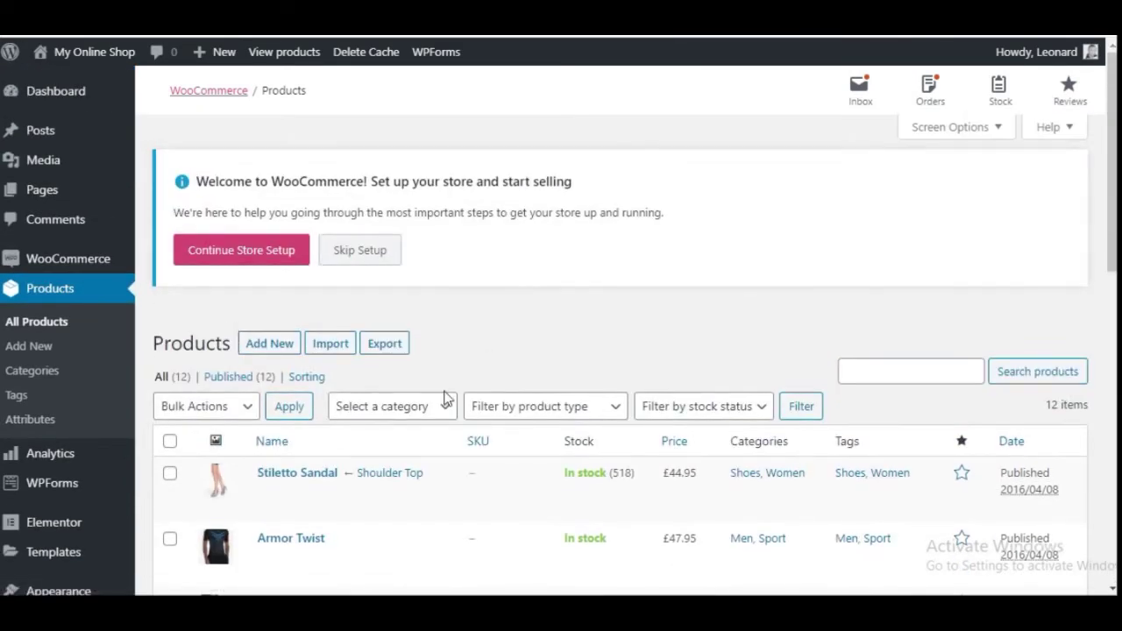
scroll(445, 399, "down", 3)
scroll(358, 346, "up", 3)
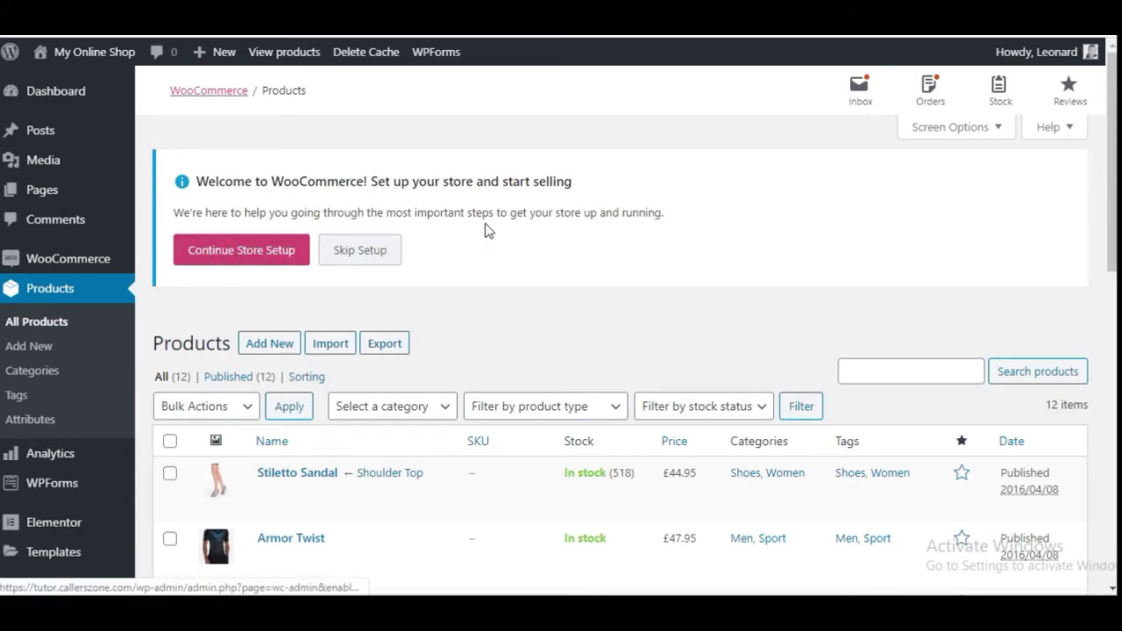
scroll(529, 396, "down", 9)
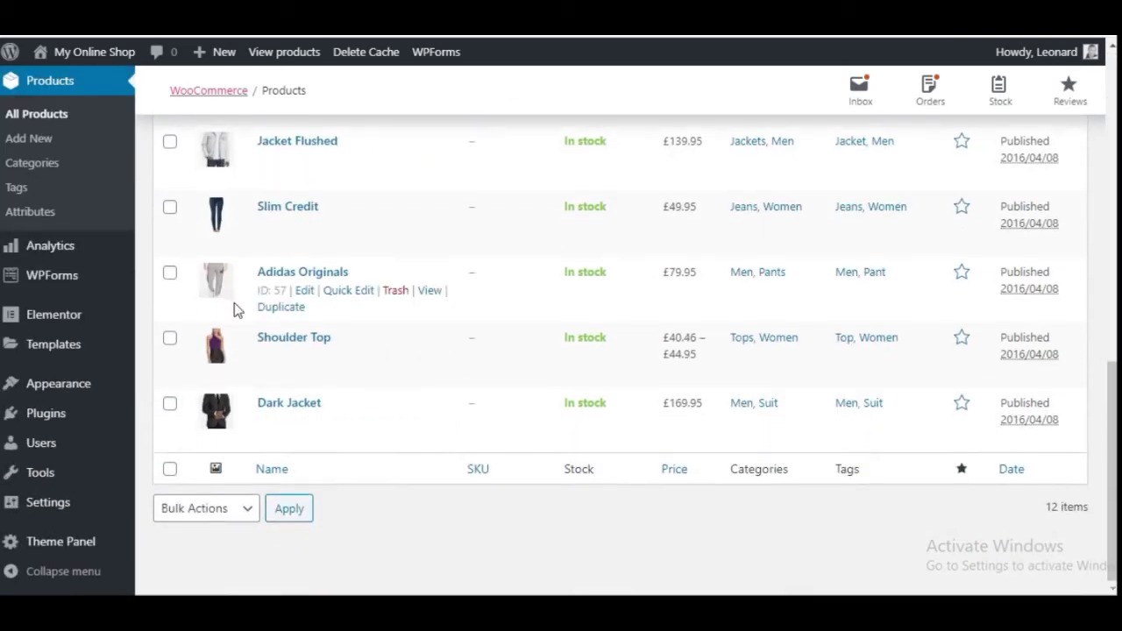
scroll(394, 263, "up", 4)
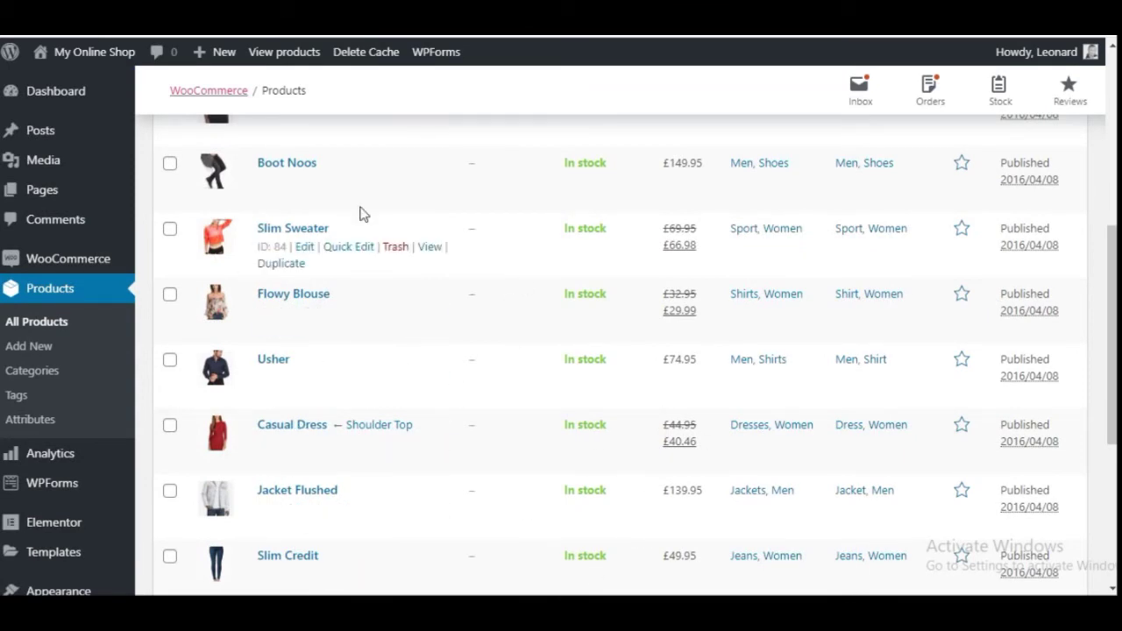
scroll(526, 316, "up", 4)
scroll(445, 436, "down", 4)
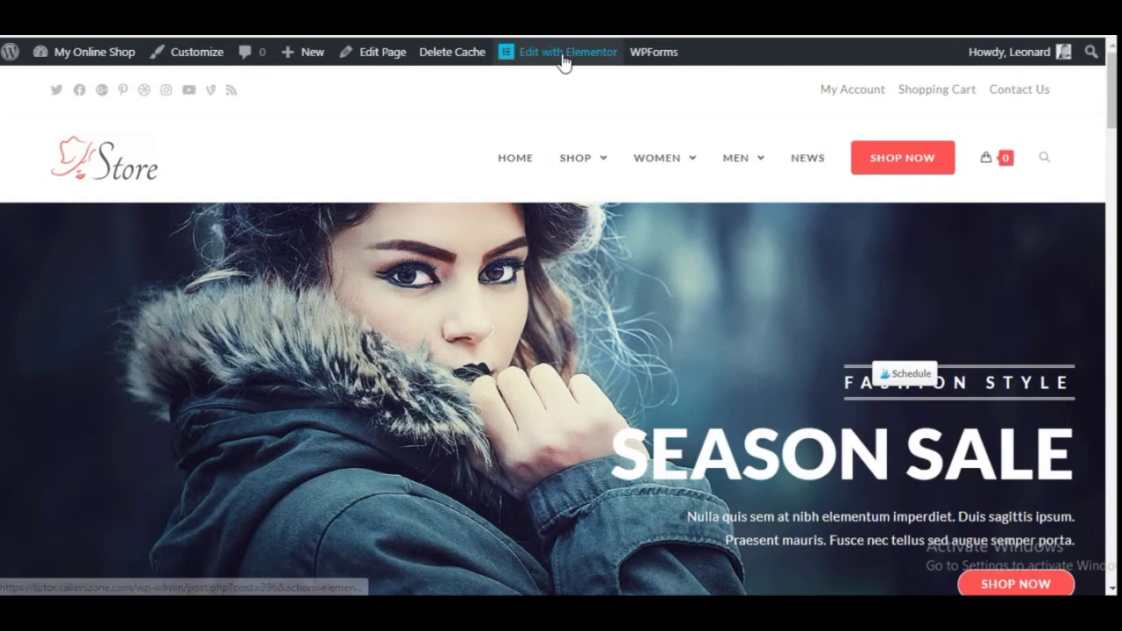
Open the store's home page for editing in Elementor.
left_click(574, 55)
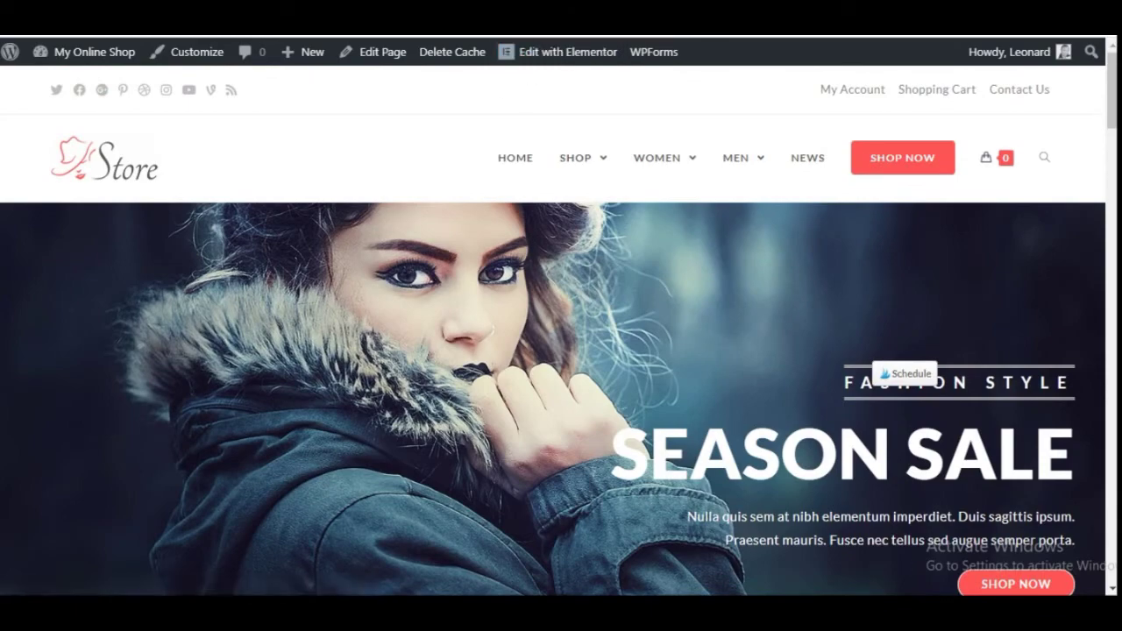
scroll(907, 395, "down", 8)
scroll(769, 438, "up", 8)
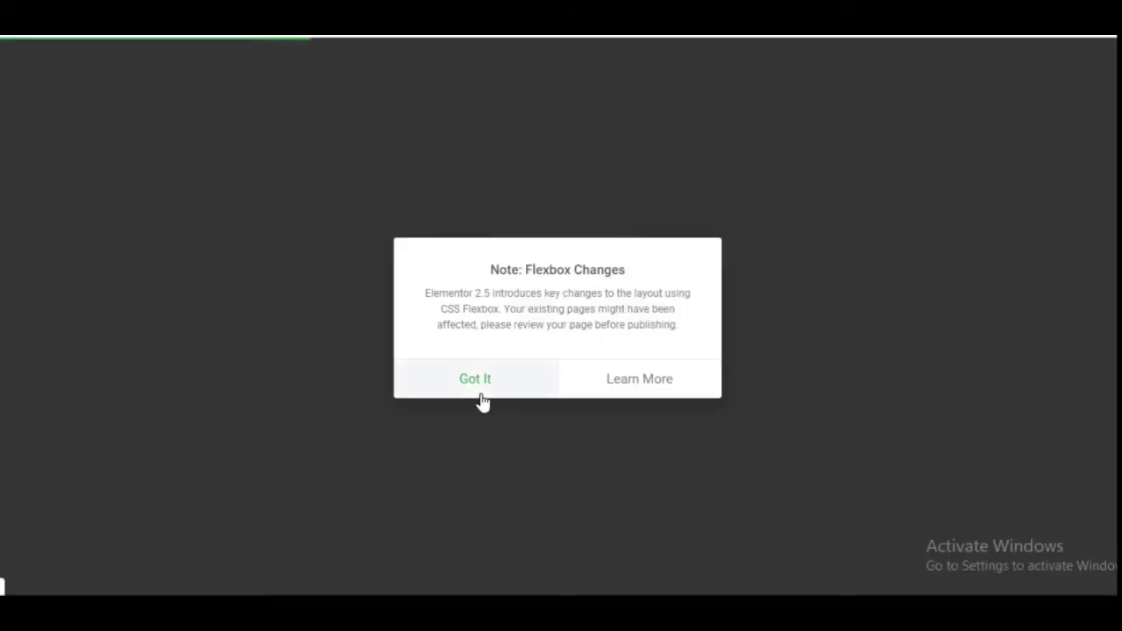
Dismiss the Flexbox changes note and the right-click tip, and open the settings of the Season Sale banner section.
left_click(480, 385)
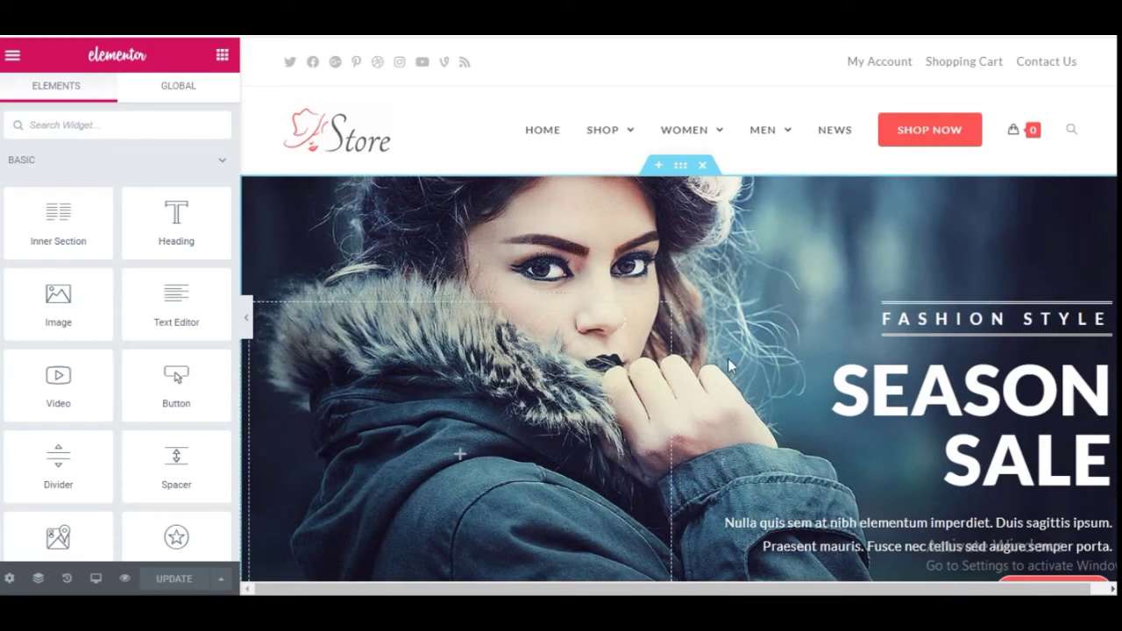
scroll(614, 334, "down", 2)
scroll(607, 201, "up", 2)
left_click(681, 167)
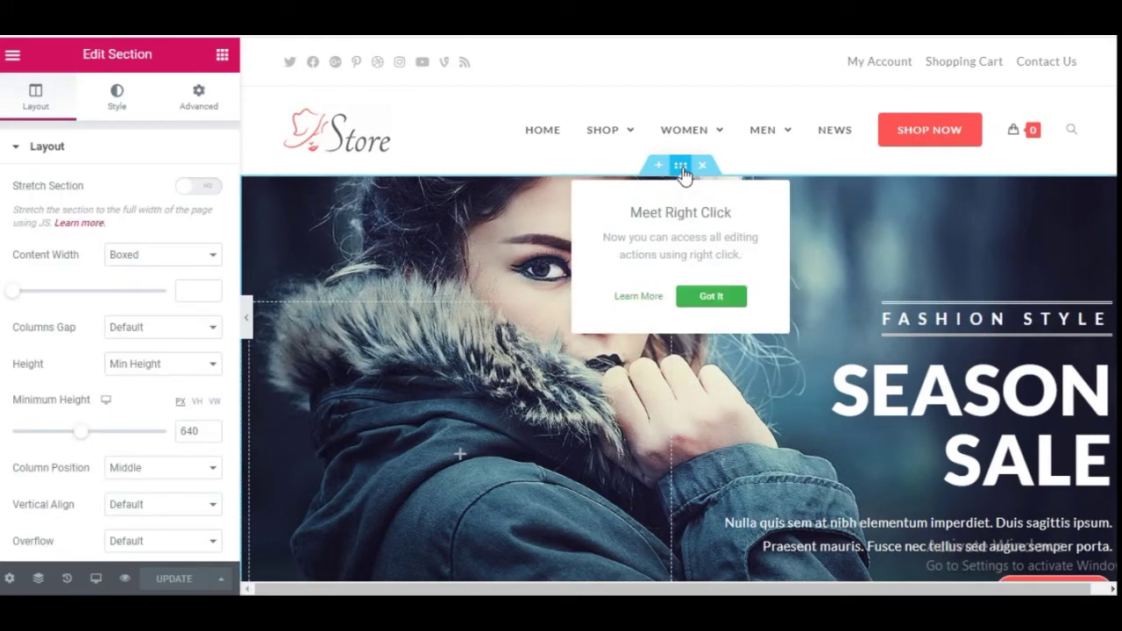
left_click(703, 307)
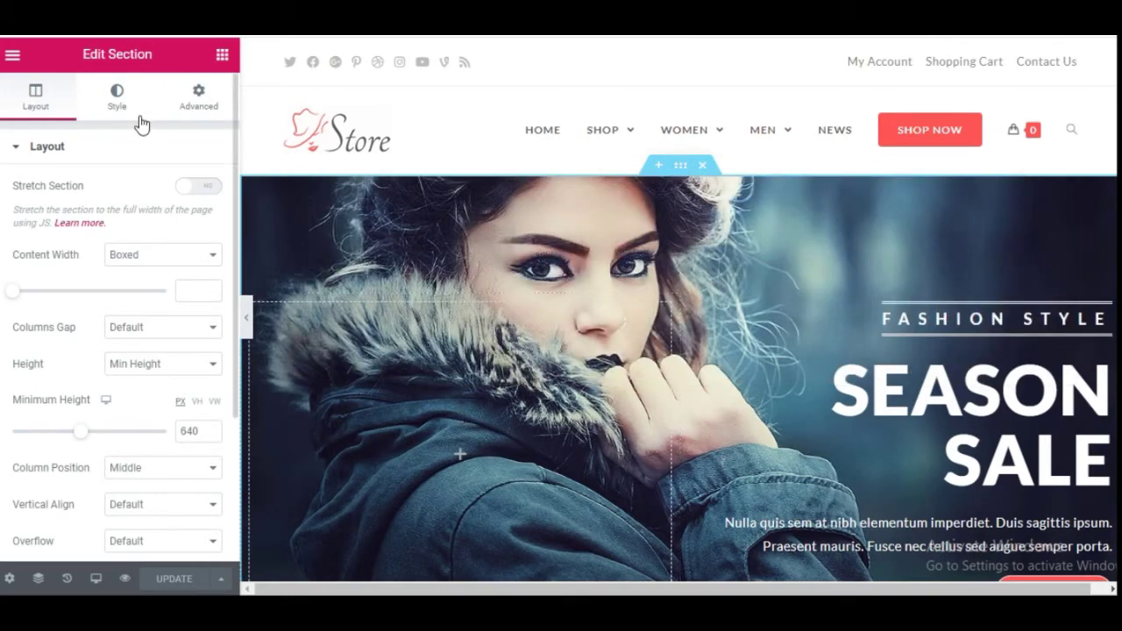
Review the banner section's layout options and its background style settings.
scroll(100, 271, "down", 3)
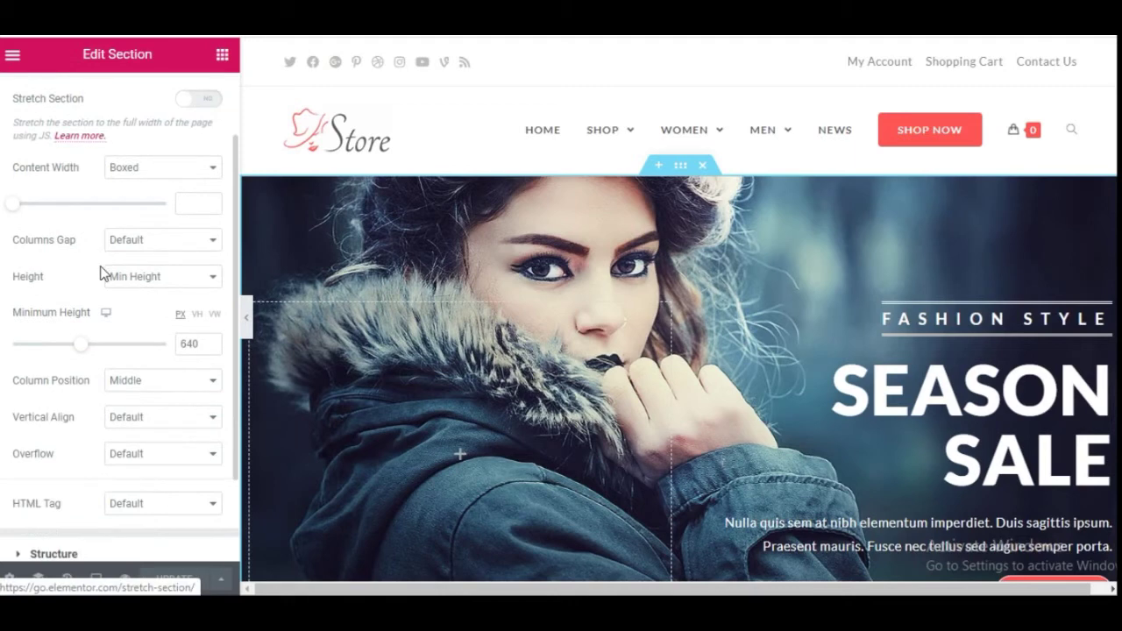
scroll(100, 413, "up", 3)
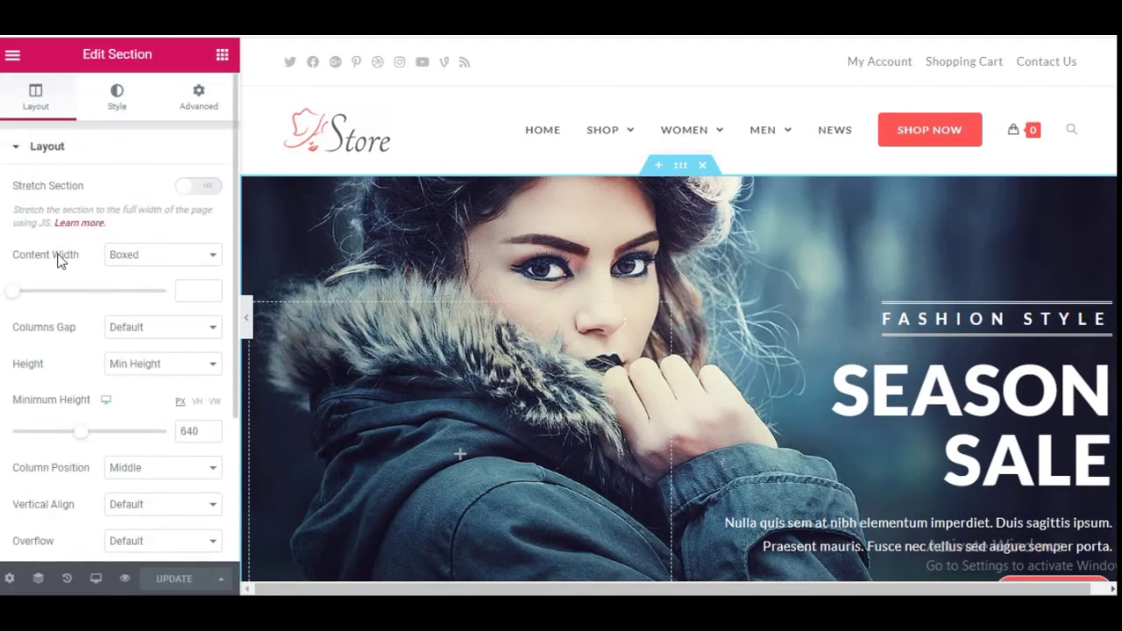
left_click(118, 98)
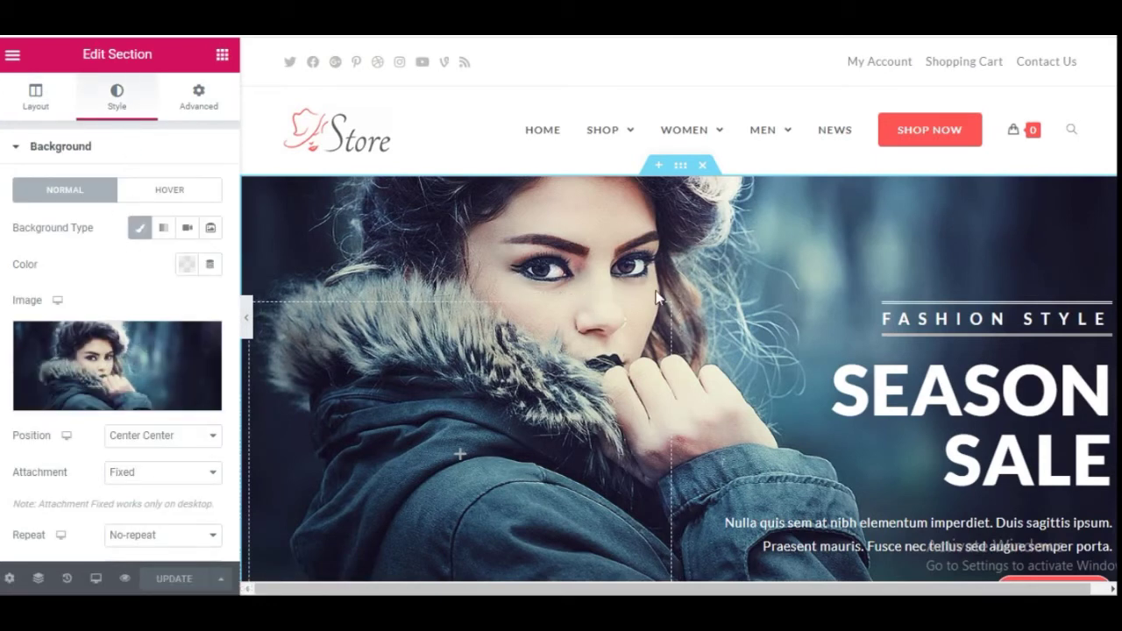
Inspect the content settings of the banner's Season Sale heading, Fashion Style heading and Shop Now button.
left_click(931, 397)
double_click(931, 396)
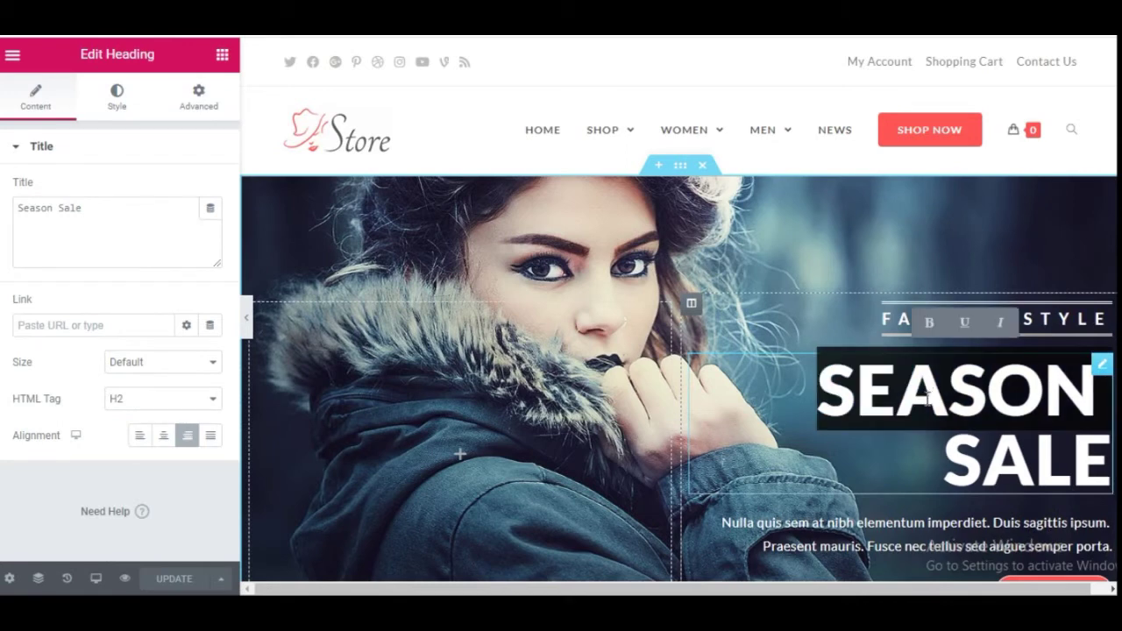
left_click(65, 209)
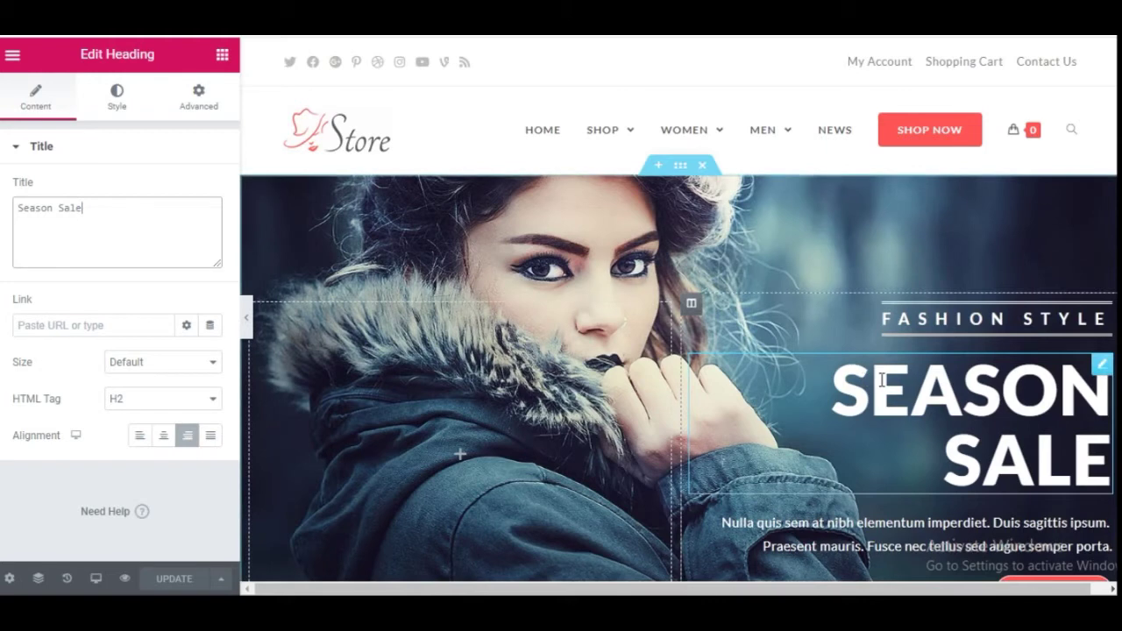
left_click(981, 319)
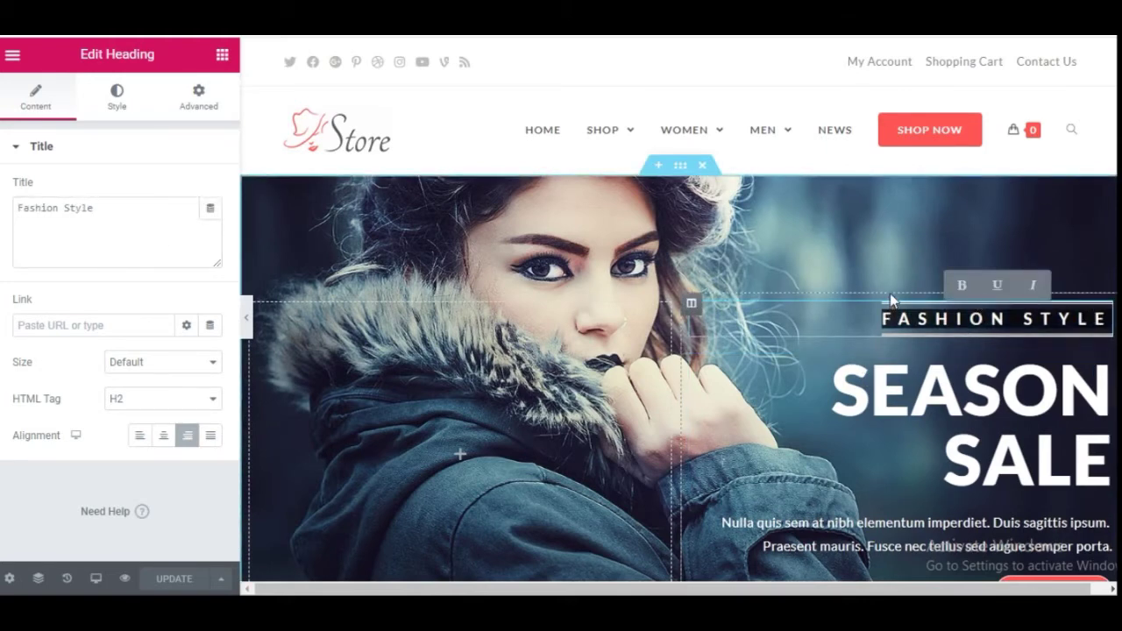
scroll(532, 428, "down", 5)
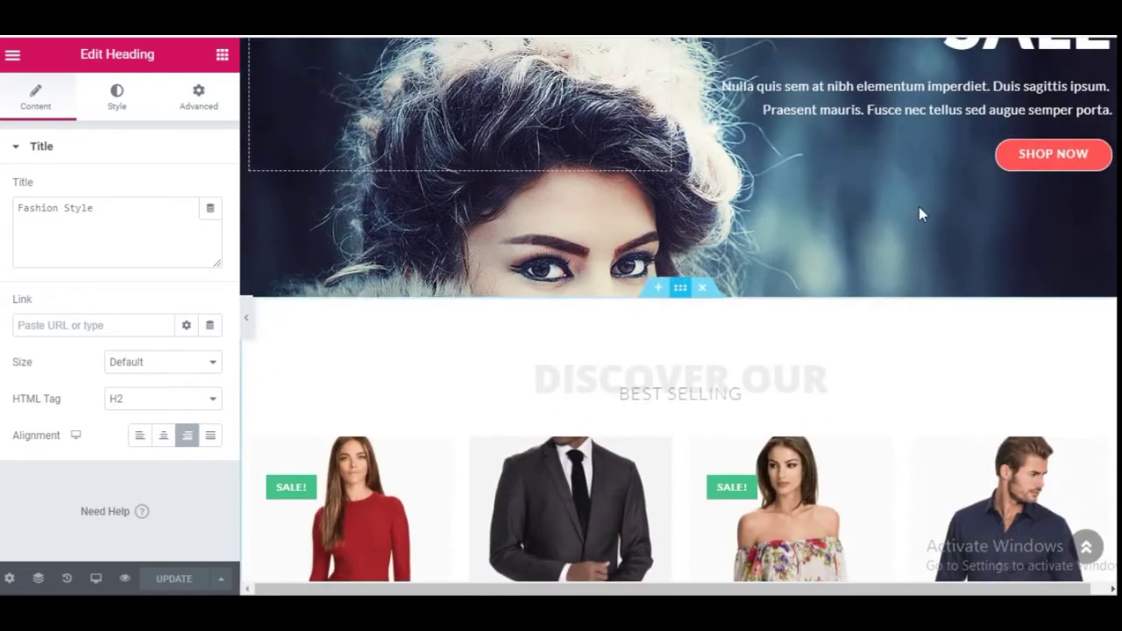
left_click(1008, 158)
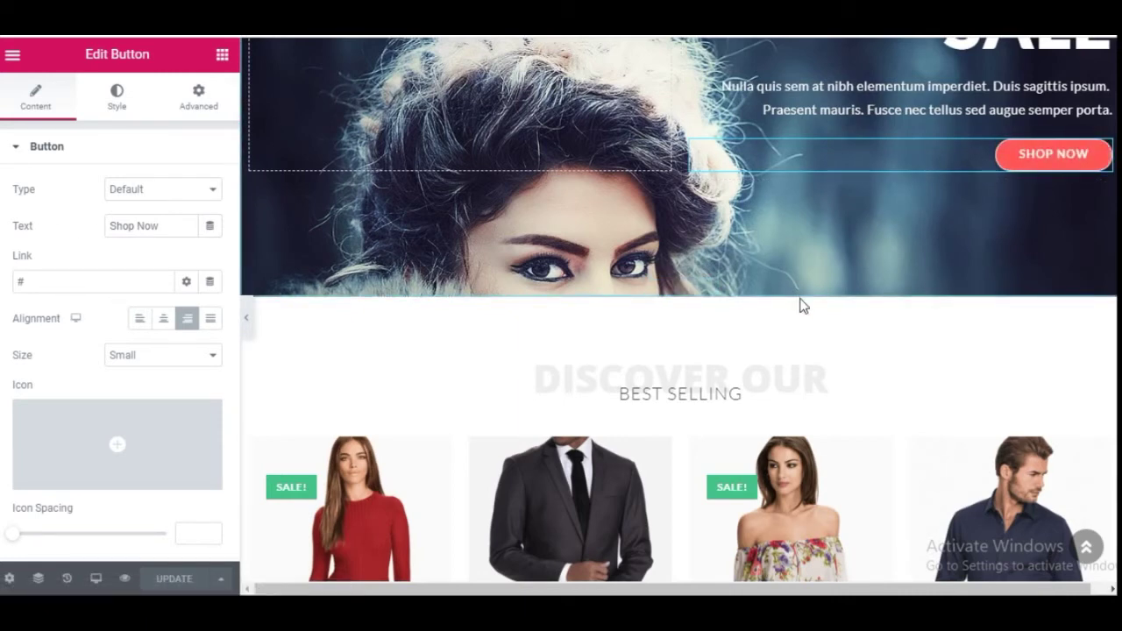
Inspect the title settings of the Discover Our and Best Selling headings above the first product grid.
scroll(683, 363, "down", 2)
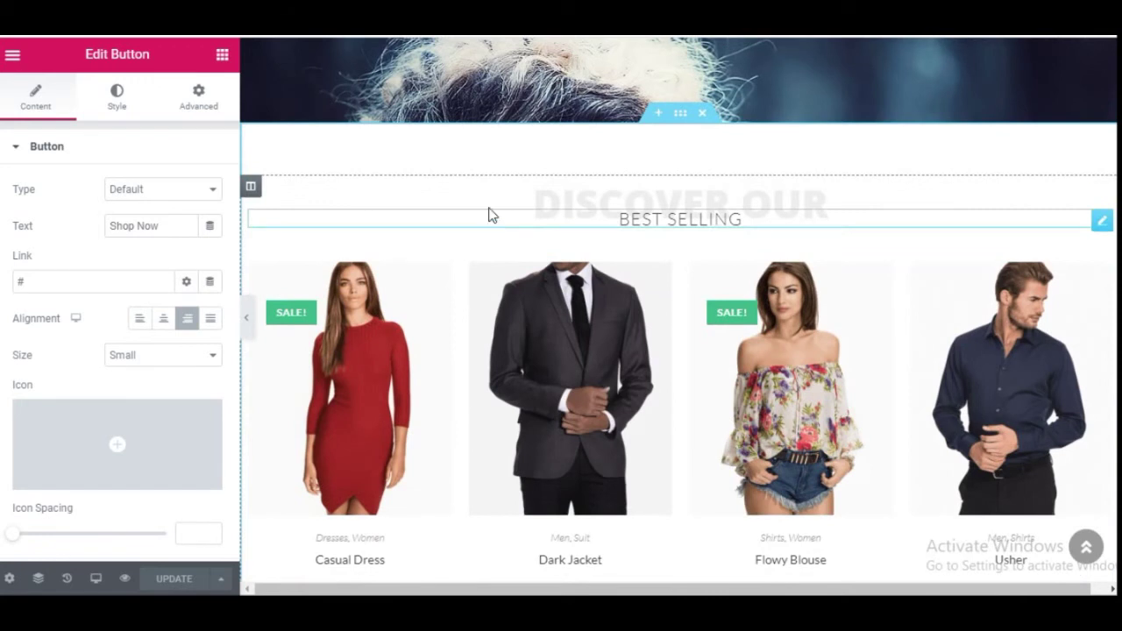
left_click(521, 200)
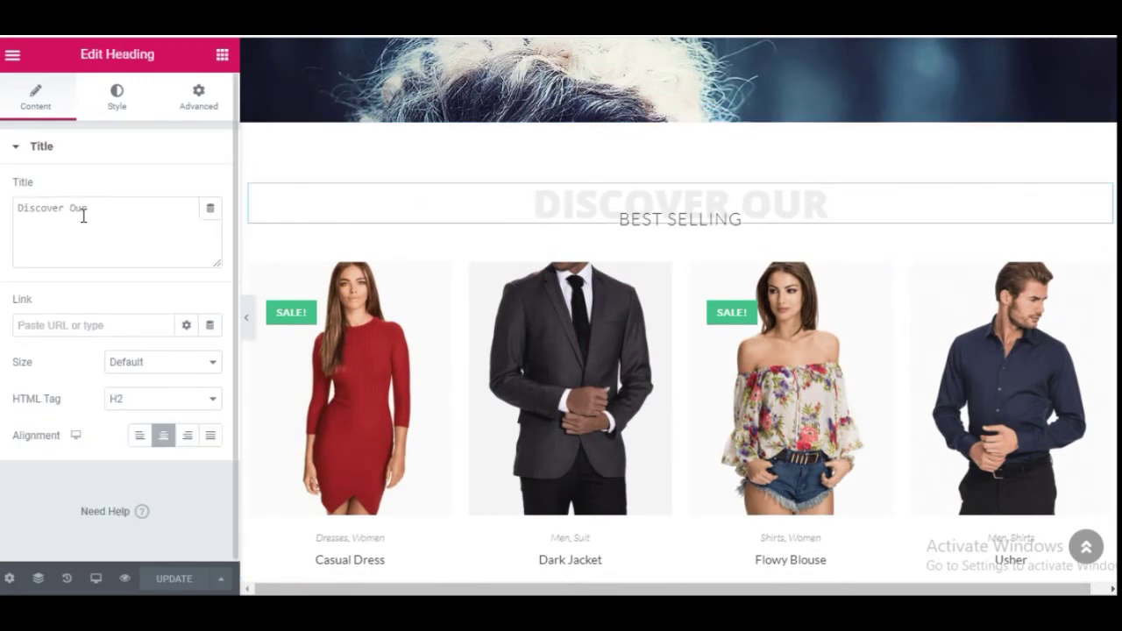
left_click(659, 220)
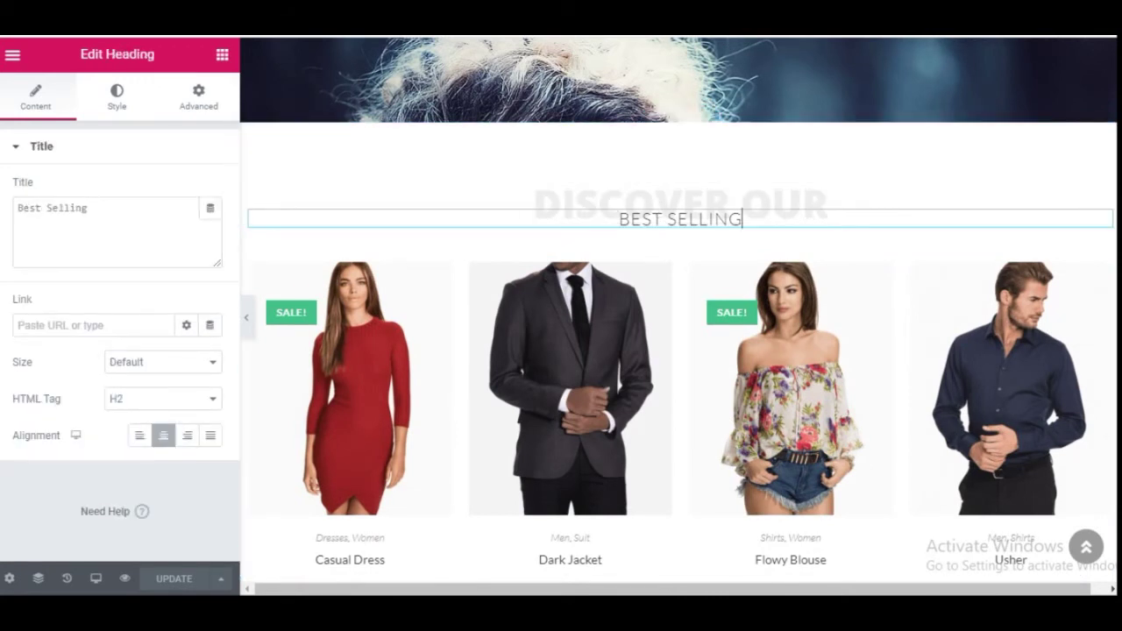
Open the shortcode of the Best Selling product grid and compare it with the displayed products.
scroll(447, 309, "down", 3)
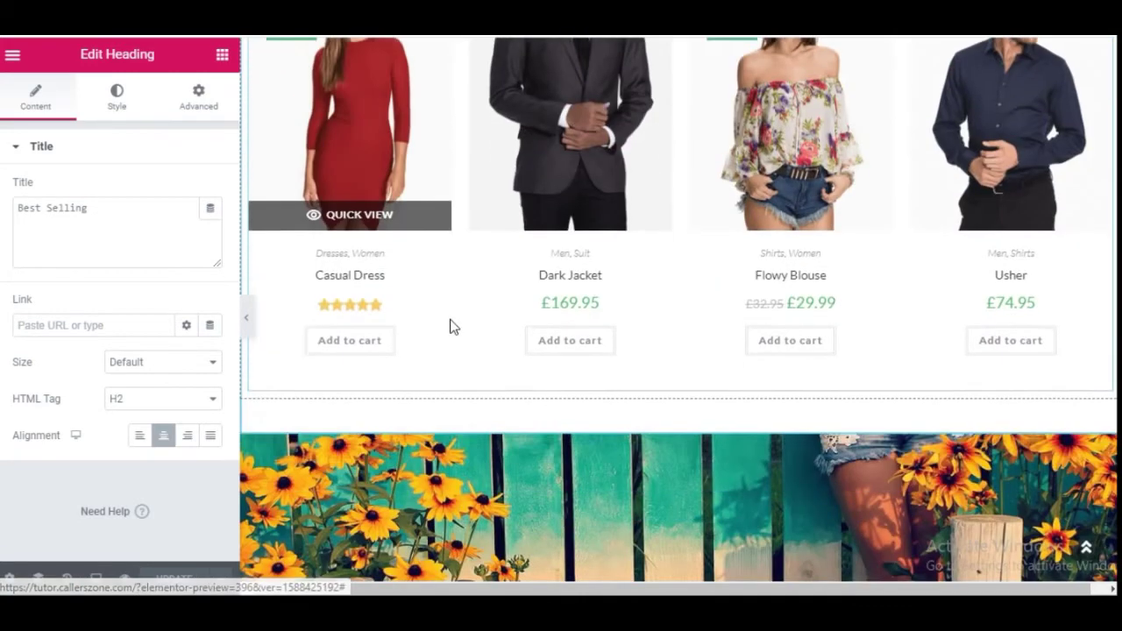
scroll(421, 329, "up", 4)
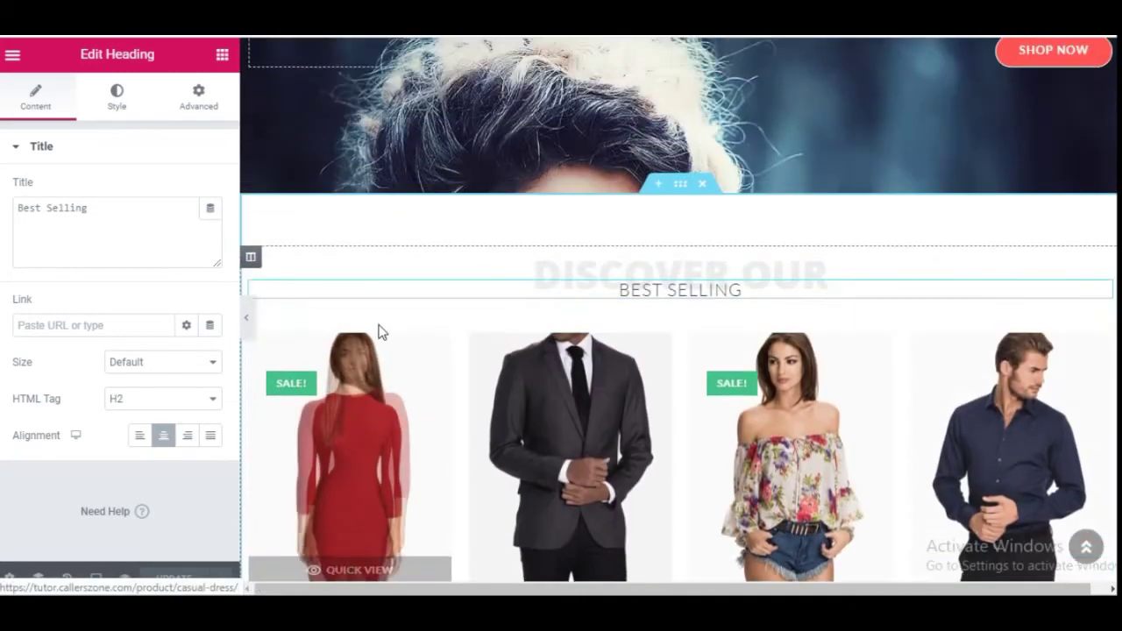
left_click(260, 354)
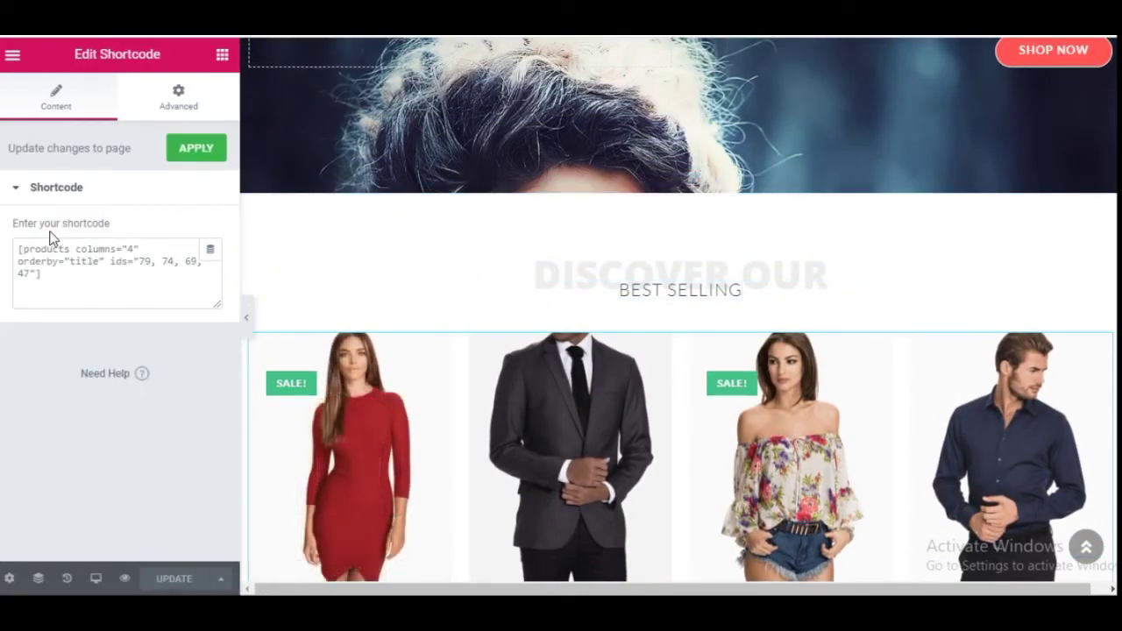
scroll(516, 297, "down", 2)
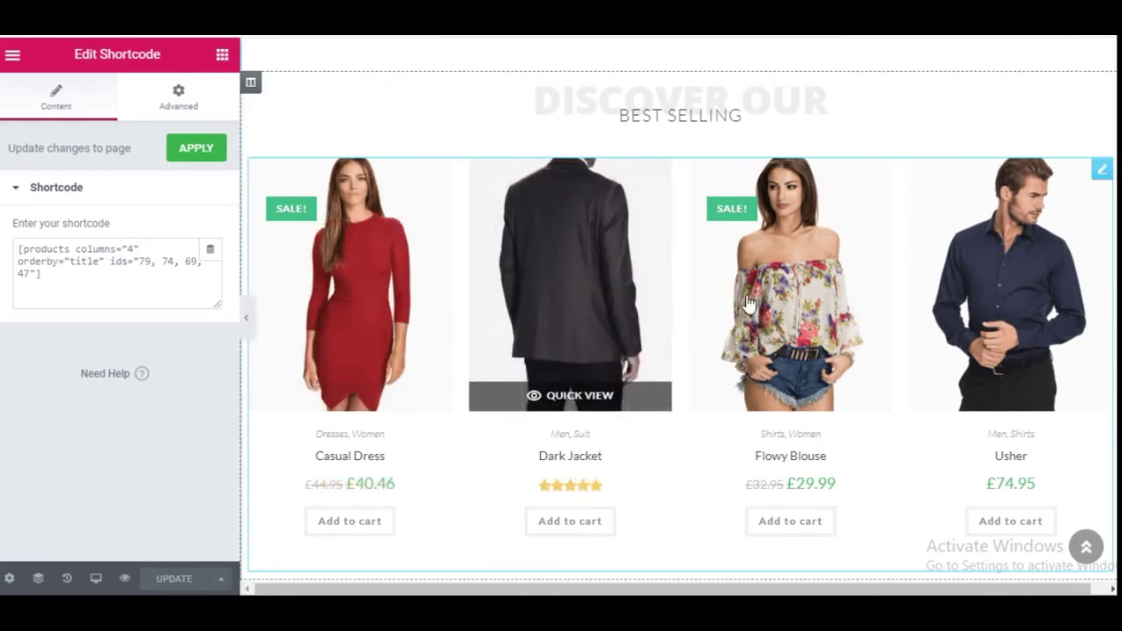
Examine the background style settings of the Summer Is Coming banner section.
scroll(418, 282, "down", 3)
scroll(704, 228, "down", 2)
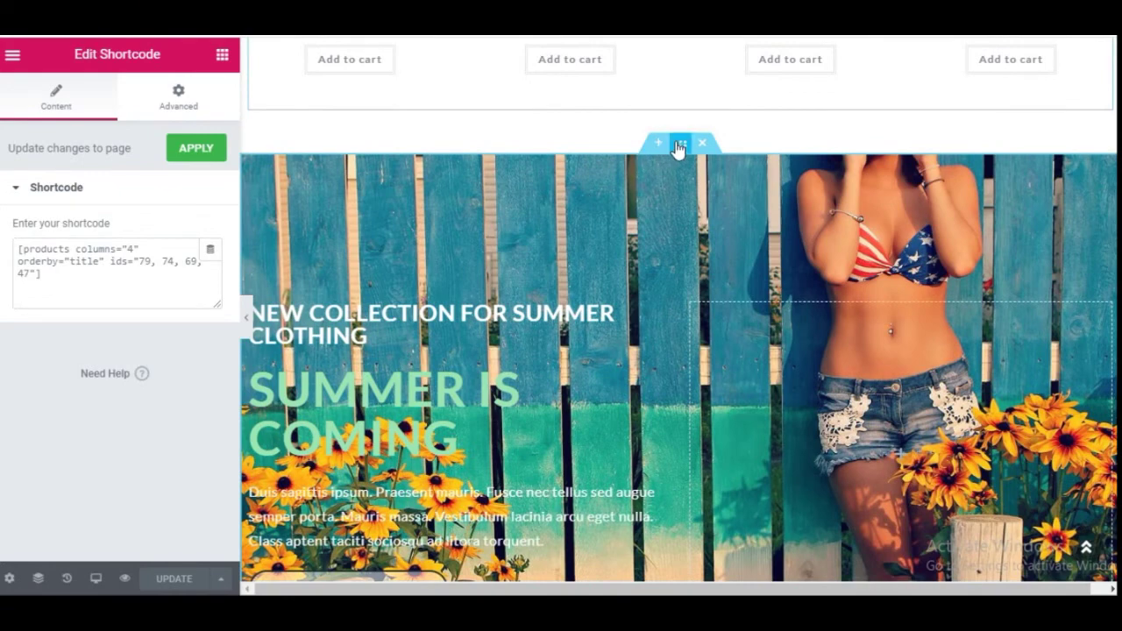
left_click(680, 145)
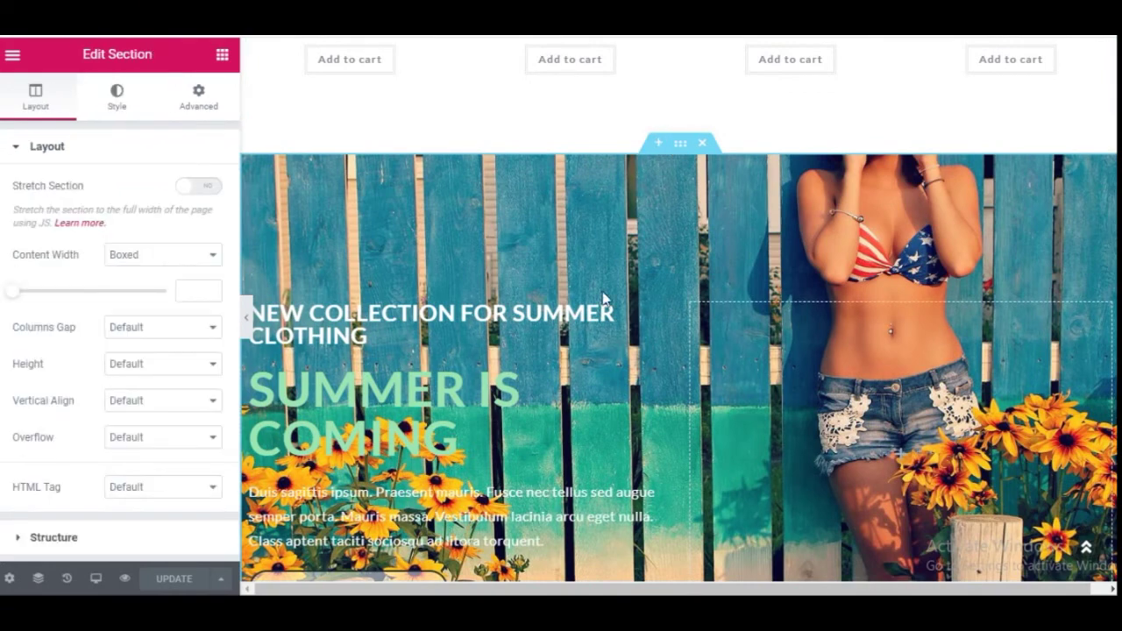
left_click(119, 109)
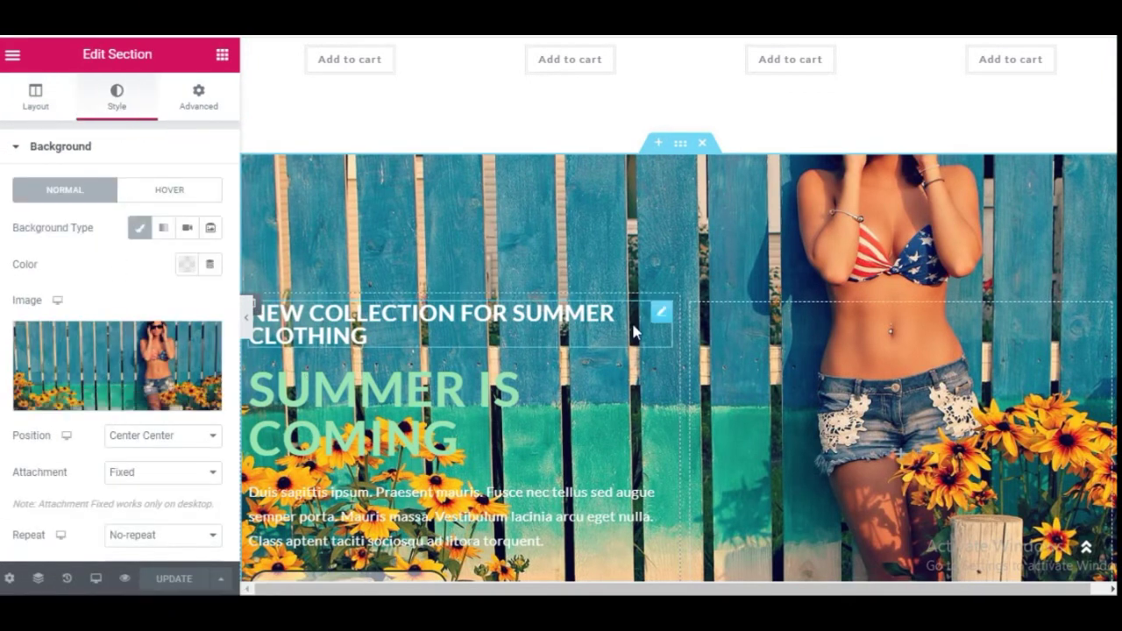
Inspect the content settings of the summer banner's headings and the paragraph below them.
scroll(635, 331, "down", 3)
scroll(859, 333, "up", 2)
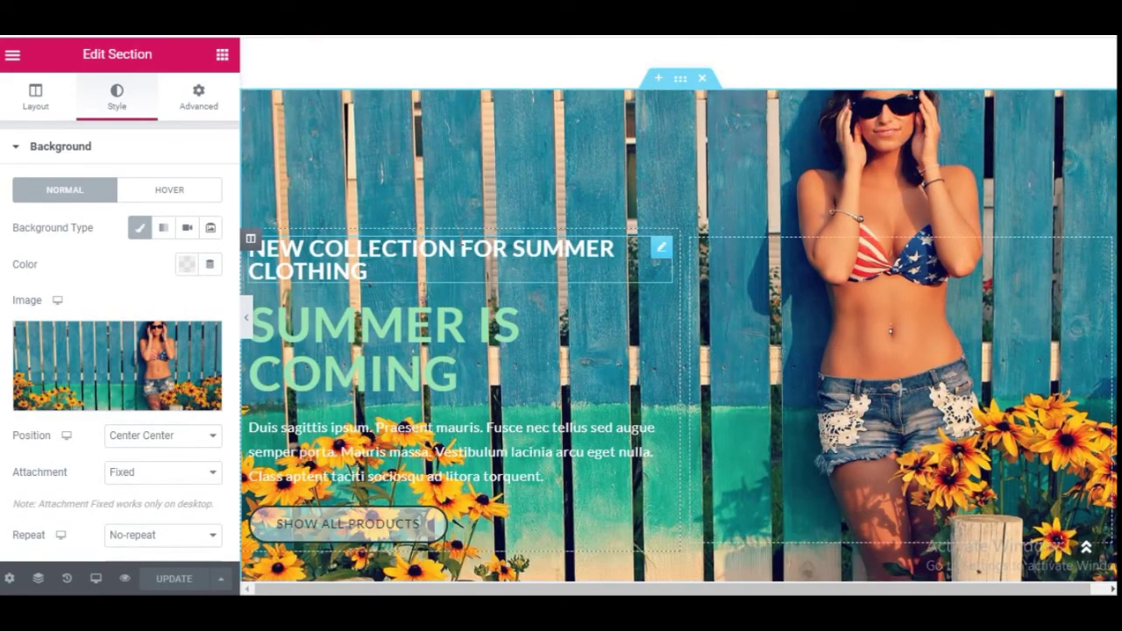
left_click(462, 248)
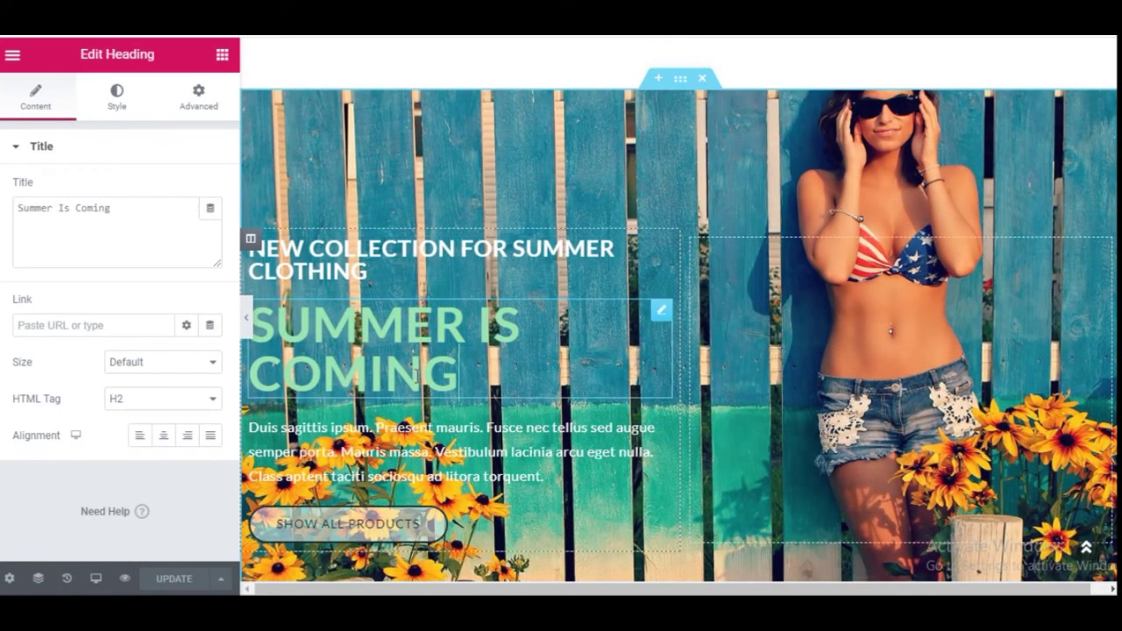
scroll(391, 384, "down", 1)
left_click(391, 384)
scroll(591, 418, "down", 2)
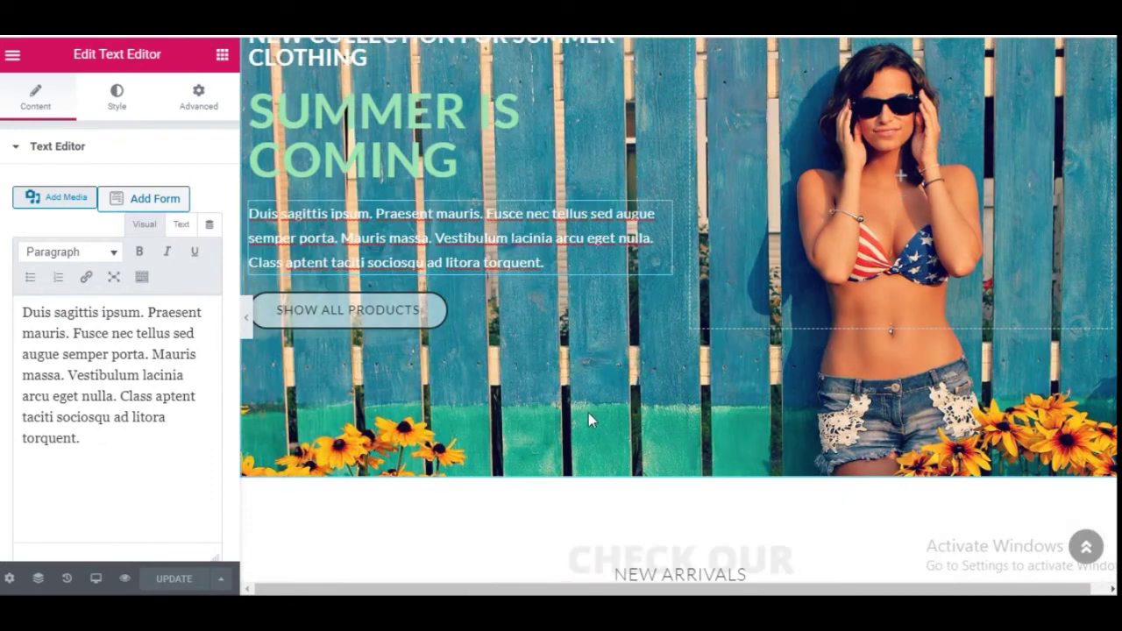
Open the shortcode of the New Arrivals product grid and look over the products and heading it belongs to.
scroll(578, 280, "down", 3)
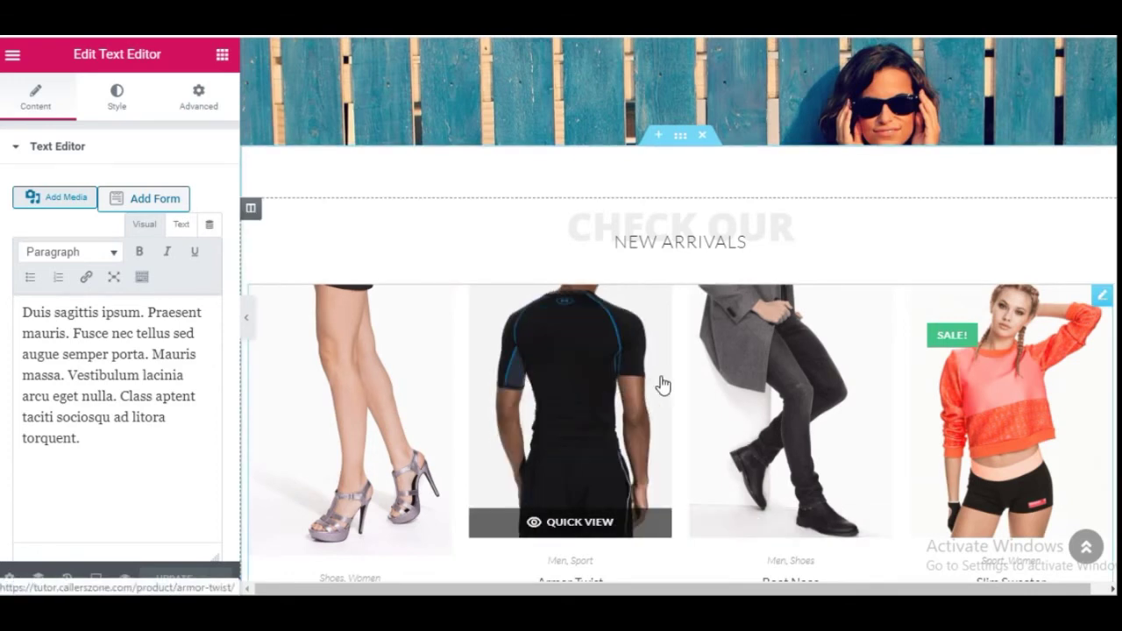
scroll(894, 294, "down", 1)
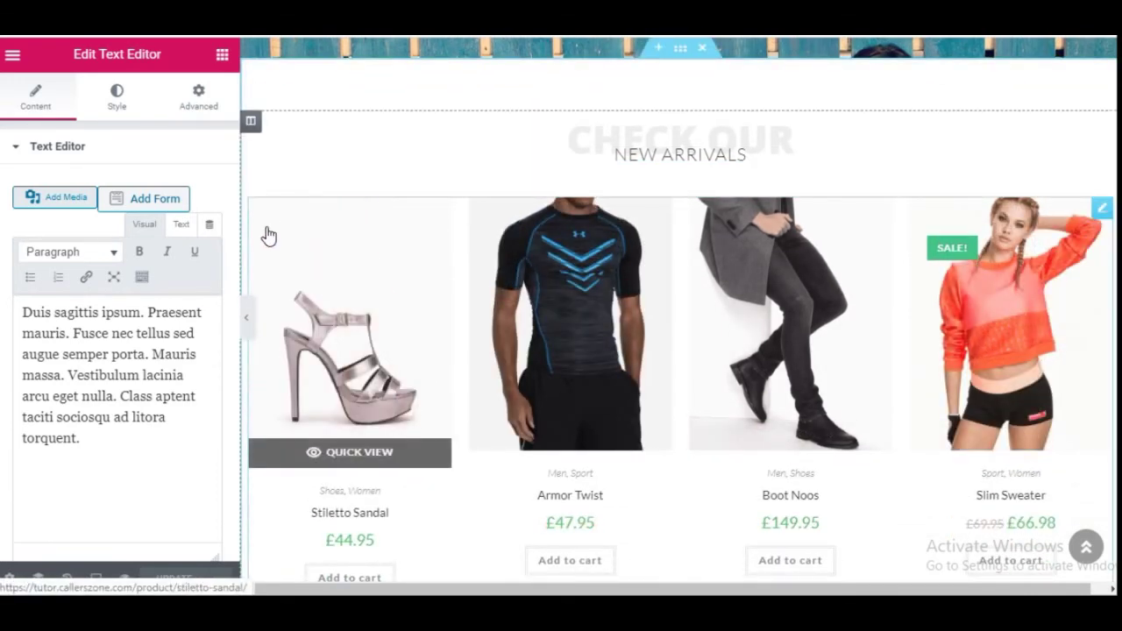
left_click(267, 222)
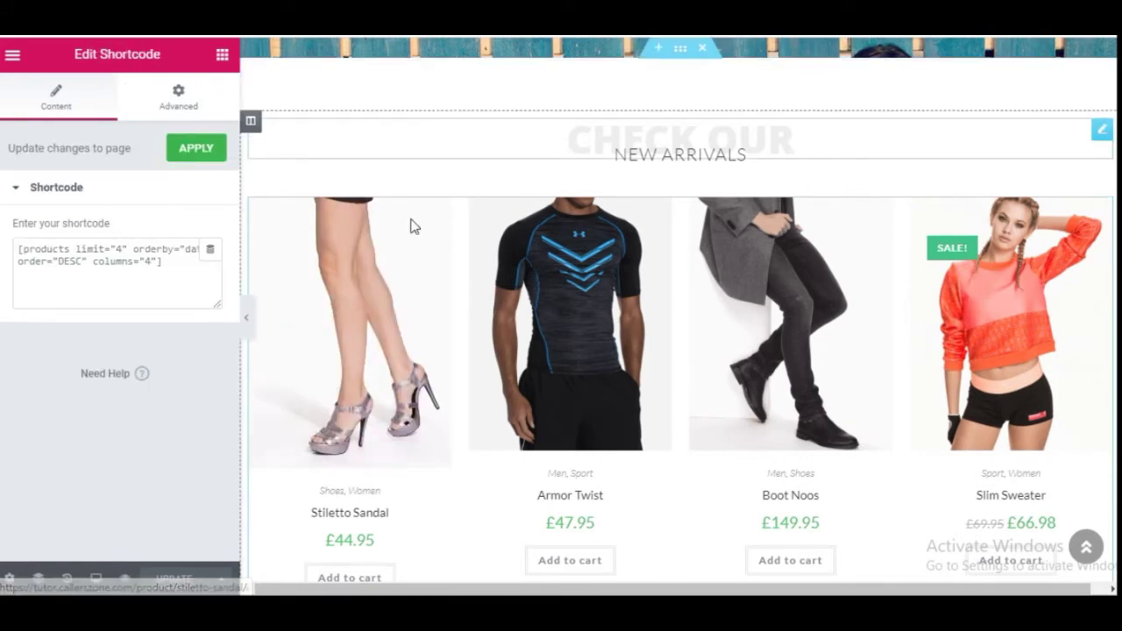
scroll(614, 283, "down", 3)
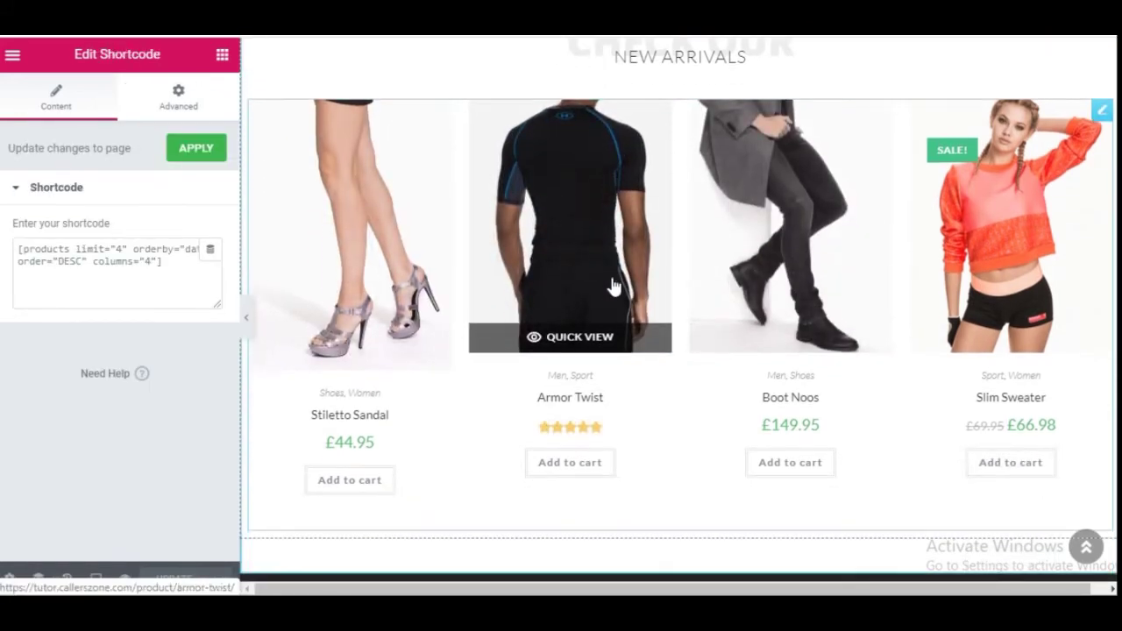
scroll(722, 275, "down", 1)
scroll(692, 255, "up", 5)
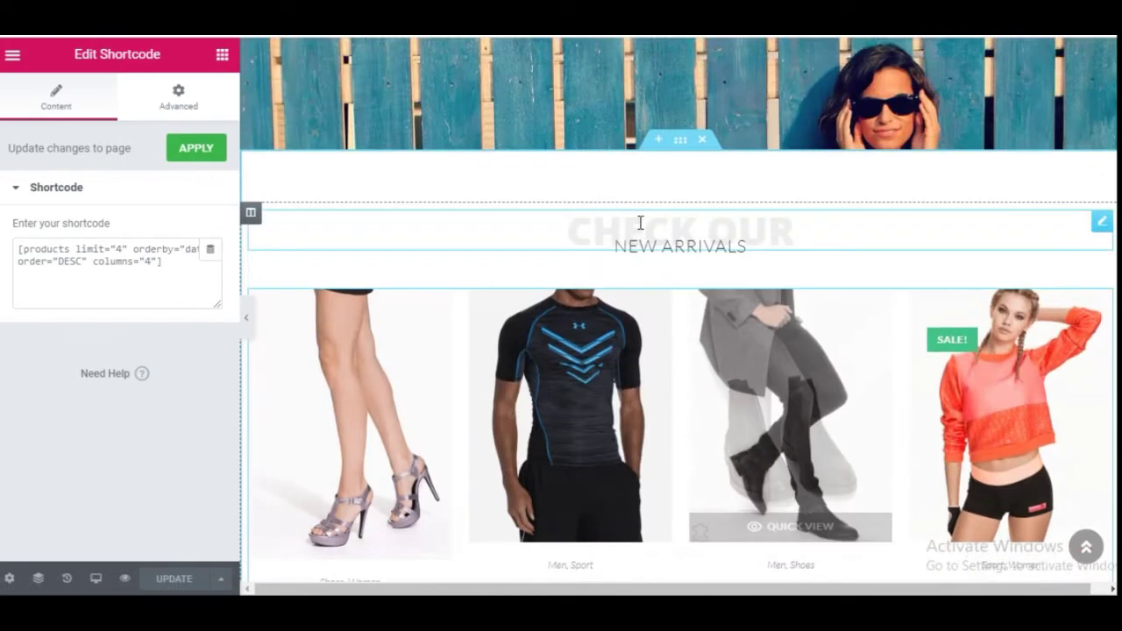
scroll(662, 273, "down", 1)
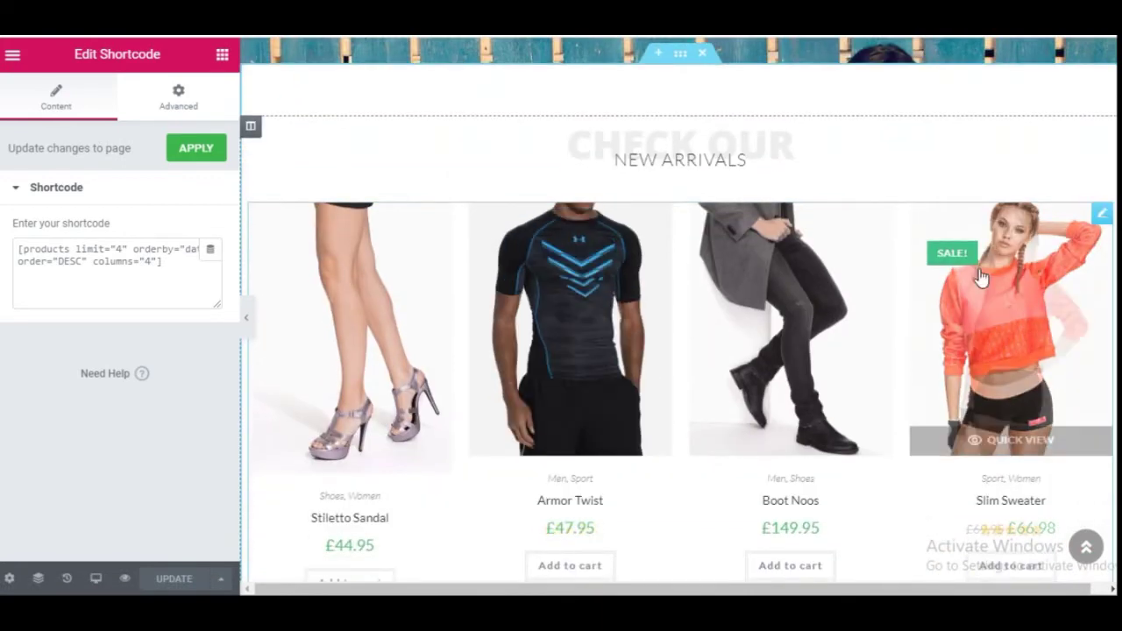
Examine the column settings and background style of the Women Sweater promo below the newsletter section.
scroll(641, 321, "down", 6)
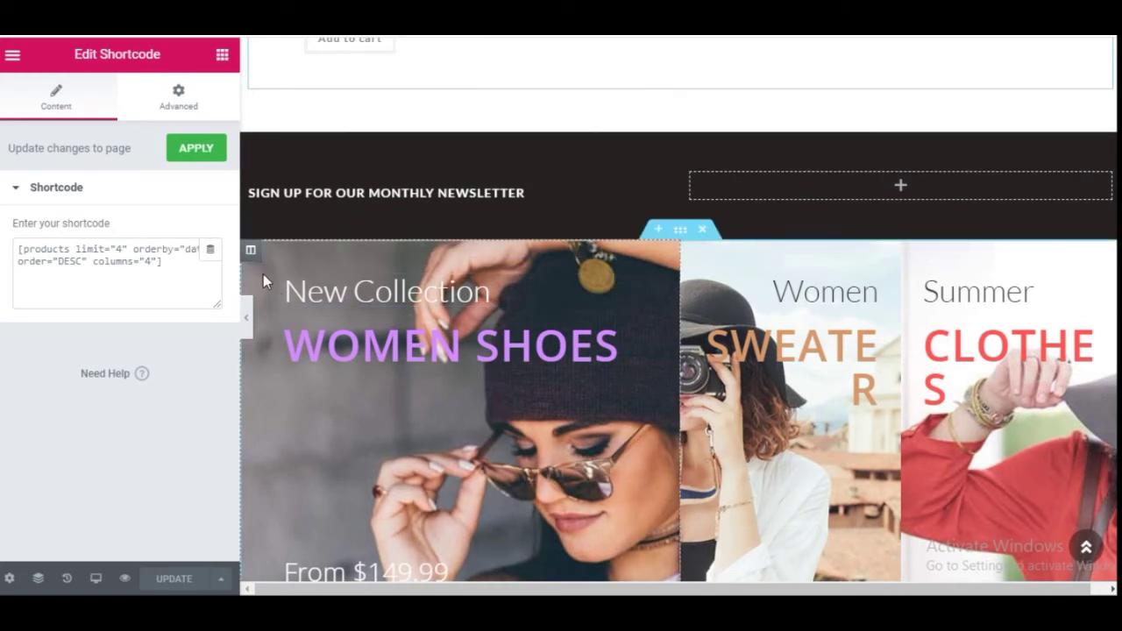
scroll(747, 131, "down", 2)
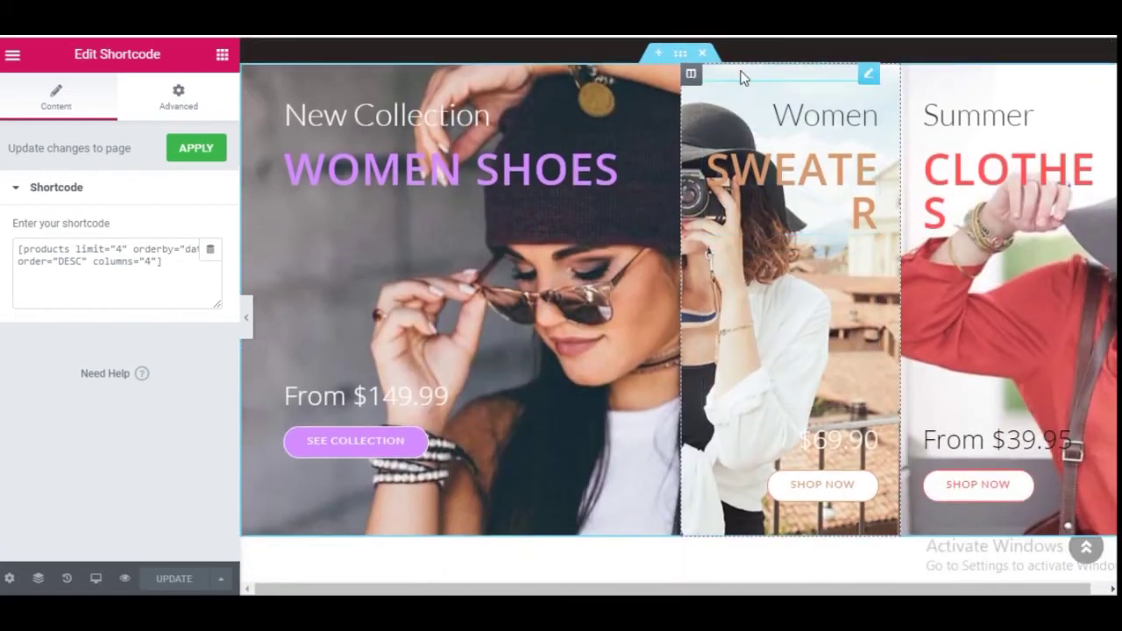
left_click(776, 84)
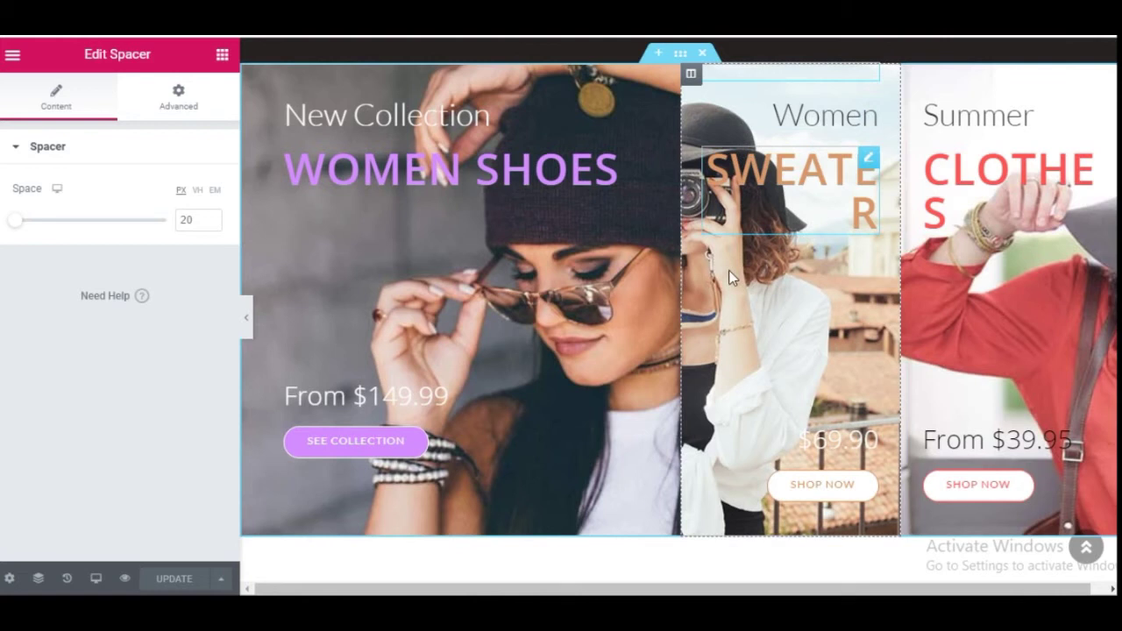
left_click(691, 75)
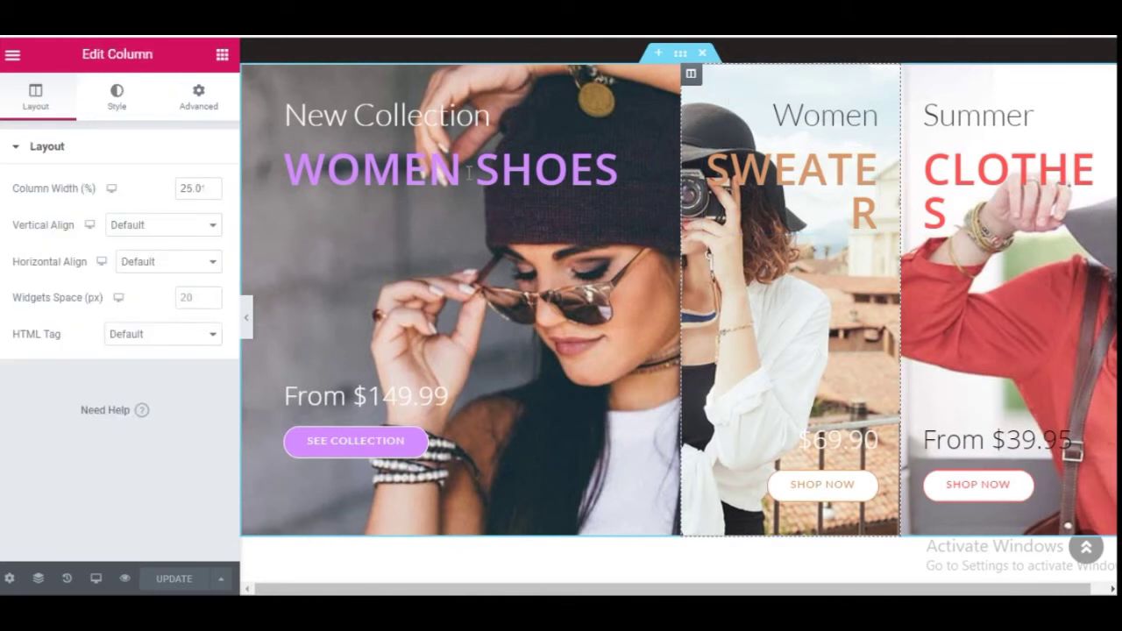
left_click(117, 98)
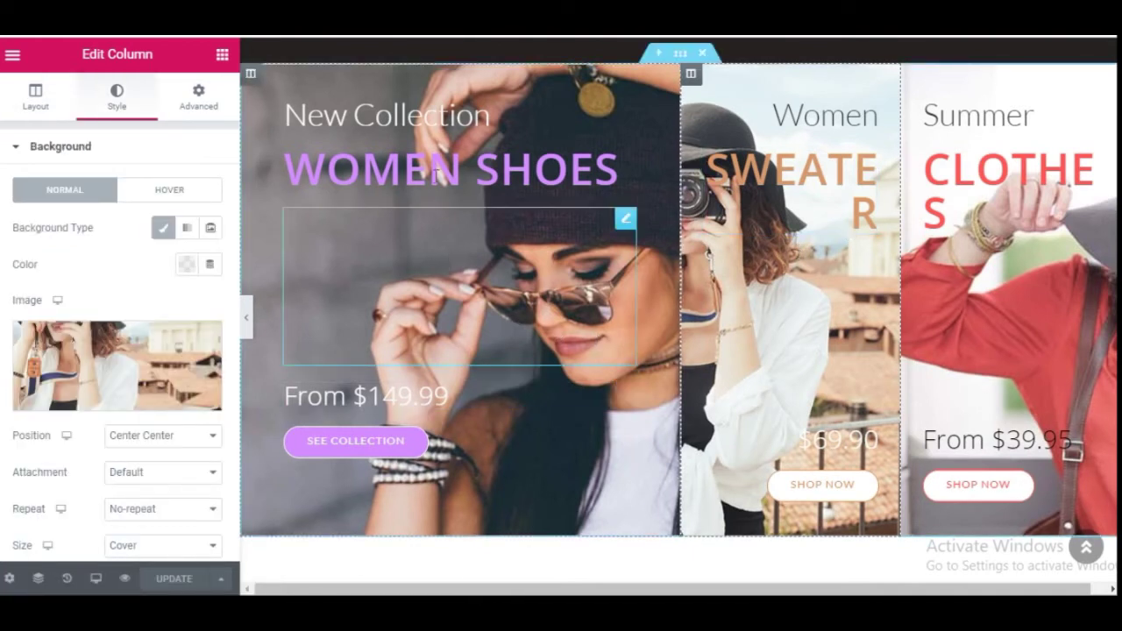
Examine the background style settings of the Women Shoes and Summer Clothes promo columns.
left_click(251, 74)
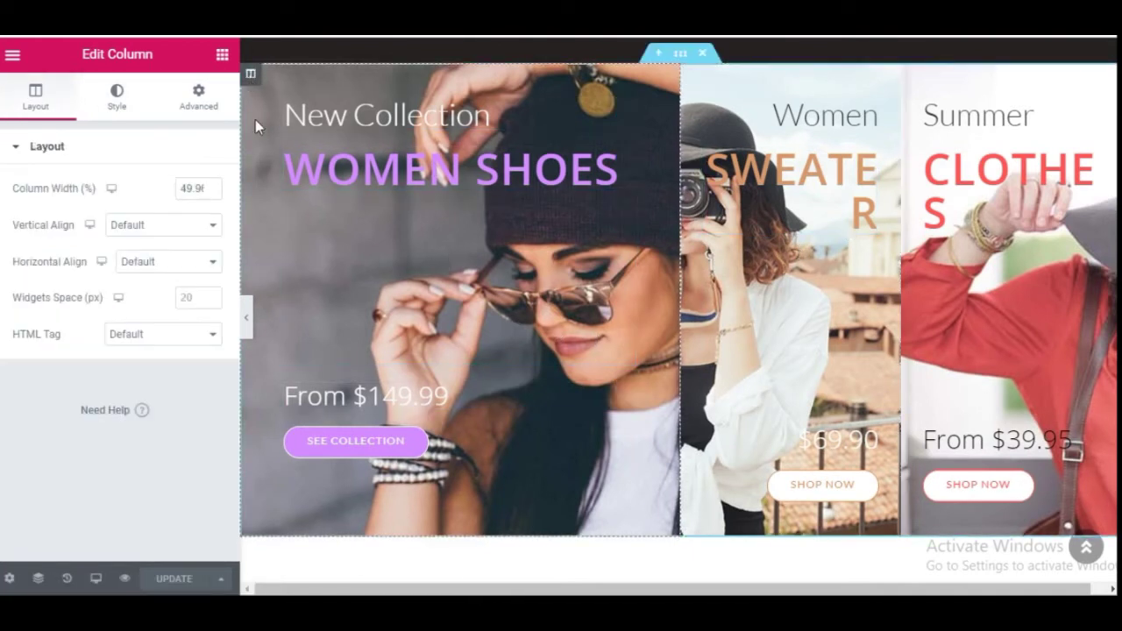
left_click(117, 97)
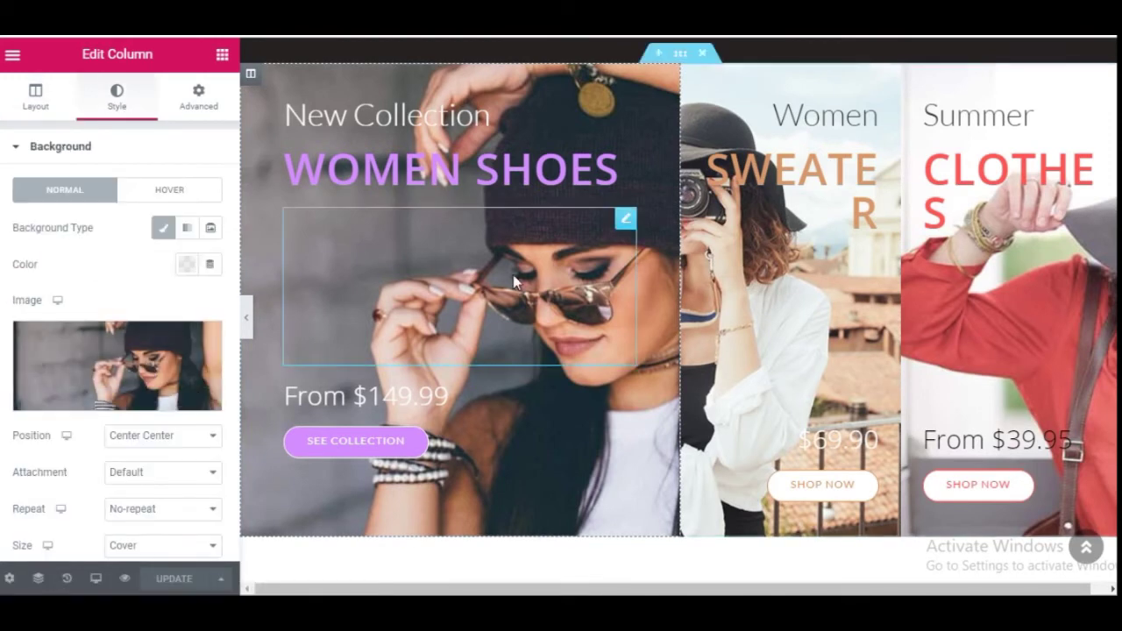
scroll(511, 274, "down", 4)
scroll(855, 263, "up", 4)
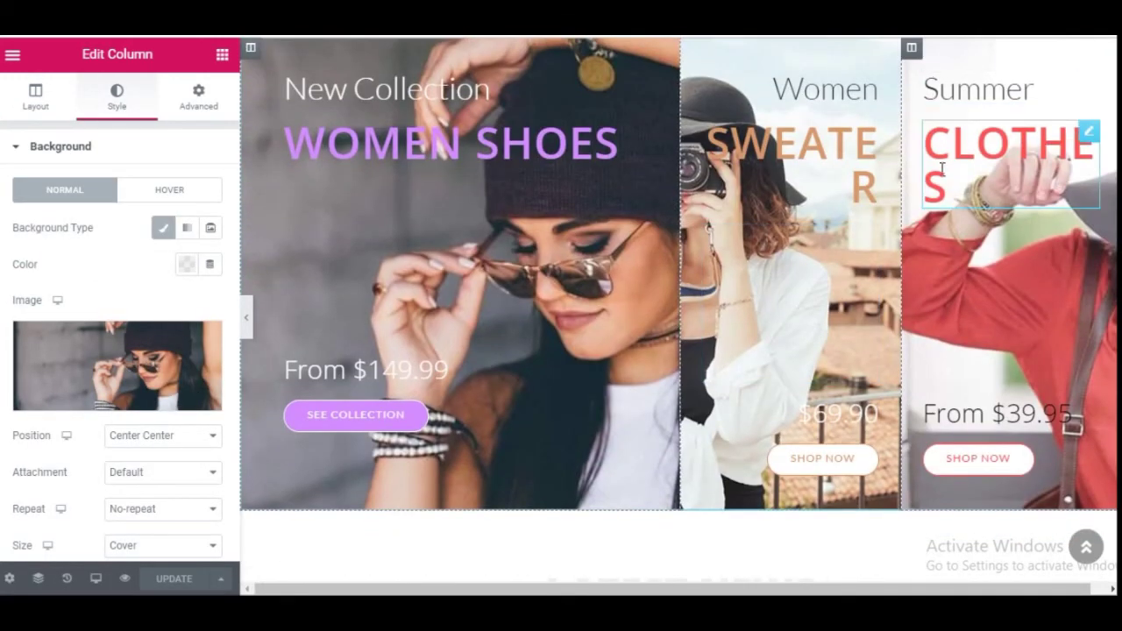
left_click(913, 50)
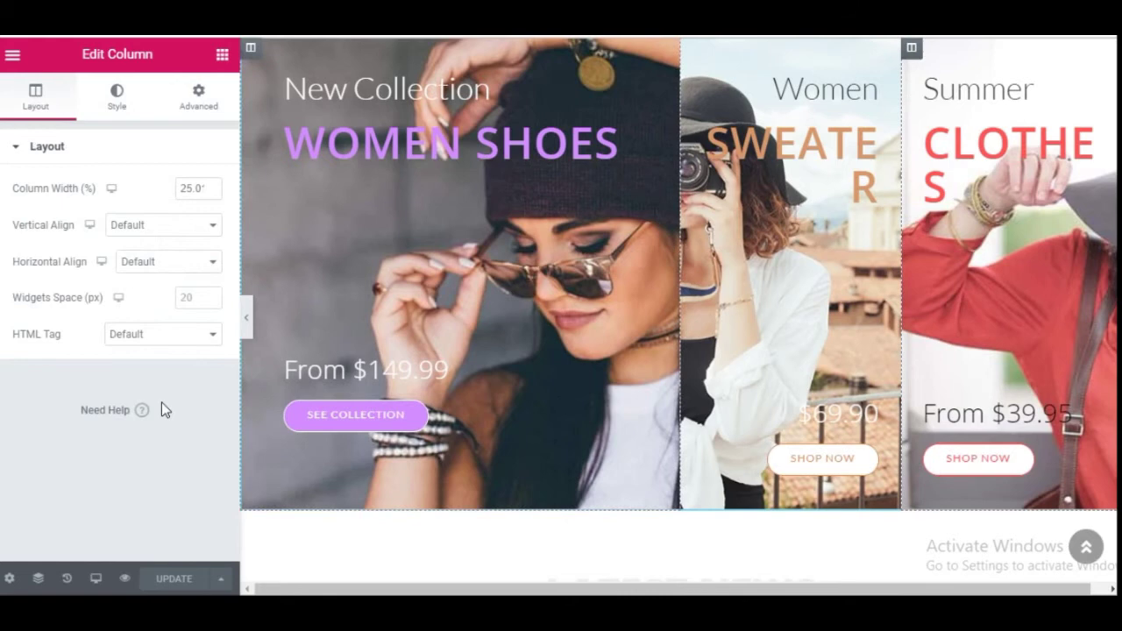
left_click(116, 97)
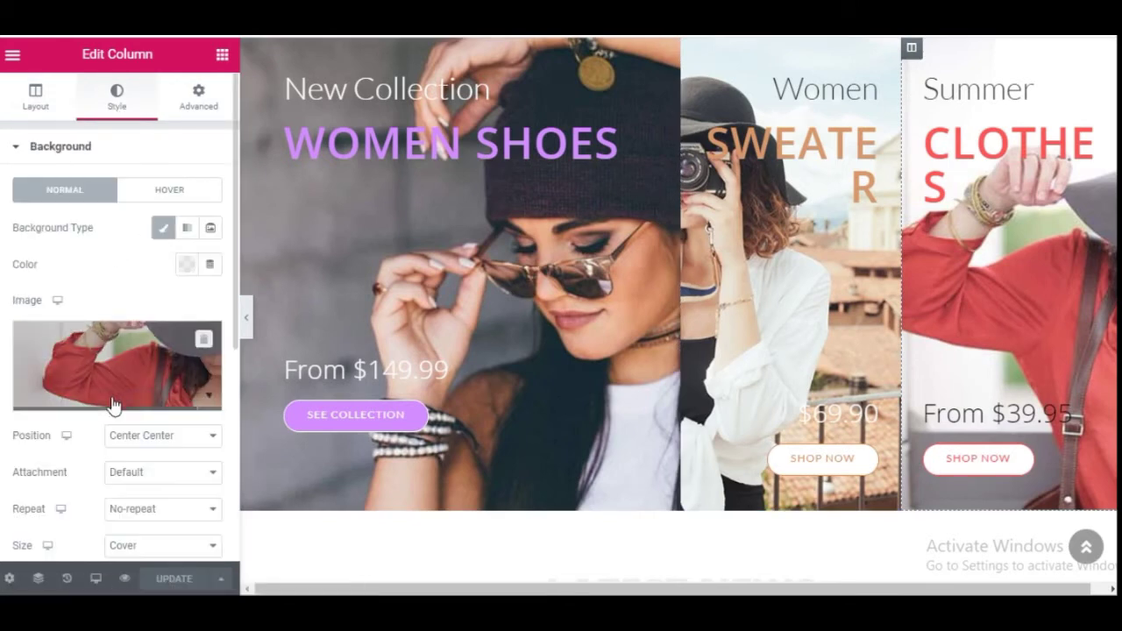
Look over the Latest News heading, the shipping and support boxes, and the footer widgets at the page end.
scroll(896, 449, "down", 3)
scroll(591, 292, "down", 6)
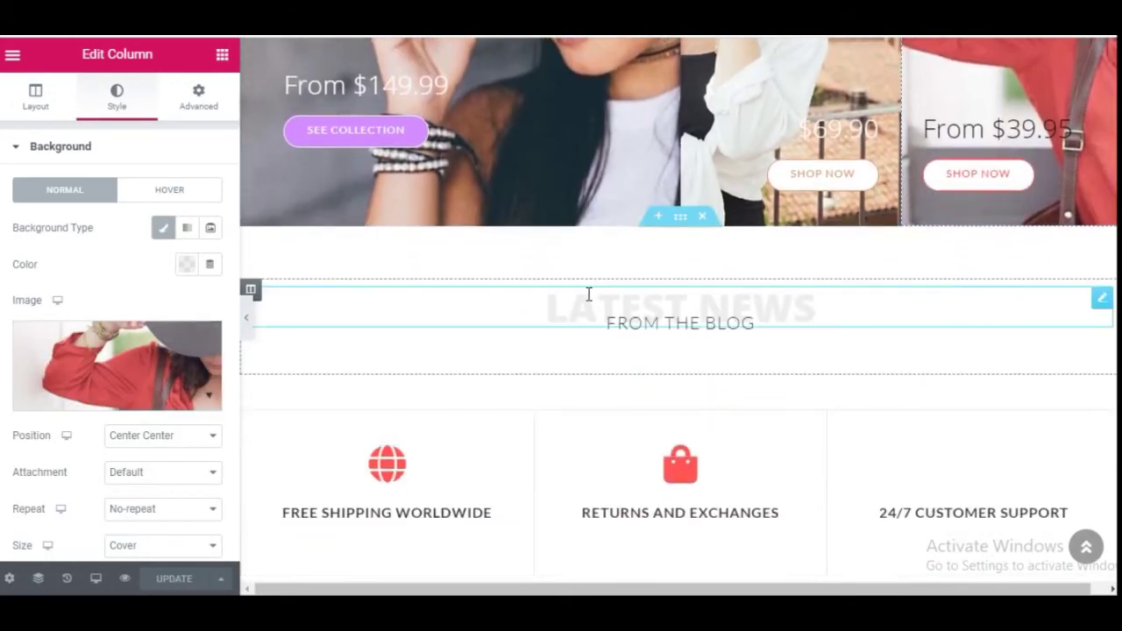
scroll(467, 311, "down", 5)
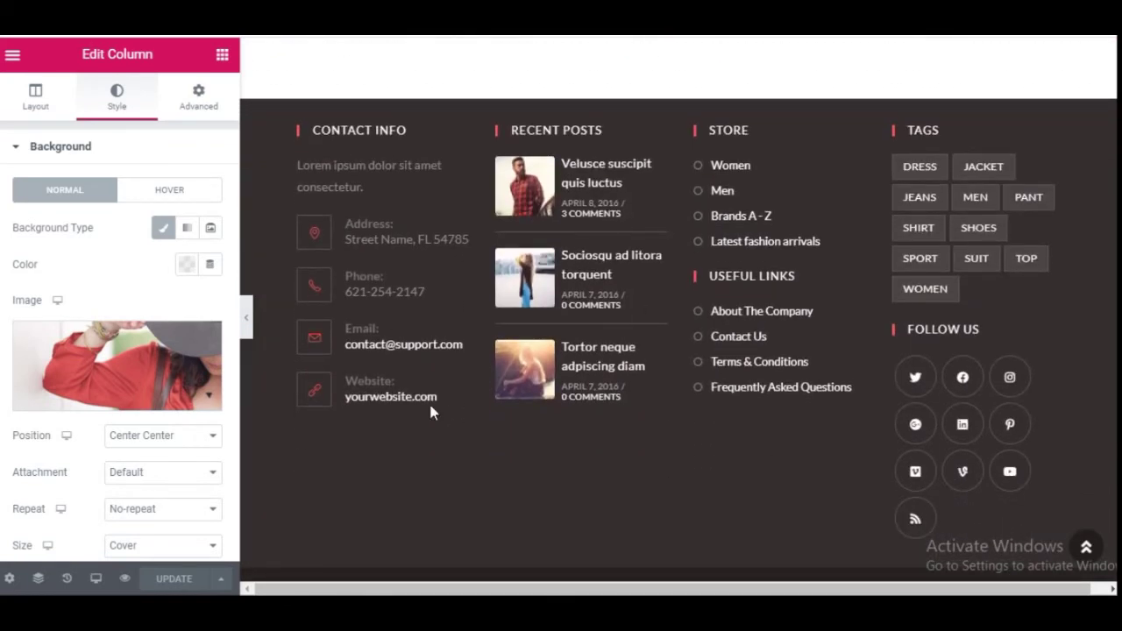
scroll(472, 219, "down", 1)
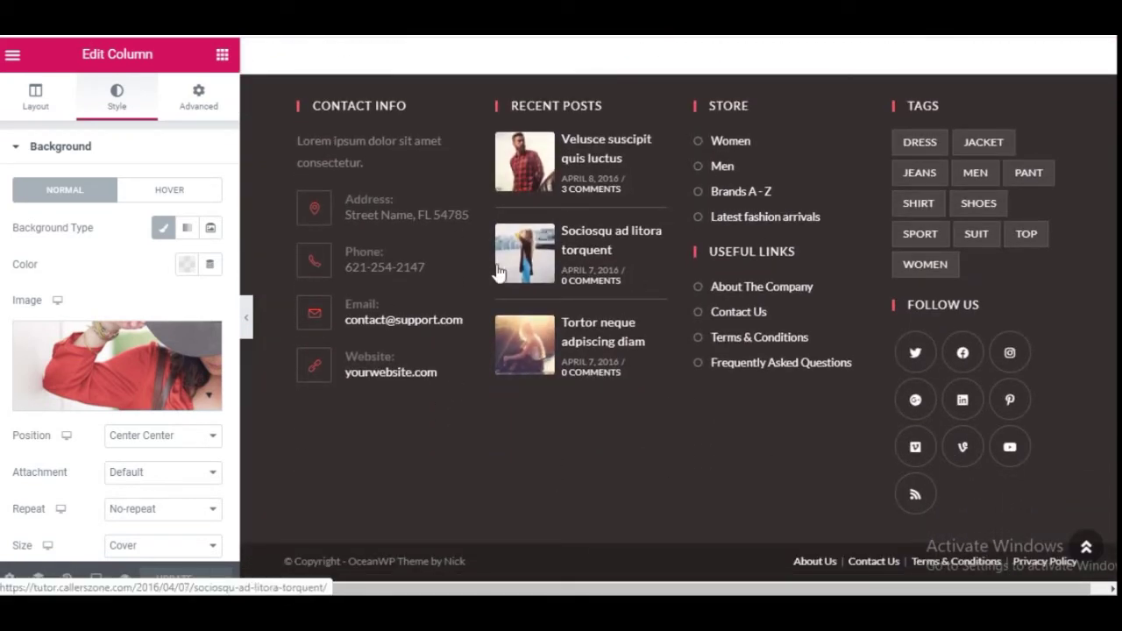
Change the title of the heading above New Arrivals to "Check Ourjj".
scroll(487, 384, "up", 20)
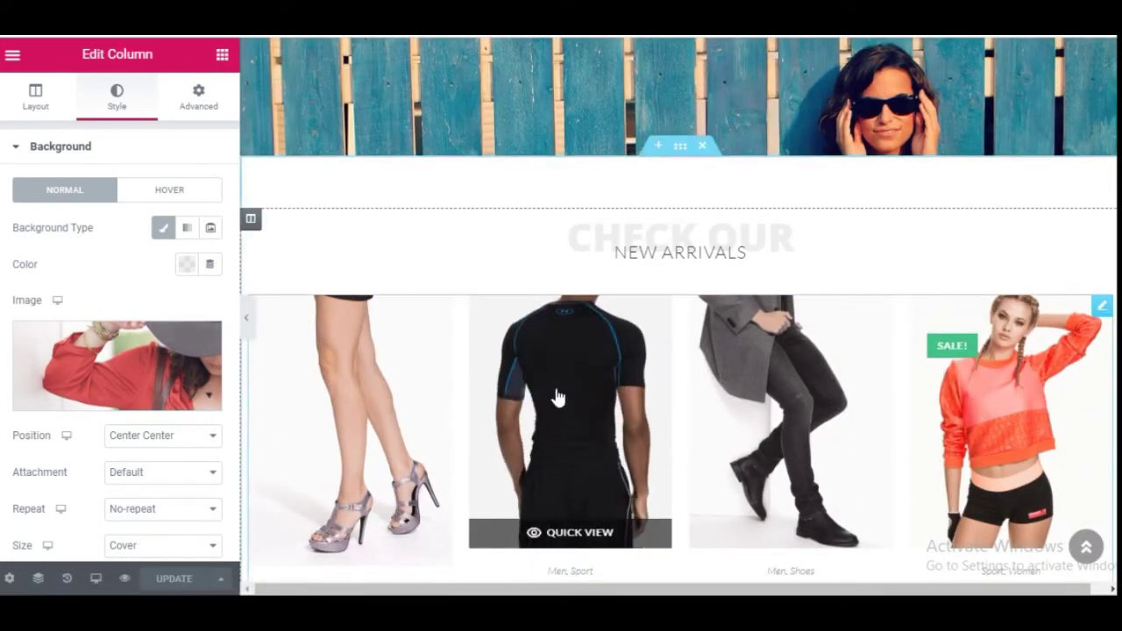
left_click(651, 235)
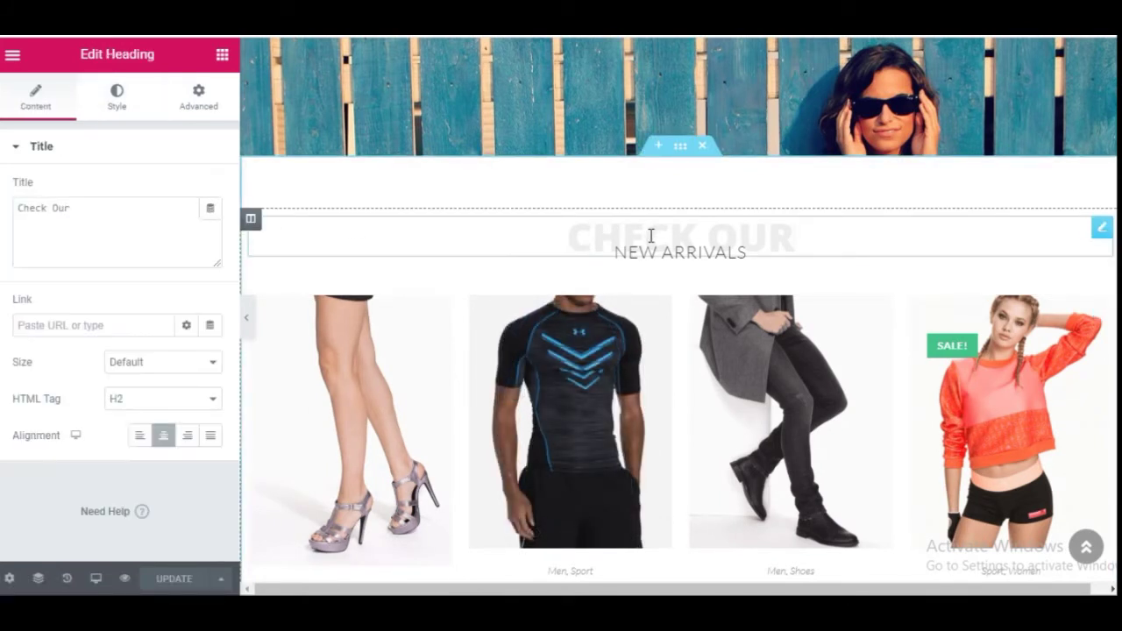
type("jj")
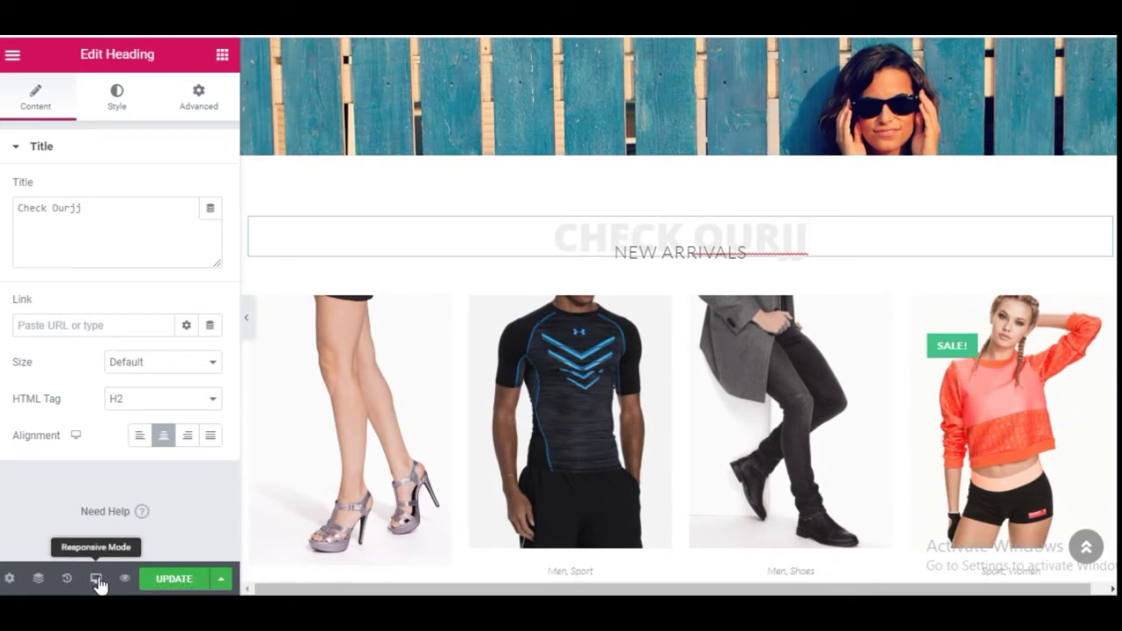
Preview the homepage in the 360px mobile view, look through its sections, and return to the desktop view.
left_click(98, 581)
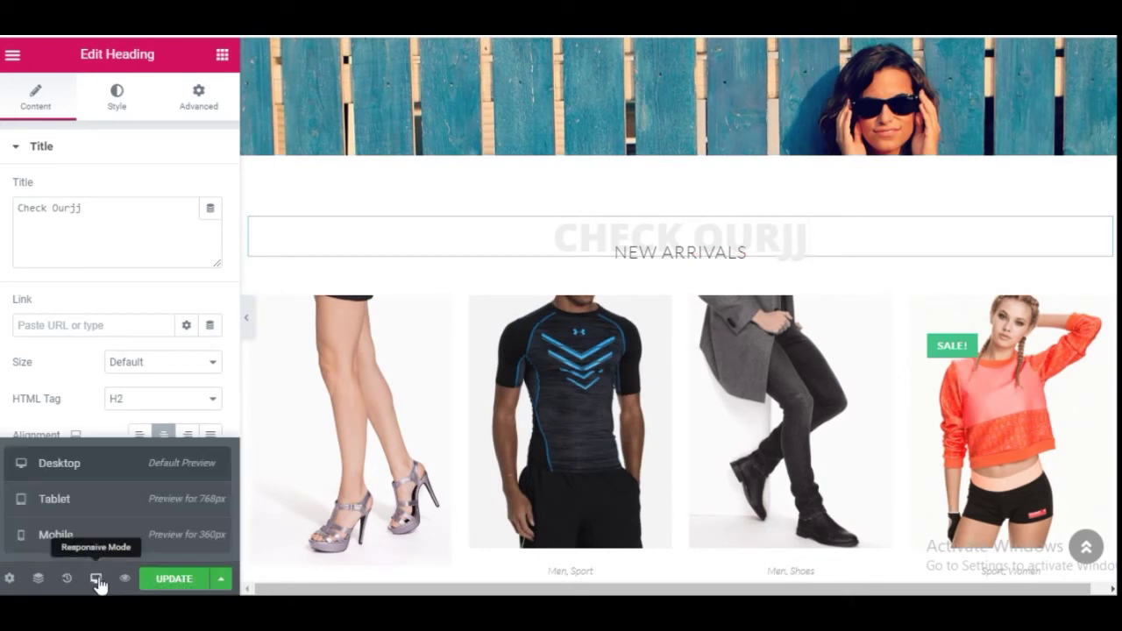
left_click(77, 535)
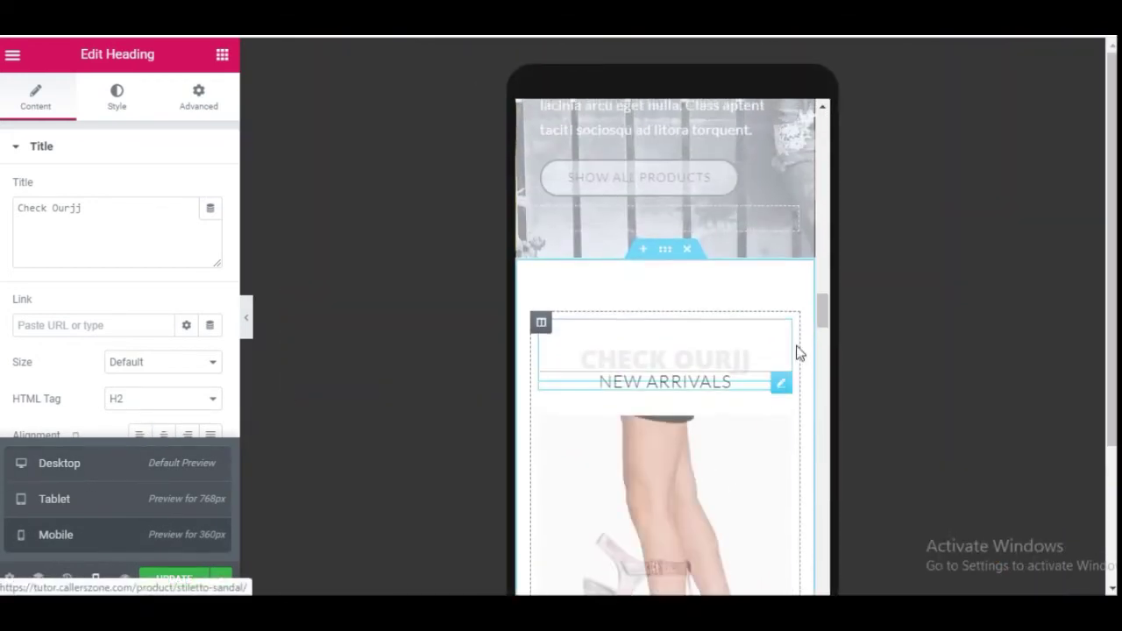
left_click_drag(824, 309, 797, 595)
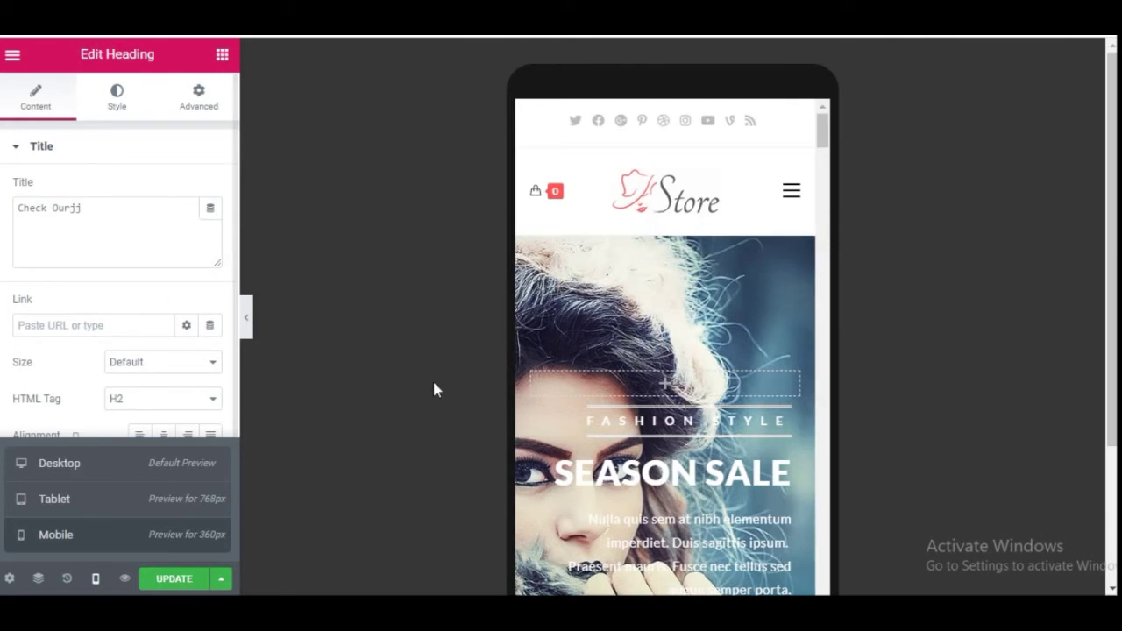
left_click(65, 479)
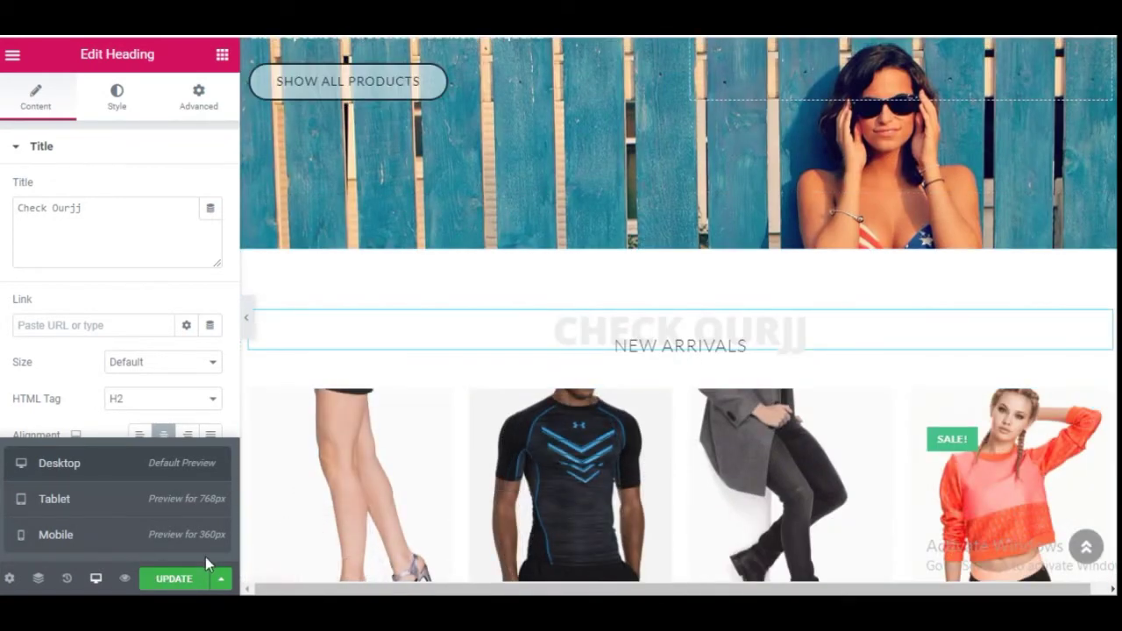
Update the homepage with the heading change and look over the New Arrivals products and the summer banner.
left_click(172, 583)
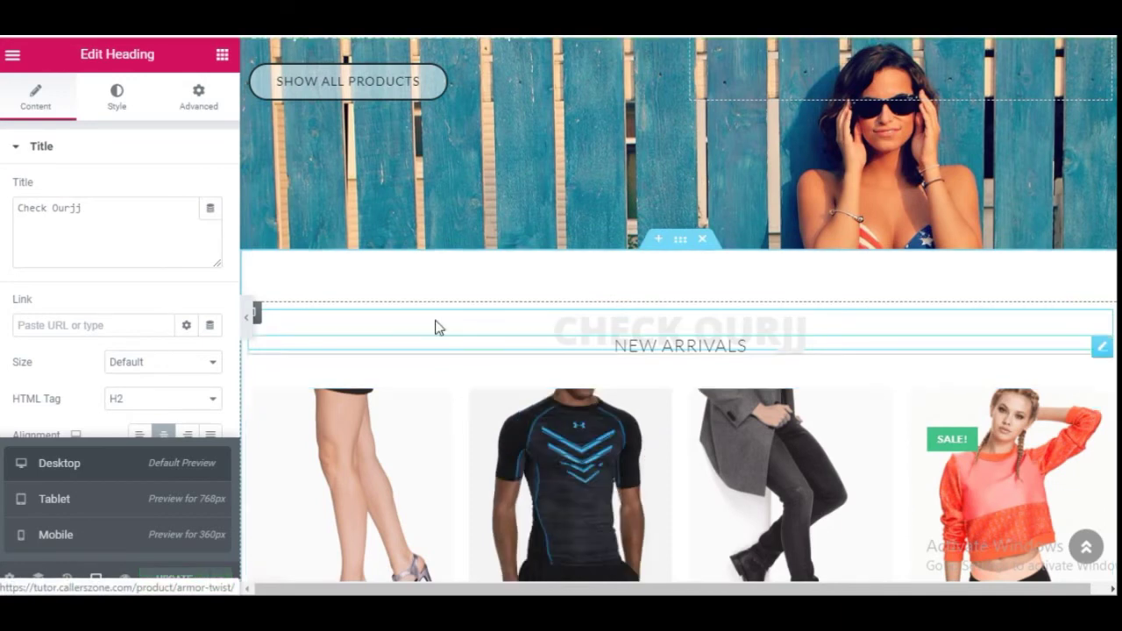
scroll(441, 312, "down", 3)
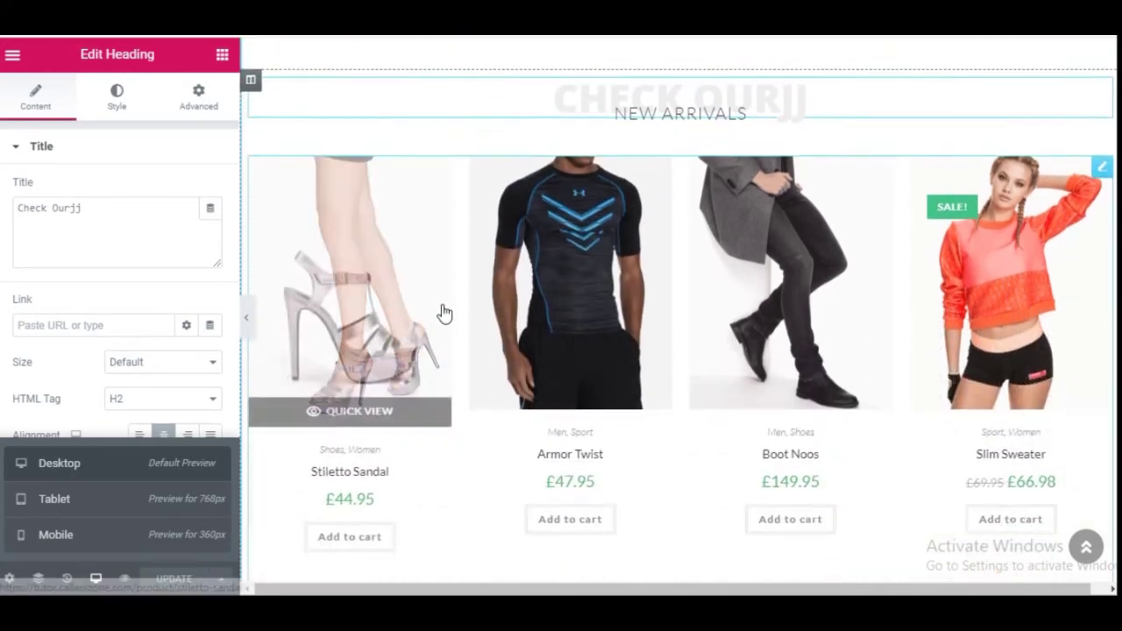
scroll(537, 215, "down", 3)
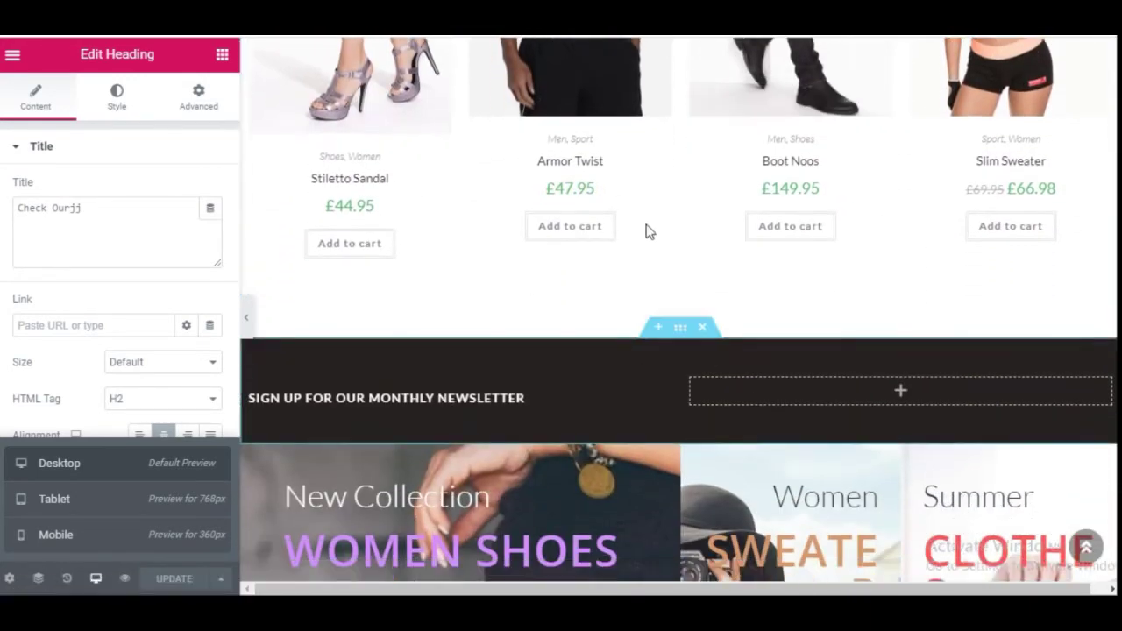
scroll(549, 325, "up", 1)
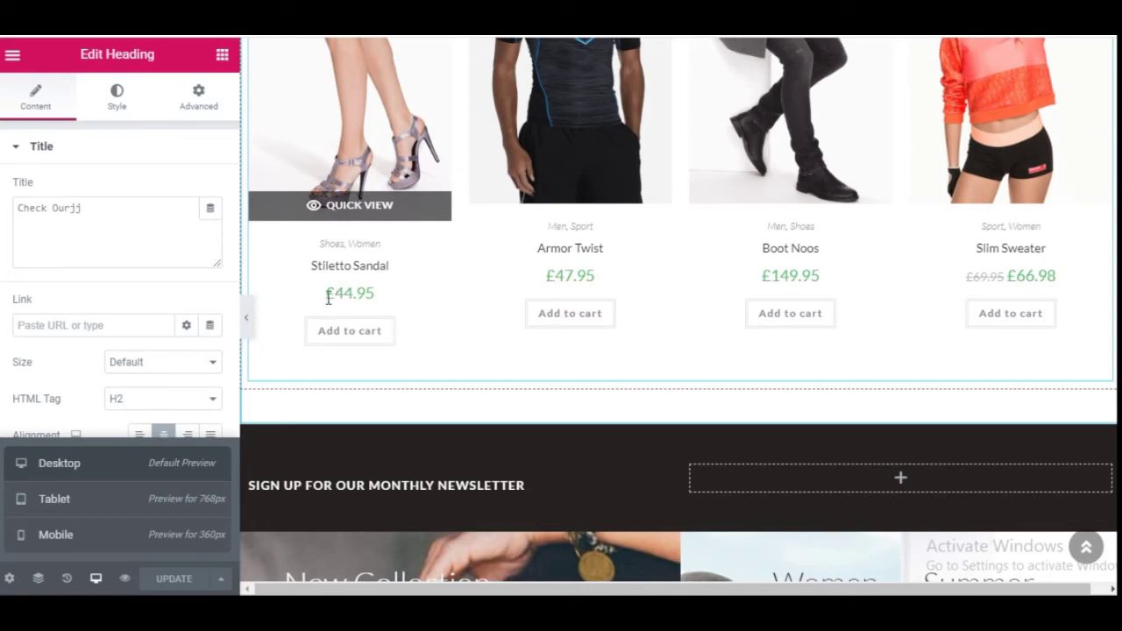
scroll(404, 313, "up", 7)
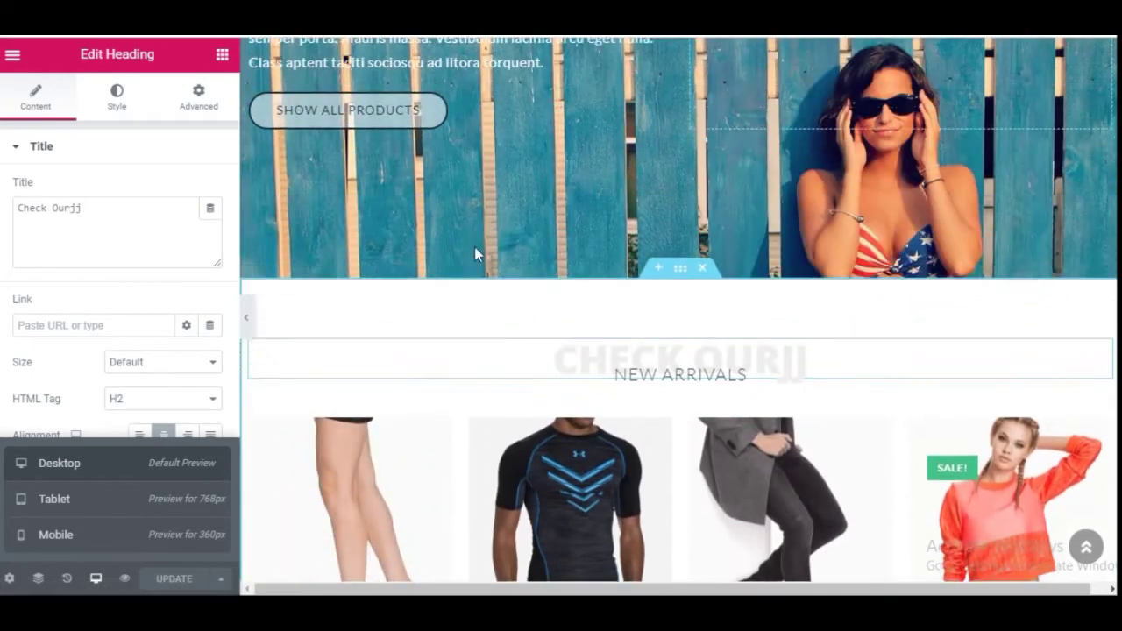
scroll(447, 351, "up", 5)
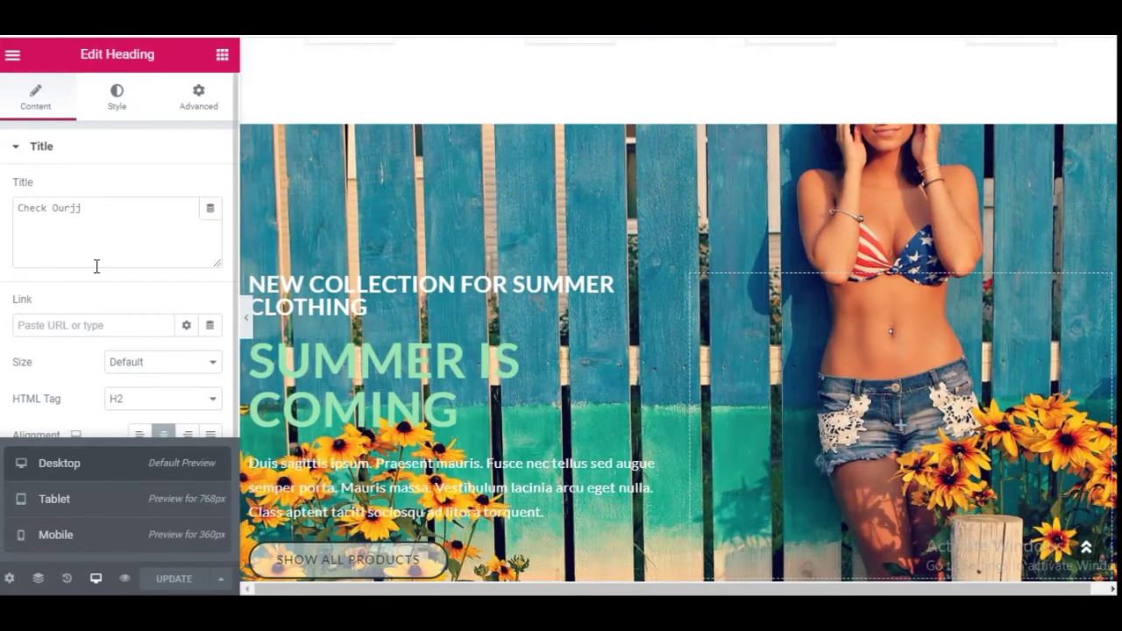
Glance at the page settings, exit Elementor to the WordPress dashboard, and dismiss the block editor's welcome guide.
left_click(140, 164)
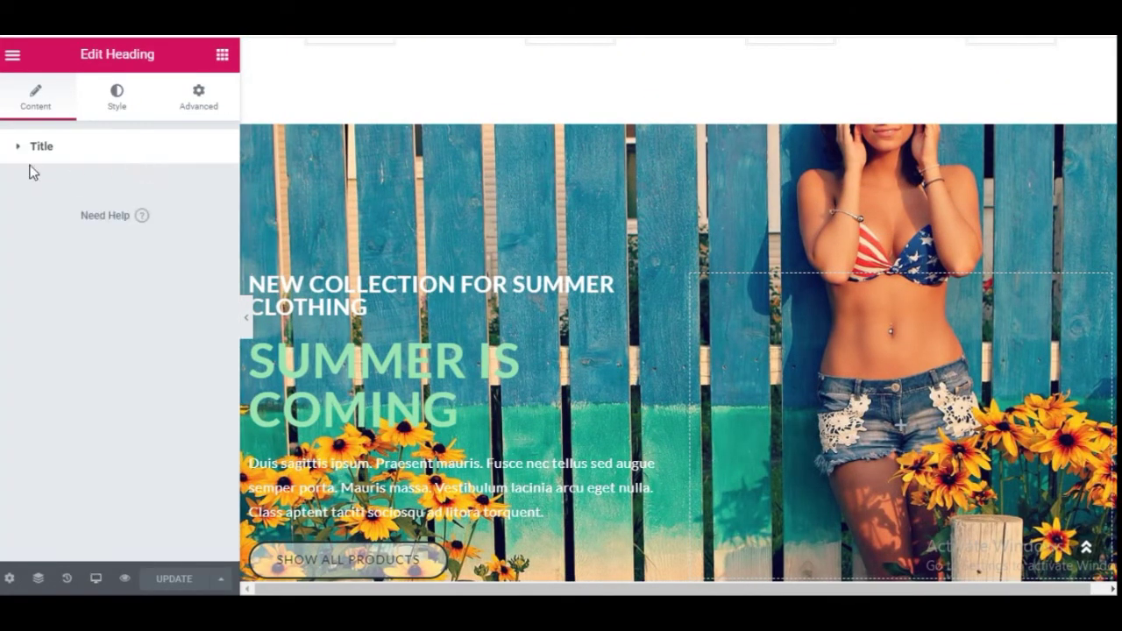
left_click(9, 578)
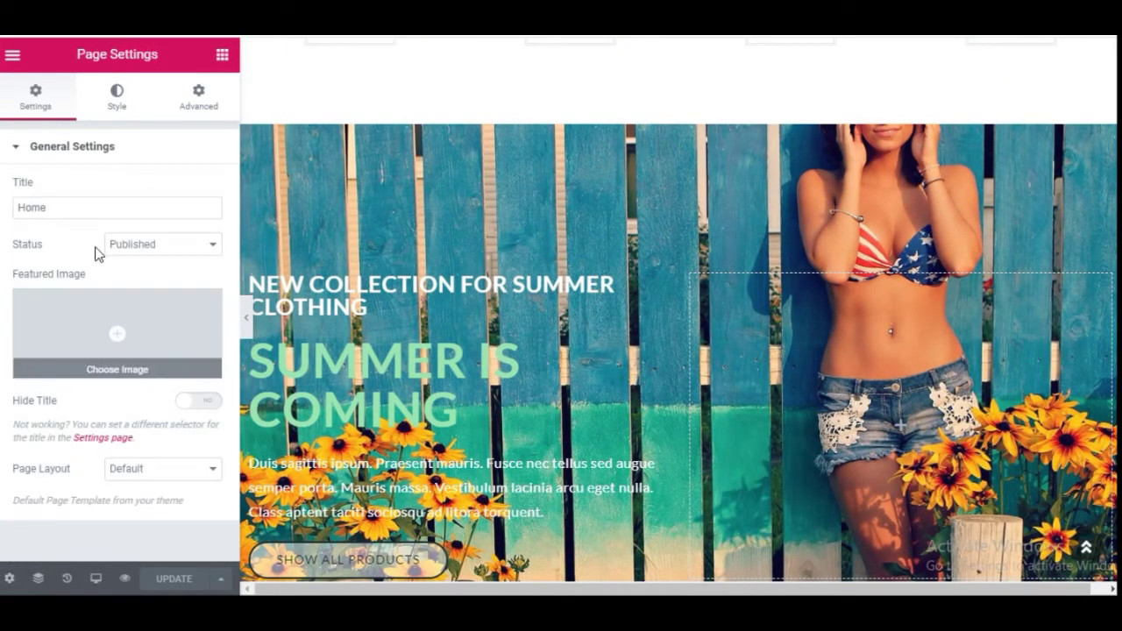
left_click(12, 58)
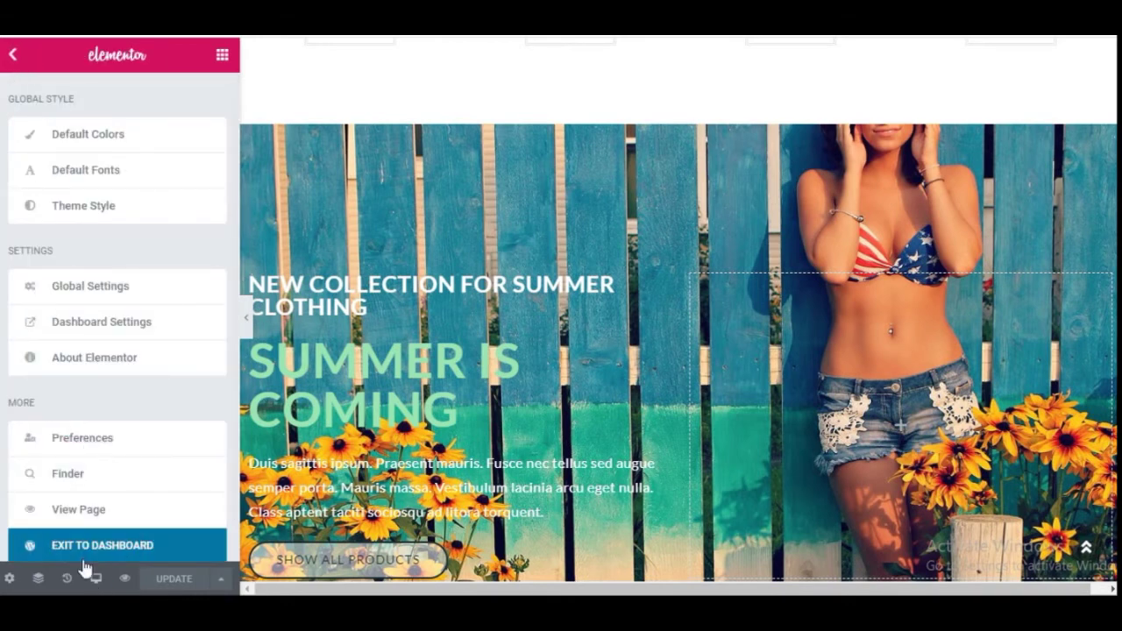
left_click(85, 545)
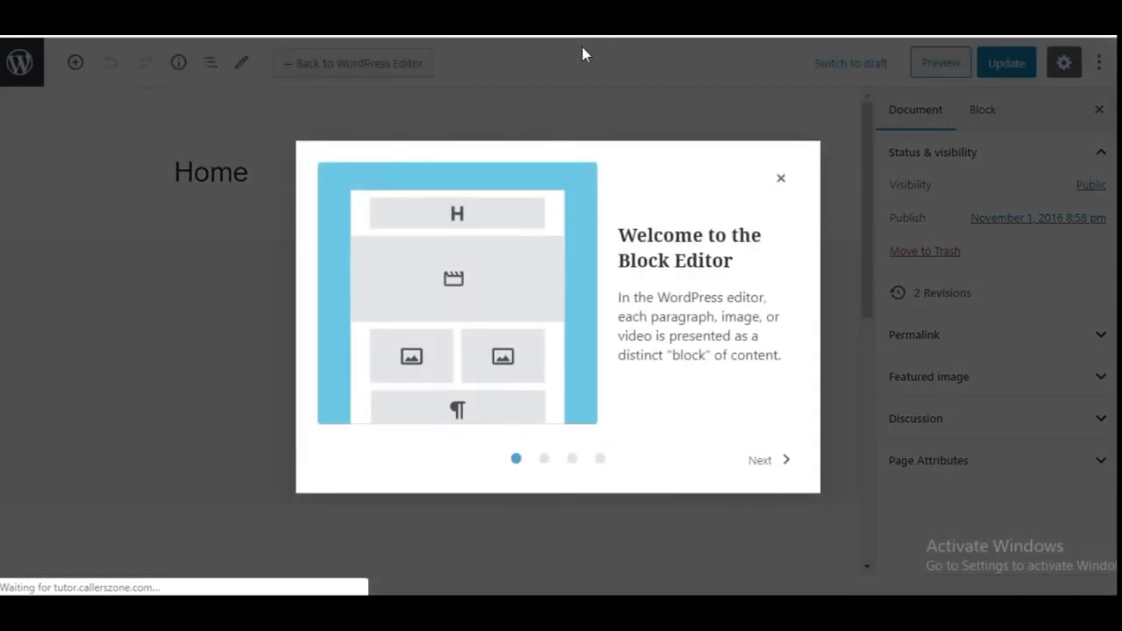
left_click(780, 180)
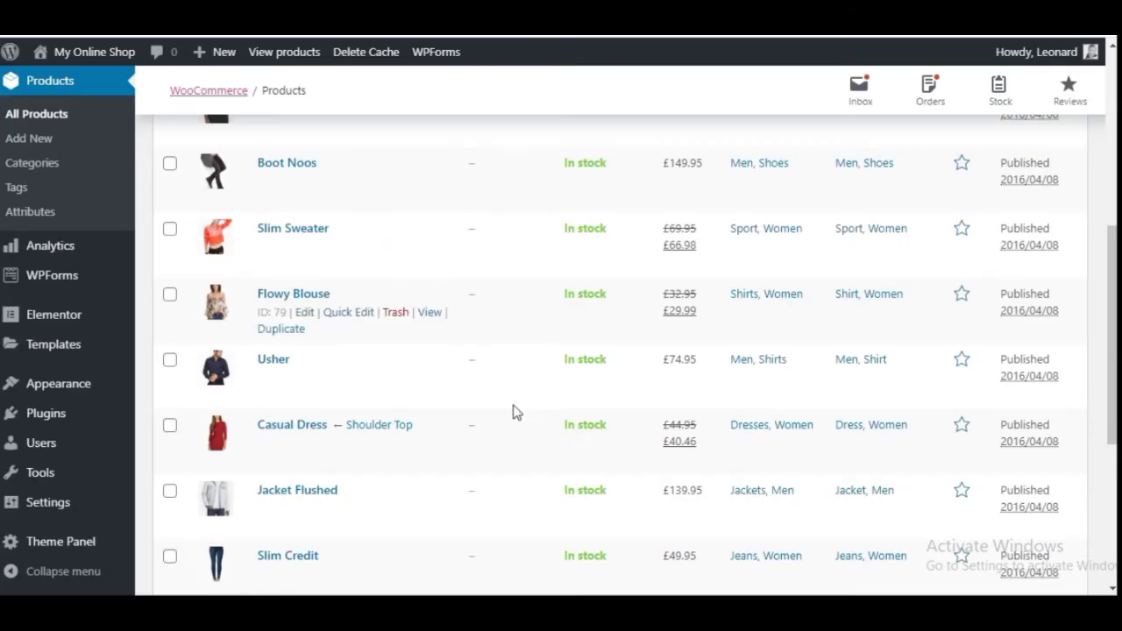
Look through the WooCommerce product list and open the Stiletto Sandal product for editing.
scroll(325, 408, "up", 5)
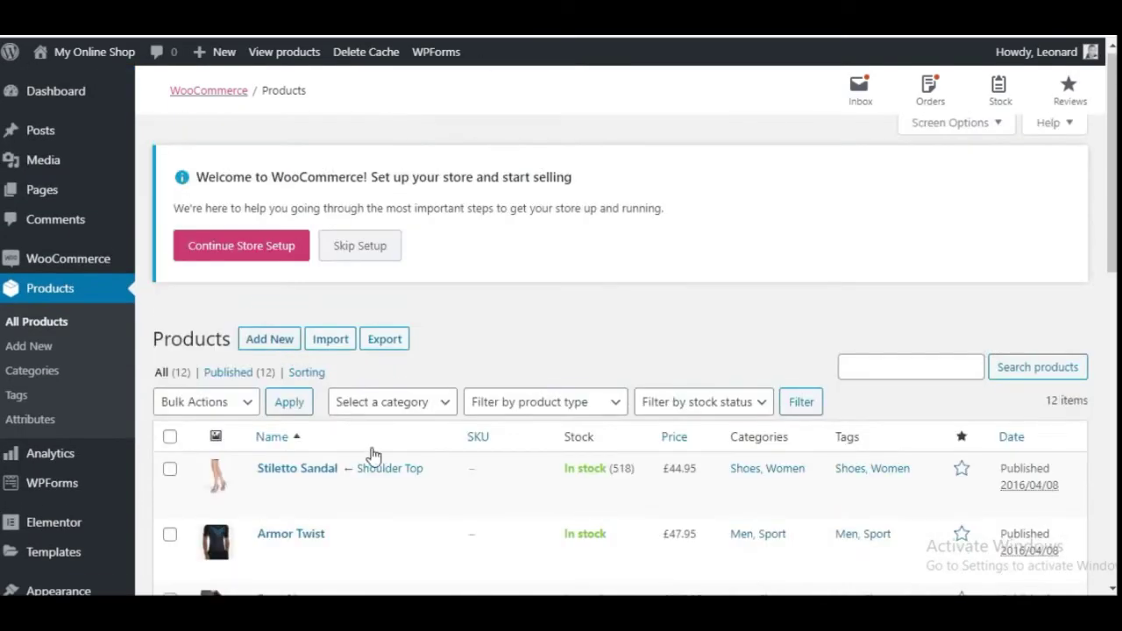
scroll(187, 439, "down", 3)
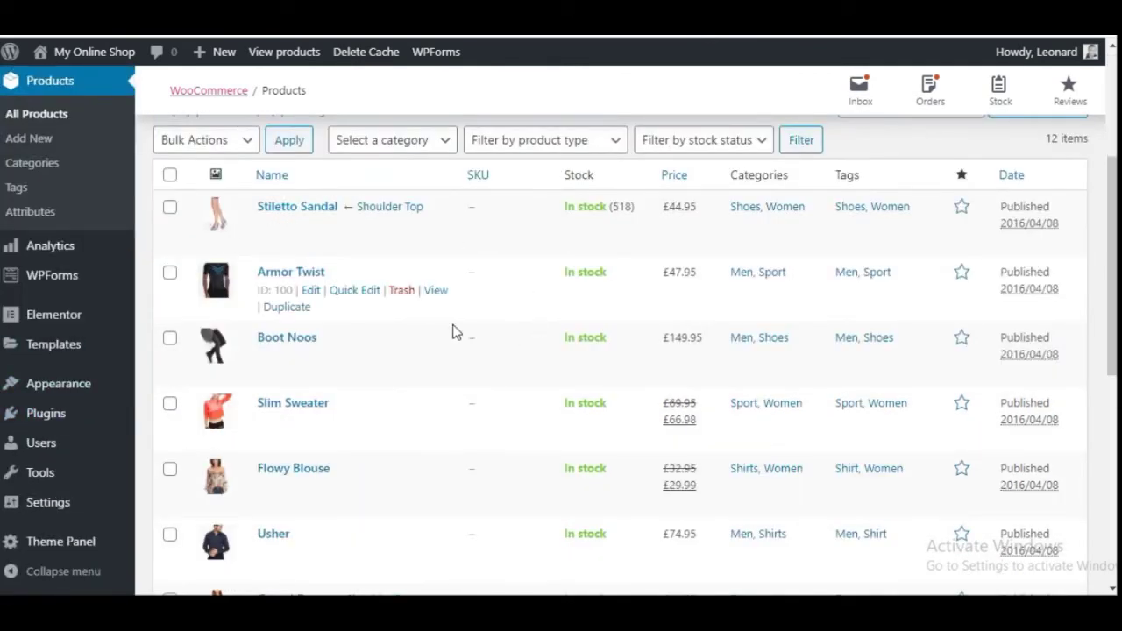
left_click(292, 211)
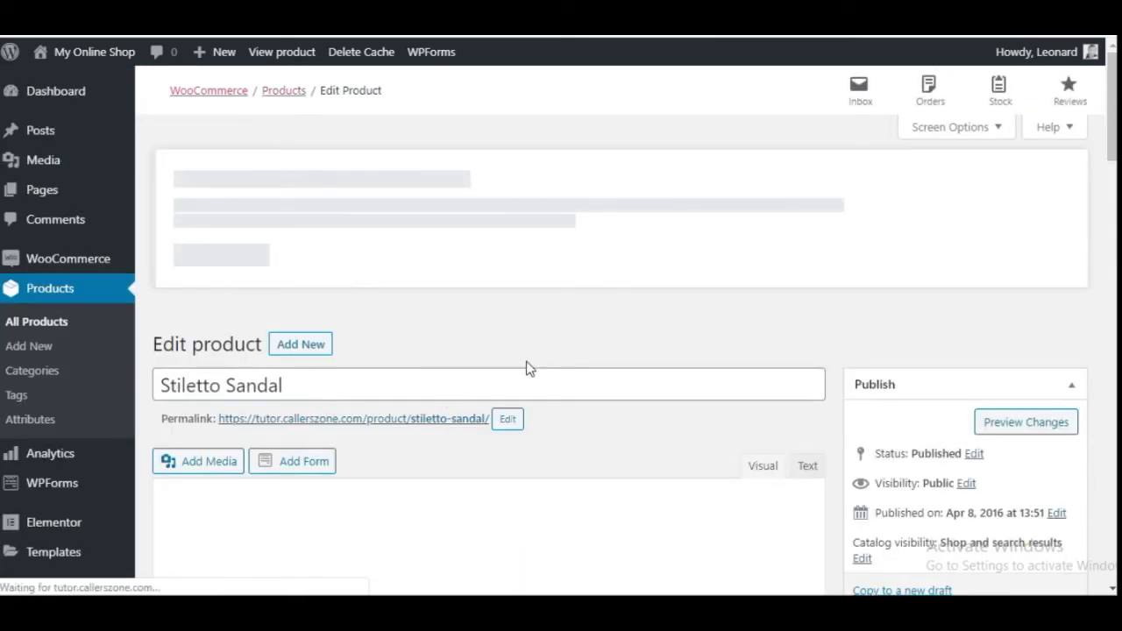
Examine the Stiletto Sandal's categories, tags, OceanWP settings, price, short description, product image and gallery.
scroll(406, 356, "down", 6)
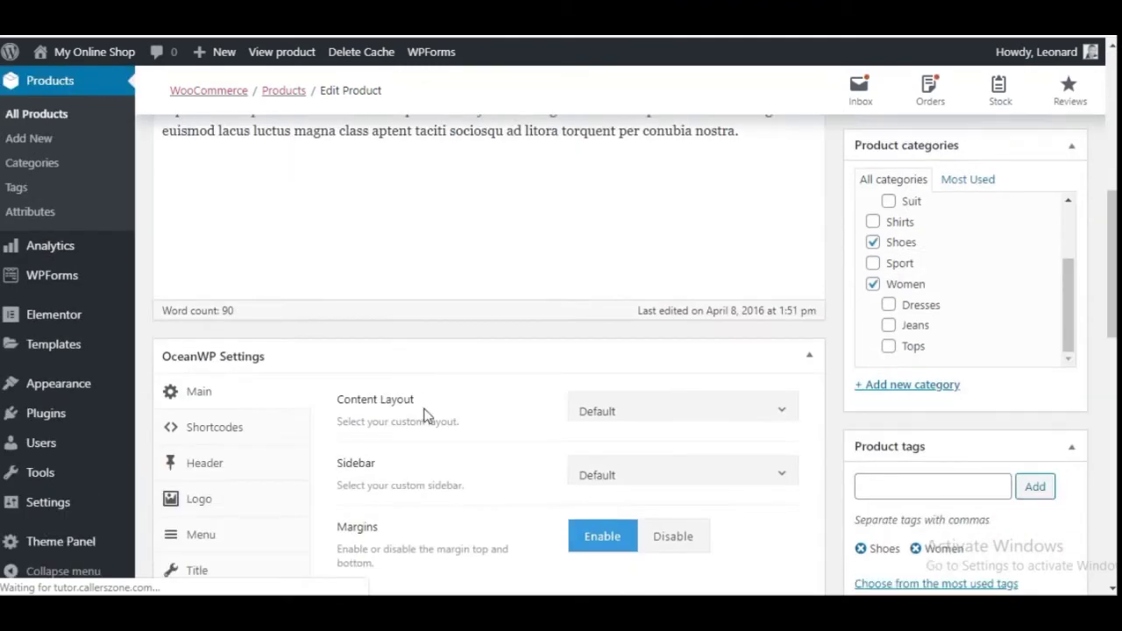
scroll(421, 411, "down", 8)
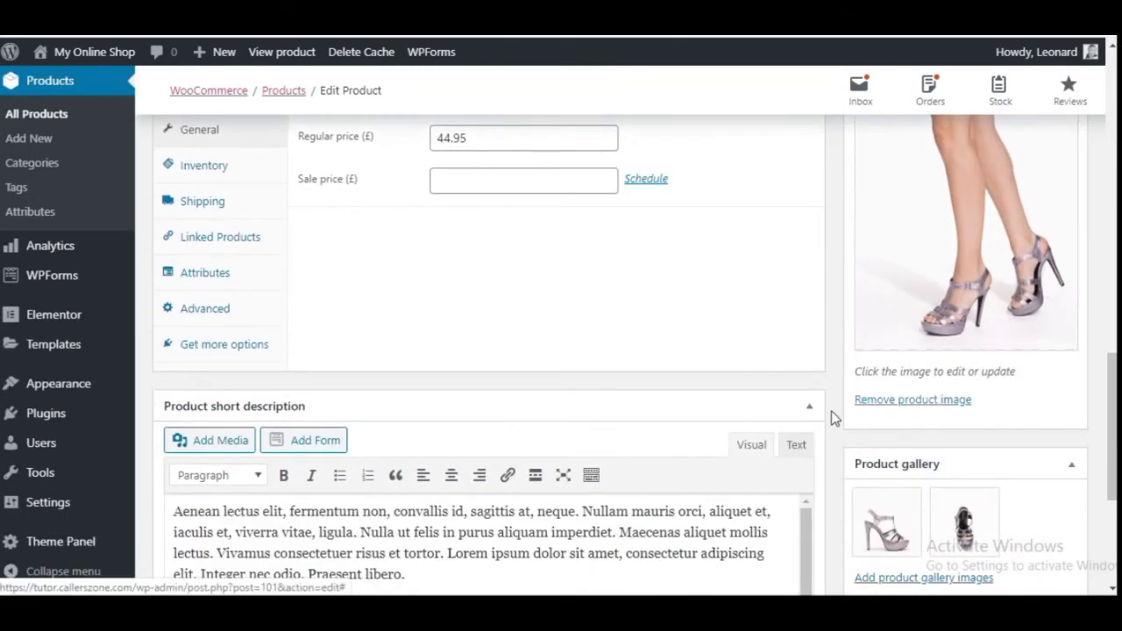
scroll(835, 418, "down", 5)
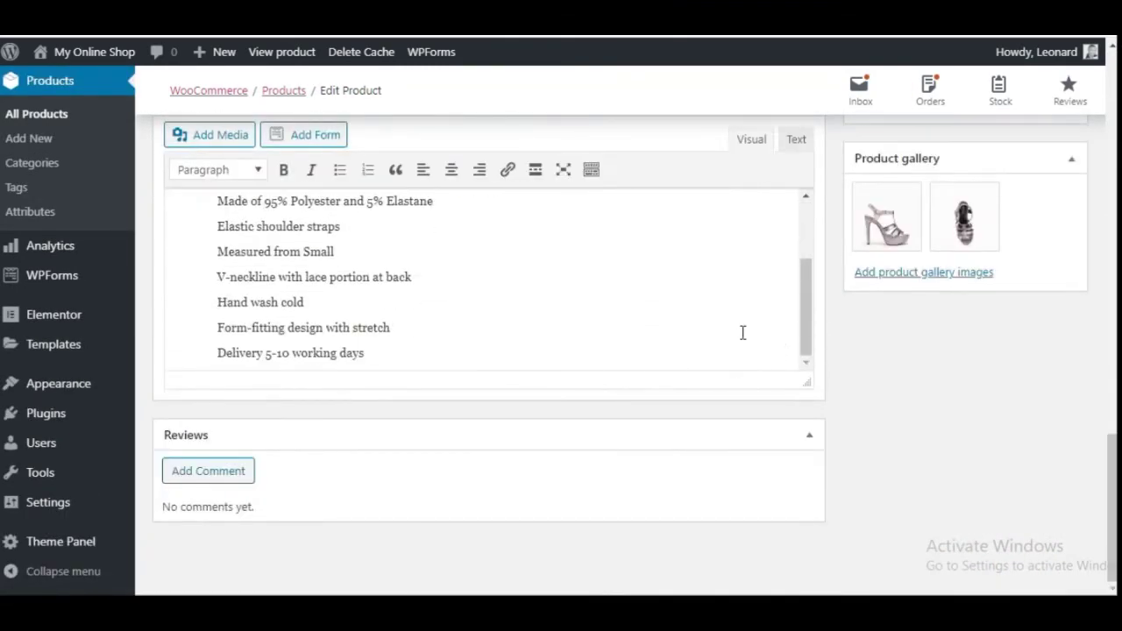
scroll(743, 332, "up", 5)
scroll(498, 478, "down", 2)
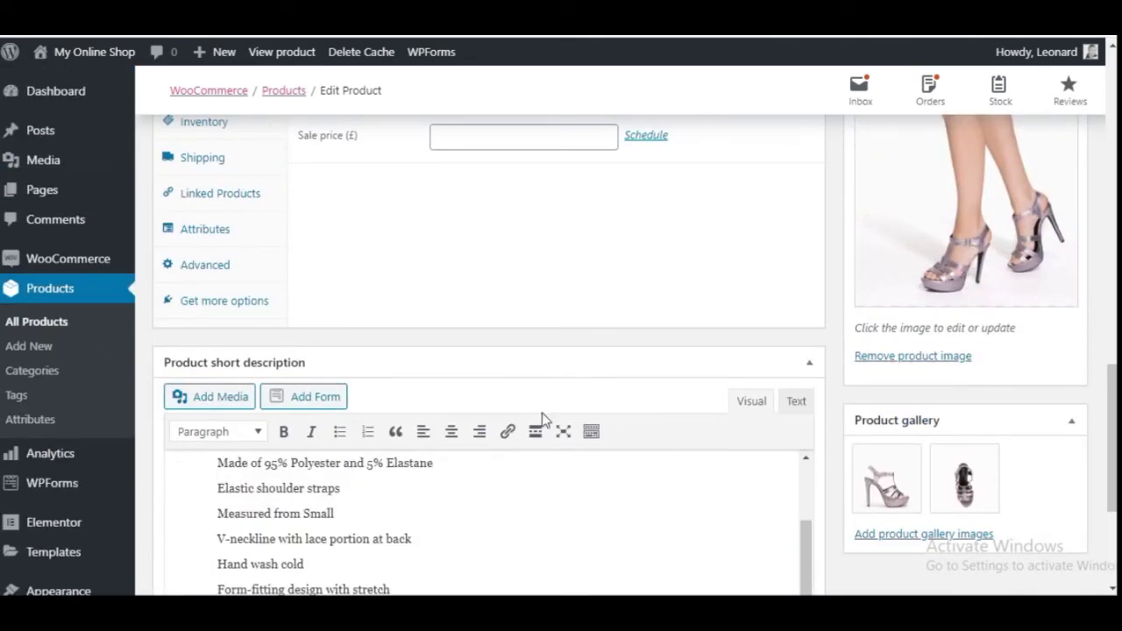
scroll(535, 412, "up", 4)
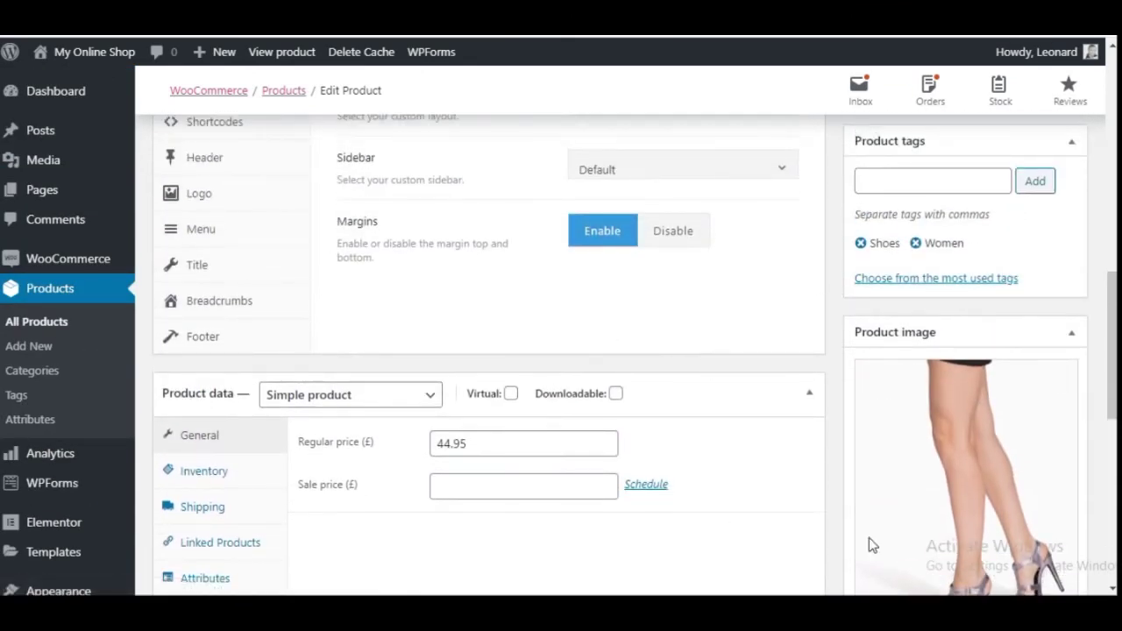
scroll(429, 399, "up", 2)
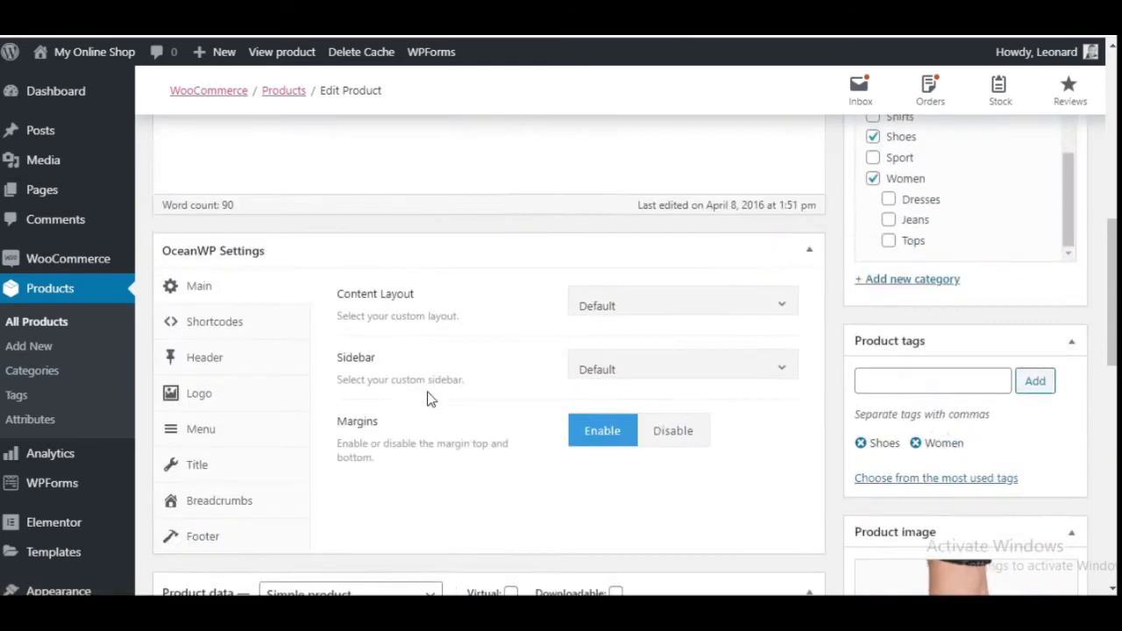
Review the Stiletto Sandal's product name, description, short description, reviews section and gallery images.
scroll(429, 399, "up", 5)
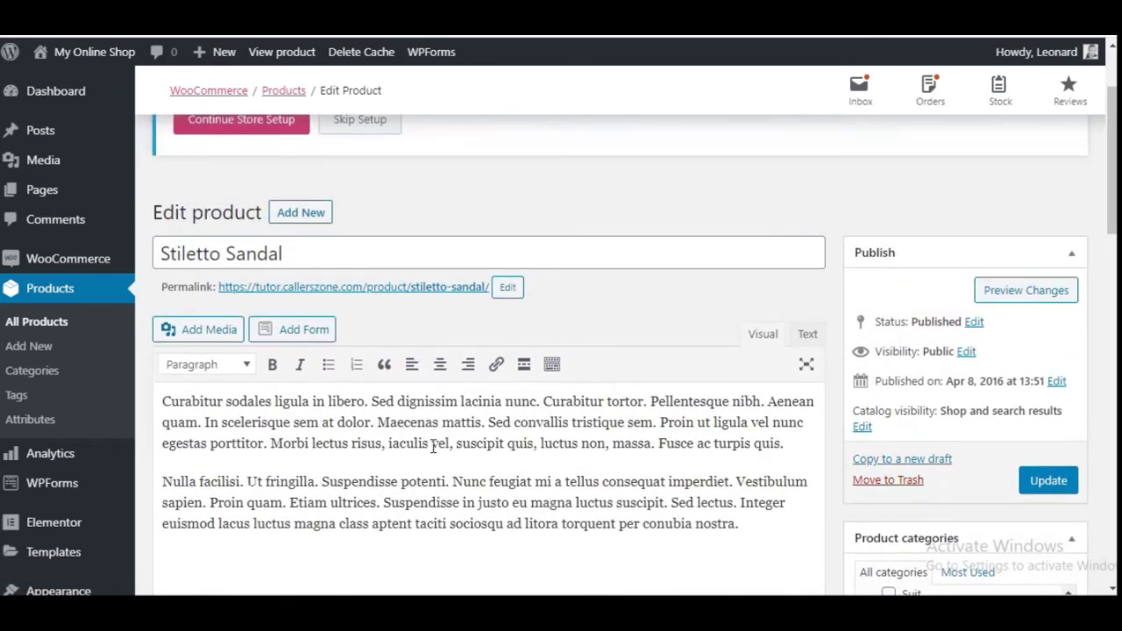
left_click(331, 254)
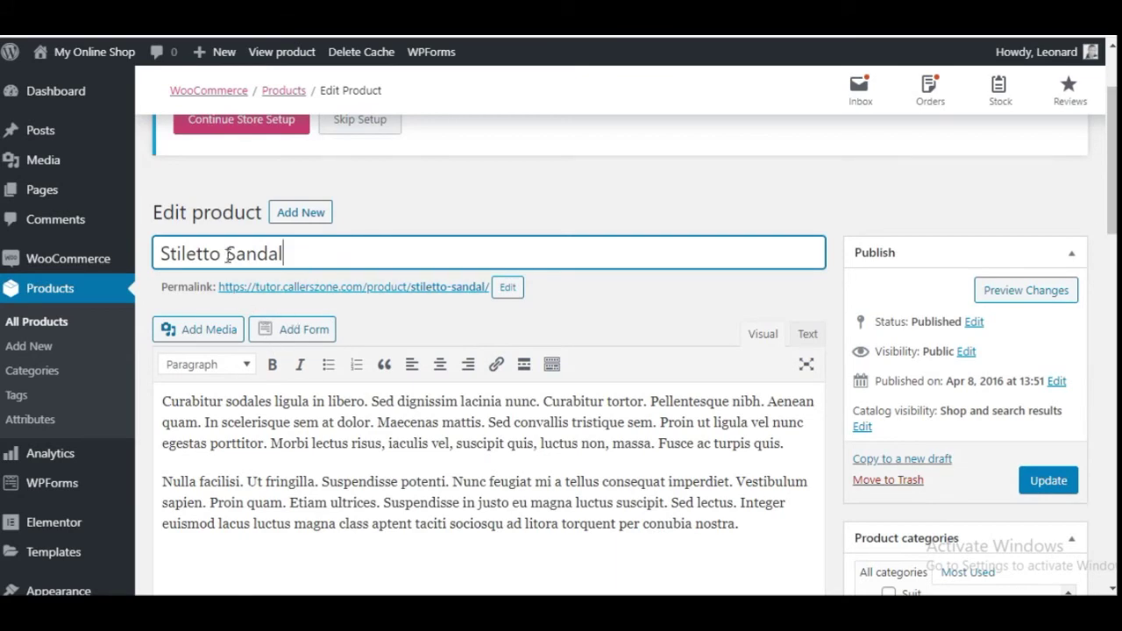
scroll(444, 254, "down", 10)
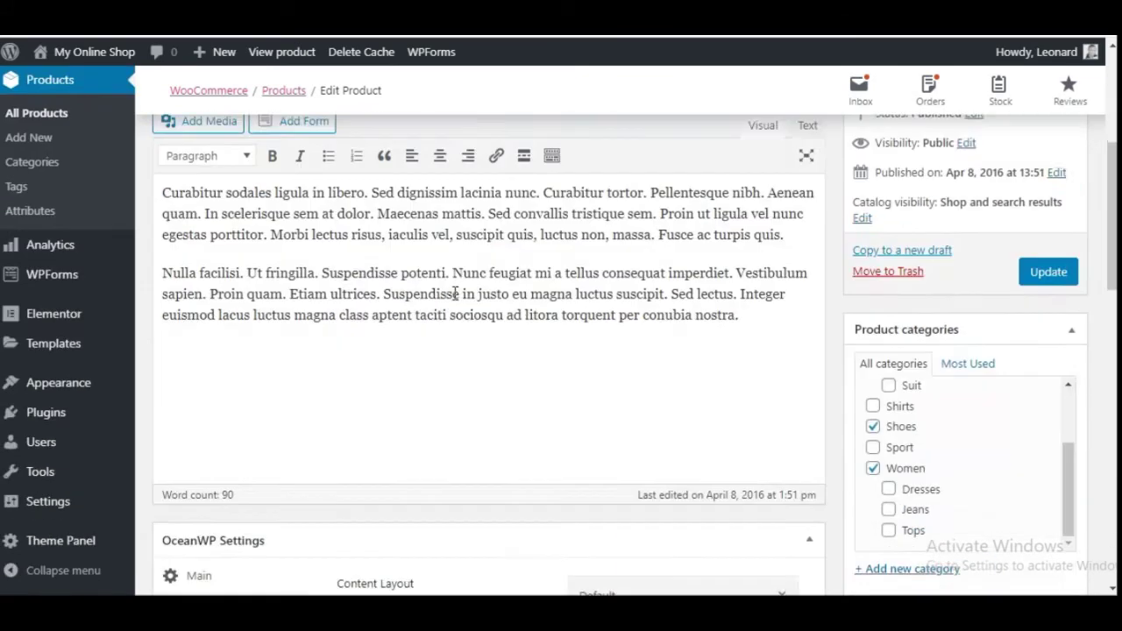
scroll(1036, 408, "down", 5)
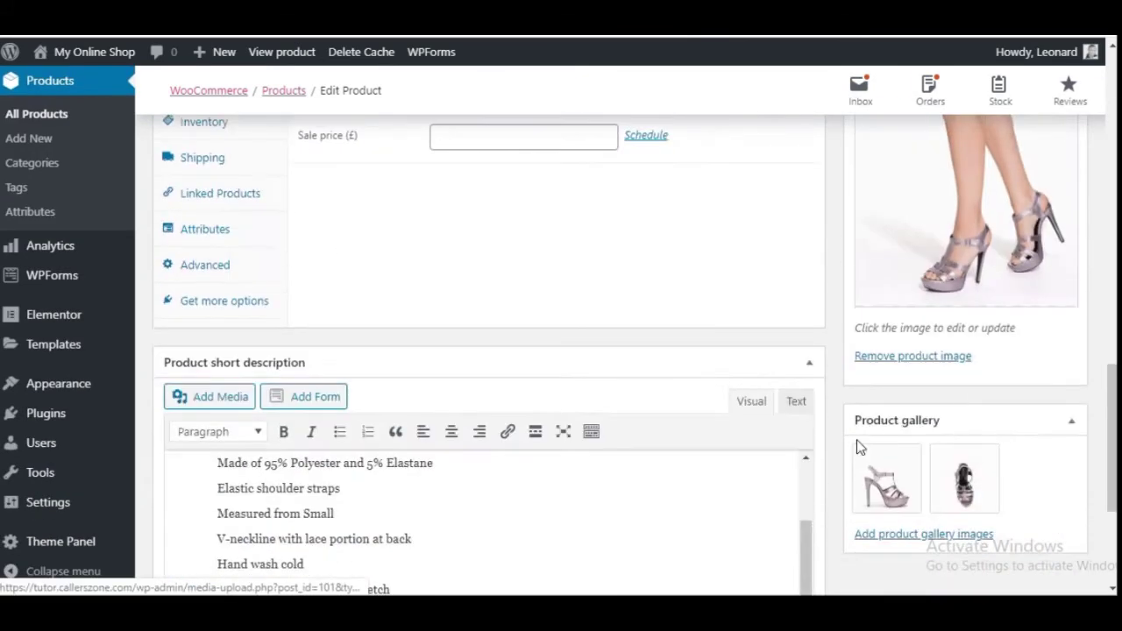
scroll(321, 409, "down", 1)
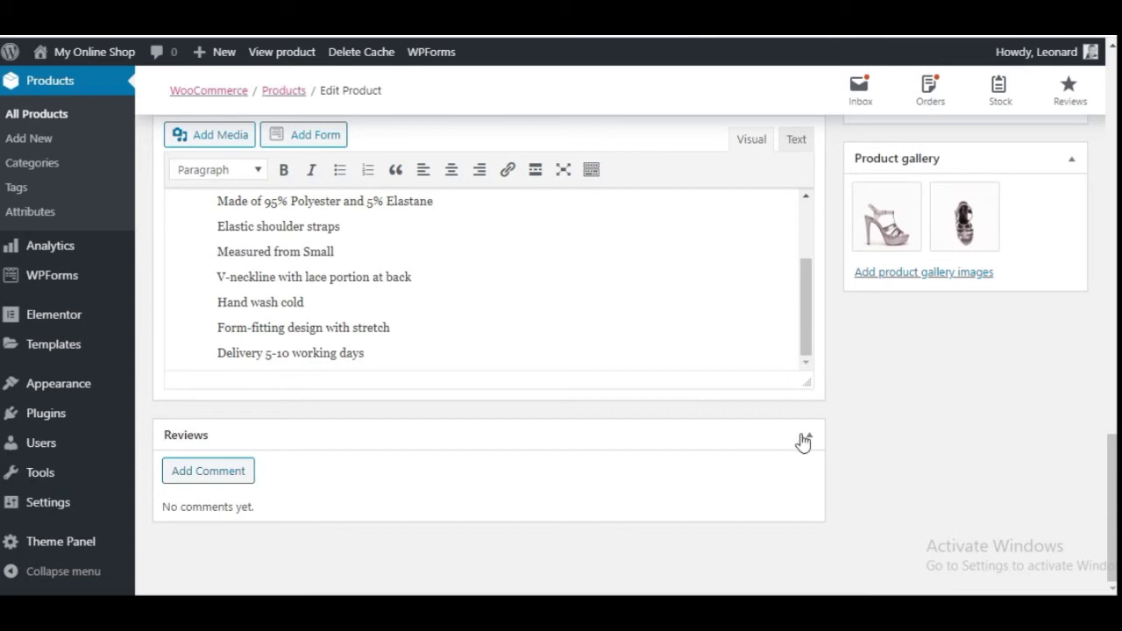
scroll(803, 441, "up", 2)
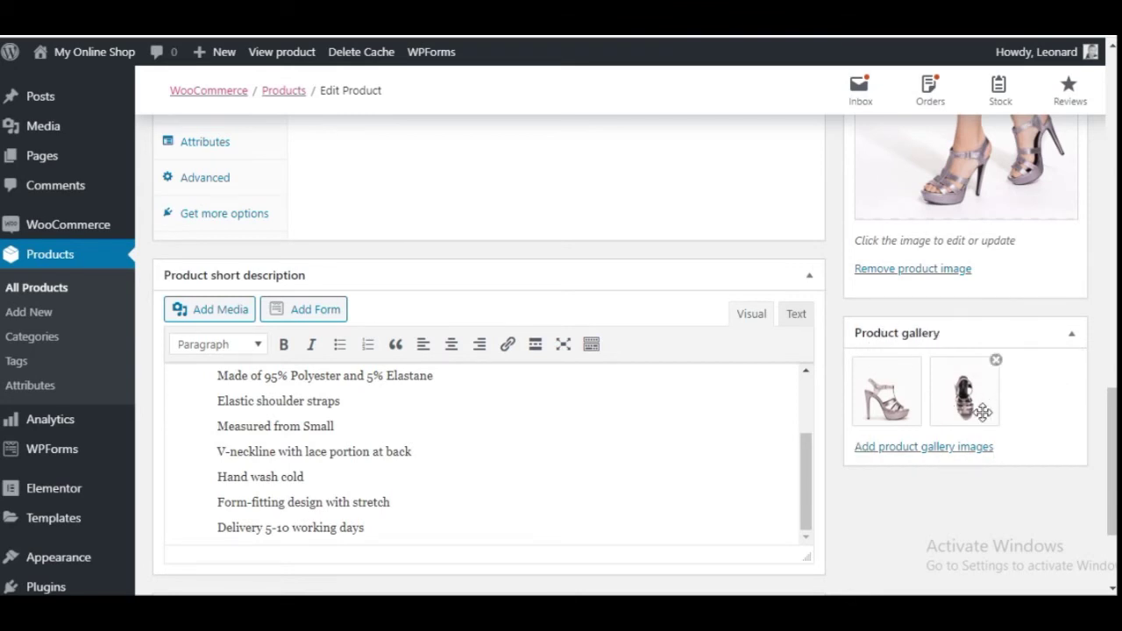
scroll(982, 412, "up", 2)
scroll(908, 457, "down", 2)
Browse the Media Library for images to add to the product gallery, and close it without adding any.
left_click(908, 449)
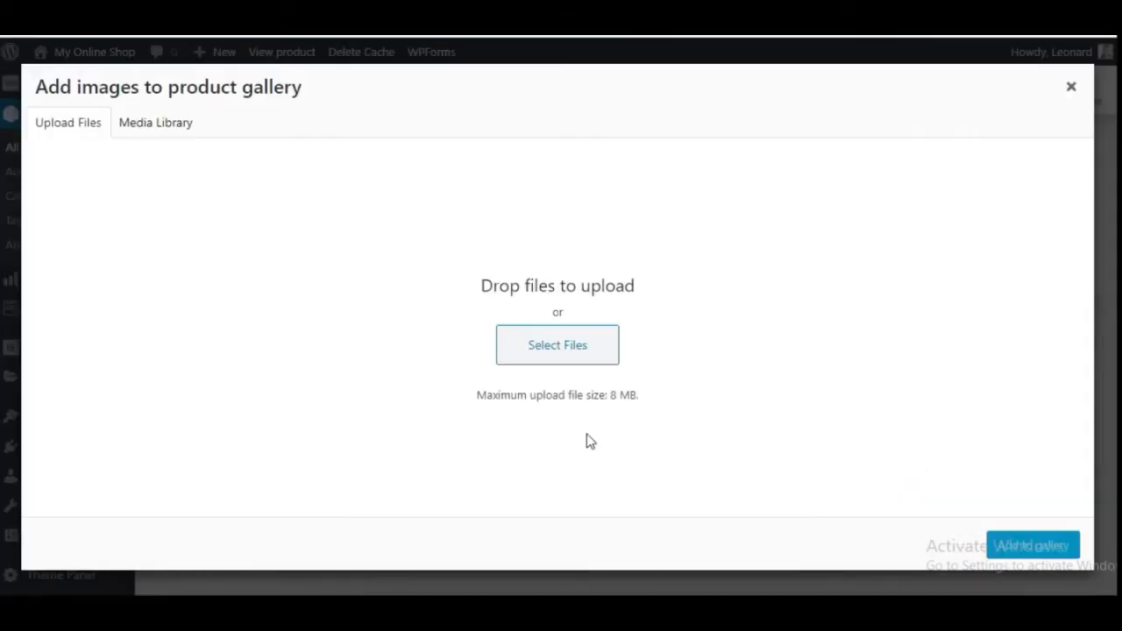
left_click(175, 125)
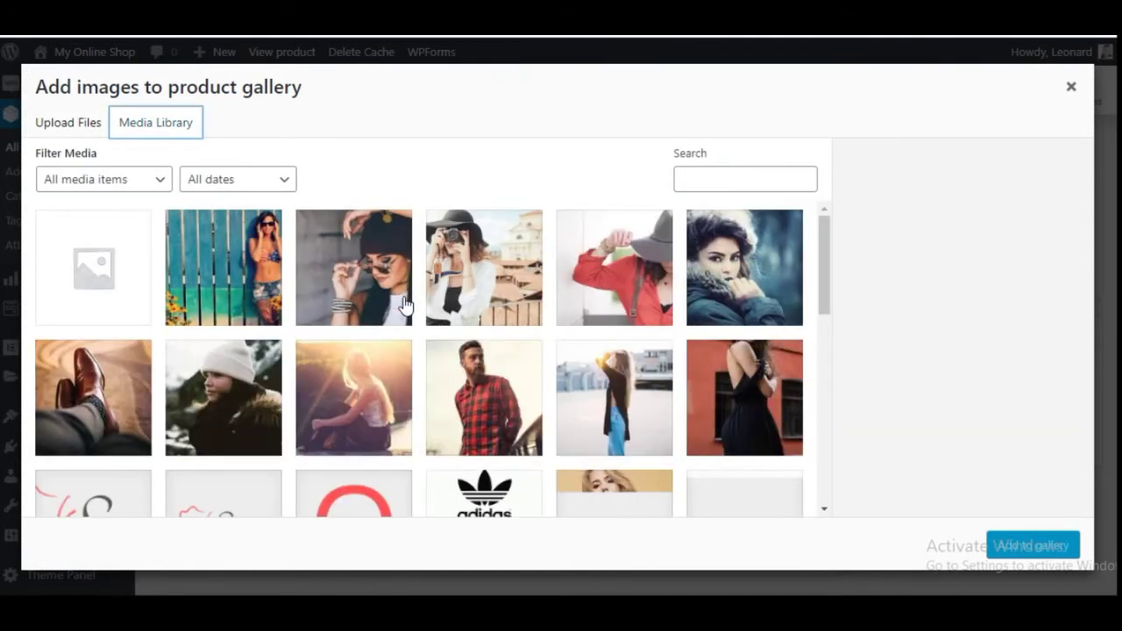
scroll(401, 351, "down", 3)
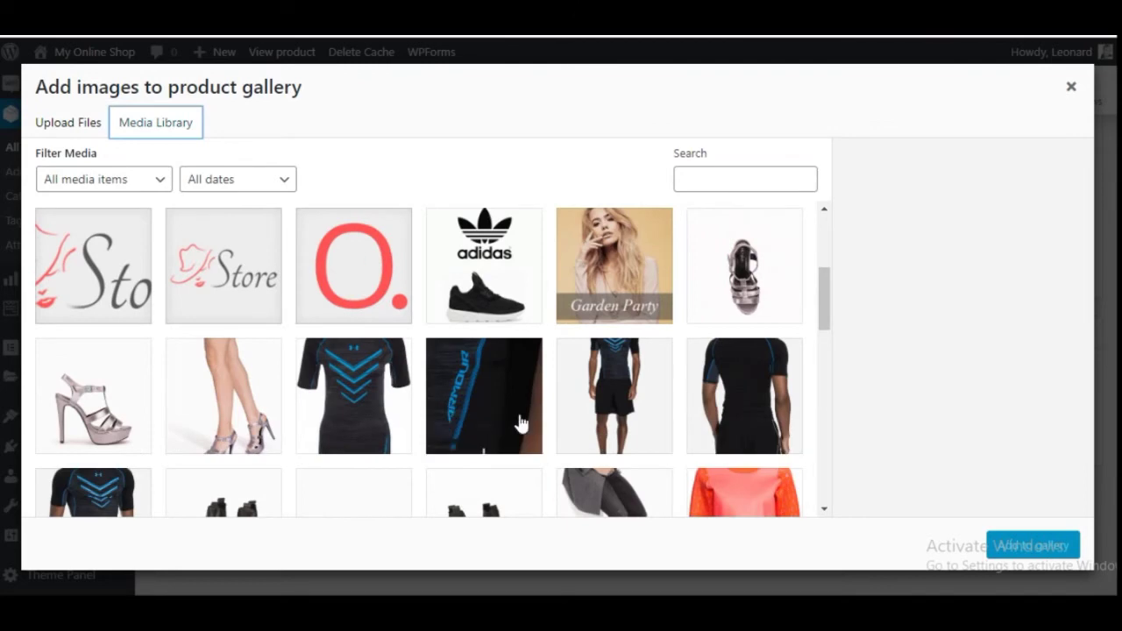
scroll(430, 405, "down", 2)
scroll(465, 439, "down", 5)
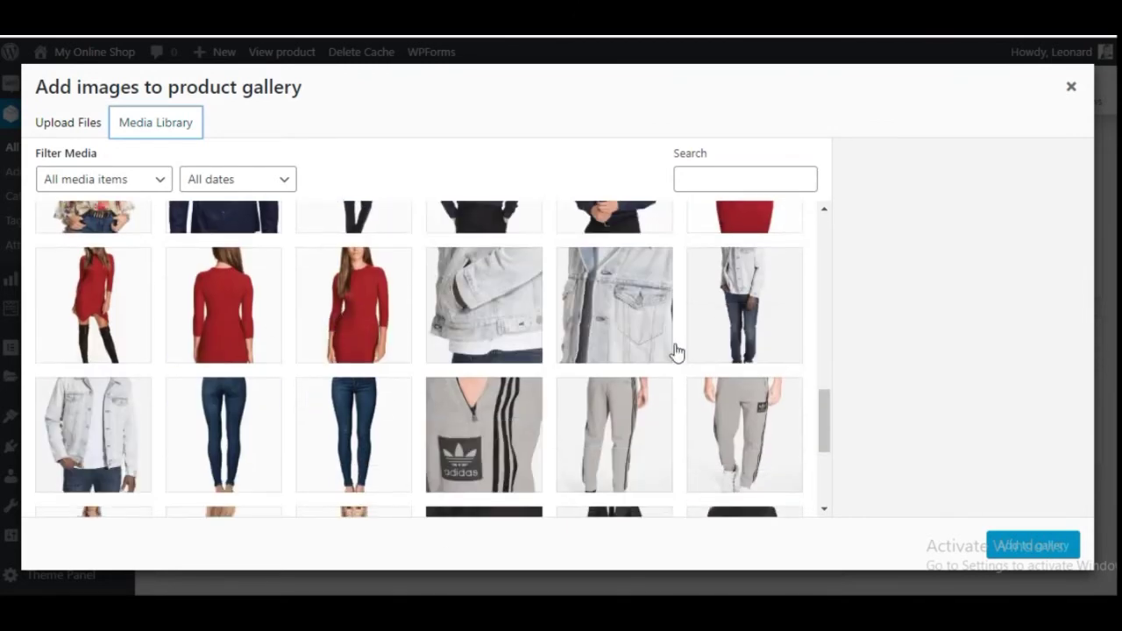
scroll(526, 447, "down", 3)
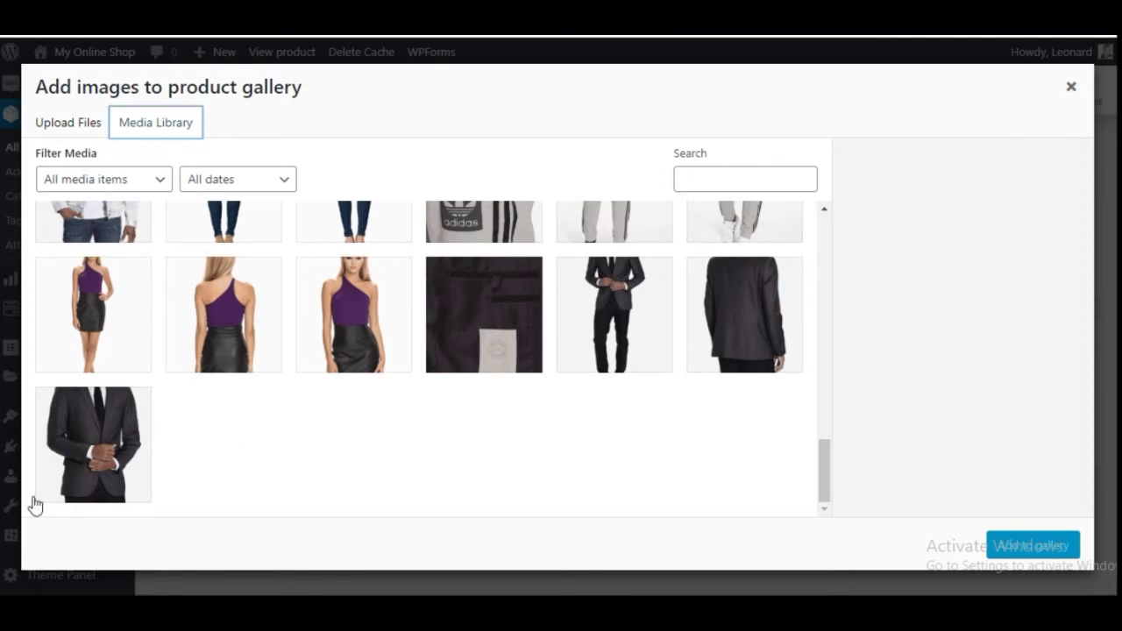
scroll(497, 415, "up", 8)
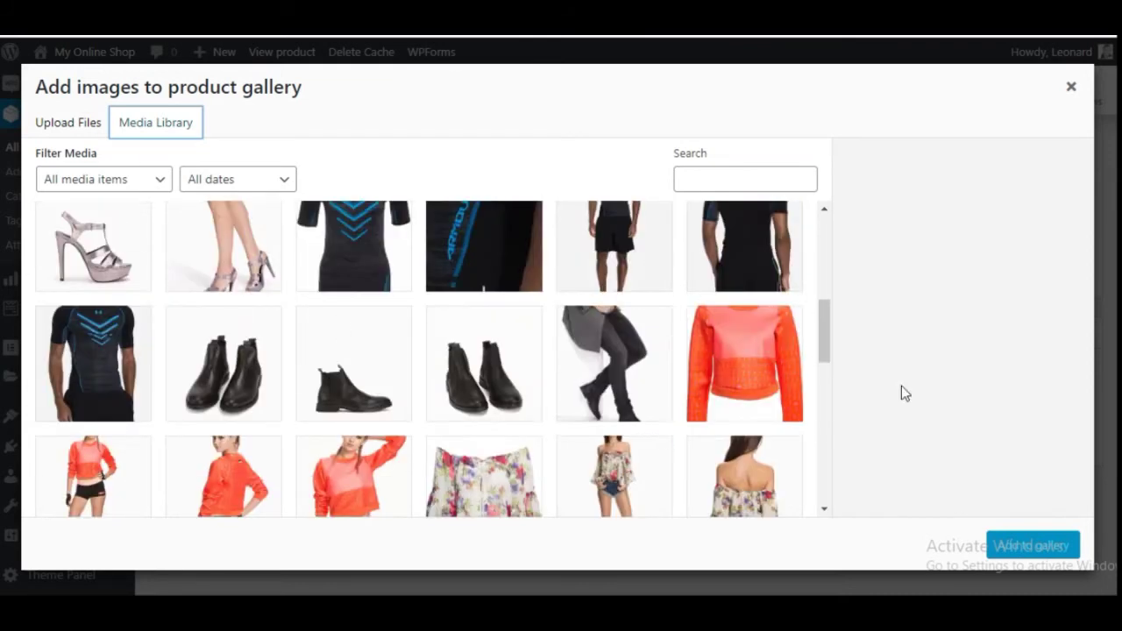
left_click(1067, 89)
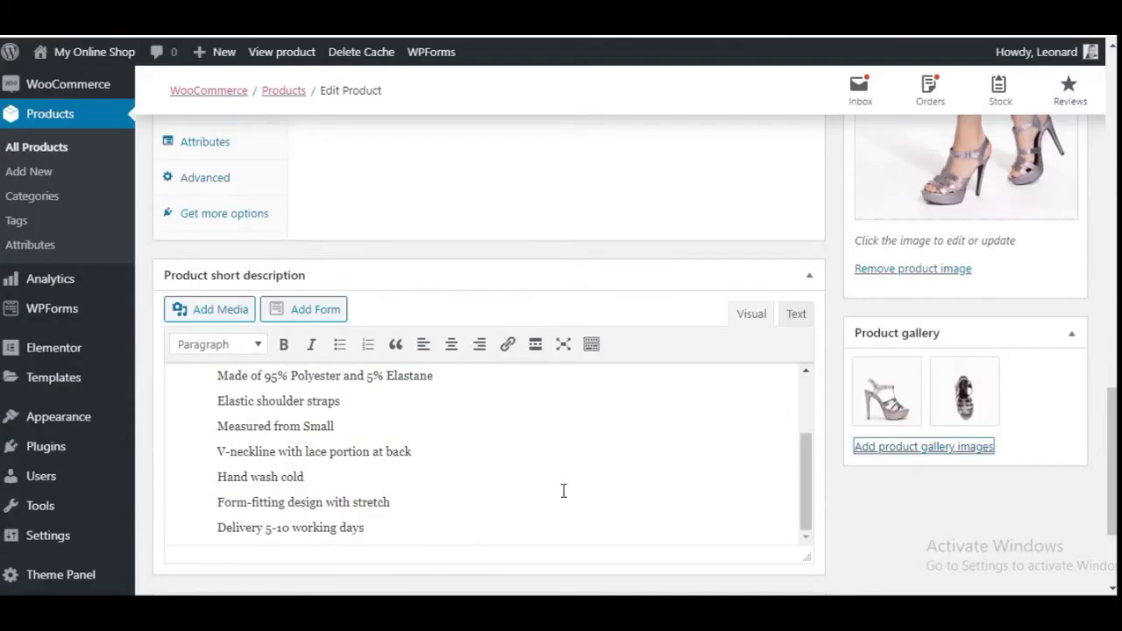
Start a new product, look over its empty form and category list, and show the fields for adding a category.
scroll(552, 325, "up", 10)
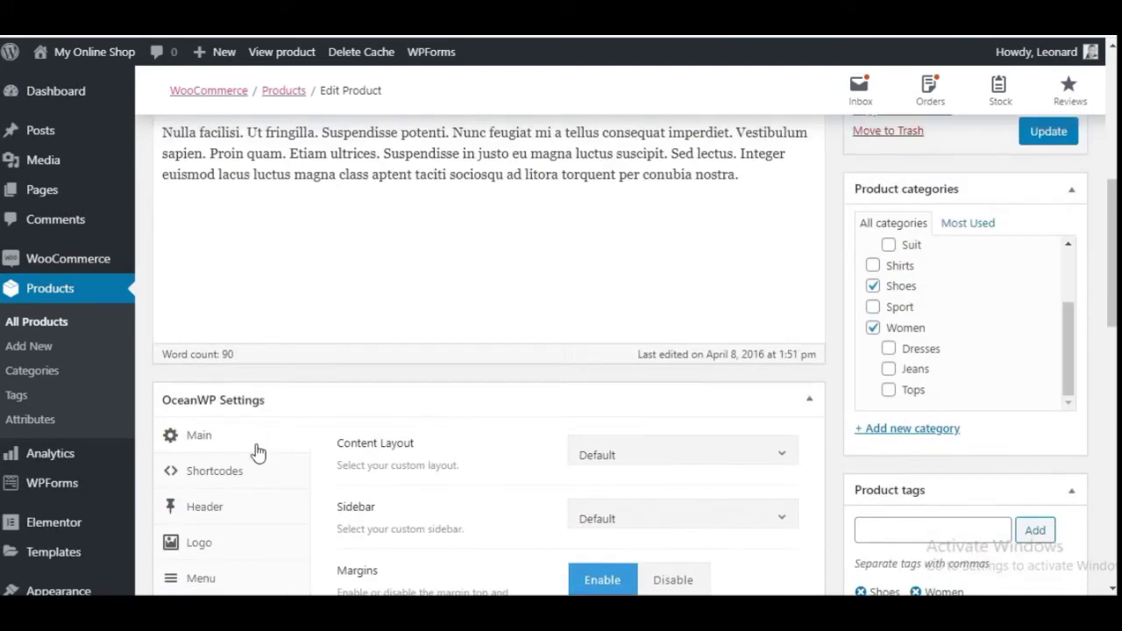
left_click(35, 351)
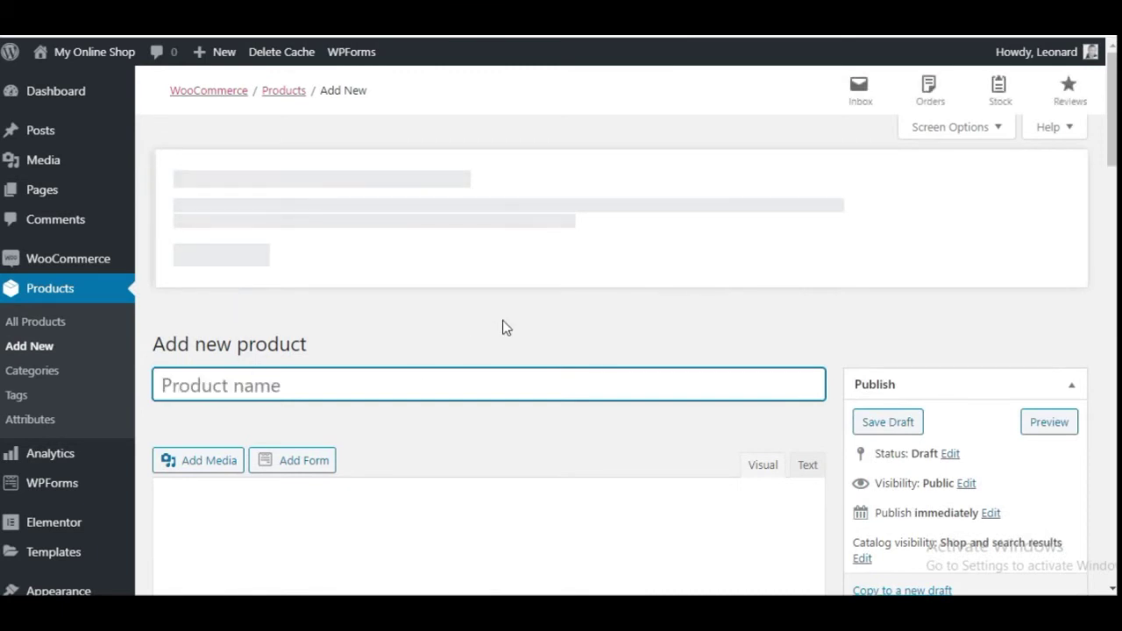
scroll(356, 406, "down", 1)
scroll(465, 328, "down", 3)
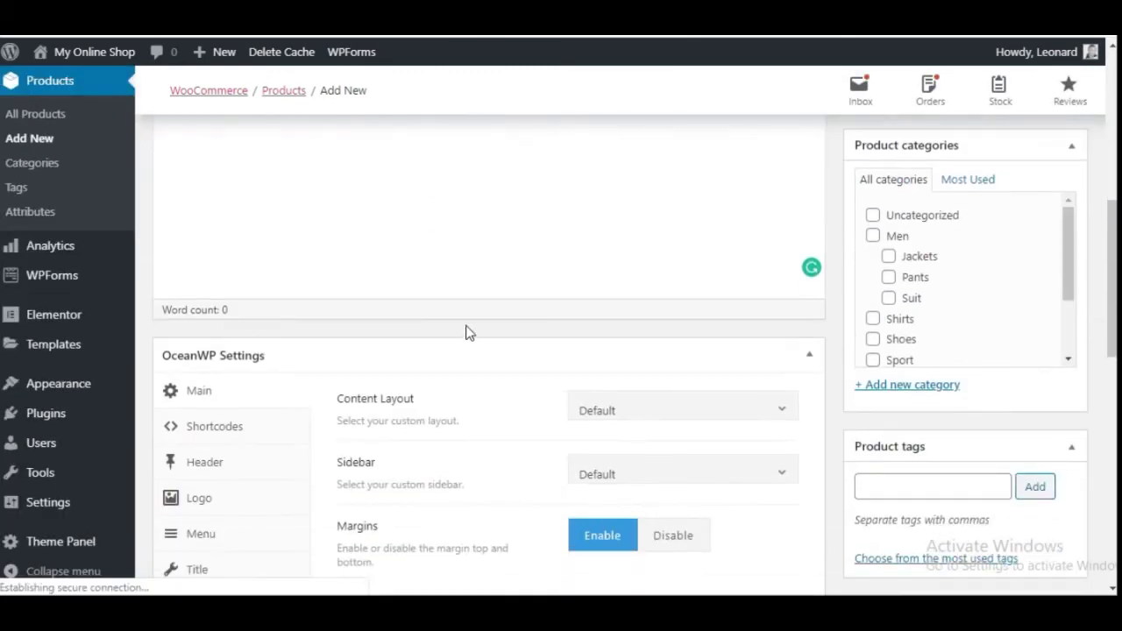
scroll(902, 402, "down", 3)
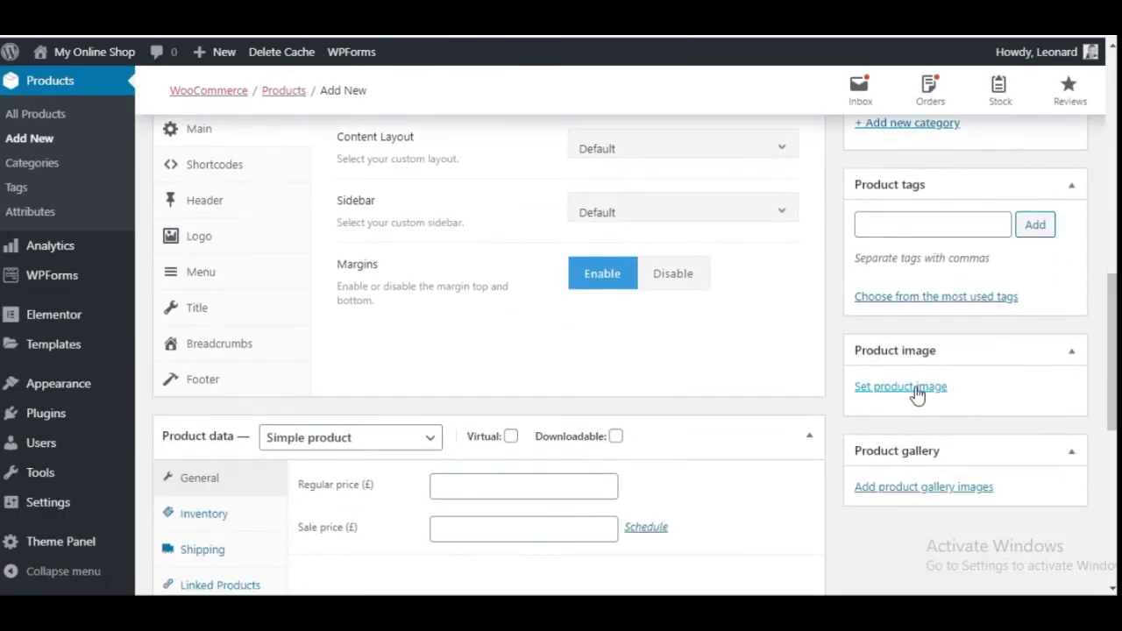
scroll(955, 264, "up", 4)
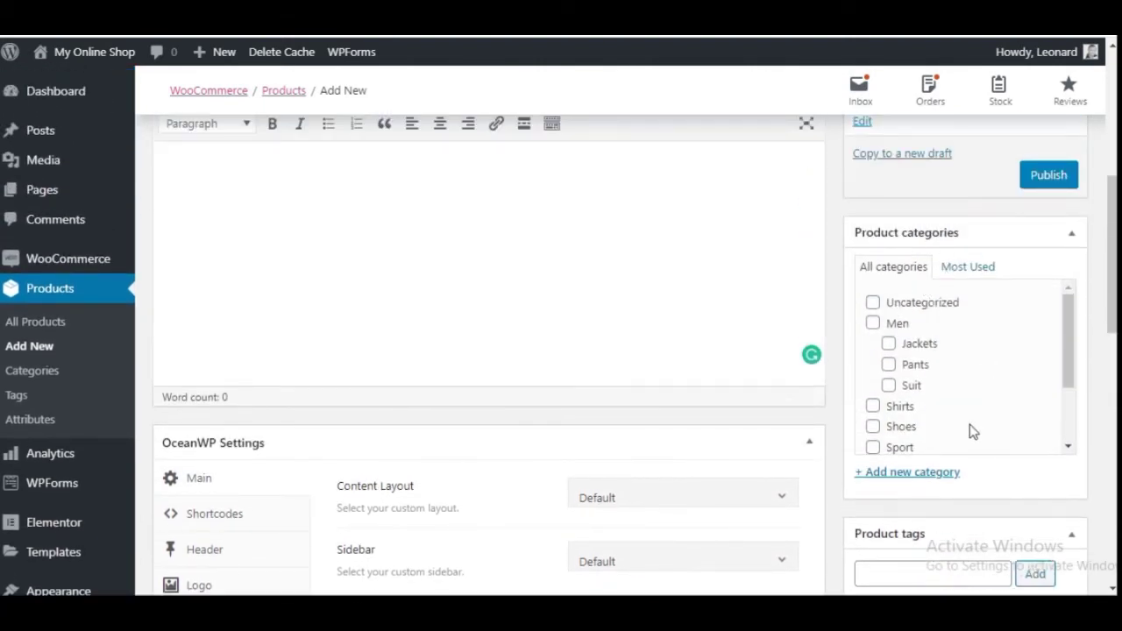
scroll(979, 379, "down", 2)
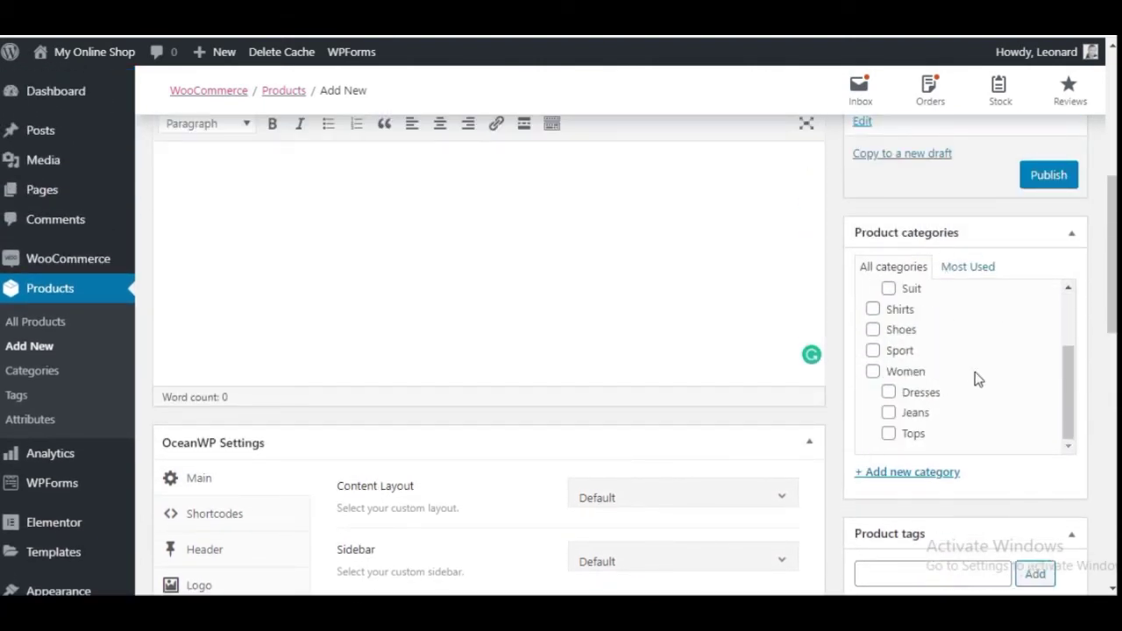
left_click(910, 474)
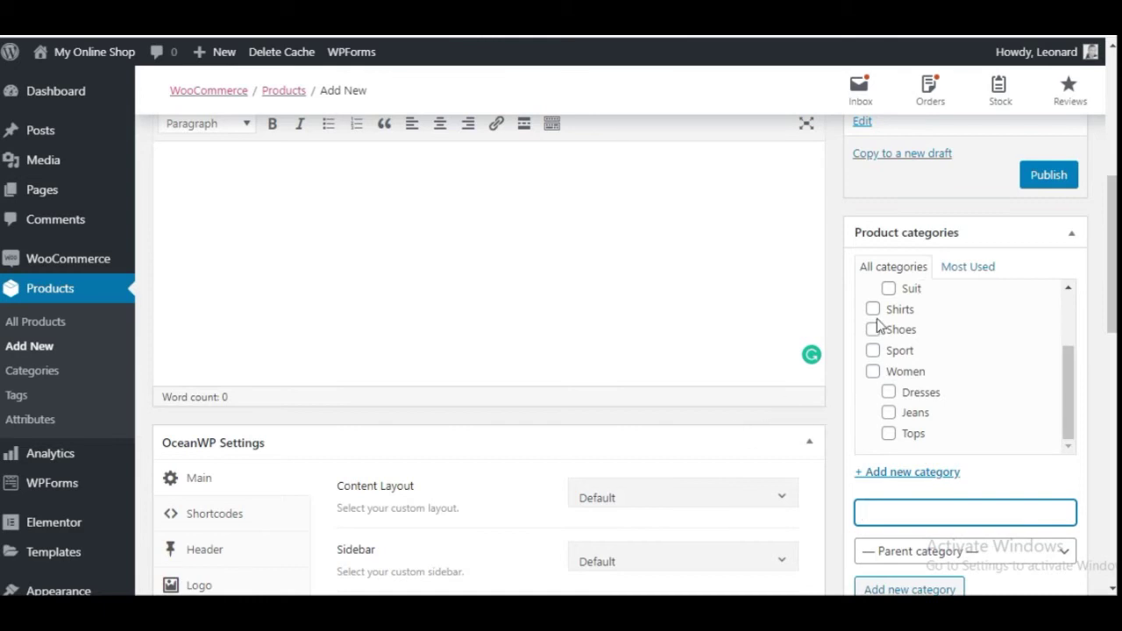
Examine the new product form's tags, product image, gallery, product data and short description sections.
scroll(877, 325, "down", 3)
scroll(934, 430, "down", 3)
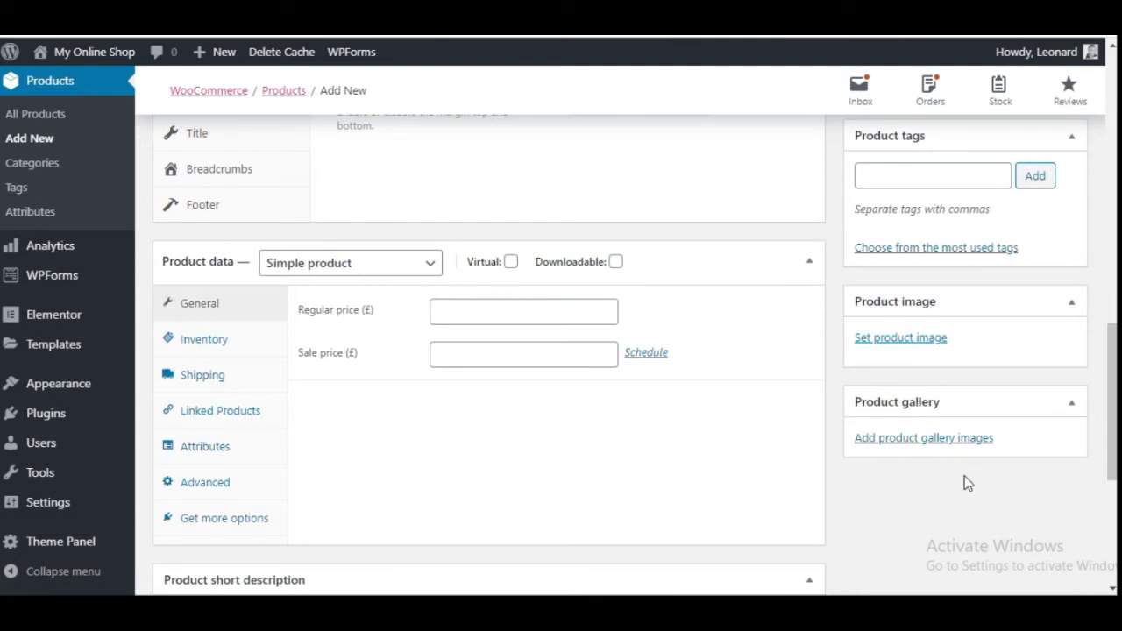
scroll(923, 458, "down", 2)
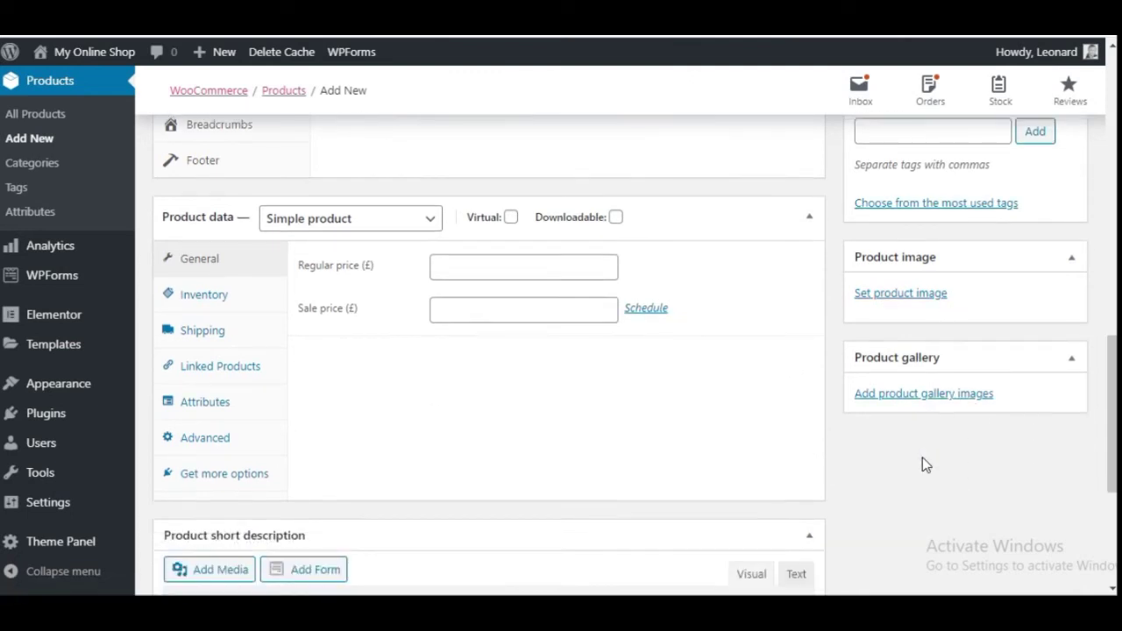
scroll(332, 582, "down", 2)
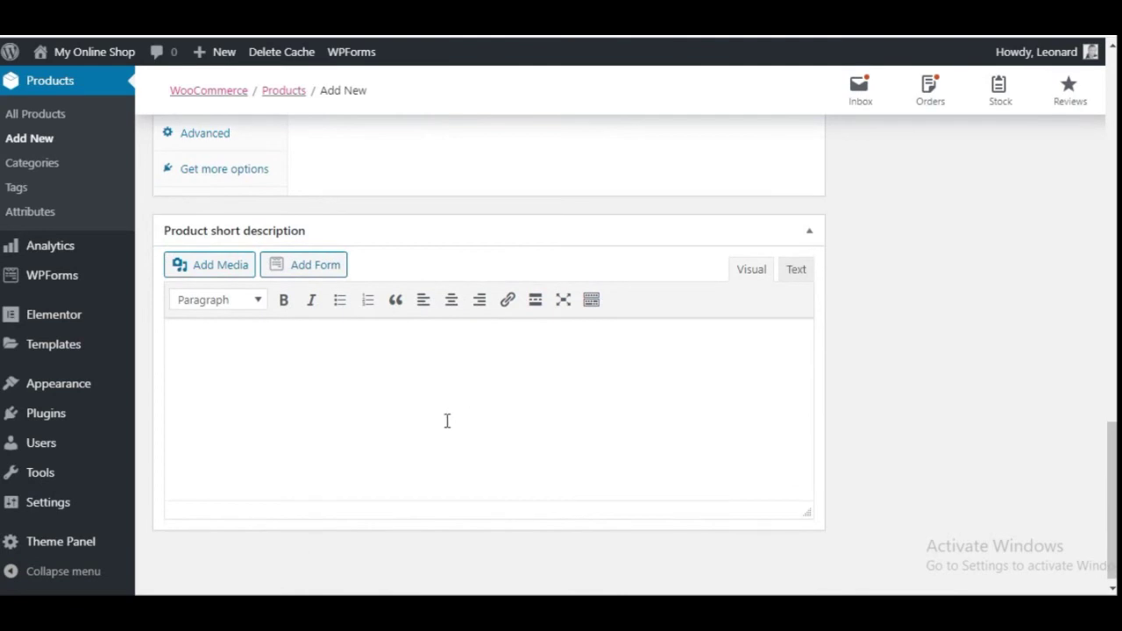
scroll(444, 436, "up", 5)
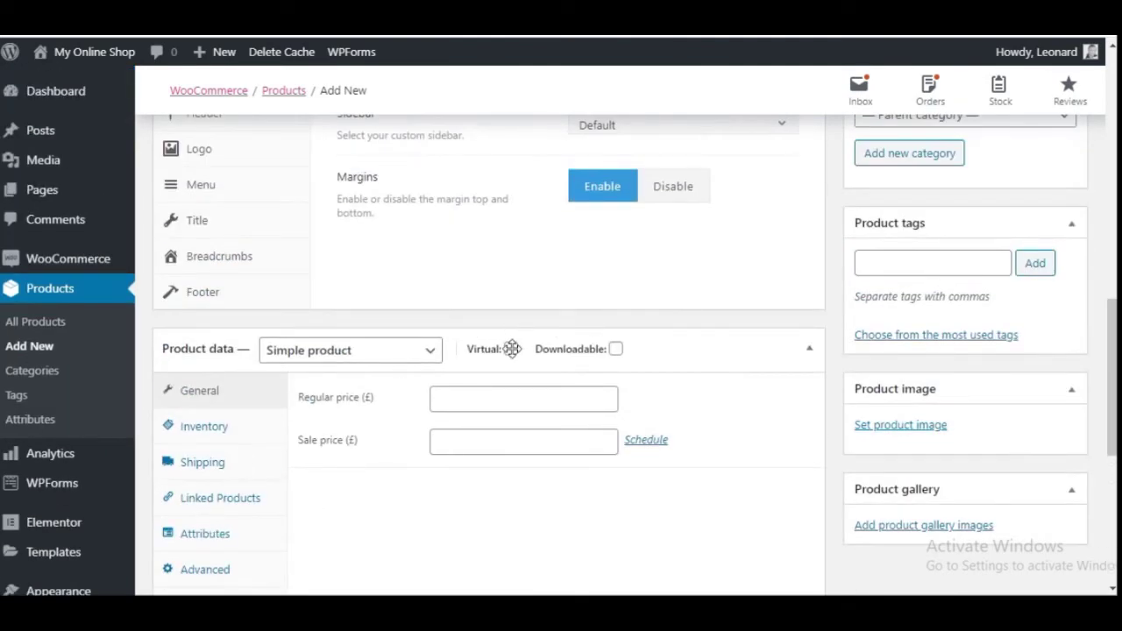
scroll(293, 385, "up", 5)
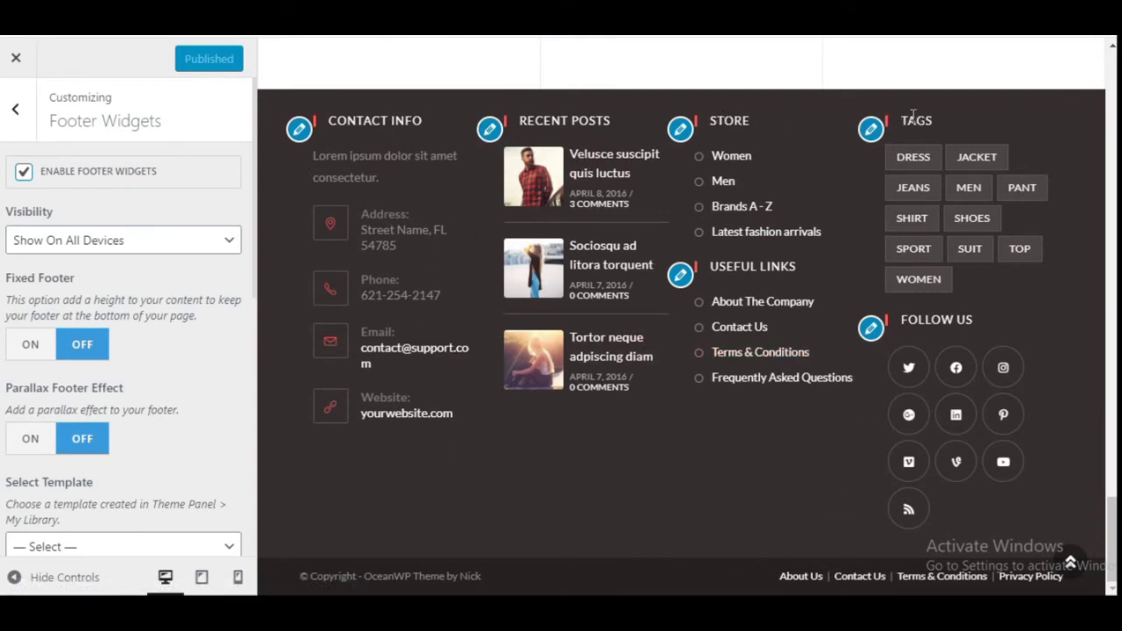
View the Follow Us social icons widget's settings in the Customizer, exit it and open the Widgets page under Appearance.
left_click(873, 330)
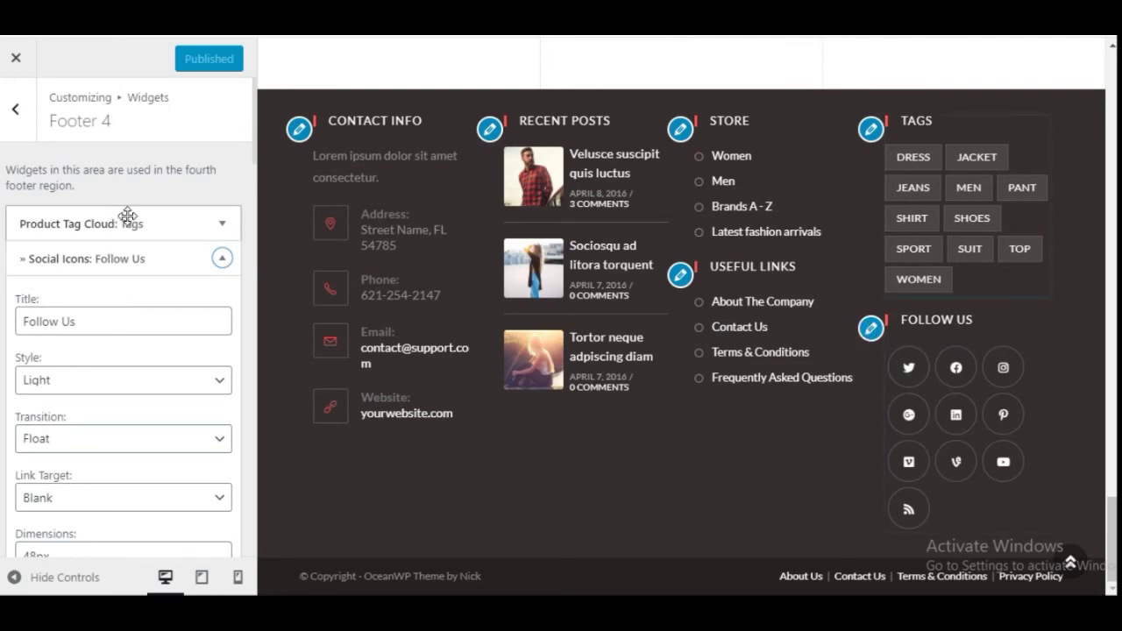
left_click(16, 59)
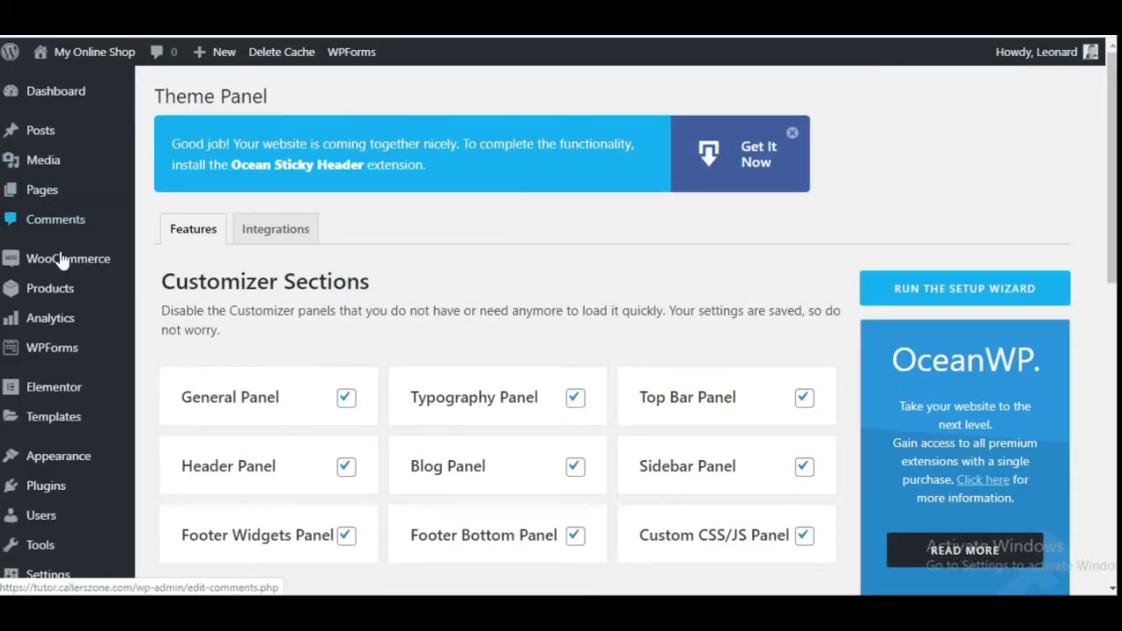
mouse_move(59, 342)
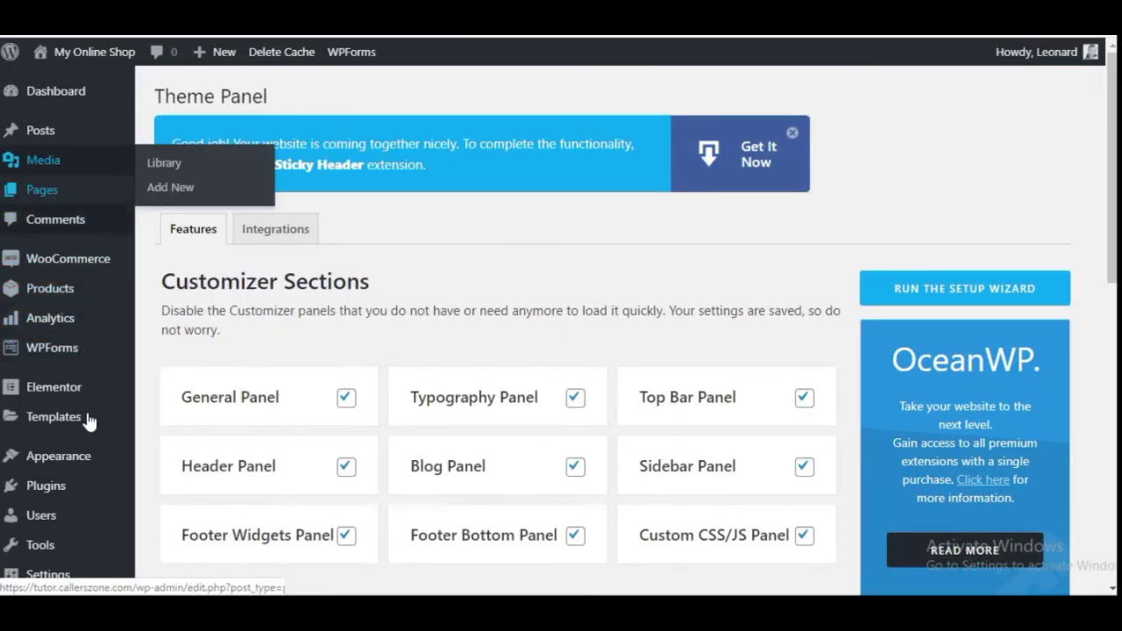
mouse_move(77, 469)
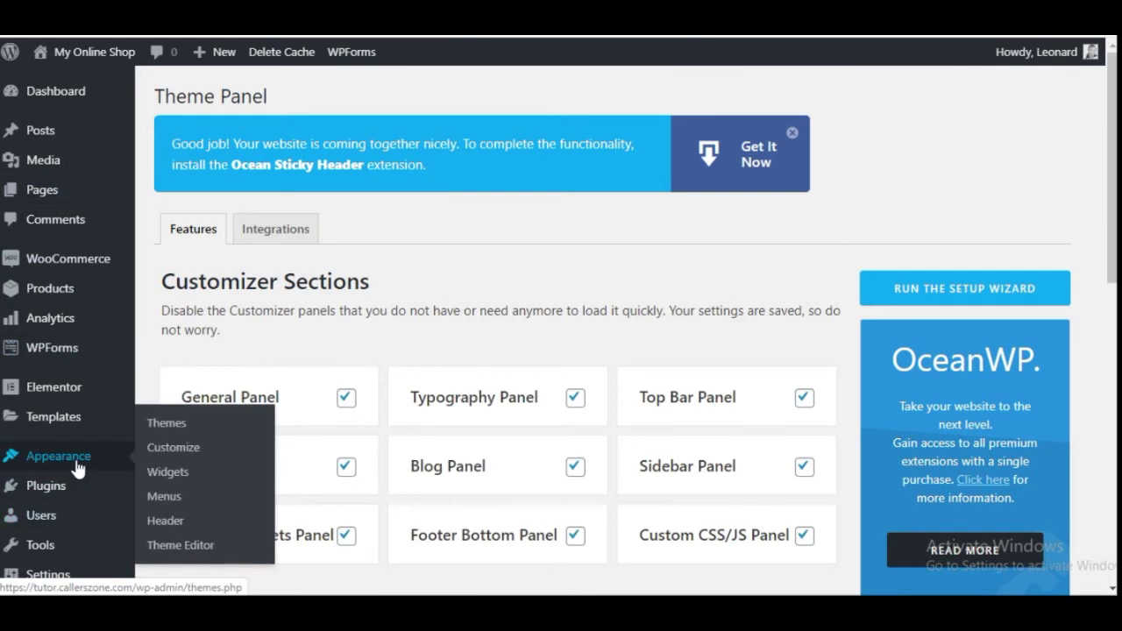
left_click(177, 478)
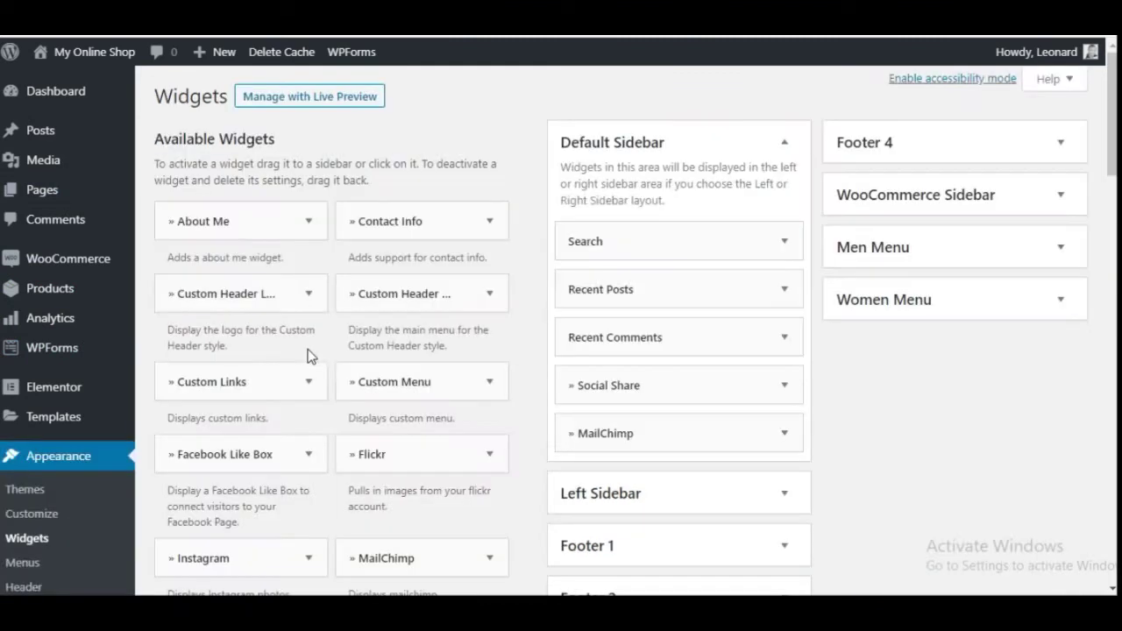
Collapse the Default Sidebar area, expand Footer 1 and look through its Contact Info widget's settings.
left_click(784, 142)
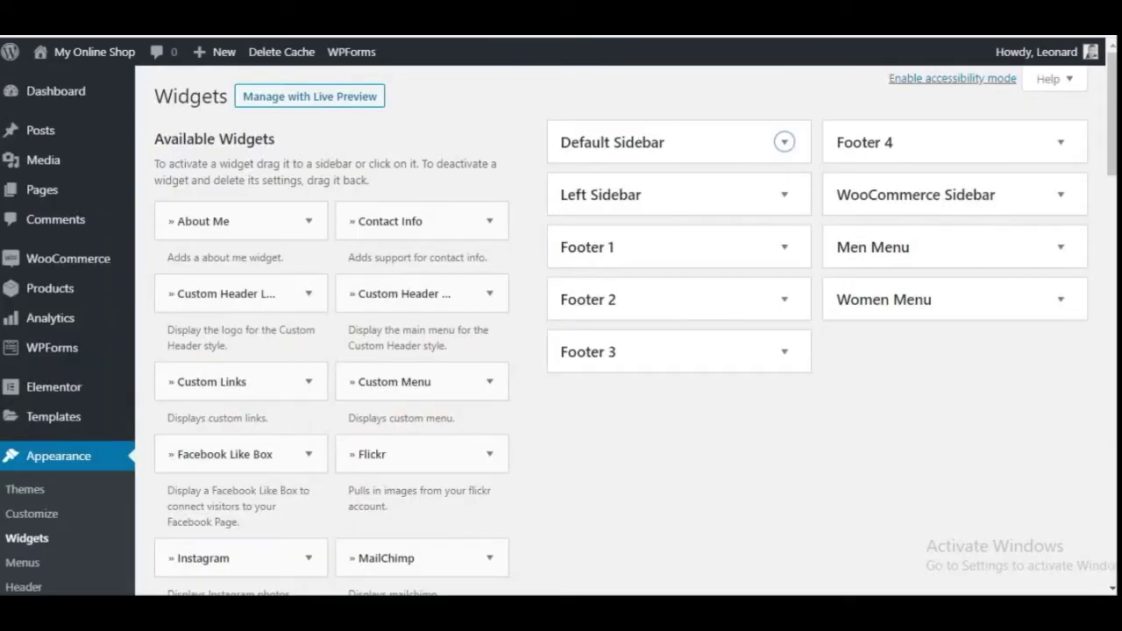
left_click(785, 248)
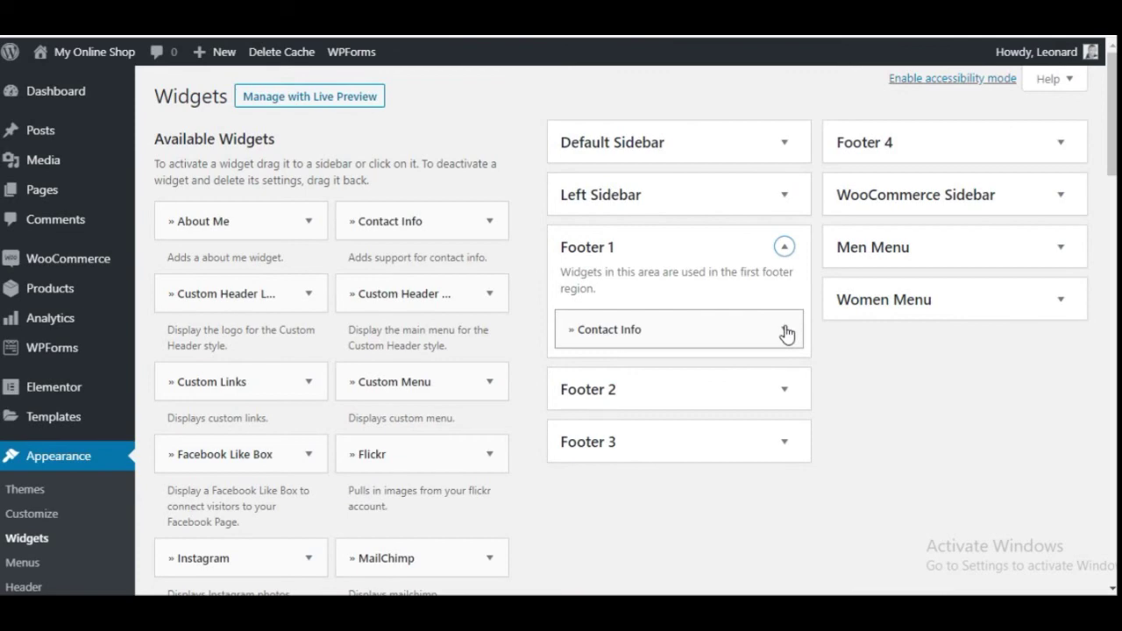
left_click(785, 331)
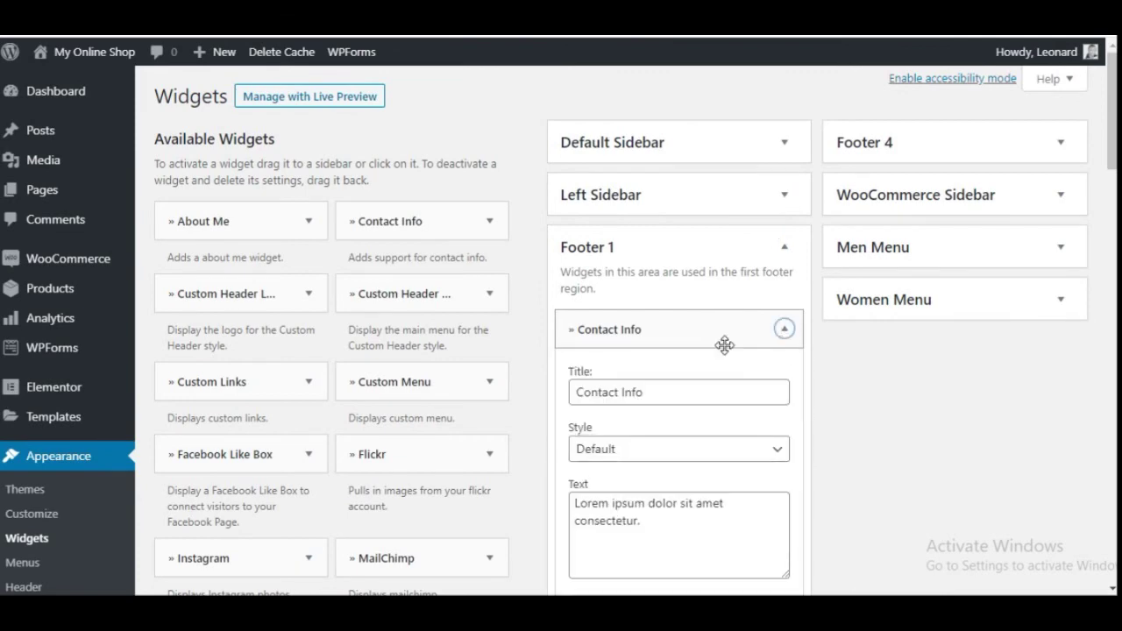
scroll(725, 345, "down", 12)
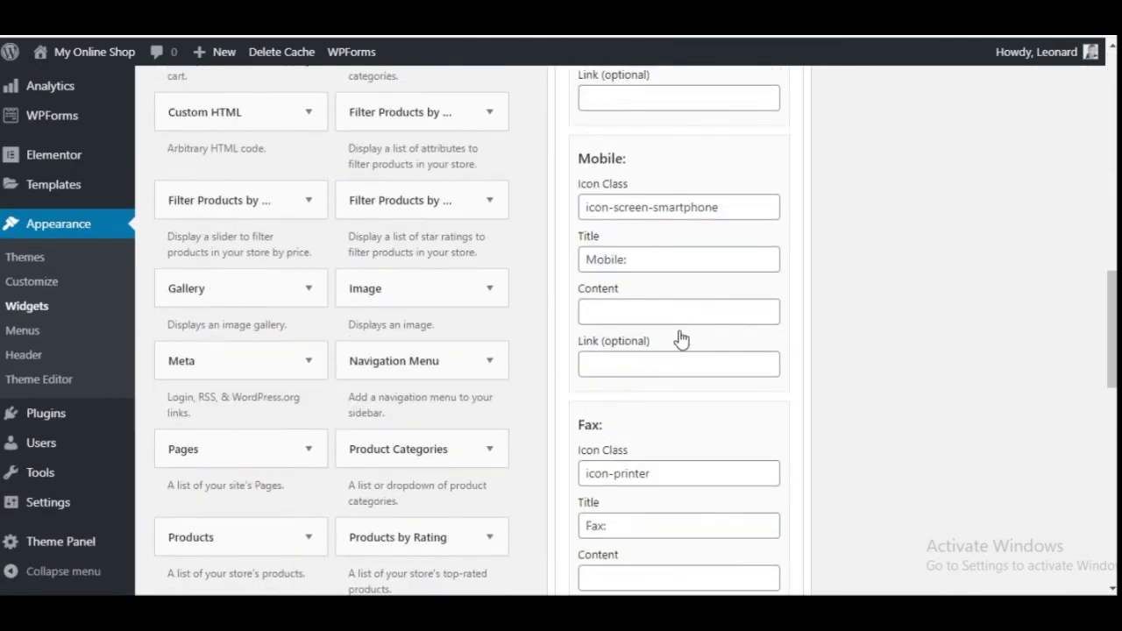
scroll(677, 298, "up", 15)
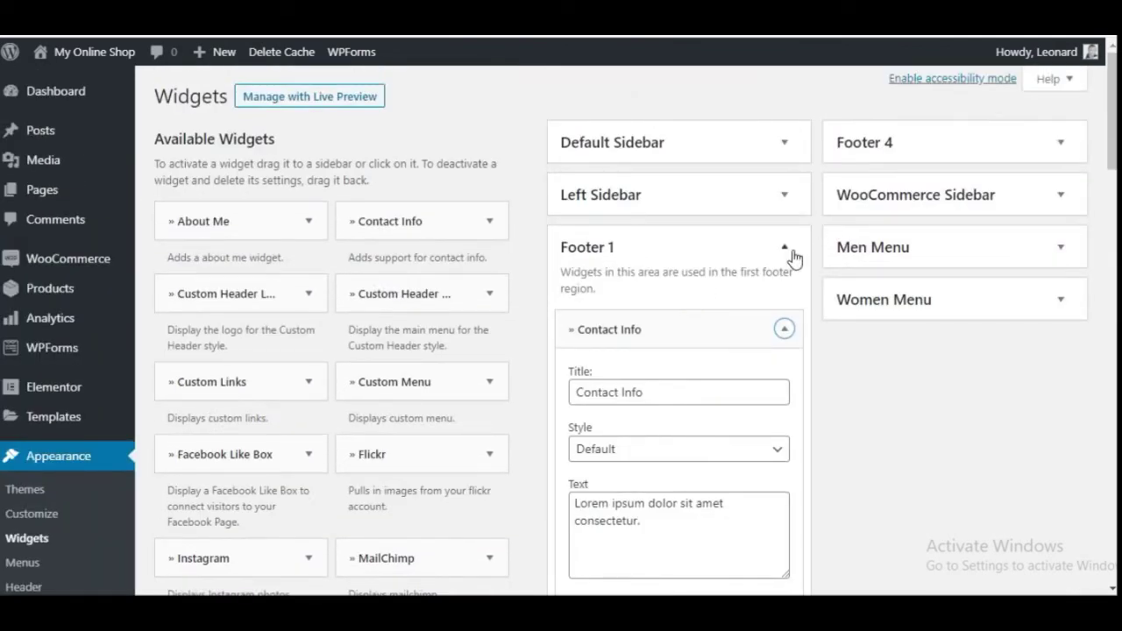
Expand Footer 2 in place of Footer 1, add the About Me widget above Recent Posts, look through its settings and delete it again.
left_click(786, 250)
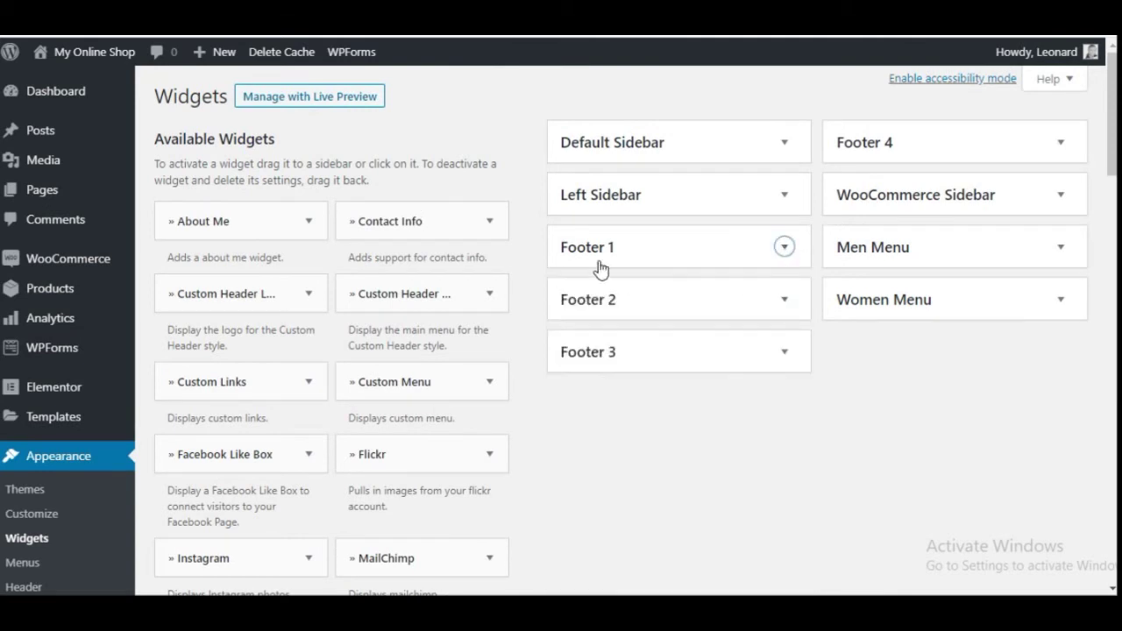
left_click(785, 299)
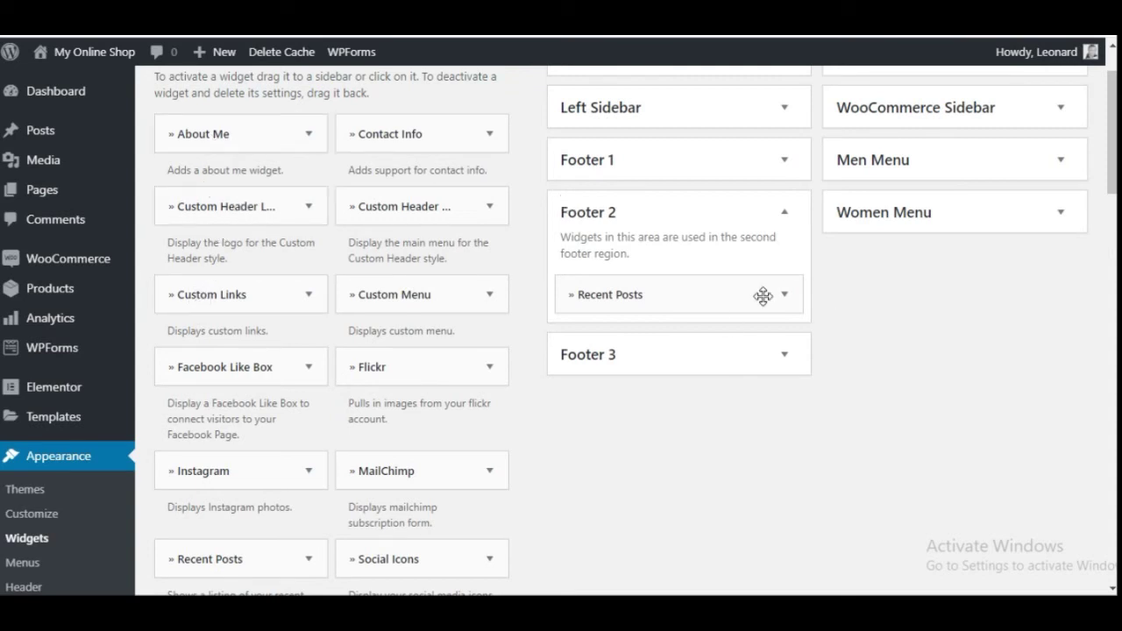
left_click_drag(203, 133, 634, 282)
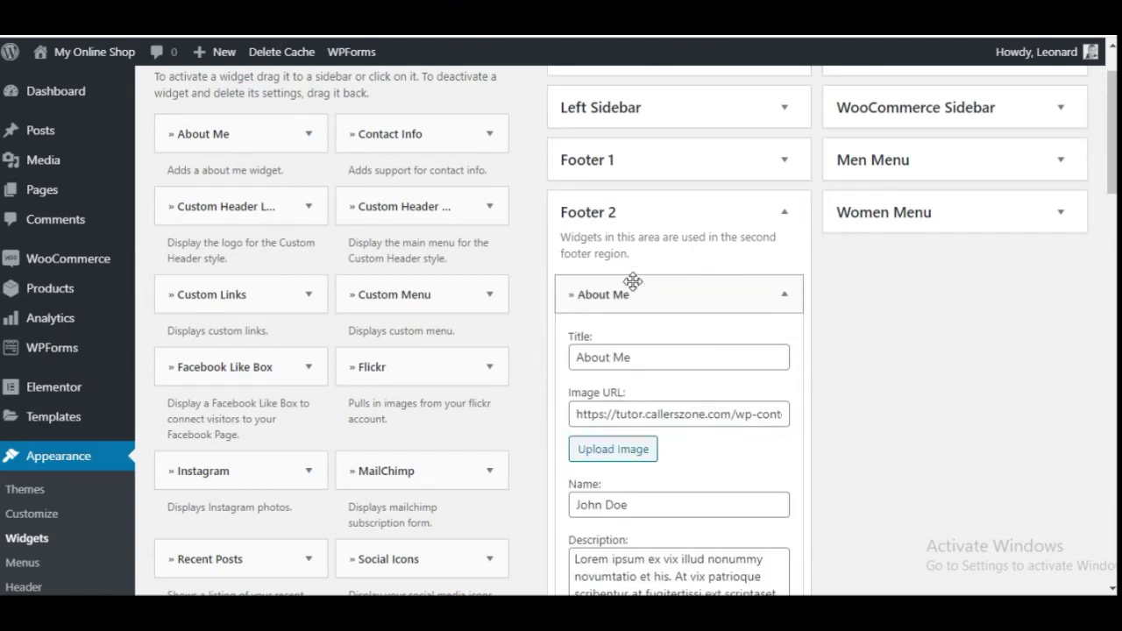
scroll(759, 546, "down", 3)
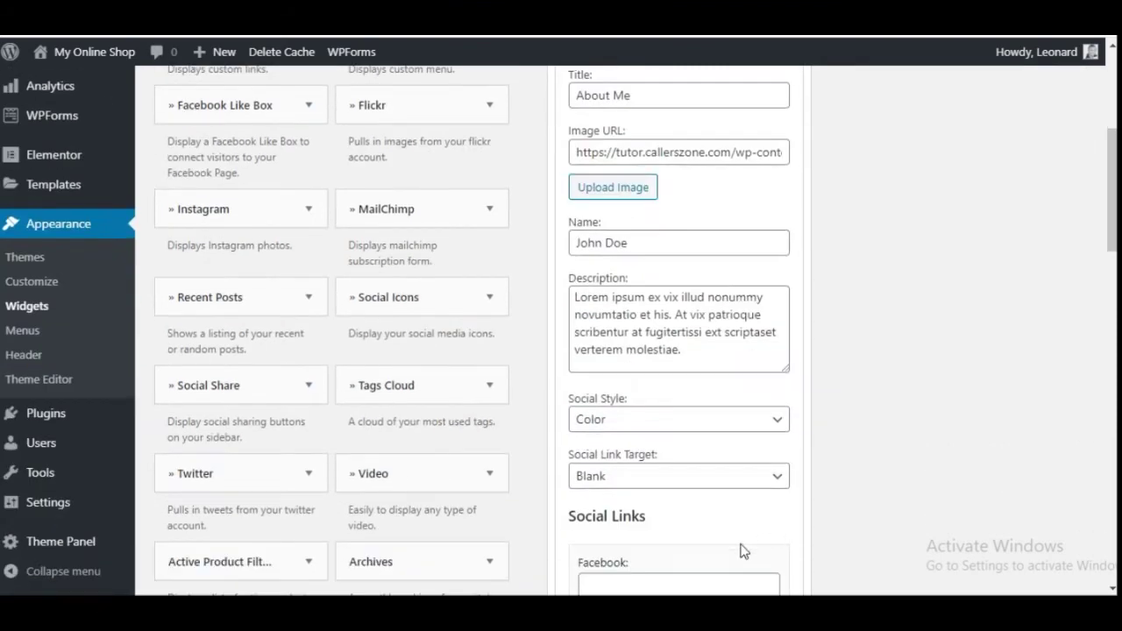
scroll(805, 324, "down", 9)
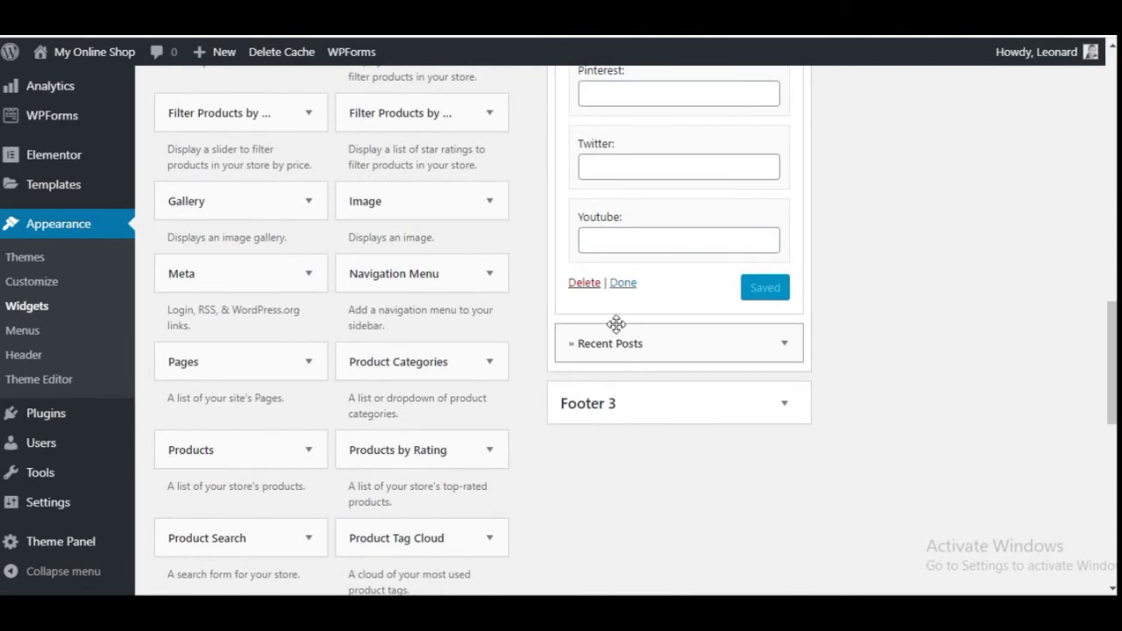
left_click(580, 284)
scroll(919, 386, "up", 7)
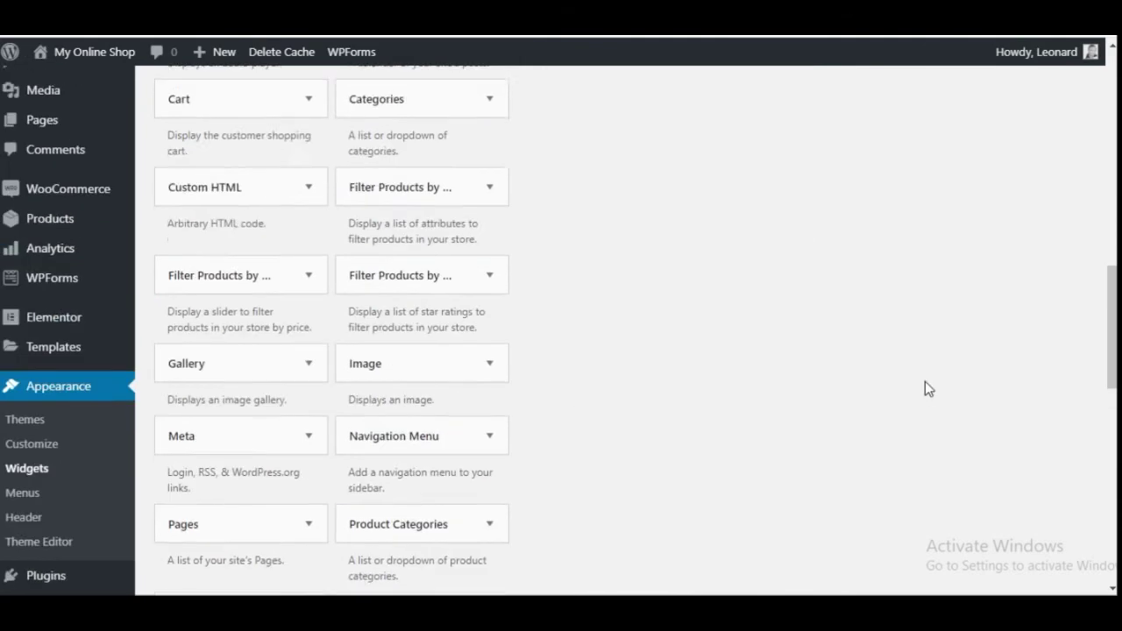
scroll(909, 429, "up", 5)
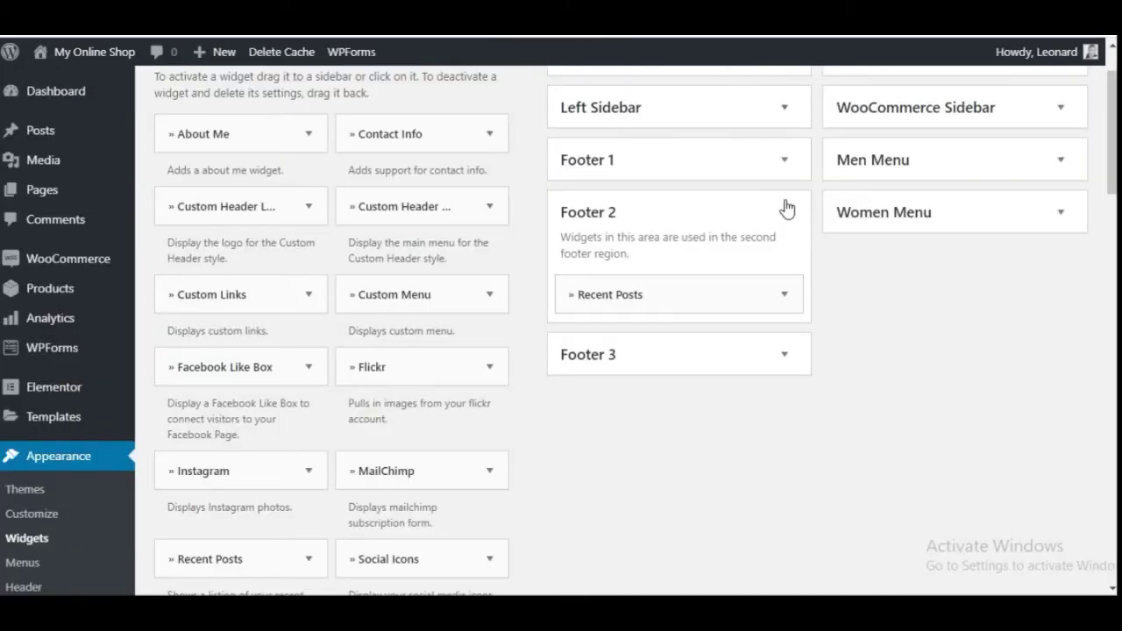
Collapse the Footer 2 area and expand Footer 3 and Footer 4 to view their widgets.
left_click(784, 211)
left_click(784, 265)
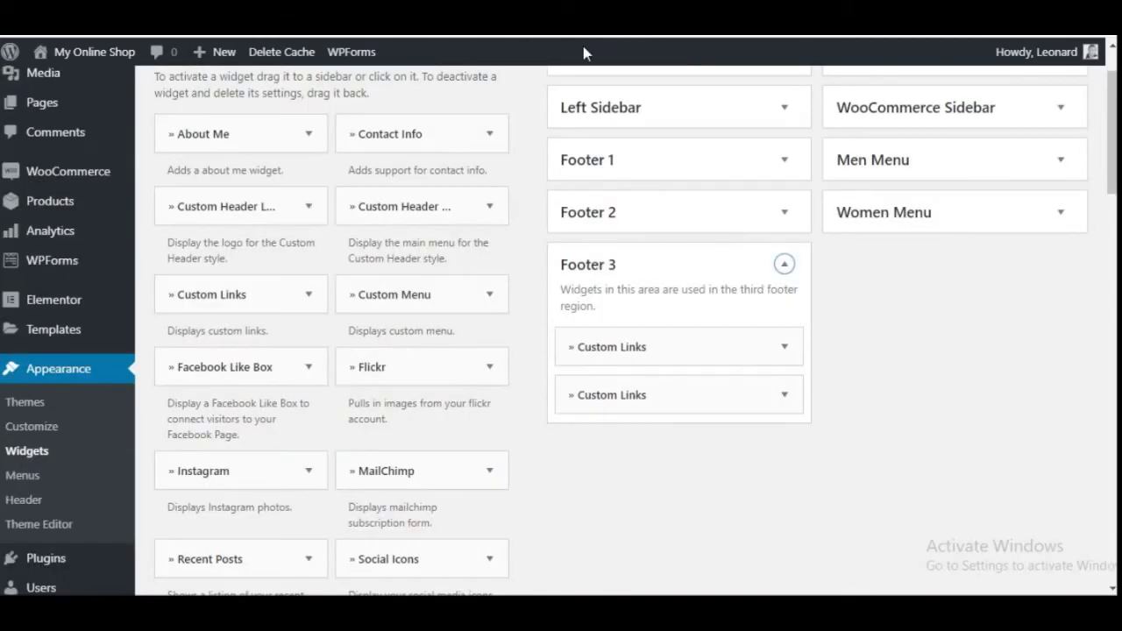
scroll(839, 249, "up", 2)
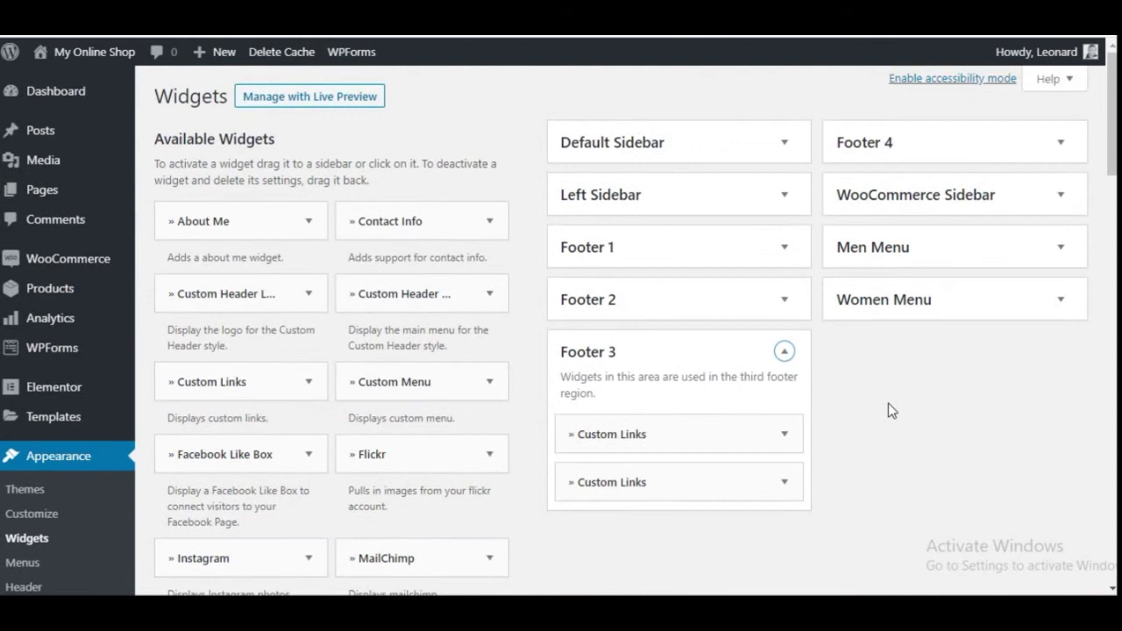
left_click(1064, 143)
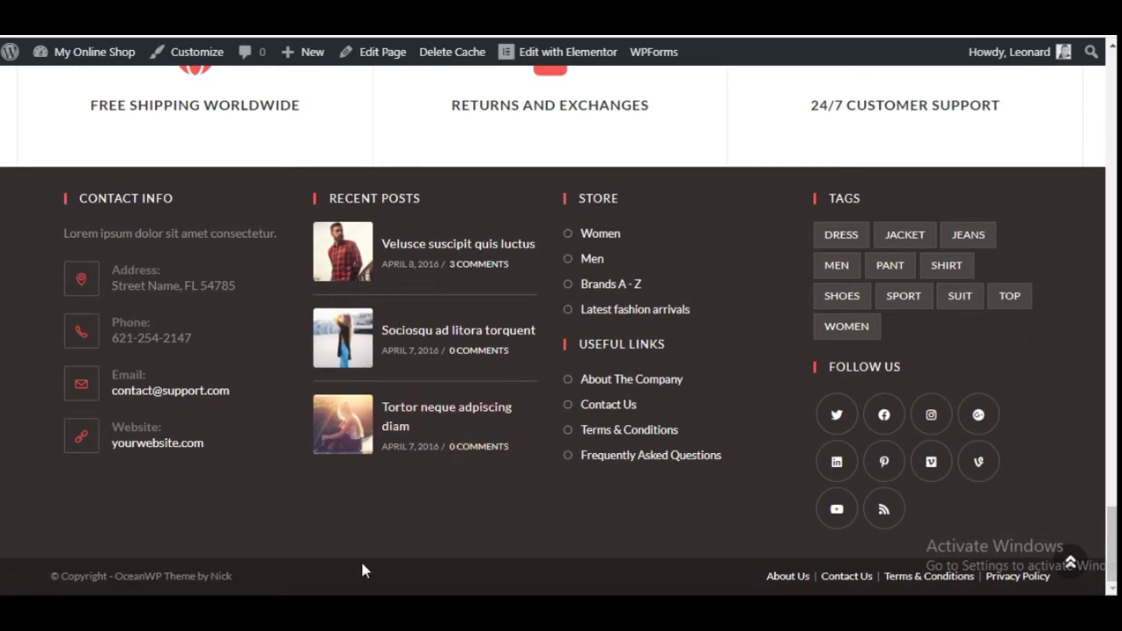
Switch to the store's homepage and look it over from the footer columns up to the header.
scroll(757, 351, "up", 2)
scroll(879, 282, "down", 2)
scroll(804, 378, "up", 20)
scroll(789, 337, "down", 10)
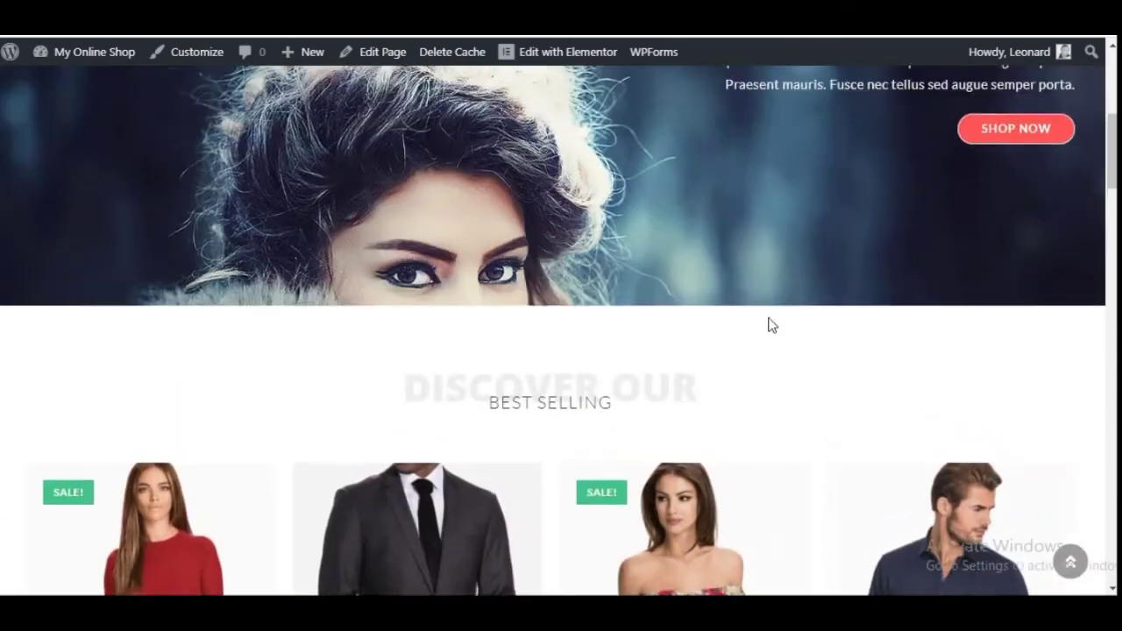
scroll(772, 325, "up", 10)
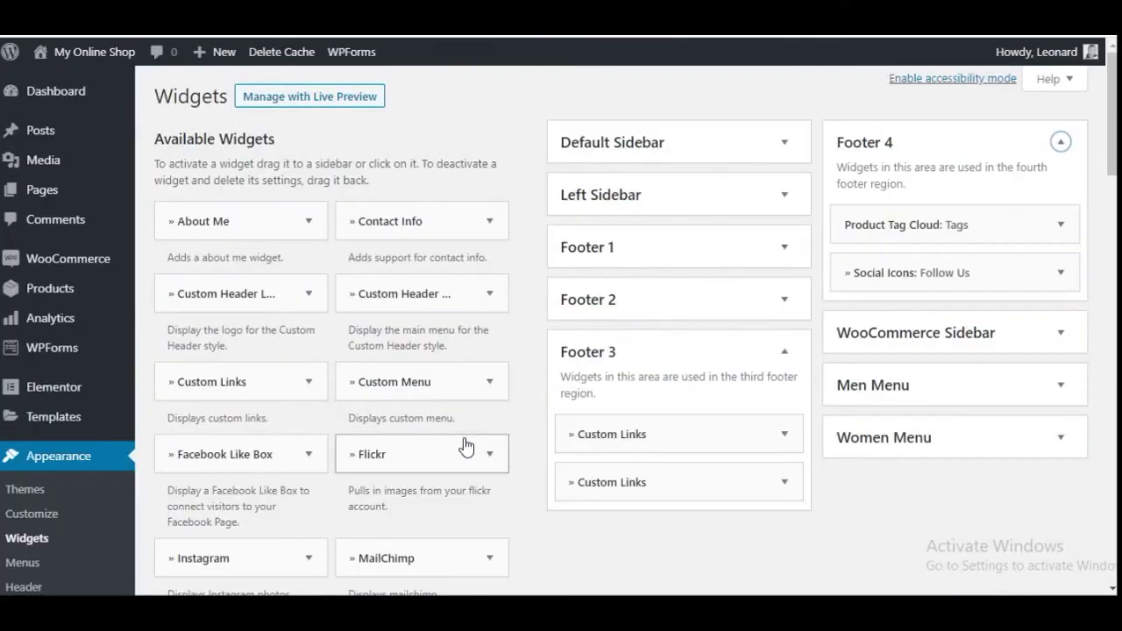
Open the Menus page under Appearance, examine the Footer Menu's items and display location, and compare them with the links in the store's footer.
scroll(95, 443, "down", 1)
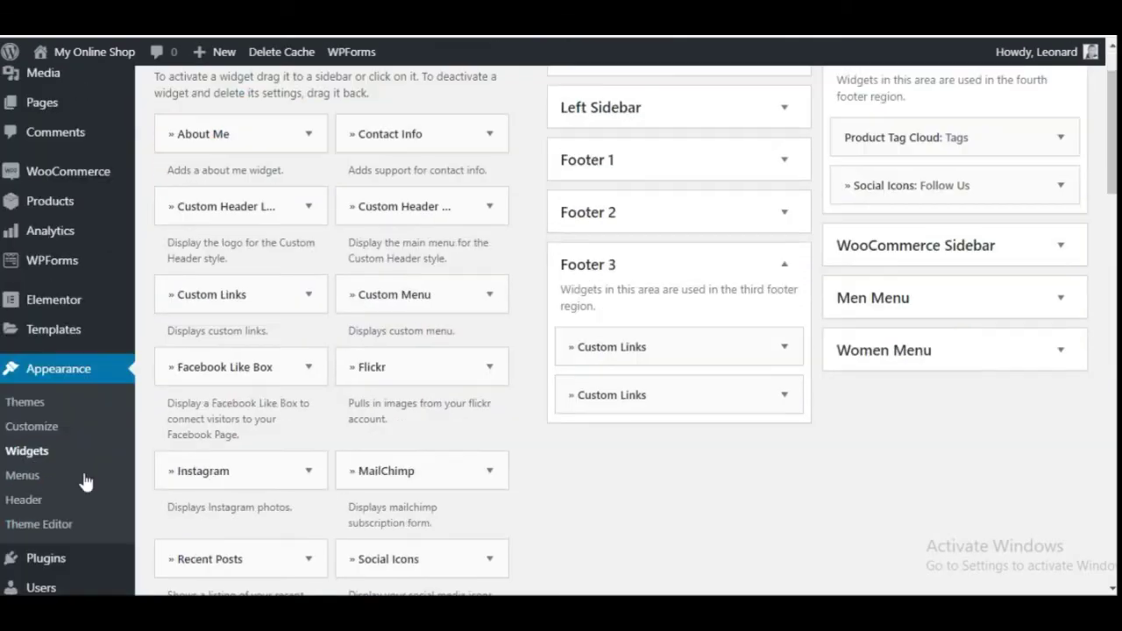
left_click(26, 483)
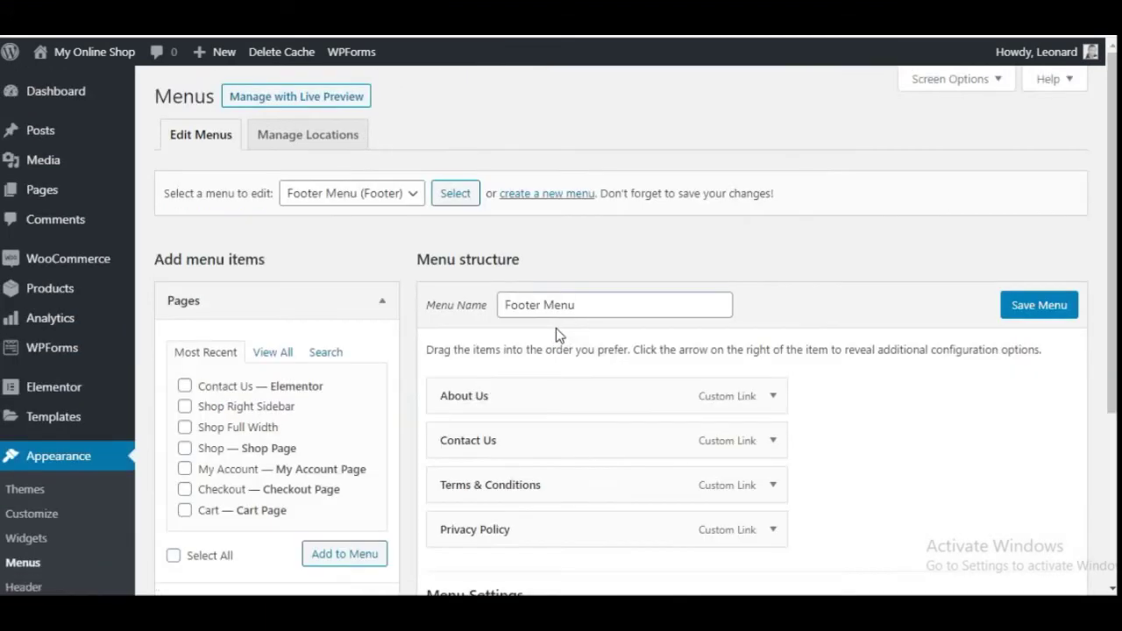
scroll(611, 304, "down", 3)
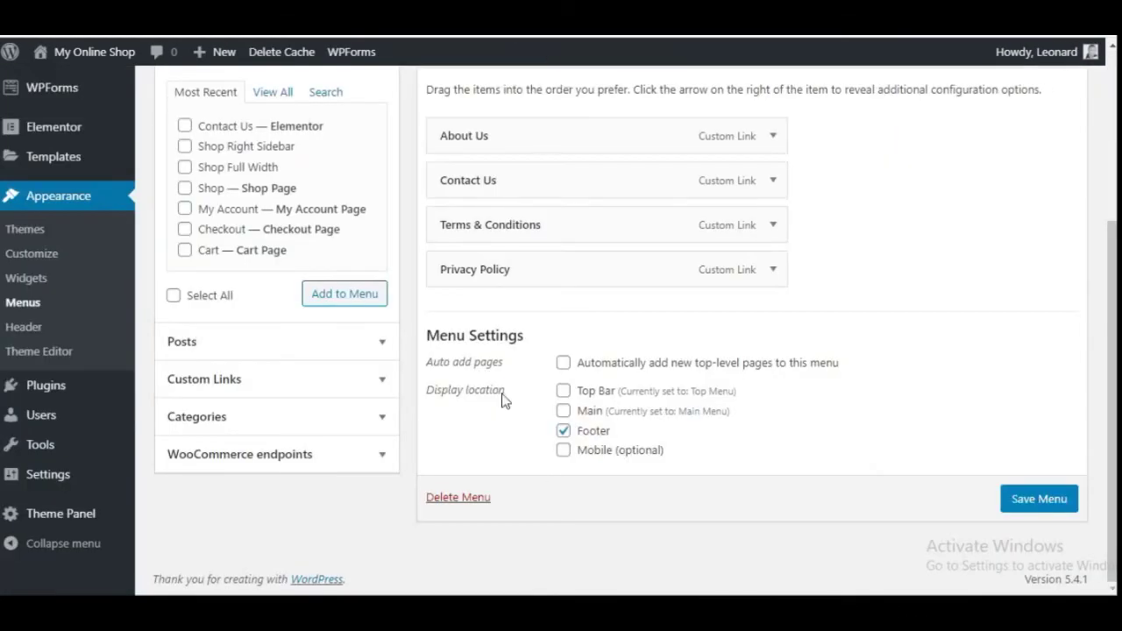
scroll(678, 322, "up", 2)
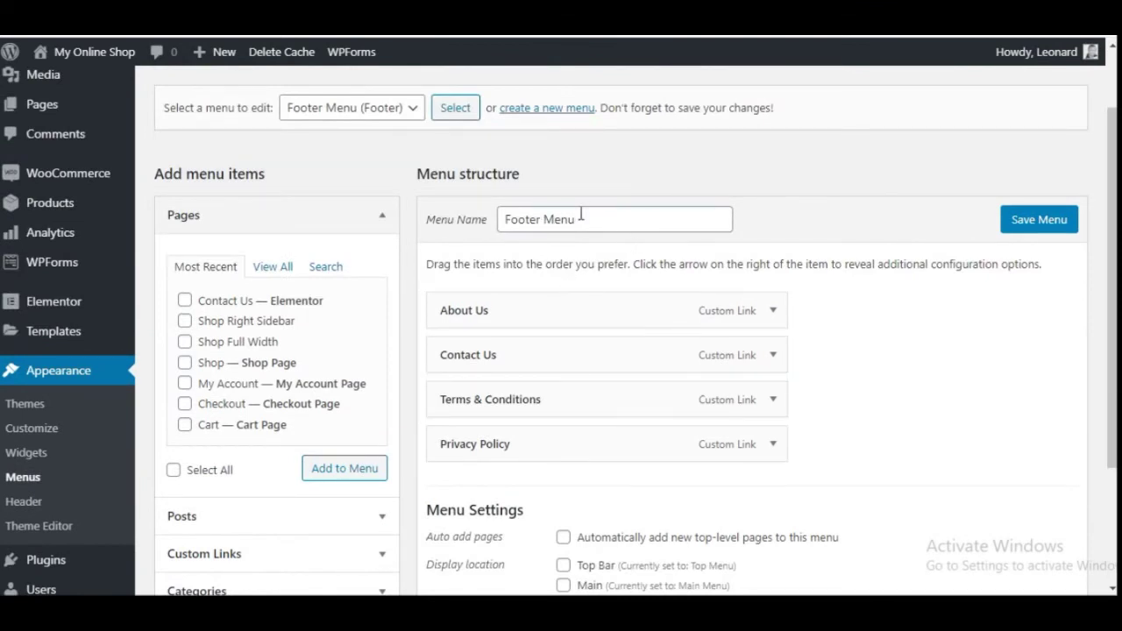
scroll(530, 289, "up", 2)
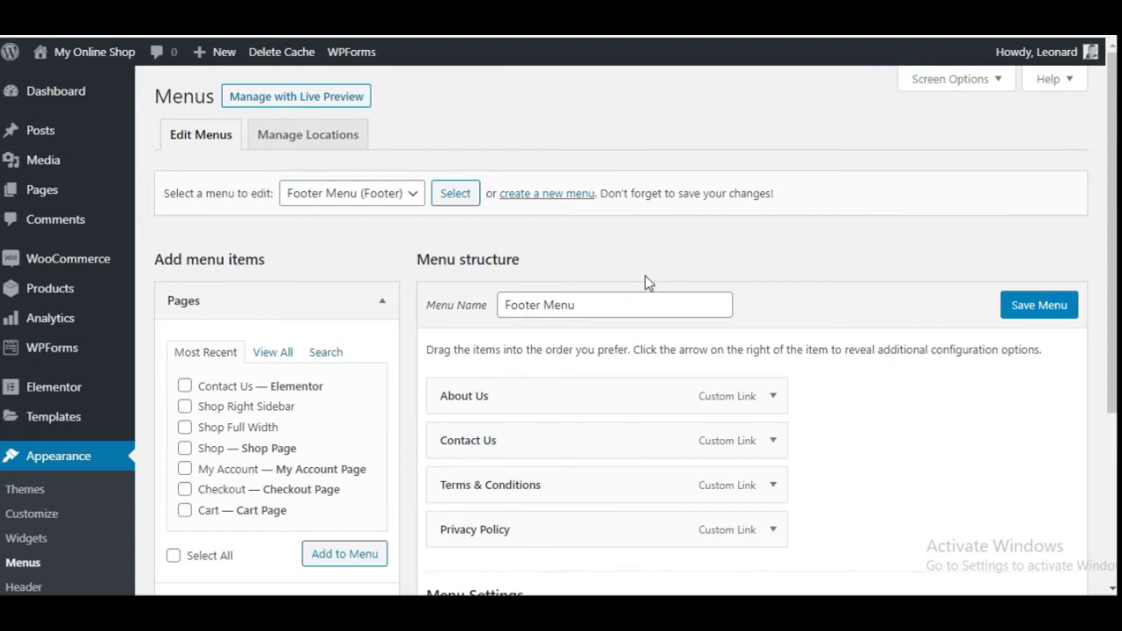
scroll(544, 421, "down", 1)
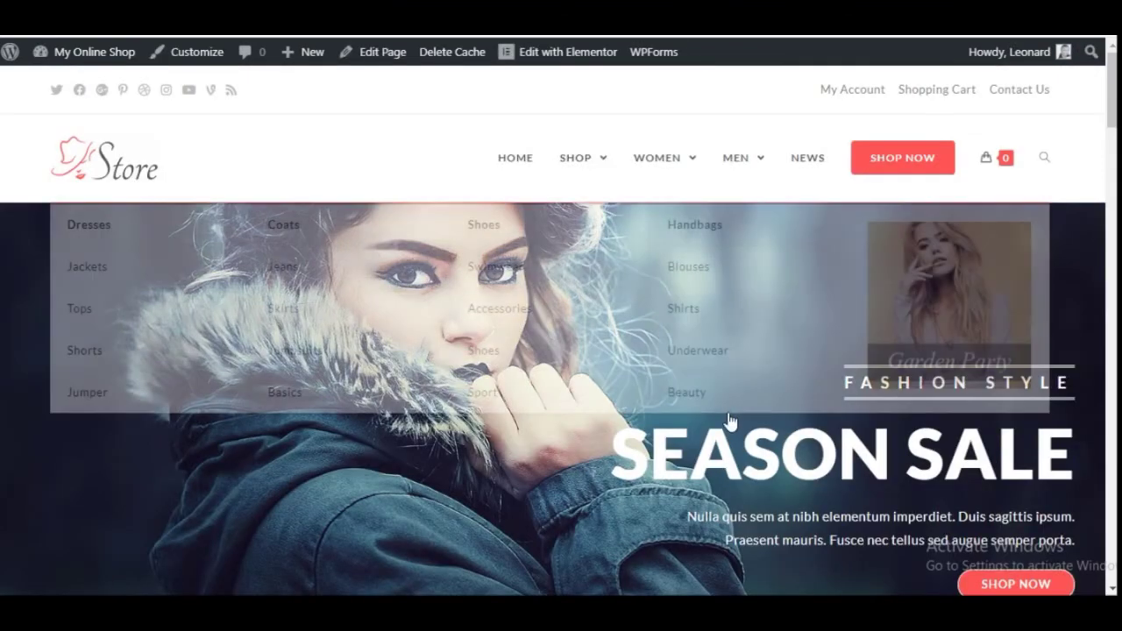
scroll(736, 473, "down", 20)
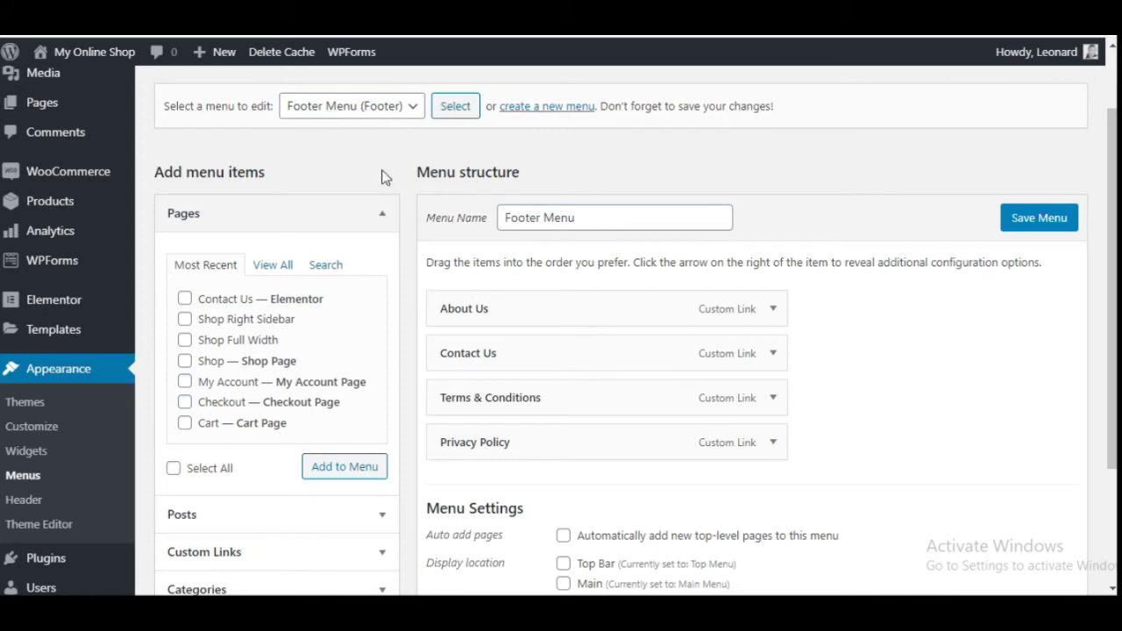
Load Main Menu (Main) for editing on the Menus page.
scroll(383, 176, "up", 1)
left_click(420, 198)
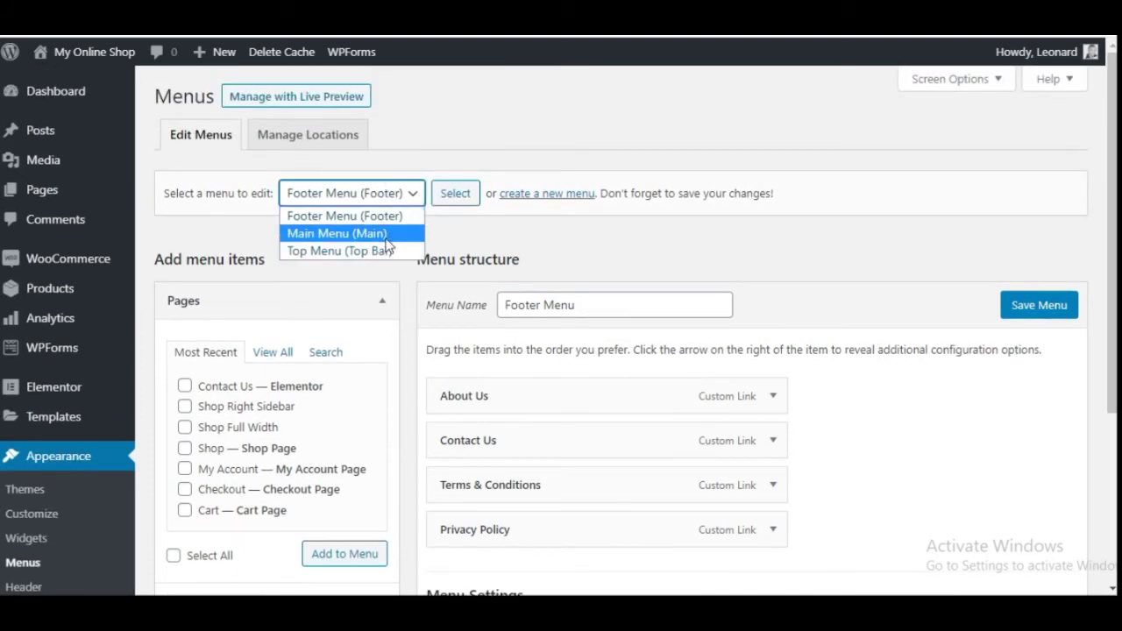
left_click(382, 237)
left_click(452, 194)
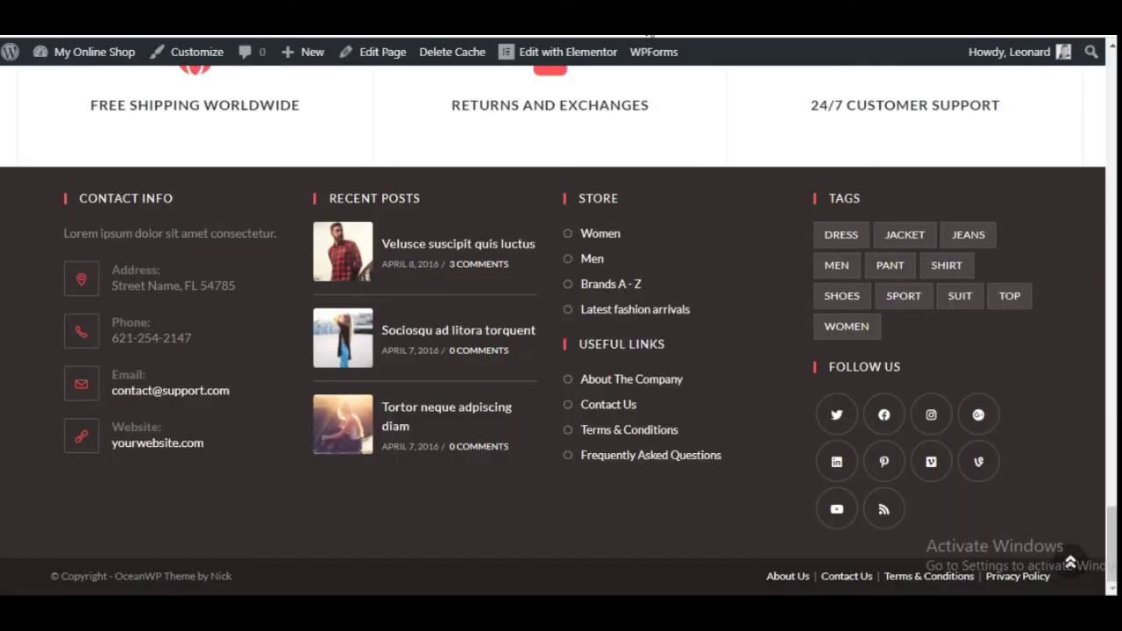
Compare the store's header navigation and Shop dropdown with the Main Menu's structure.
scroll(478, 204, "up", 10)
scroll(481, 202, "up", 10)
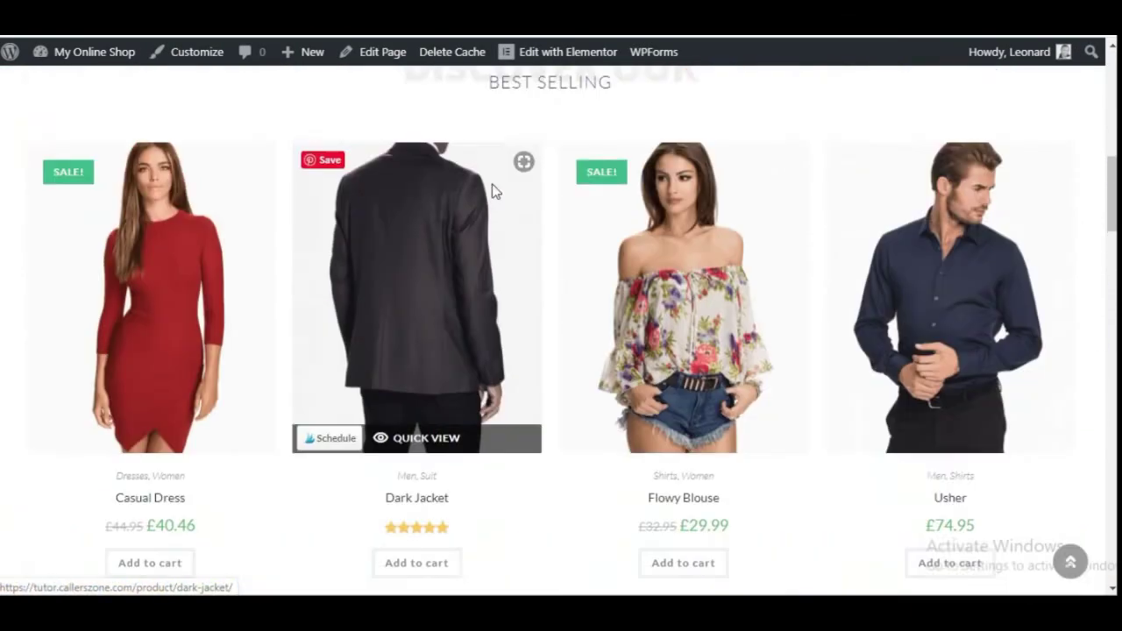
mouse_move(572, 162)
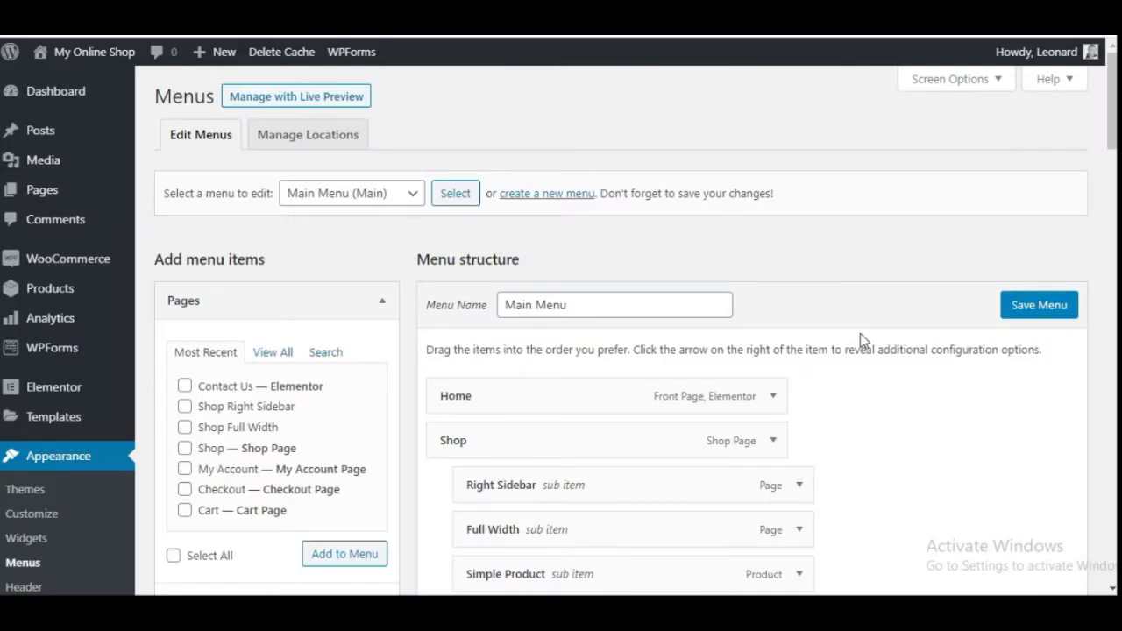
scroll(861, 333, "down", 1)
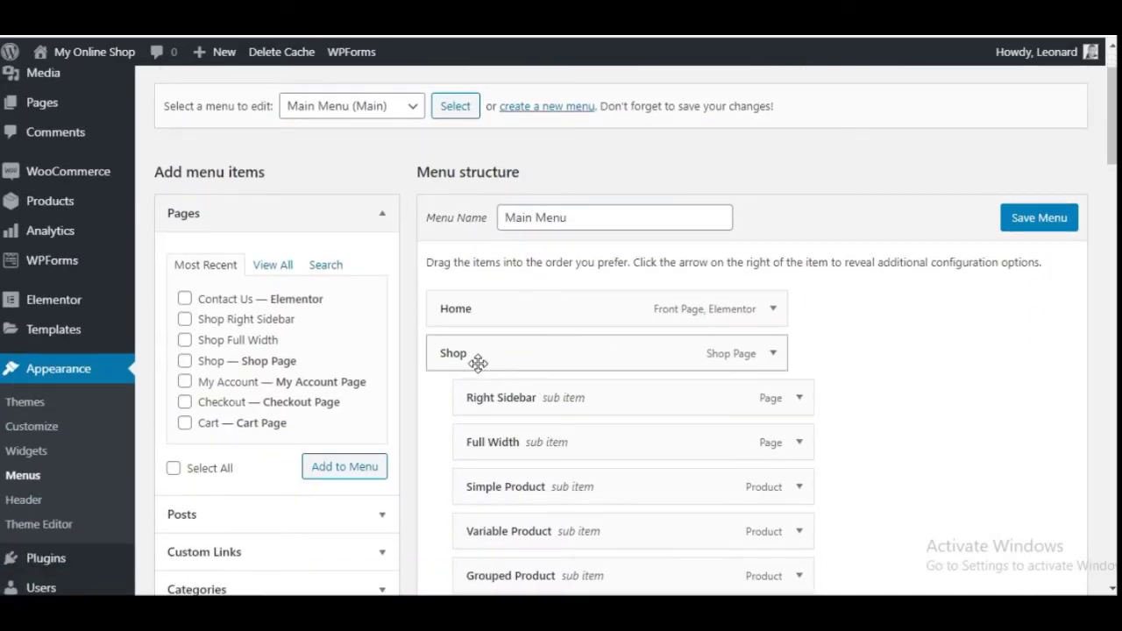
scroll(570, 438, "down", 2)
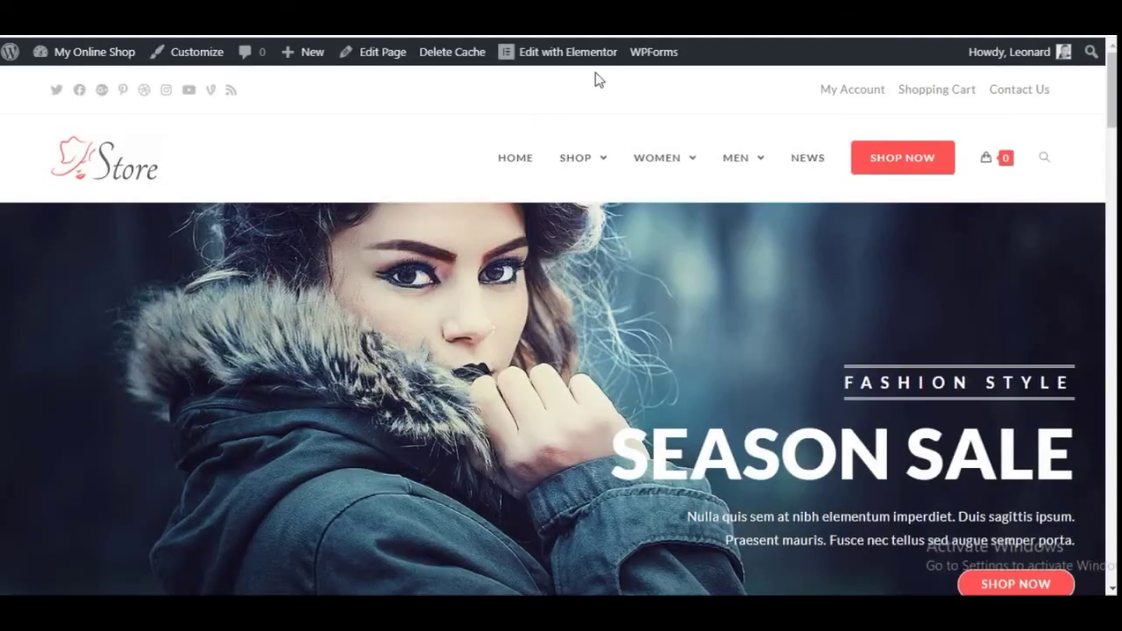
mouse_move(584, 149)
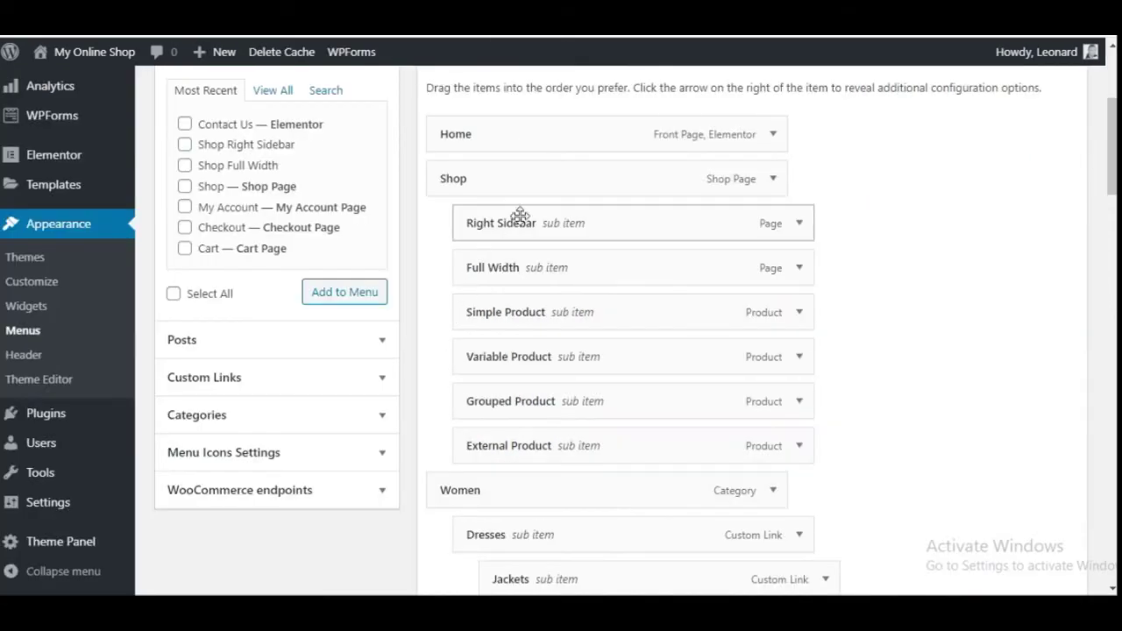
Move External Product out from under Shop to the top level of the Main Menu and save the menu.
left_click_drag(545, 448, 518, 448)
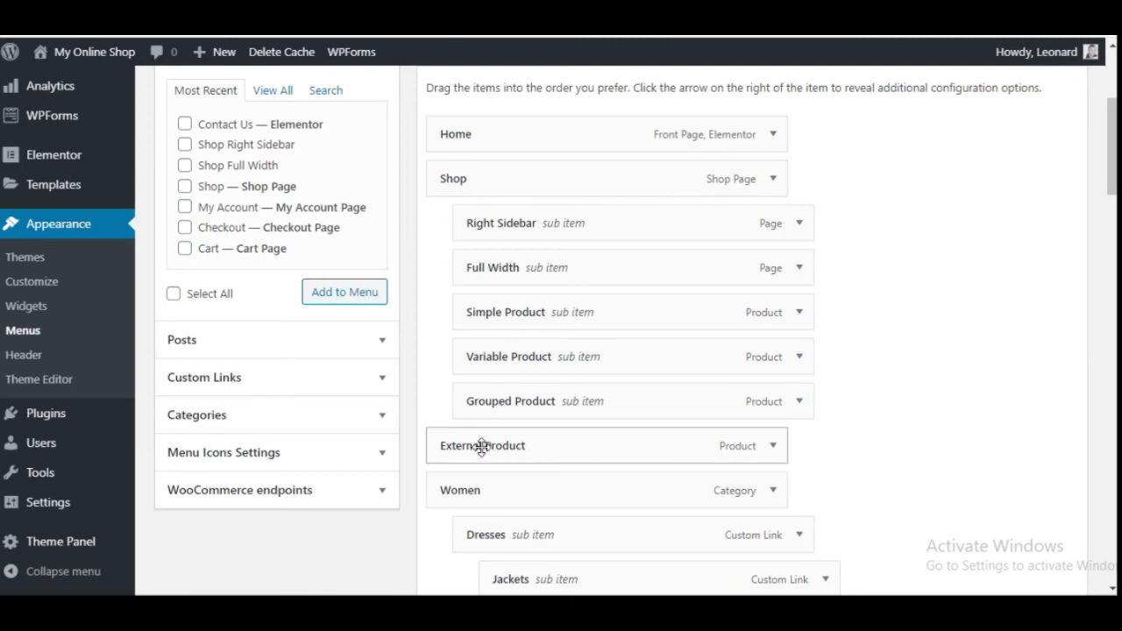
mouse_move(519, 446)
left_mouse_down()
mouse_move(564, 444)
mouse_move(532, 446)
left_mouse_up()
scroll(931, 390, "down", 4)
scroll(956, 342, "up", 7)
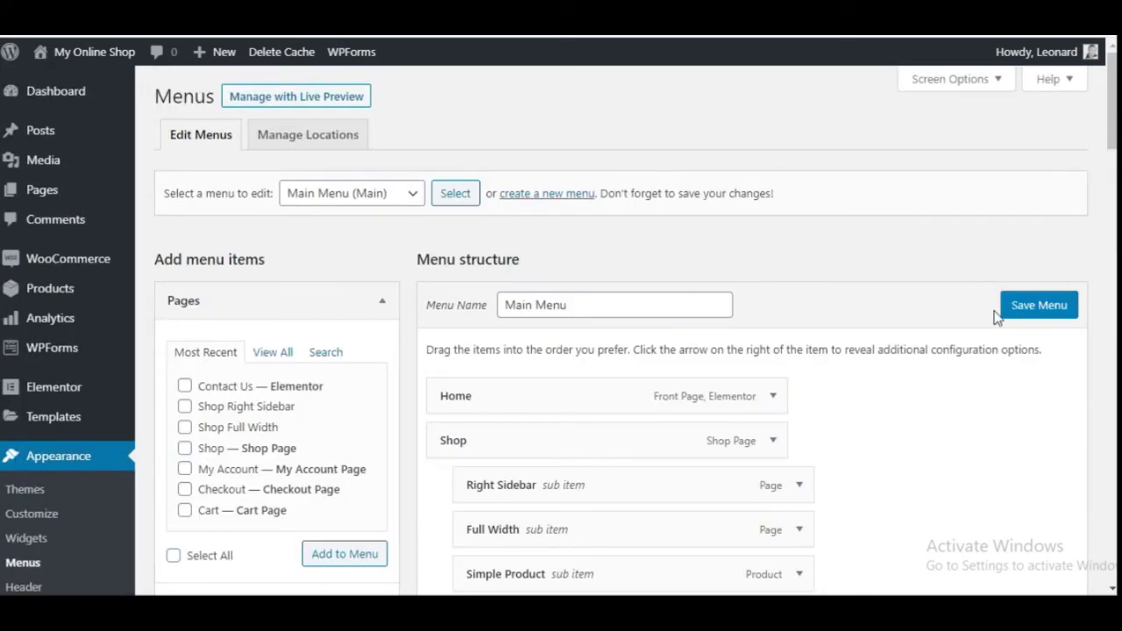
scroll(834, 429, "down", 5)
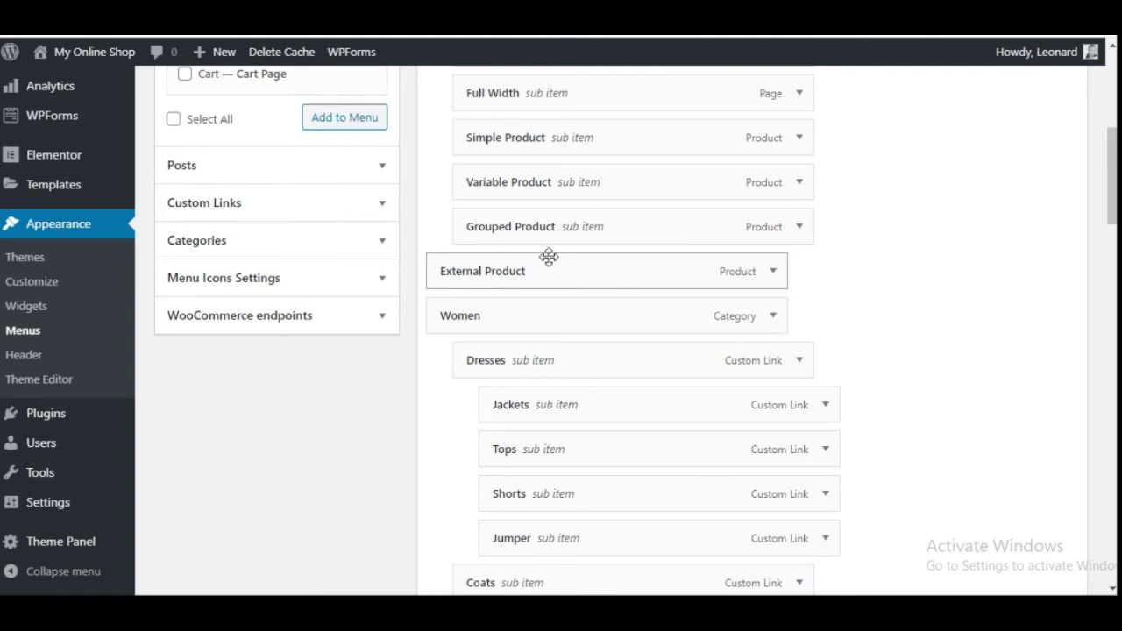
scroll(789, 351, "up", 6)
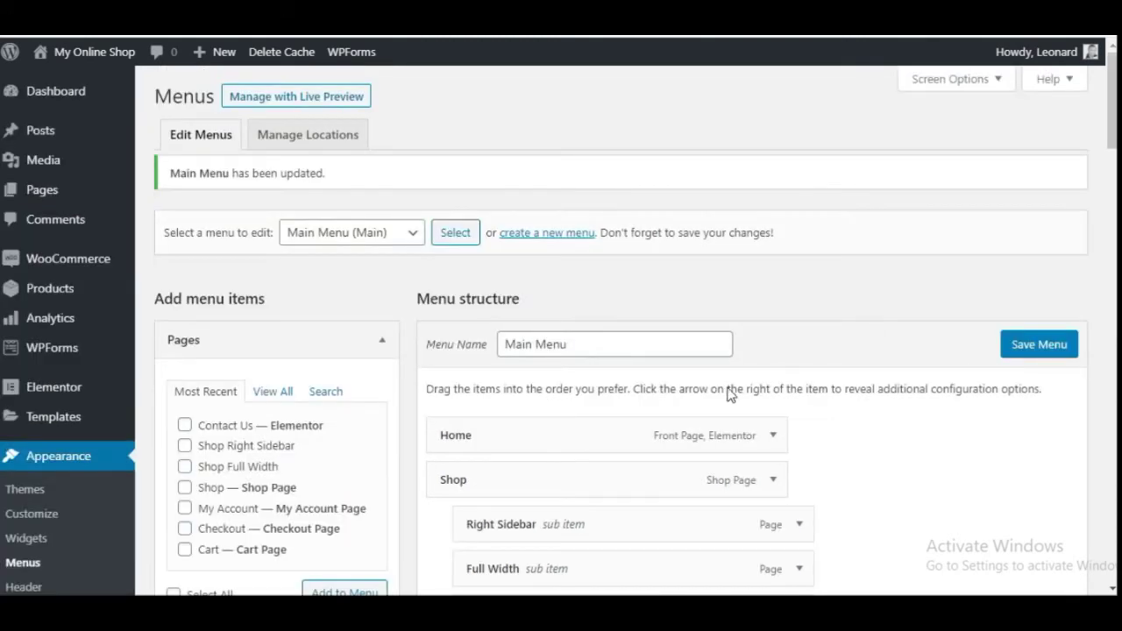
Reload the store's homepage through its logo to check the header navigation.
scroll(696, 426, "down", 4)
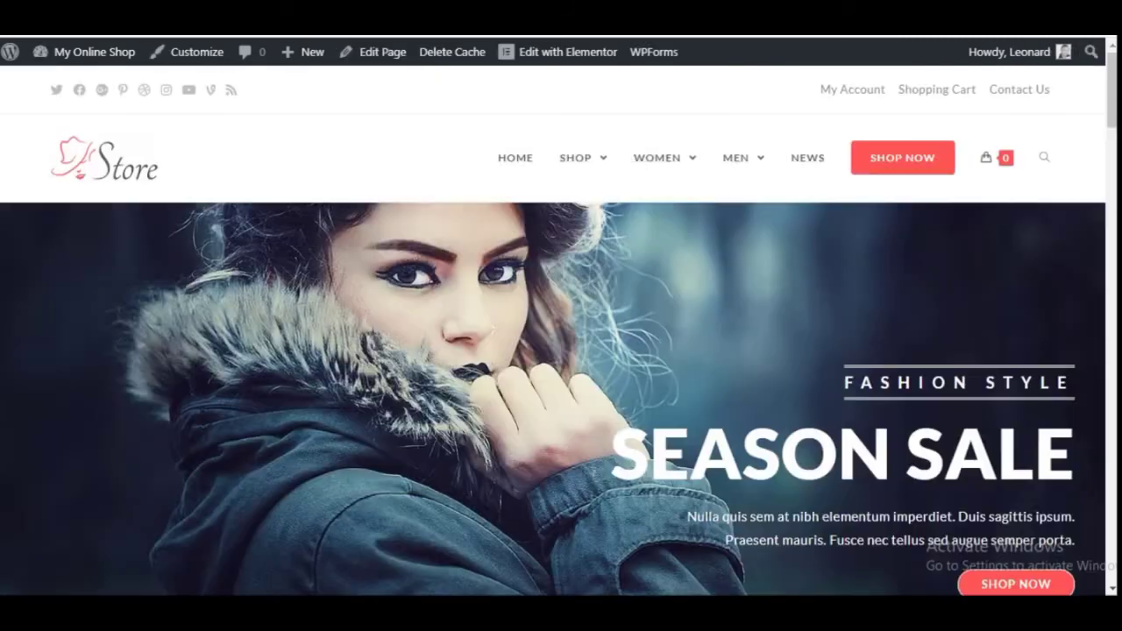
left_click(123, 163)
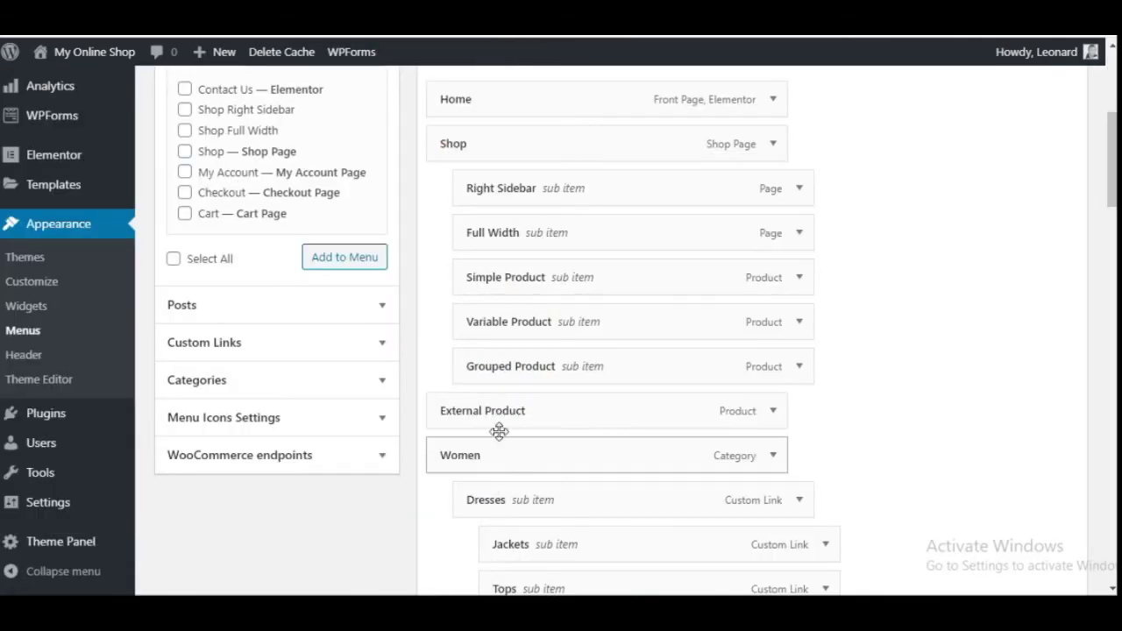
Nest External Product back under Shop as a sub item and look over the sub items of Women.
left_click_drag(506, 411, 538, 409)
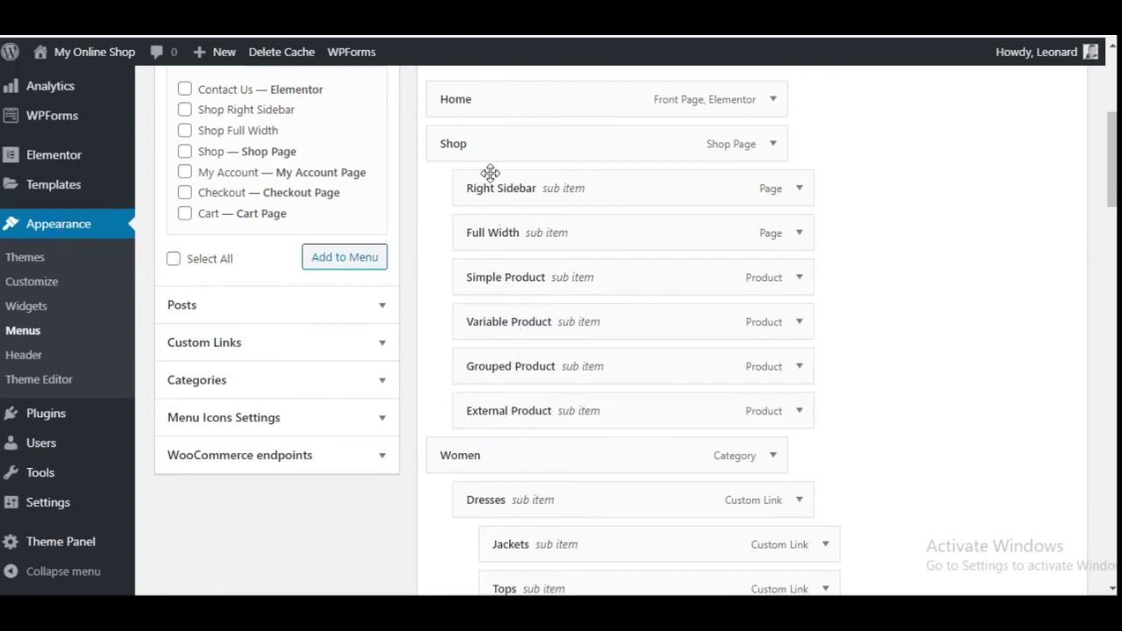
scroll(502, 373, "down", 2)
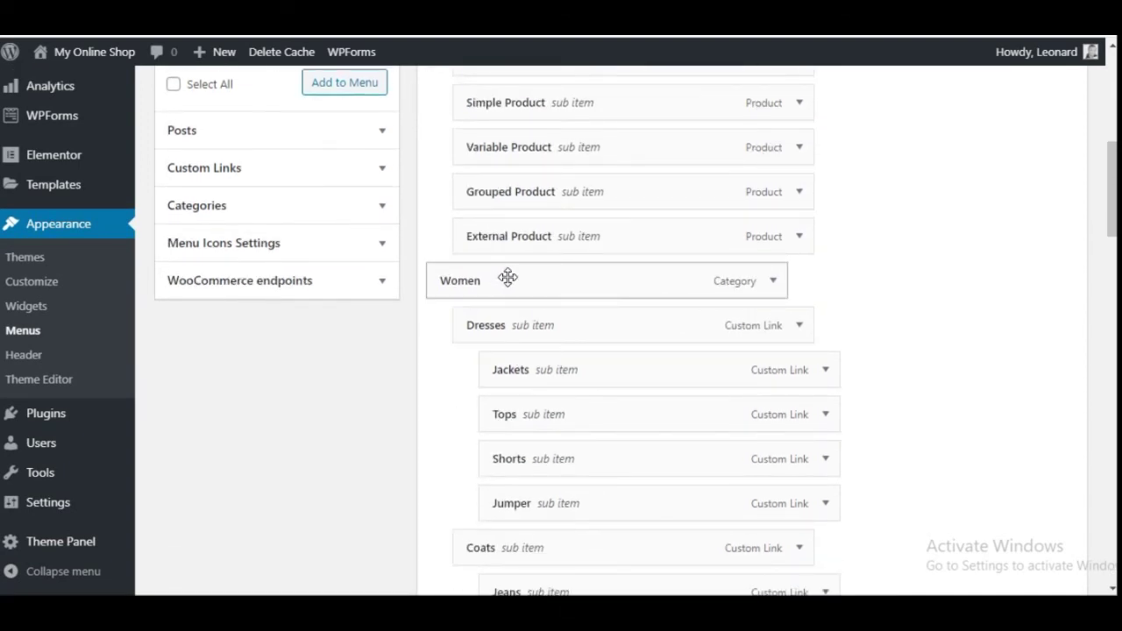
scroll(491, 307, "down", 1)
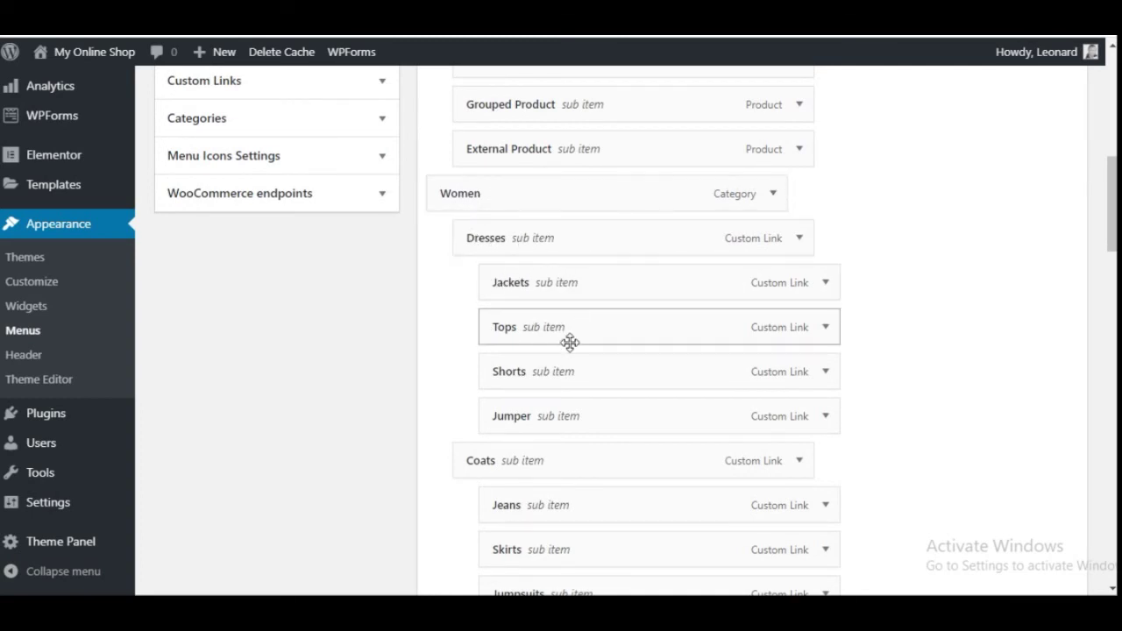
Compare the sub items of Women and Men in the Main Menu with the store header's dropdowns.
scroll(570, 368, "down", 3)
scroll(543, 438, "down", 7)
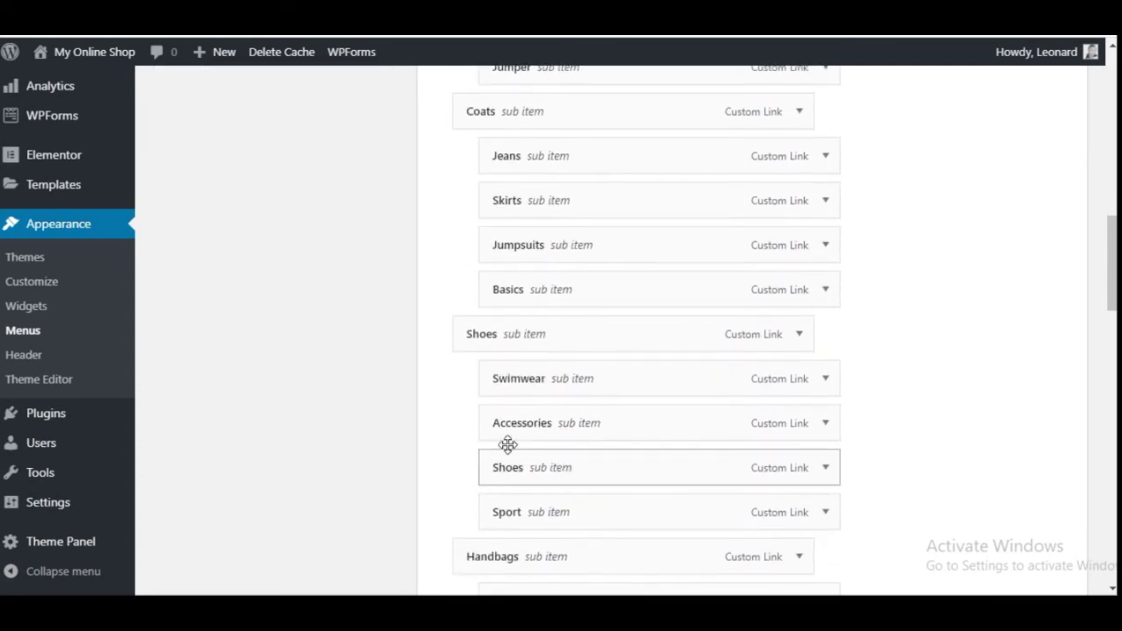
scroll(536, 332, "down", 3)
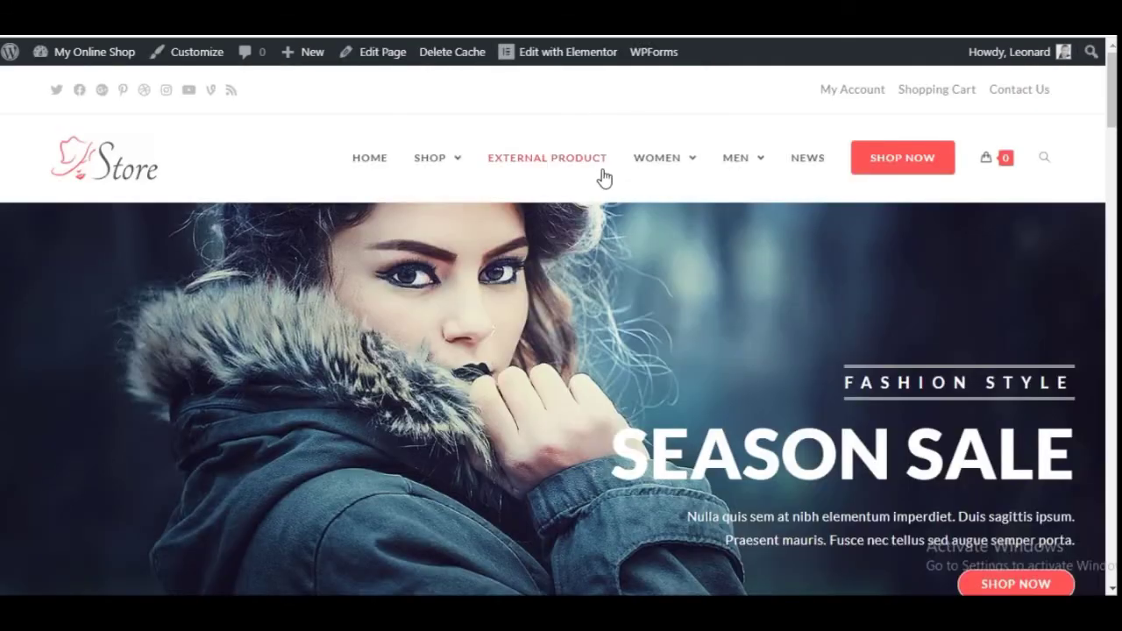
mouse_move(657, 170)
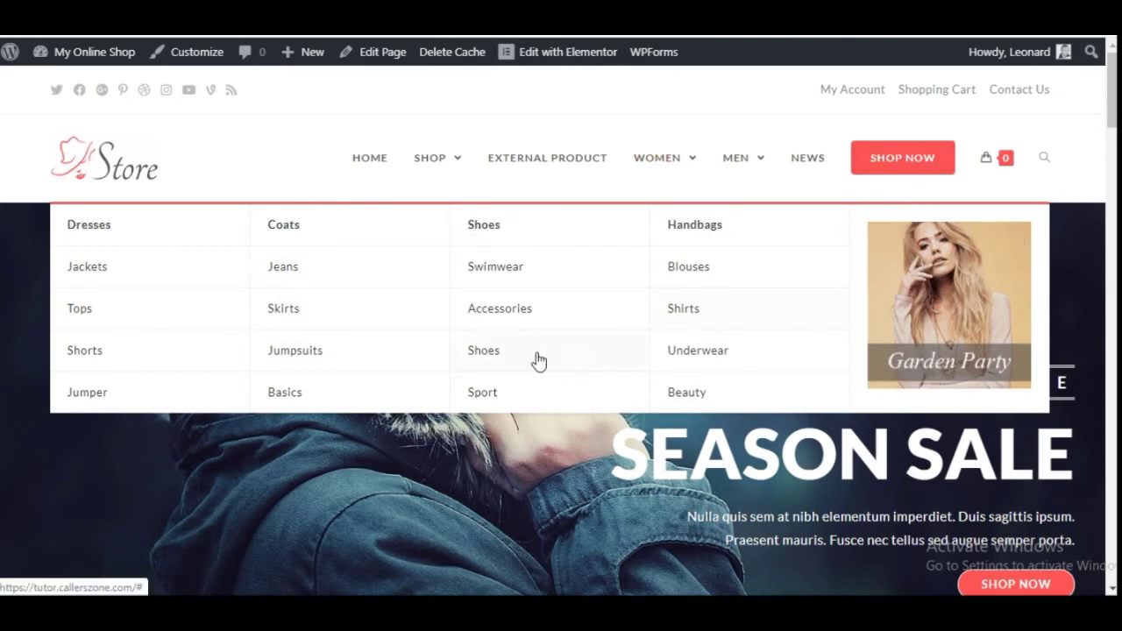
mouse_move(747, 168)
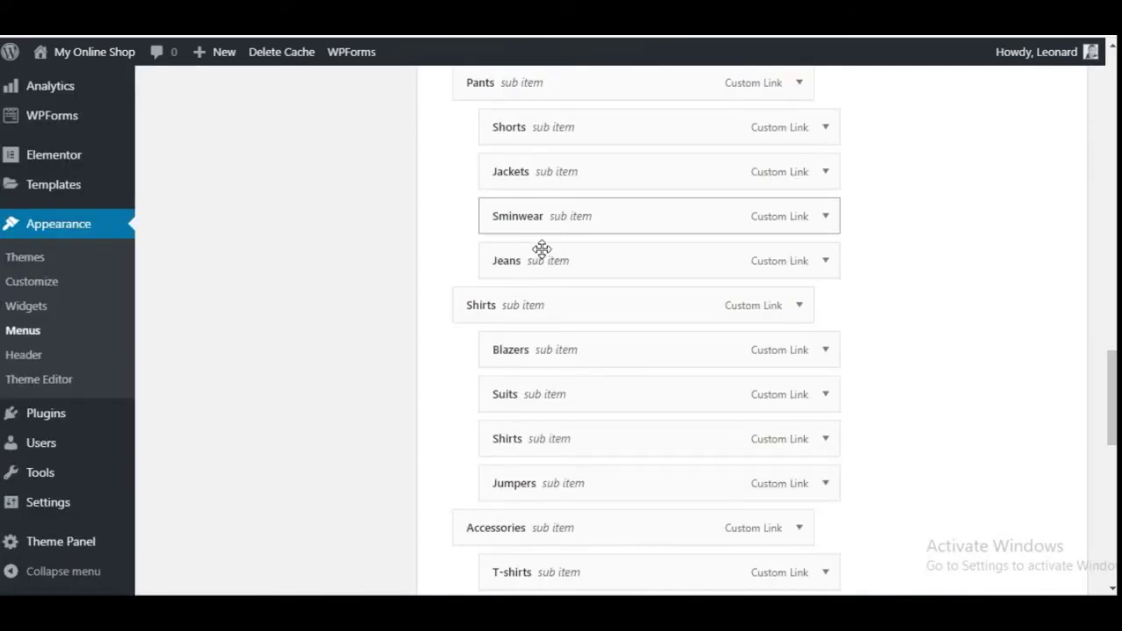
Review the remaining Men sub items and the menu settings, and save the Main Menu.
scroll(467, 377, "down", 5)
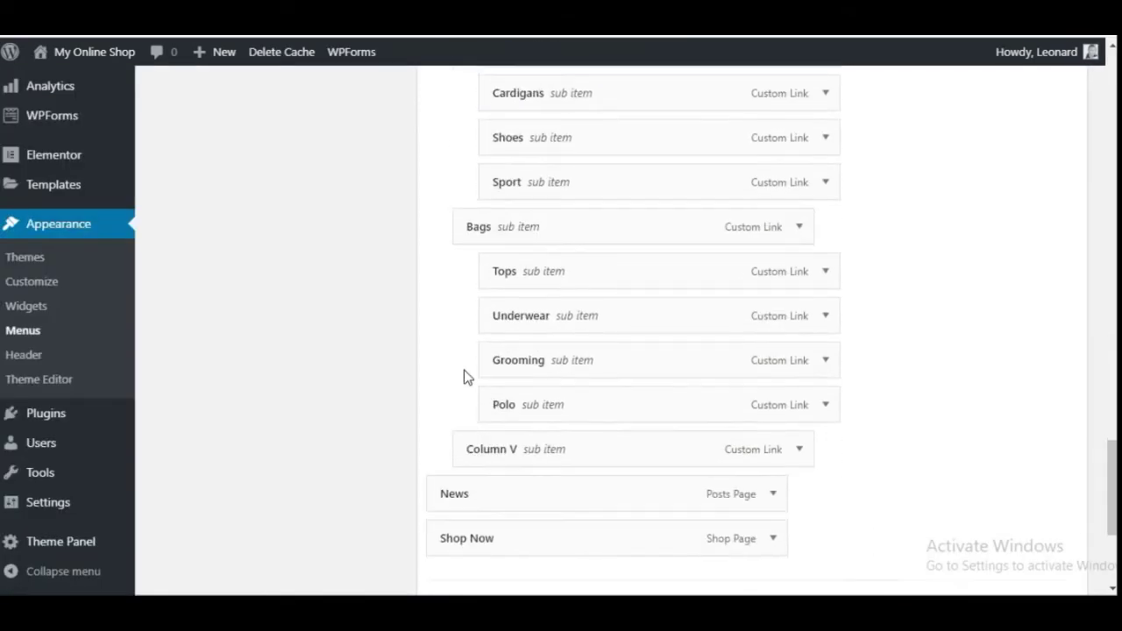
scroll(661, 434, "down", 3)
left_click(1040, 499)
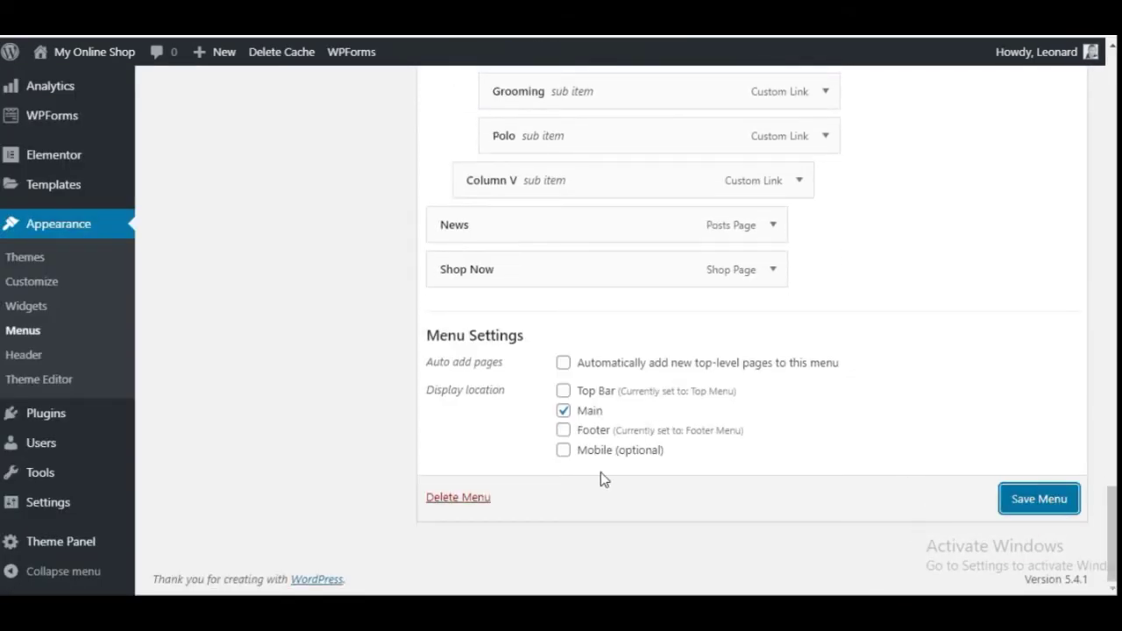
scroll(447, 379, "up", 10)
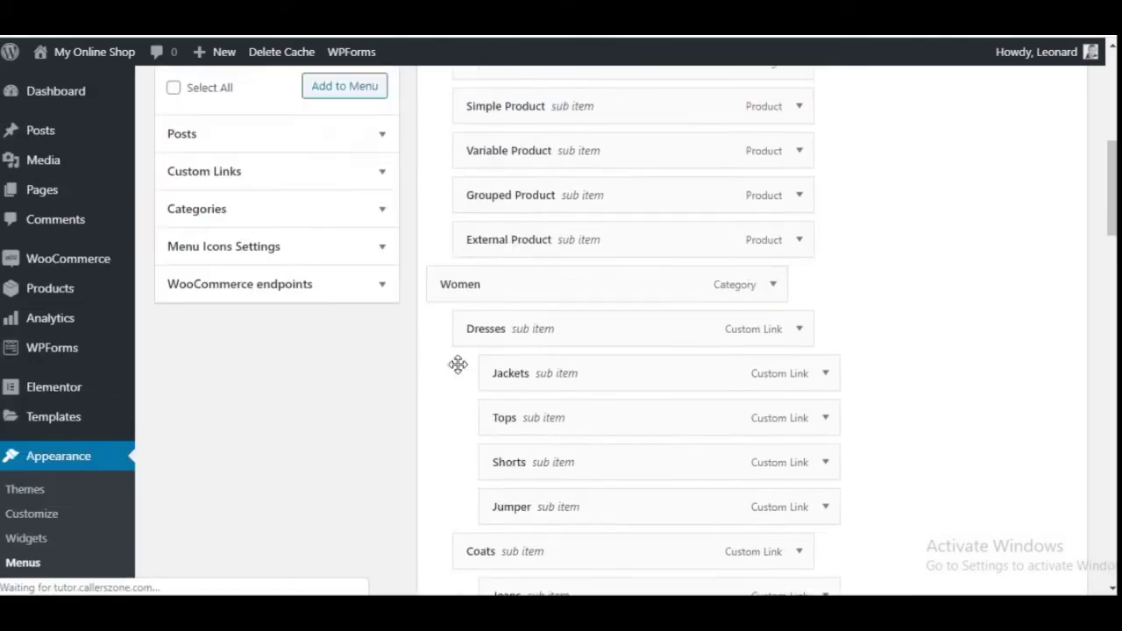
scroll(457, 364, "up", 3)
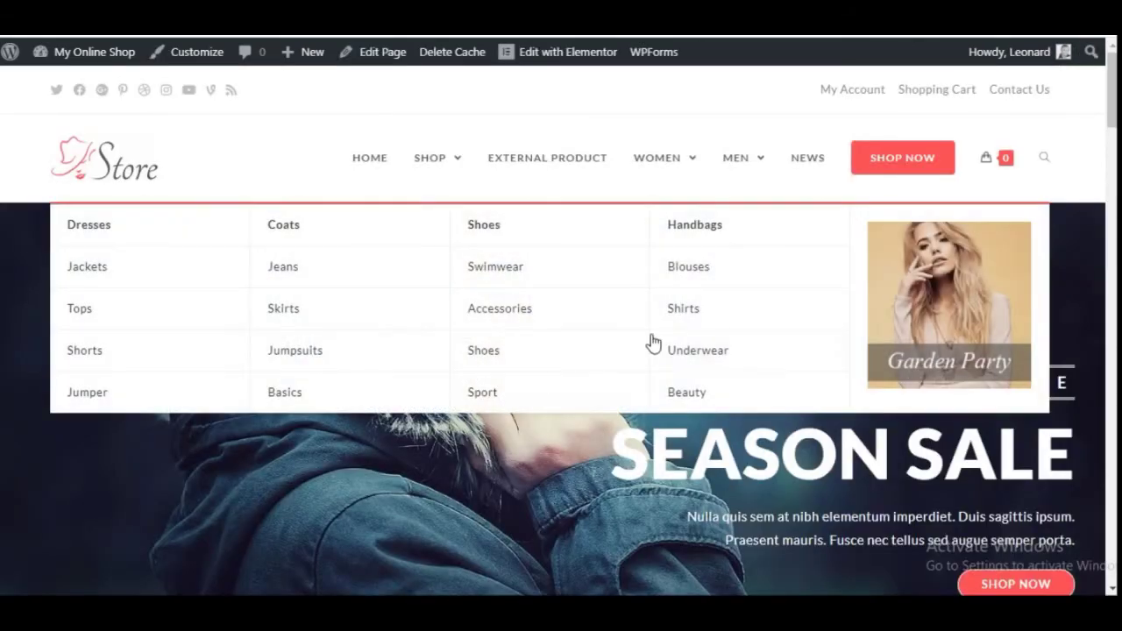
Look through the store homepage's sections and the Women and Men entries of its header navigation.
scroll(549, 433, "down", 5)
scroll(455, 383, "down", 5)
scroll(455, 383, "up", 10)
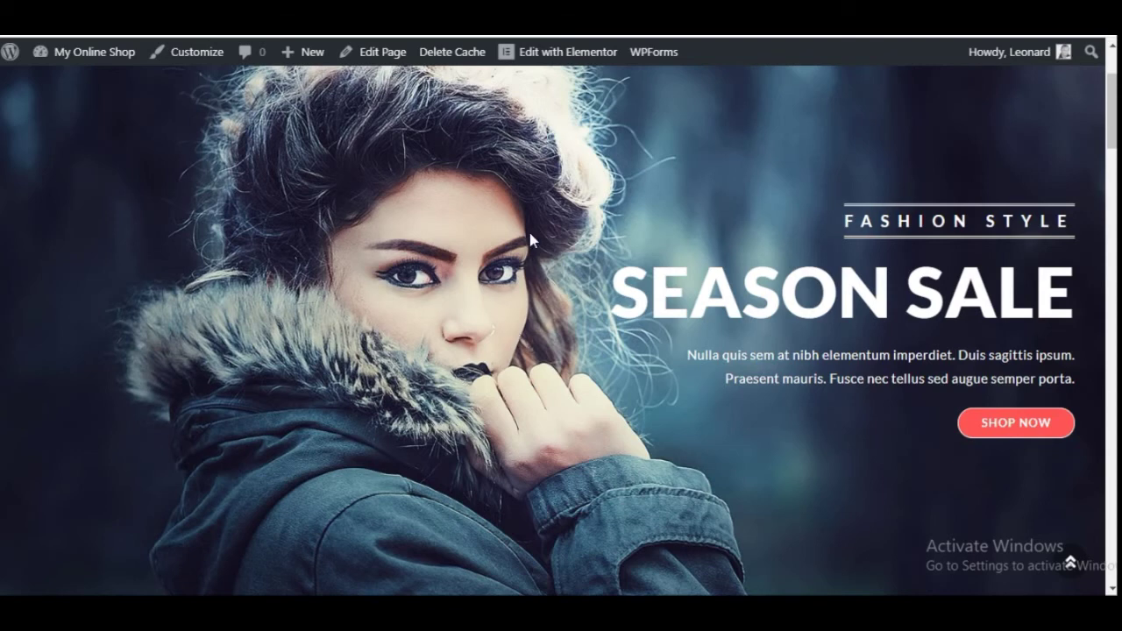
scroll(526, 230, "down", 15)
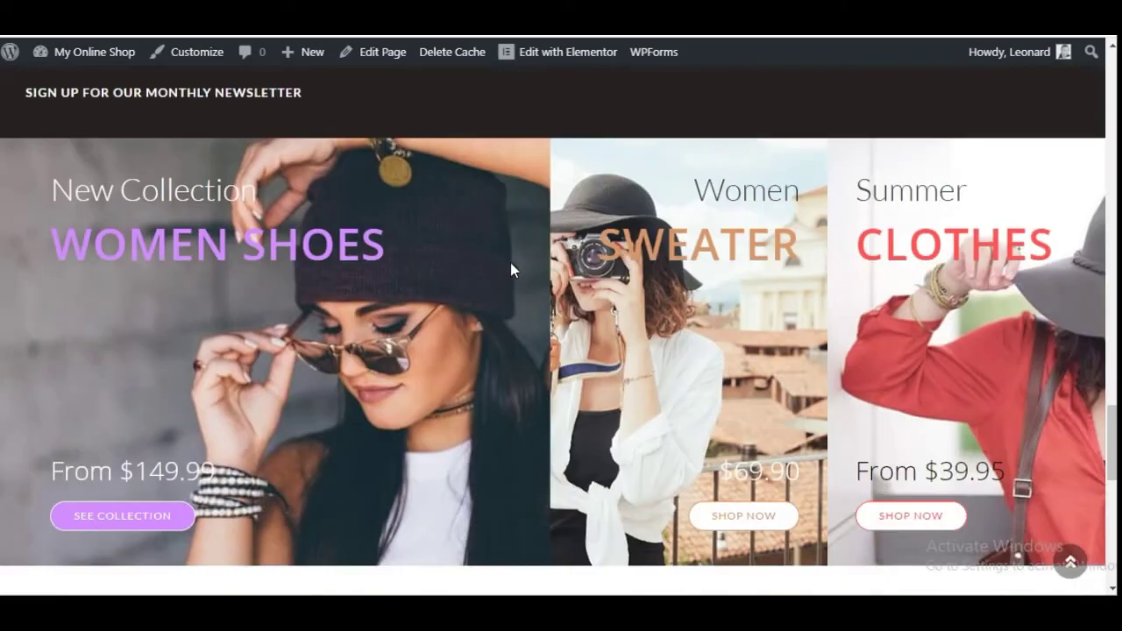
scroll(529, 388, "down", 3)
scroll(584, 371, "up", 20)
mouse_move(659, 239)
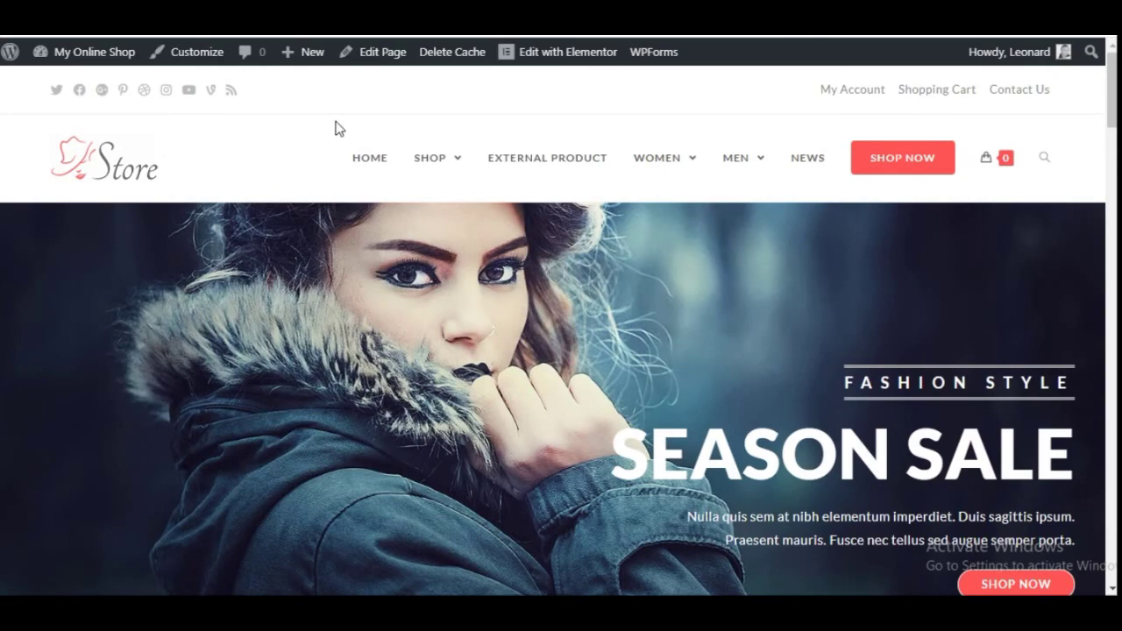
mouse_move(743, 158)
mouse_move(665, 158)
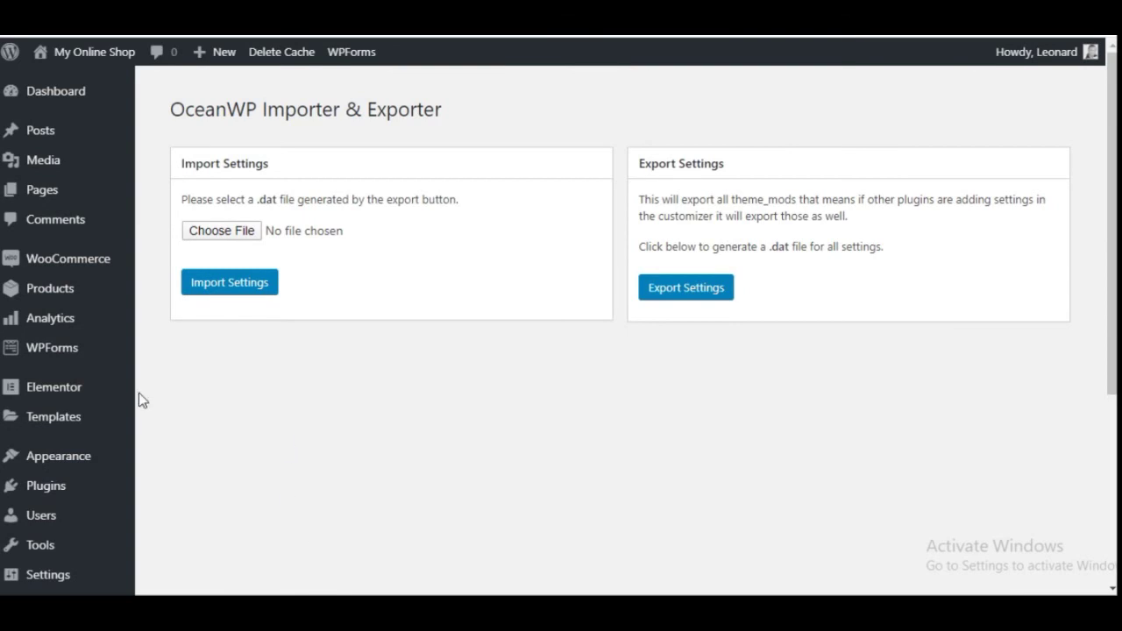
Open OceanWP's Install Demos page and browse the Business, Blog, Sport, One Page and eCommerce demos.
scroll(44, 324, "down", 3)
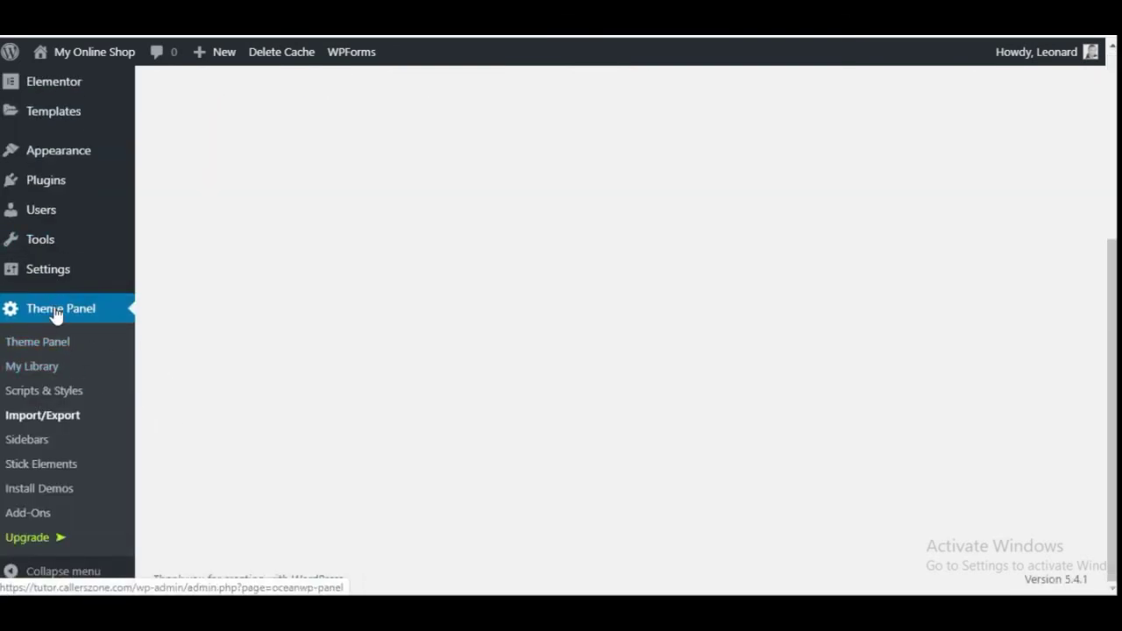
left_click(48, 497)
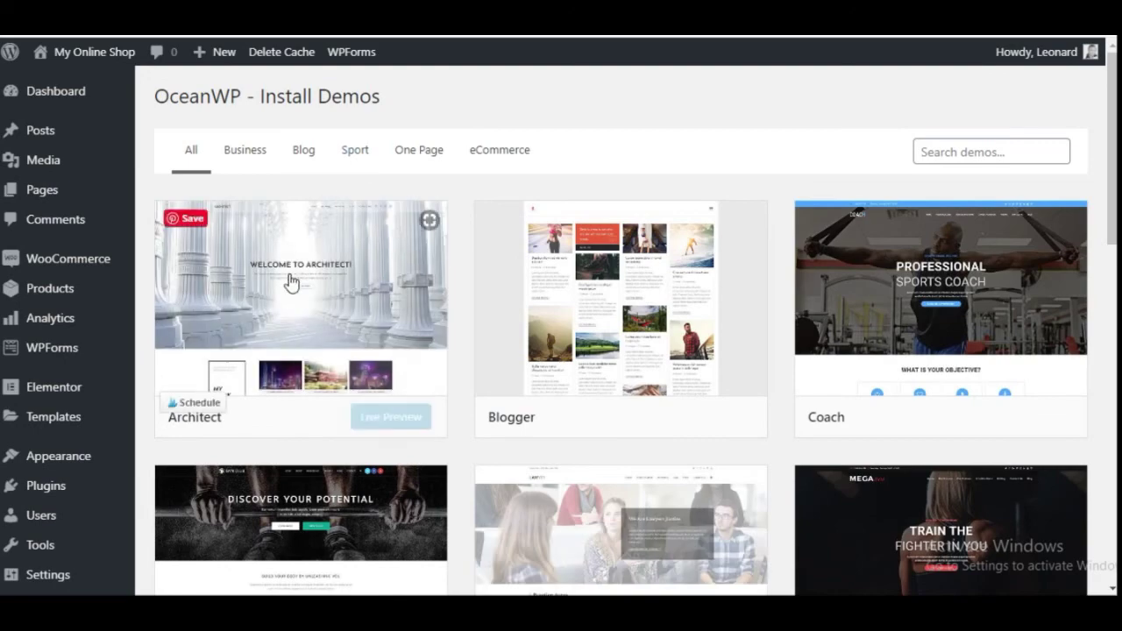
left_click(240, 150)
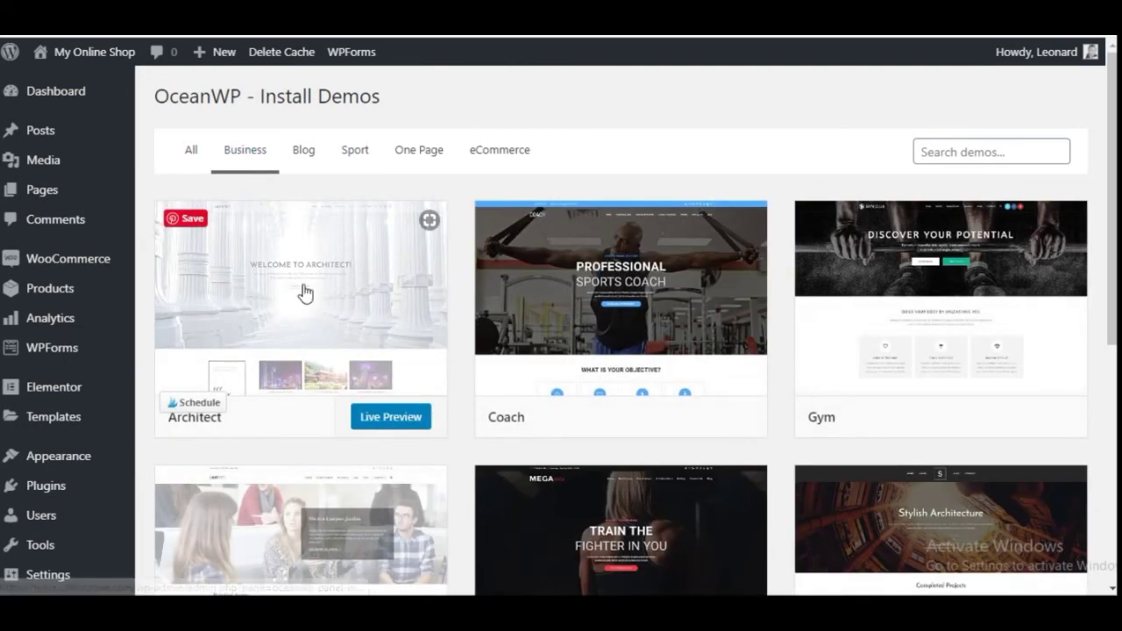
left_click(302, 149)
left_click(356, 153)
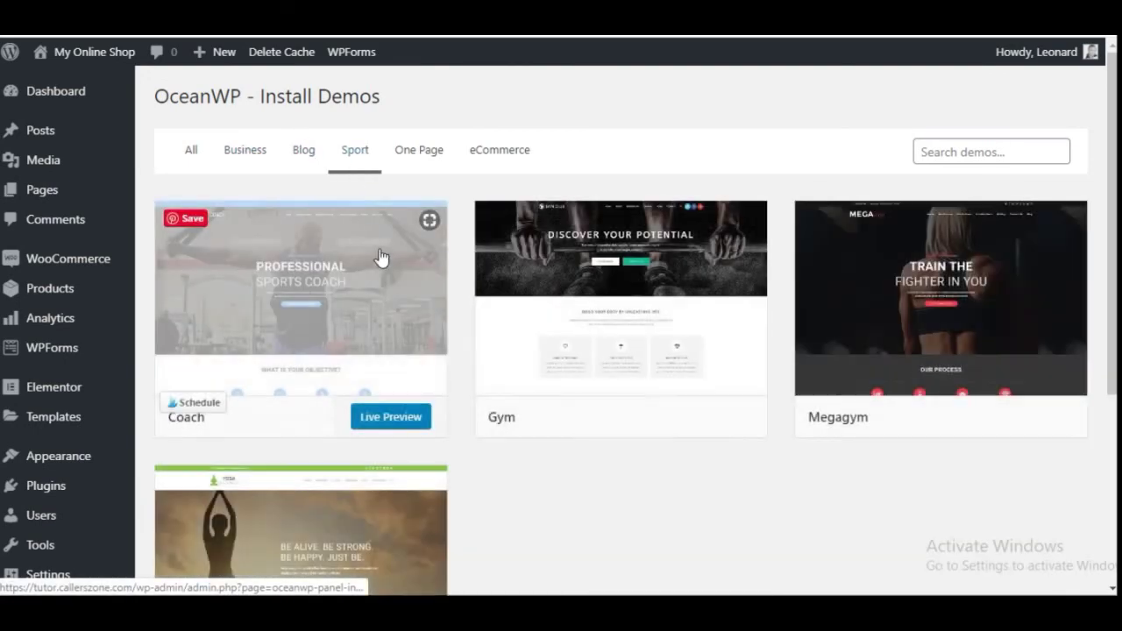
left_click(418, 153)
left_click(499, 154)
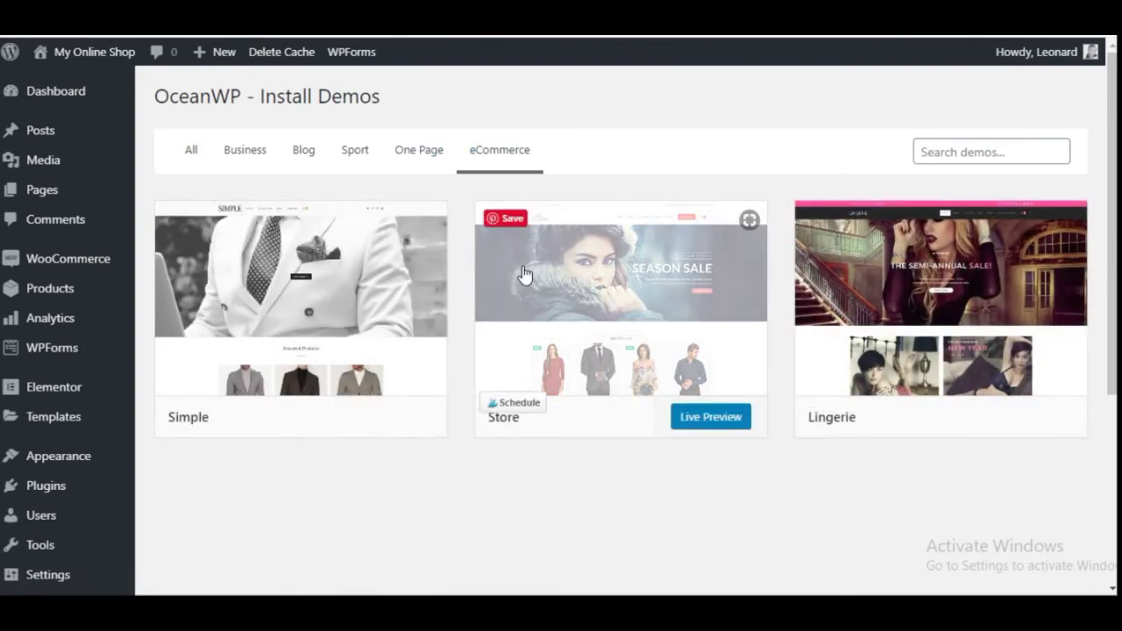
Revisit the One Page and Sport demos and look through the live preview of the Yoga demo.
left_click(416, 154)
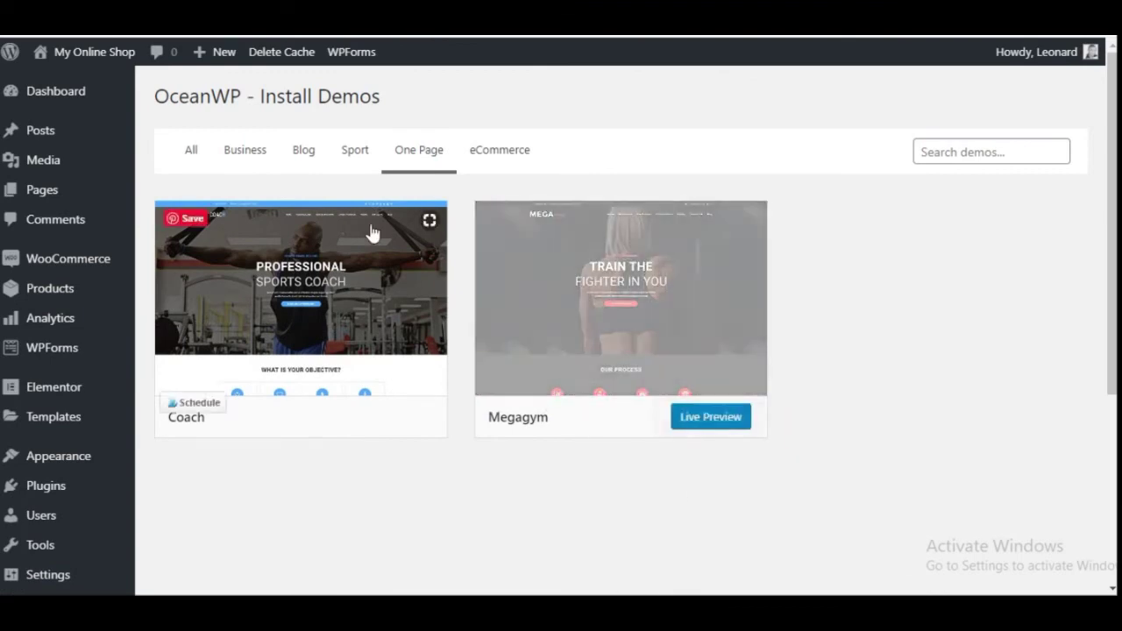
left_click(361, 151)
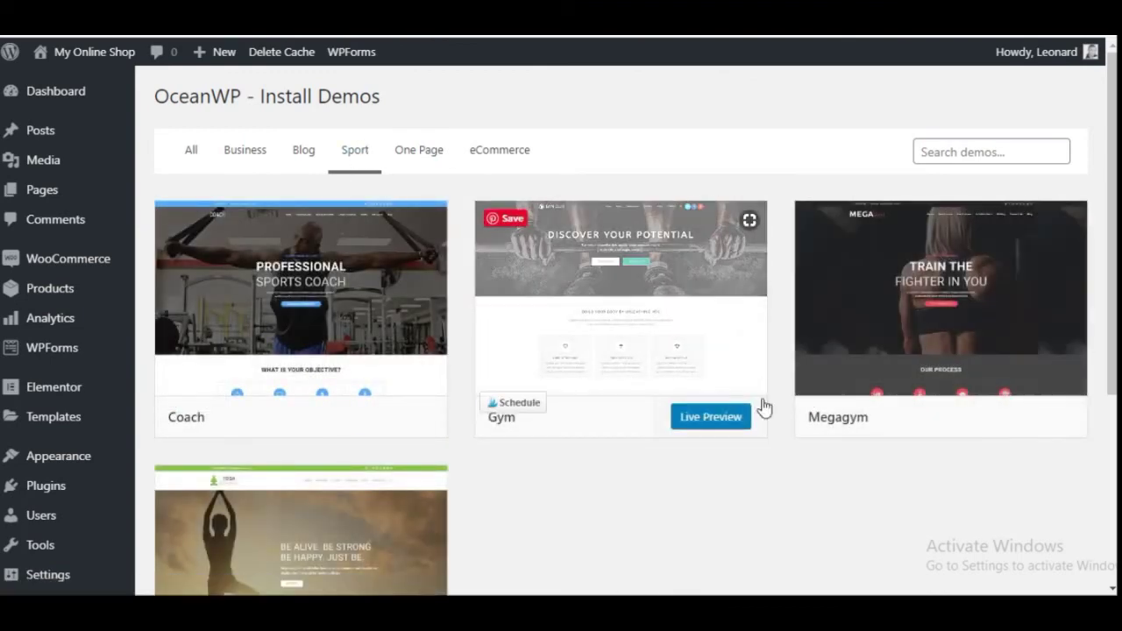
scroll(936, 352, "down", 2)
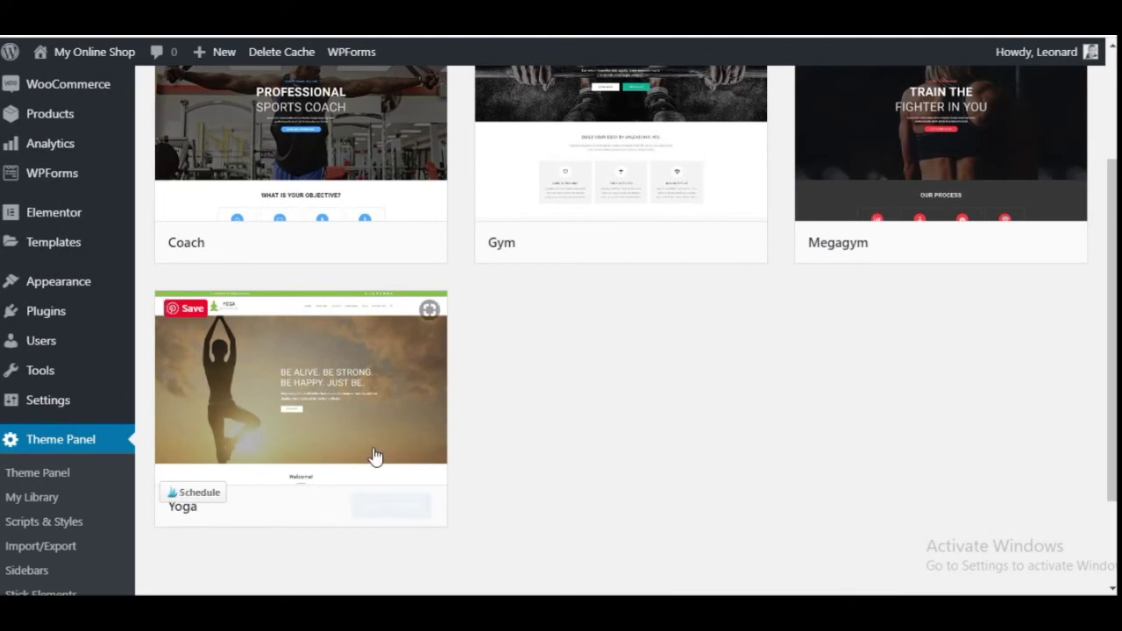
left_click(372, 507)
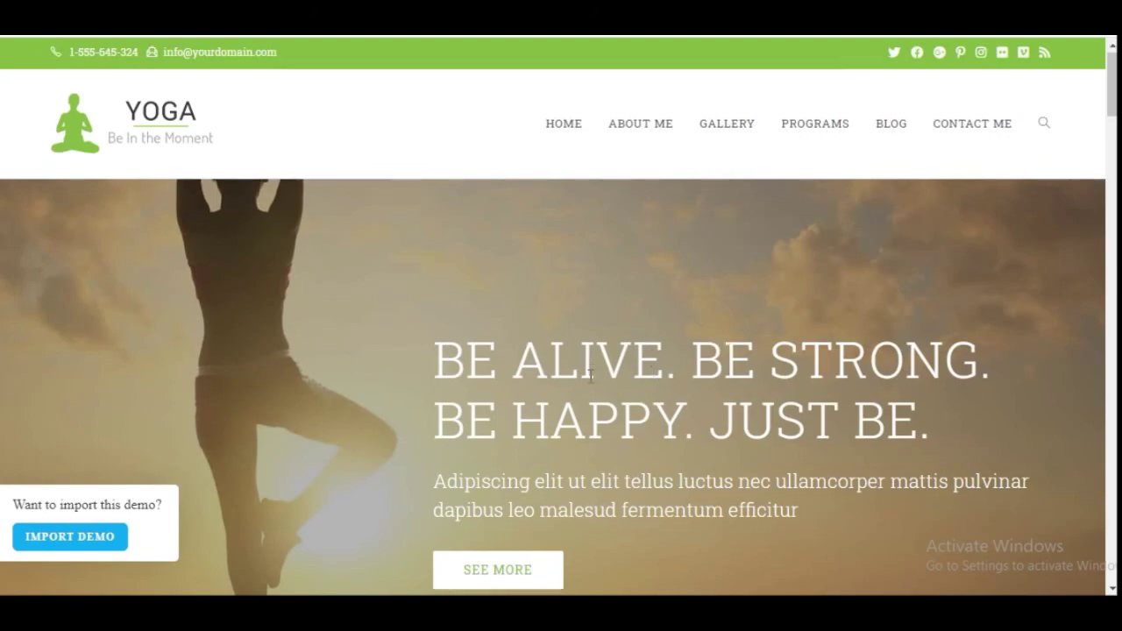
scroll(590, 373, "down", 10)
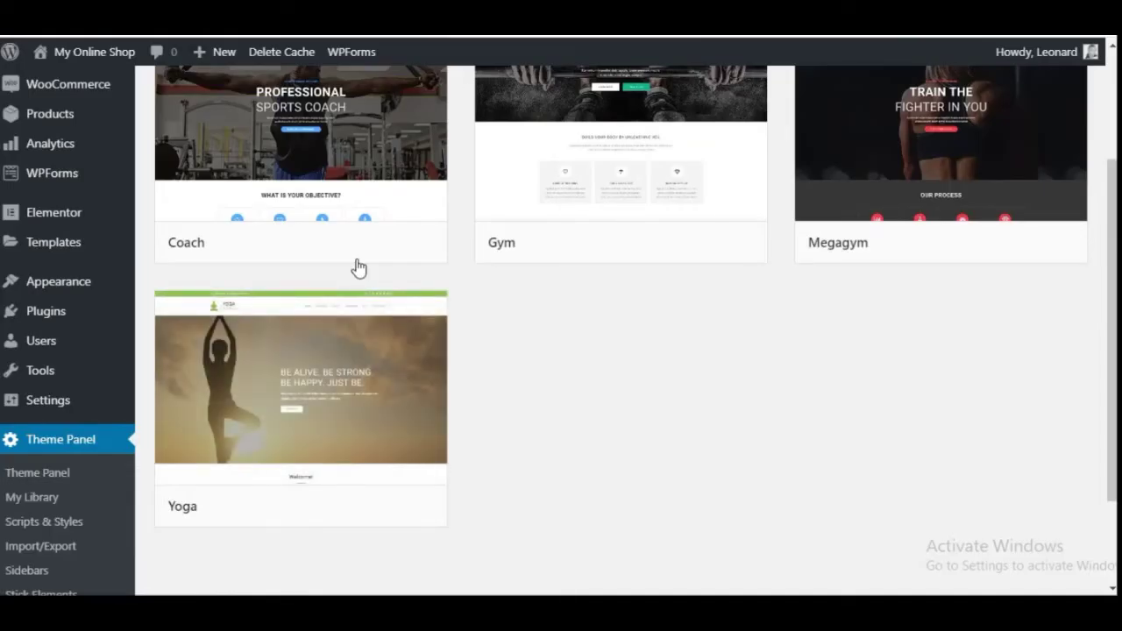
Import the Yoga demo with its XML data, customizer settings, widgets and contact form.
mouse_move(245, 416)
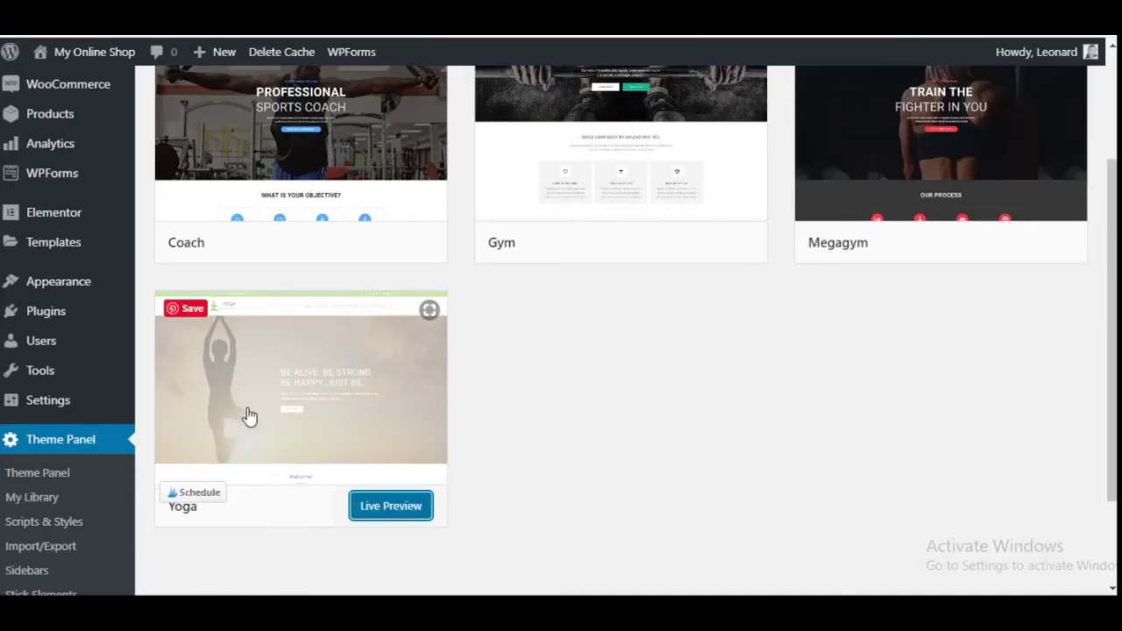
left_click(263, 350)
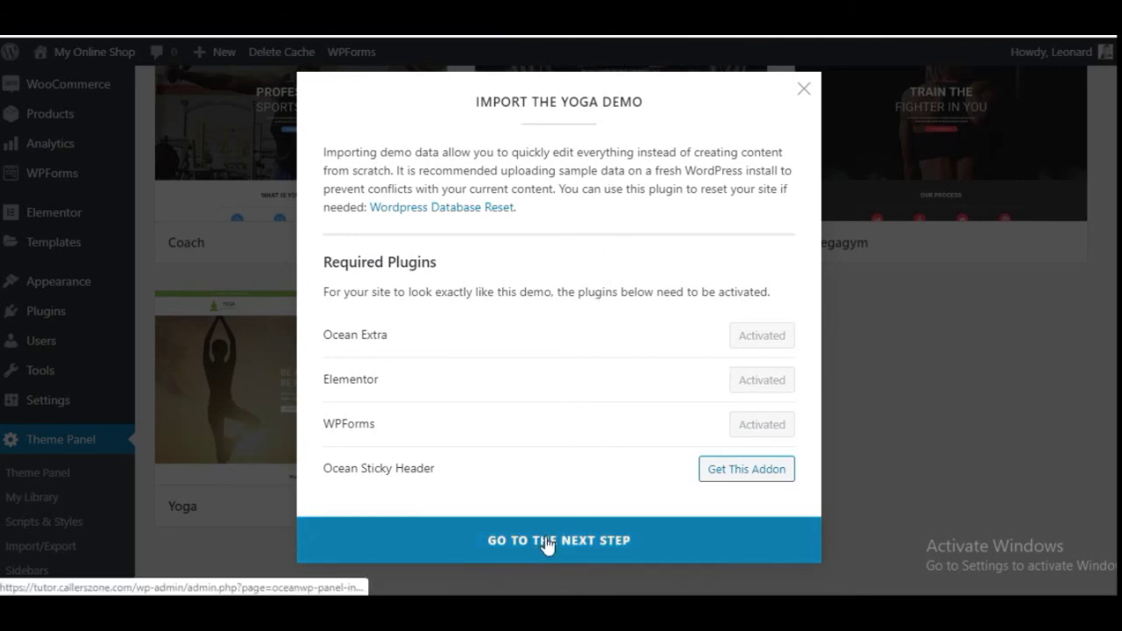
left_click(575, 541)
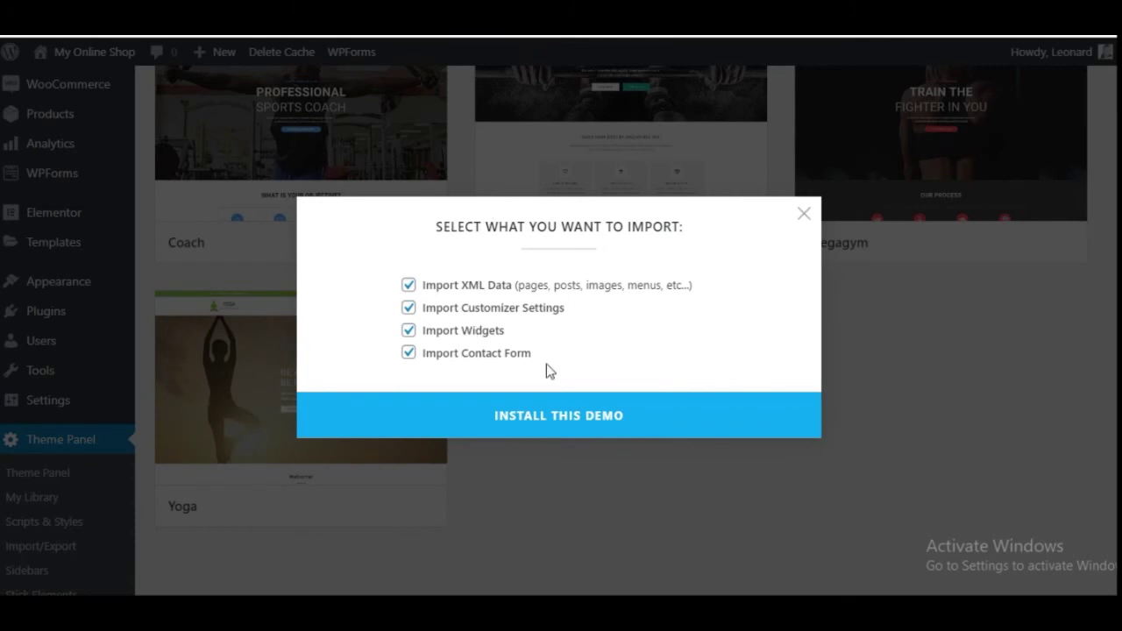
left_click(549, 421)
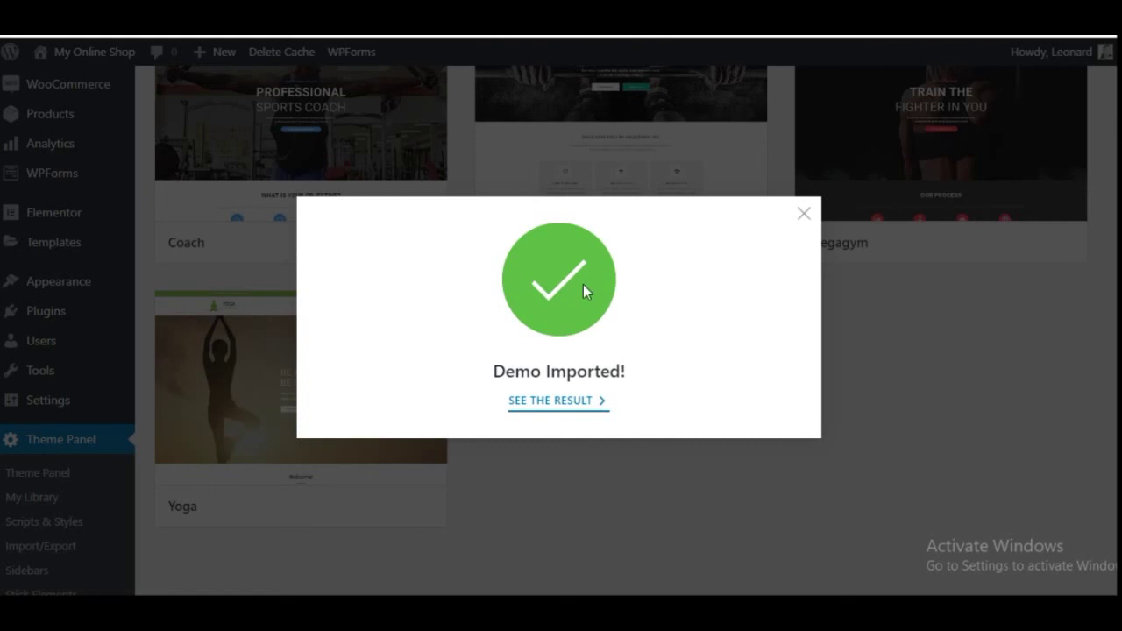
View the site with the imported Yoga demo and examine its header navigation, Shop dropdown and homepage sections.
left_click(556, 403)
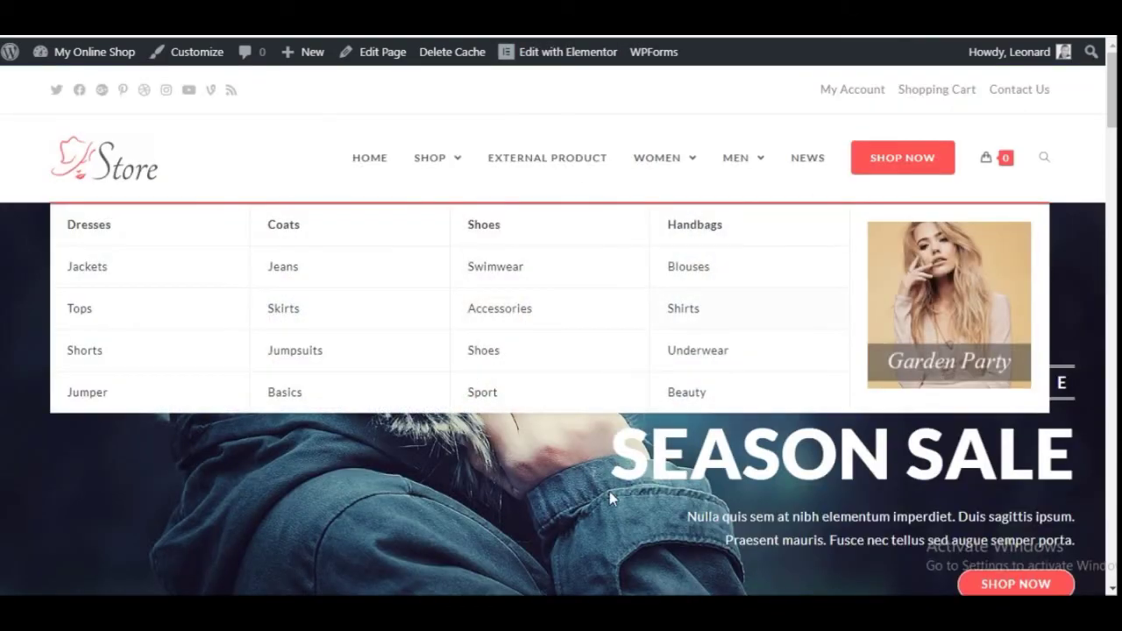
scroll(848, 509, "down", 15)
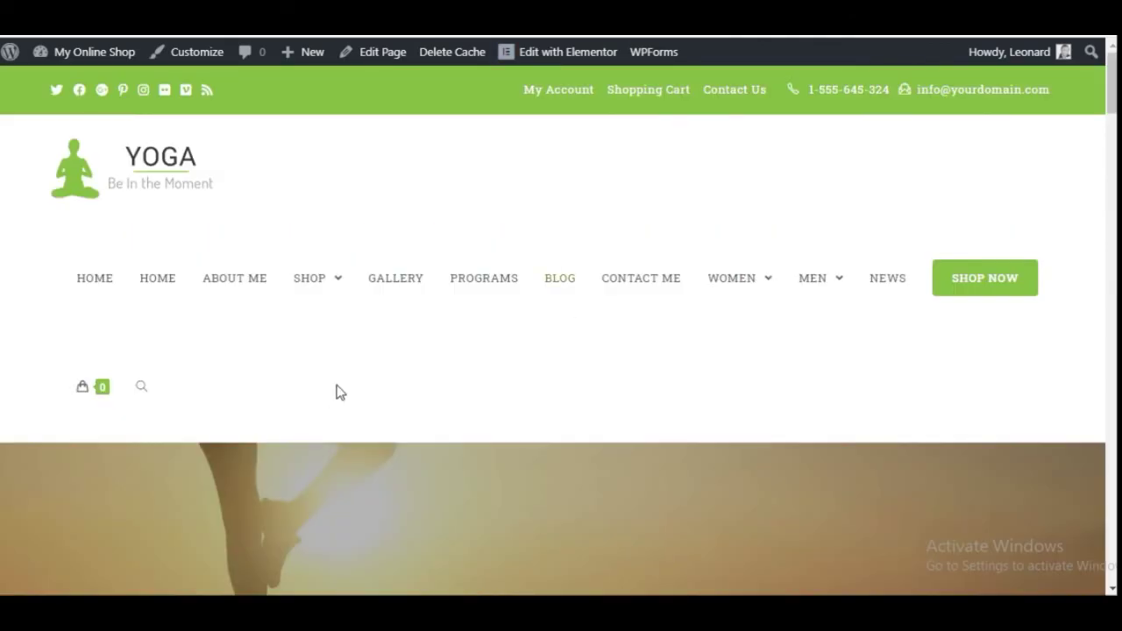
scroll(413, 348, "down", 10)
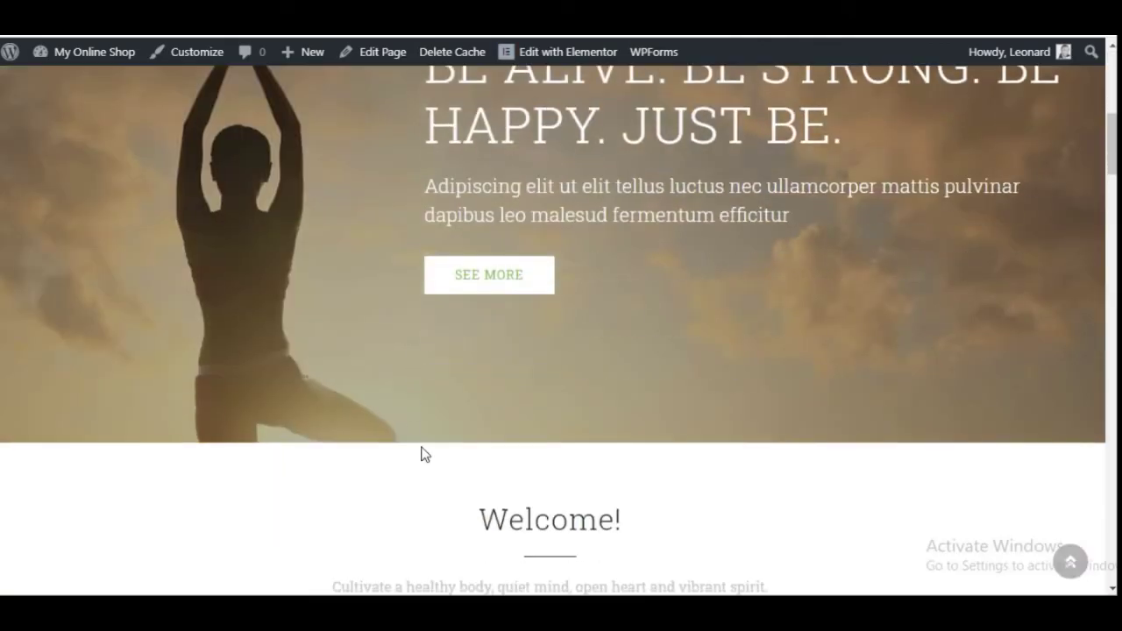
scroll(406, 447, "up", 10)
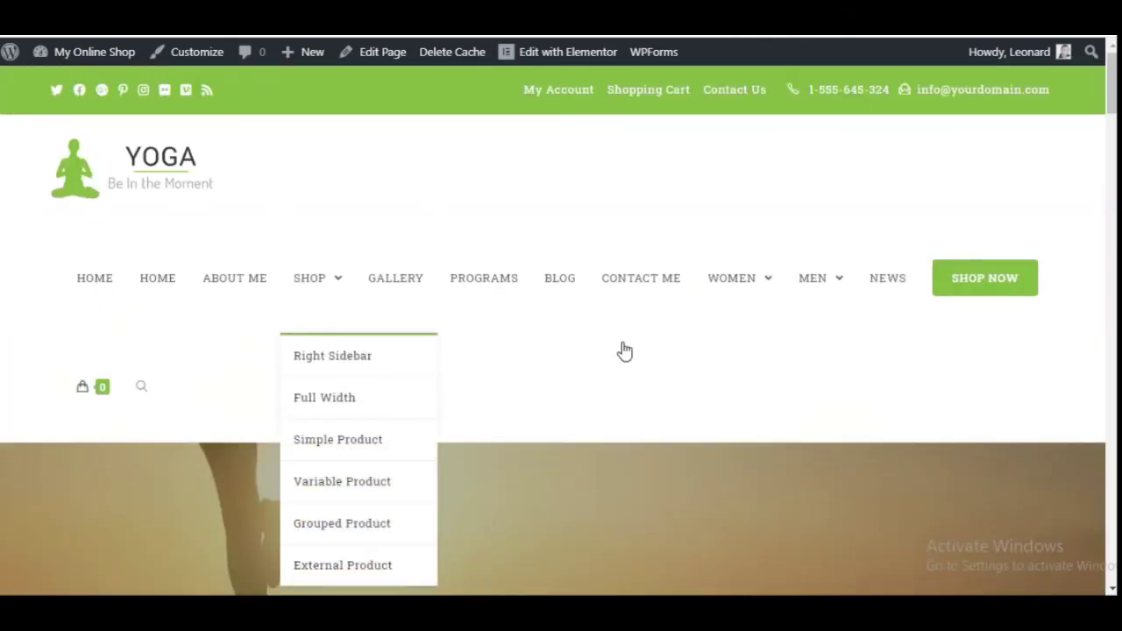
scroll(623, 351, "down", 5)
scroll(704, 502, "down", 3)
scroll(606, 436, "up", 10)
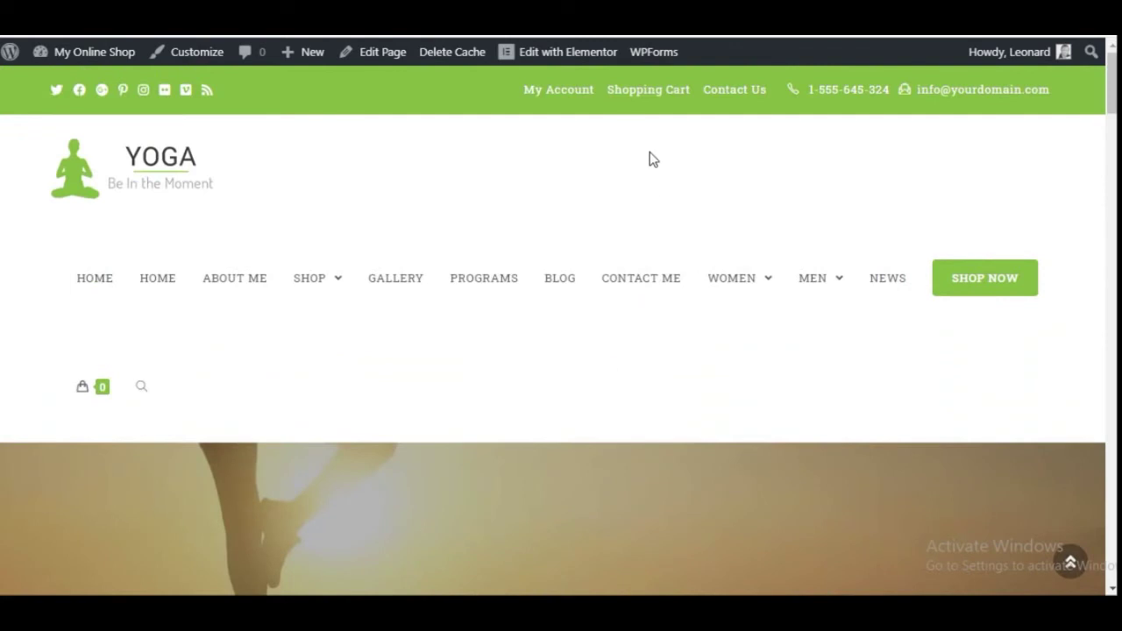
Open the imported Yoga homepage in the Elementor editor and look over its header and hero section.
left_click(600, 55)
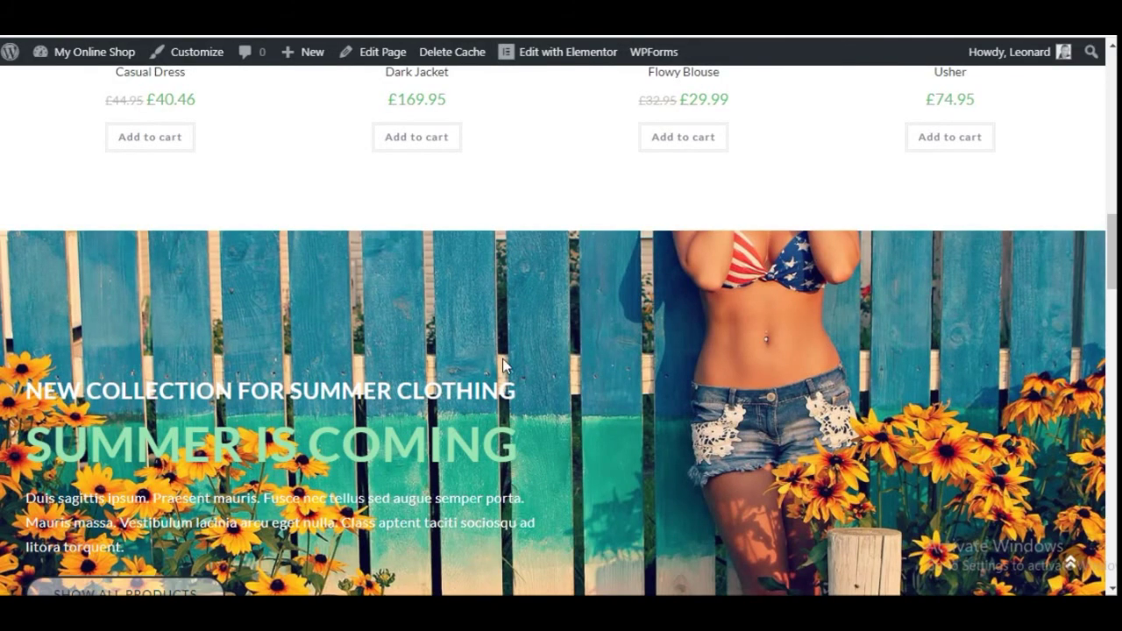
scroll(506, 346, "up", 10)
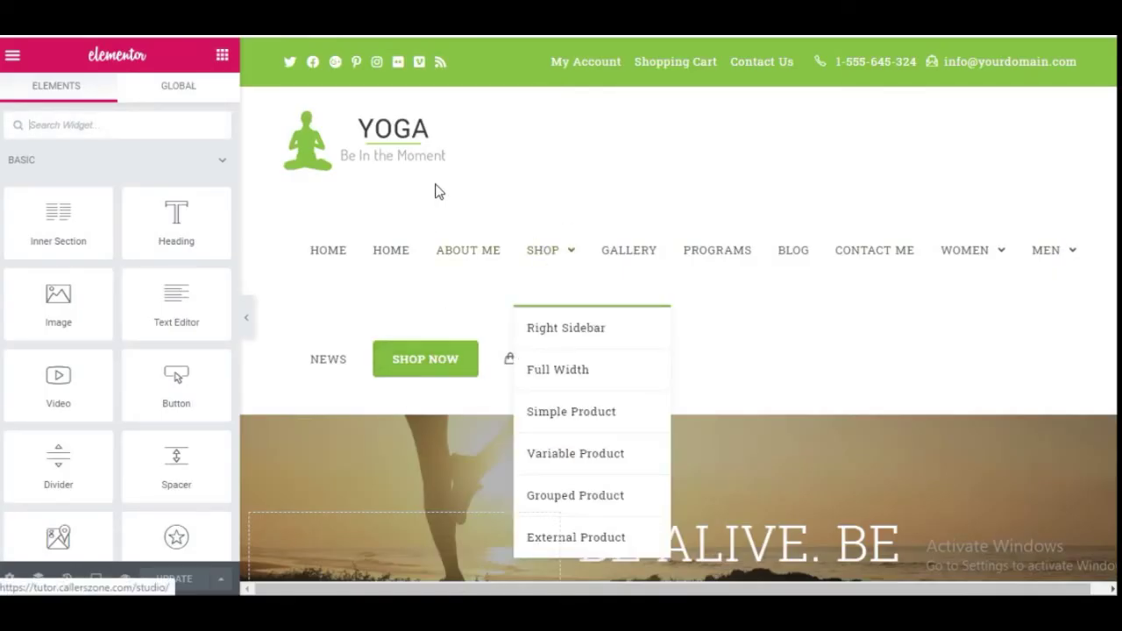
scroll(434, 263, "down", 5)
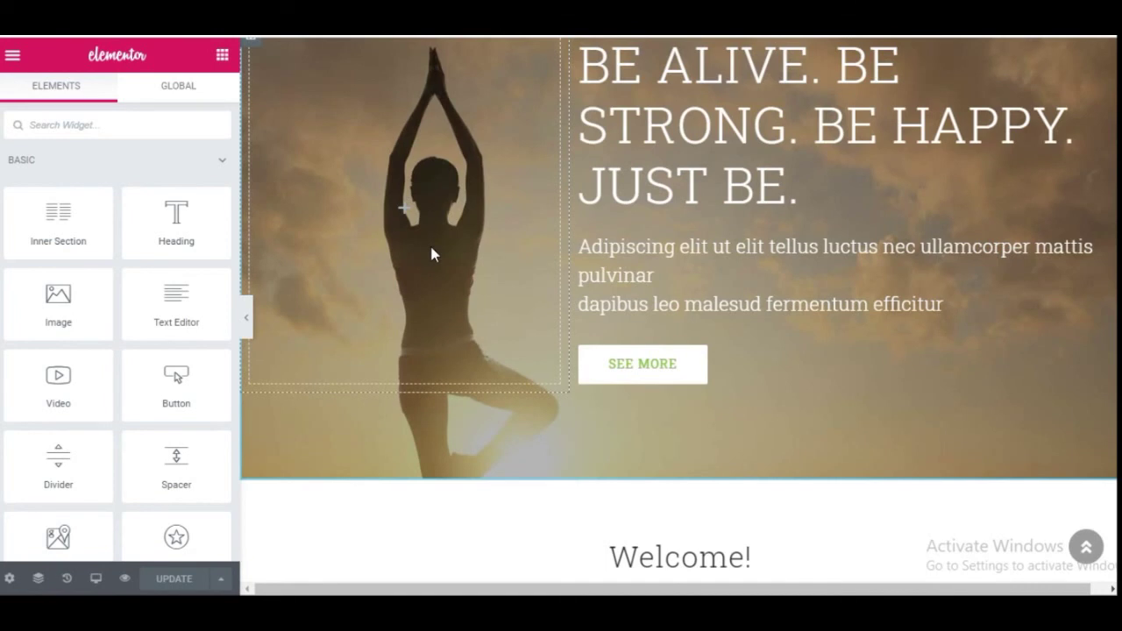
scroll(430, 251, "up", 3)
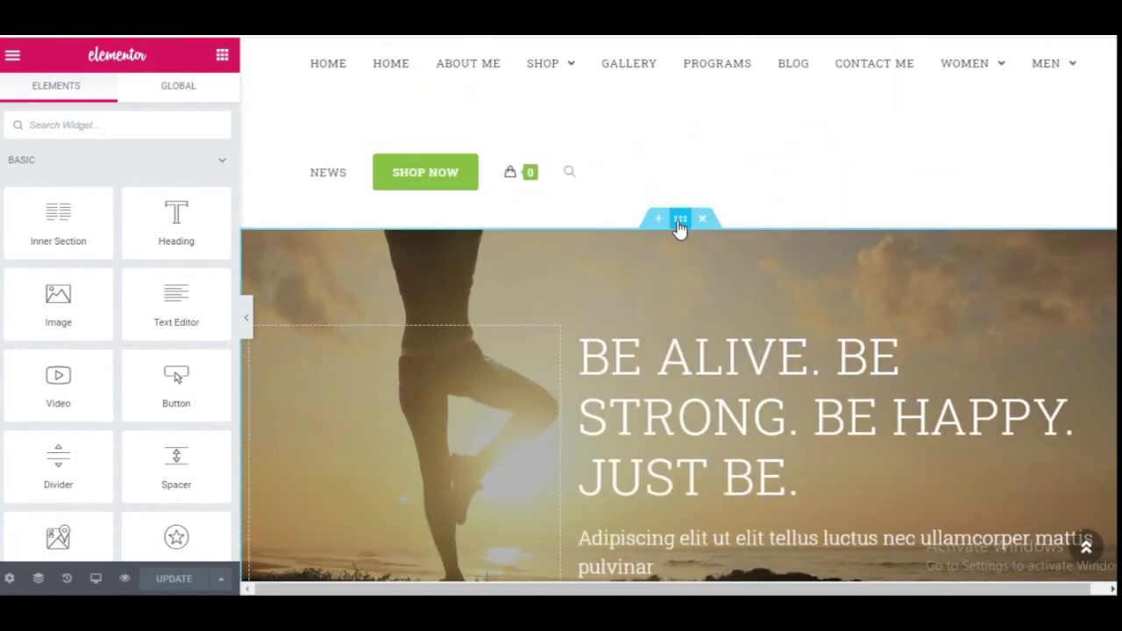
Replace the background image of the hero section with img_85236941.jpg from the media library.
left_click(680, 219)
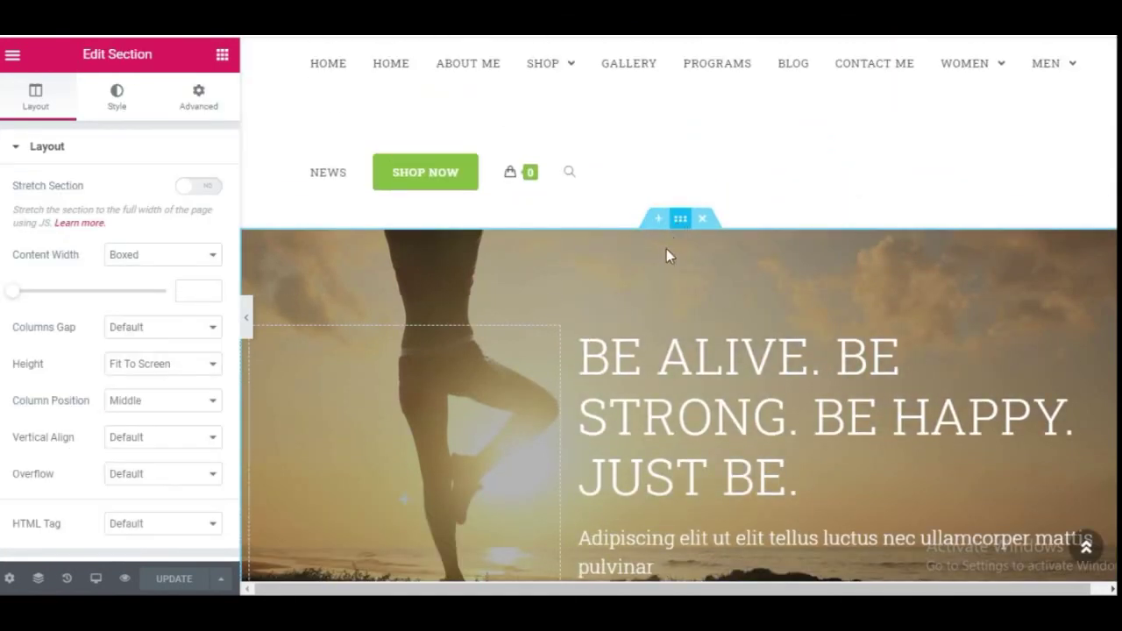
left_click(116, 97)
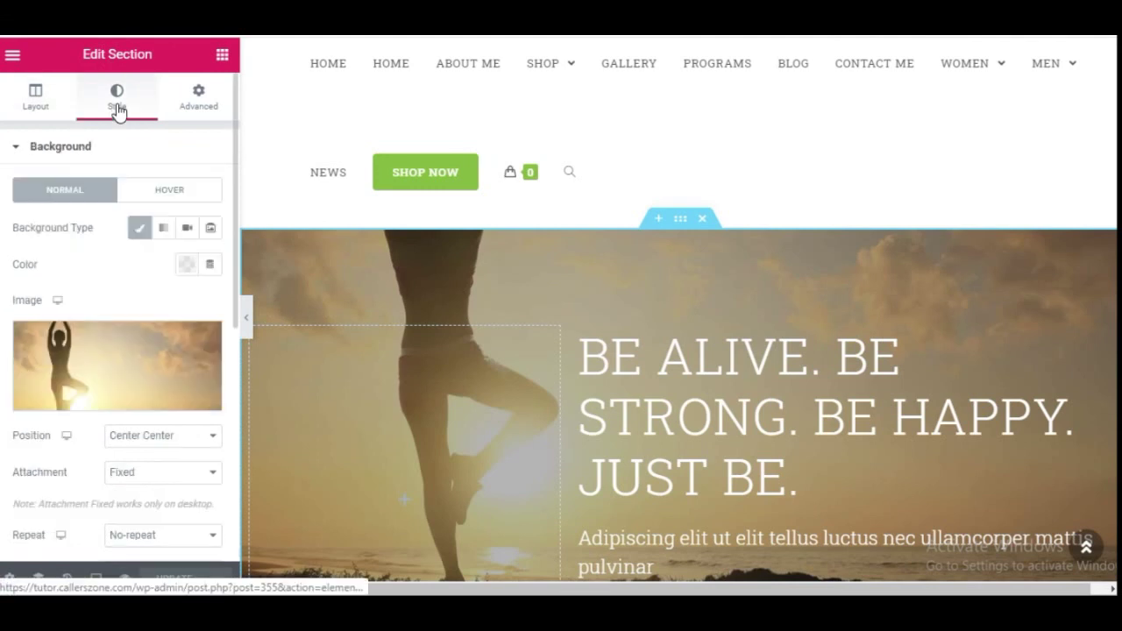
left_click(96, 369)
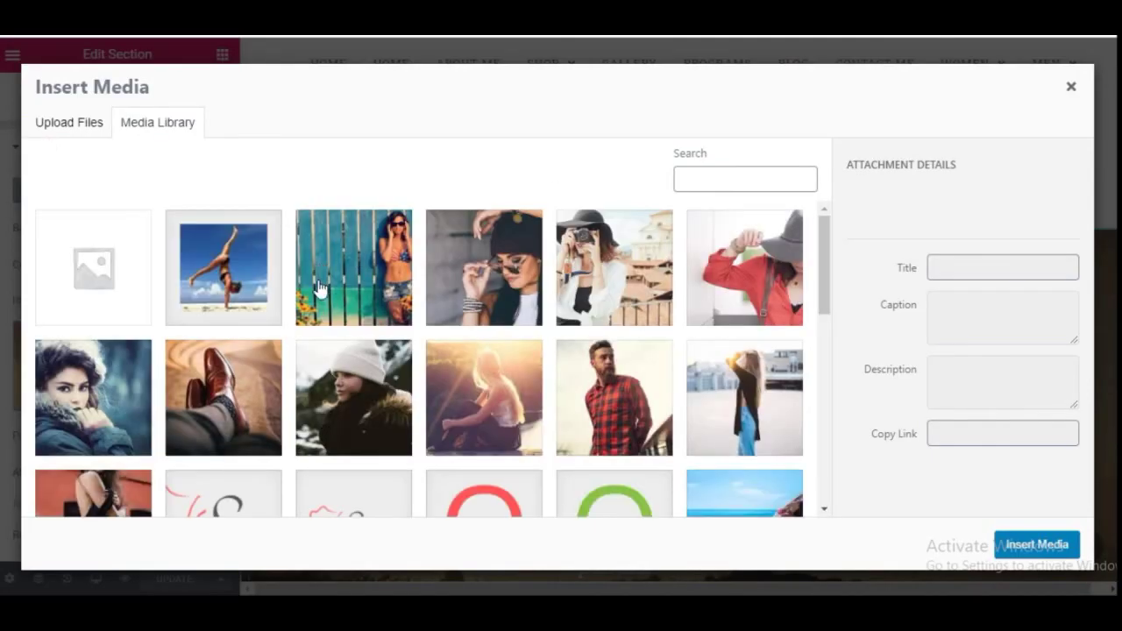
left_click(118, 412)
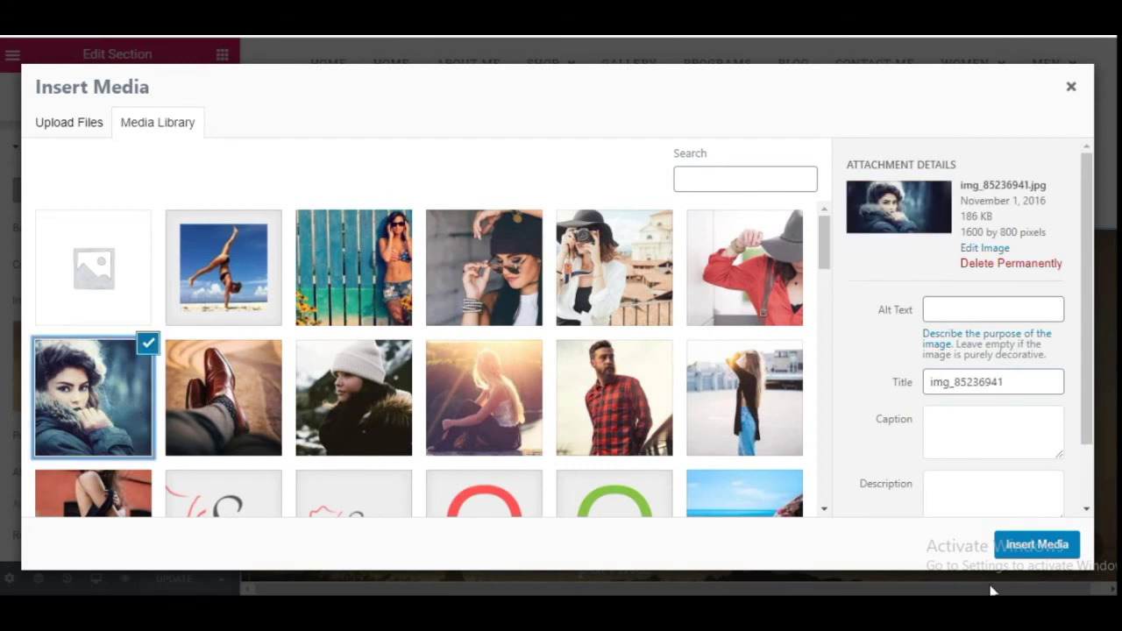
left_click(1011, 546)
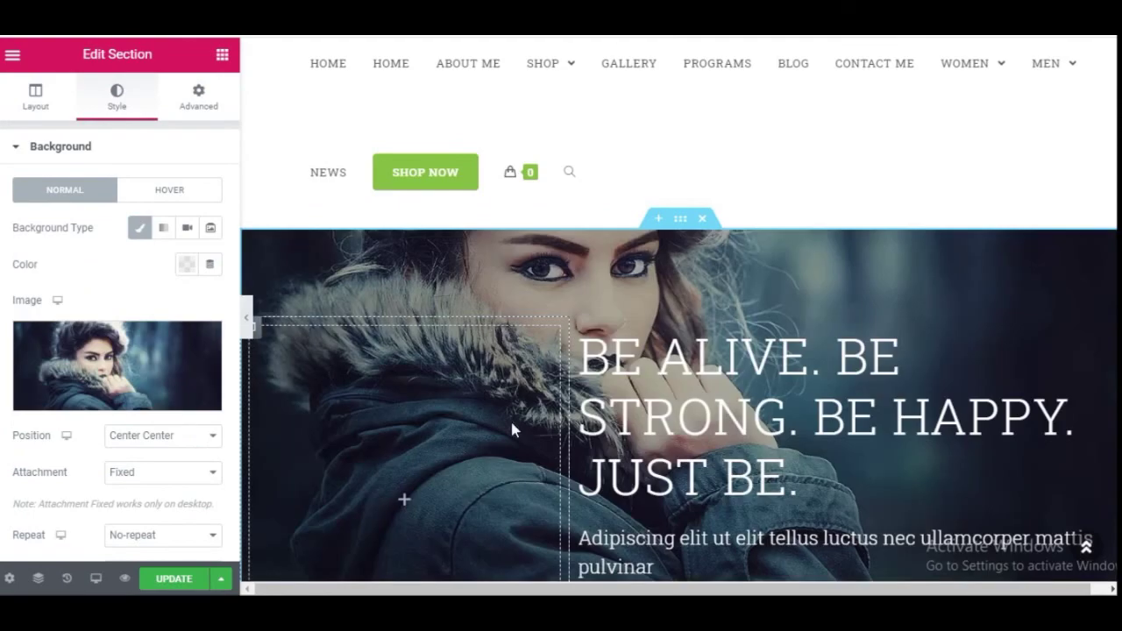
Look through the editing settings of the hero heading, text and See More button, and of the divider under the Welcome heading.
scroll(754, 369, "down", 6)
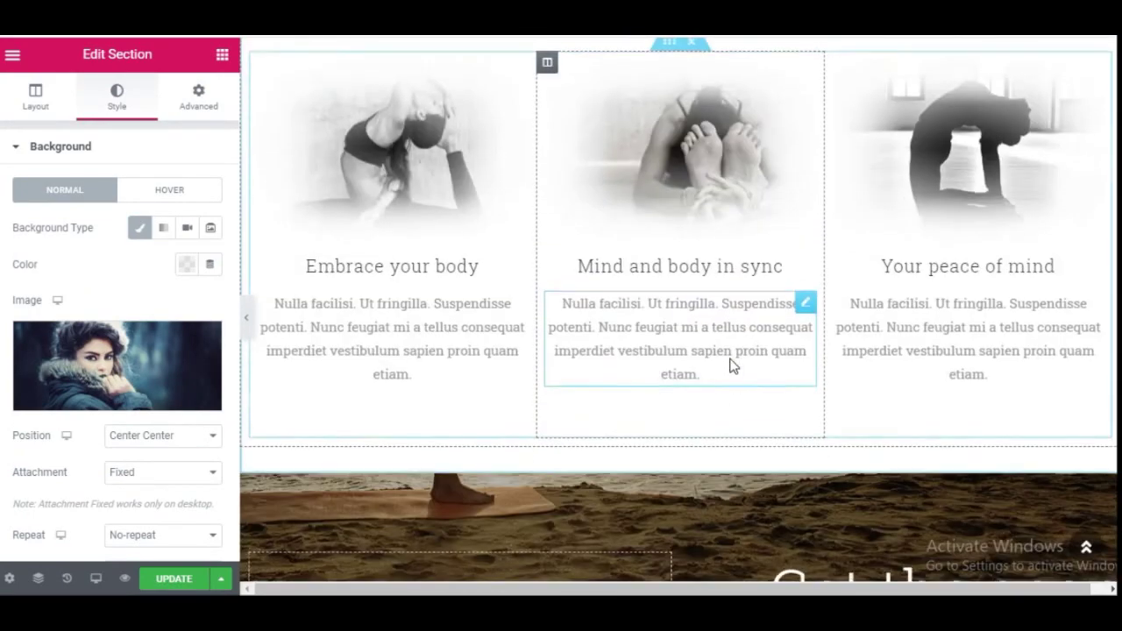
scroll(736, 364, "up", 8)
scroll(750, 366, "down", 4)
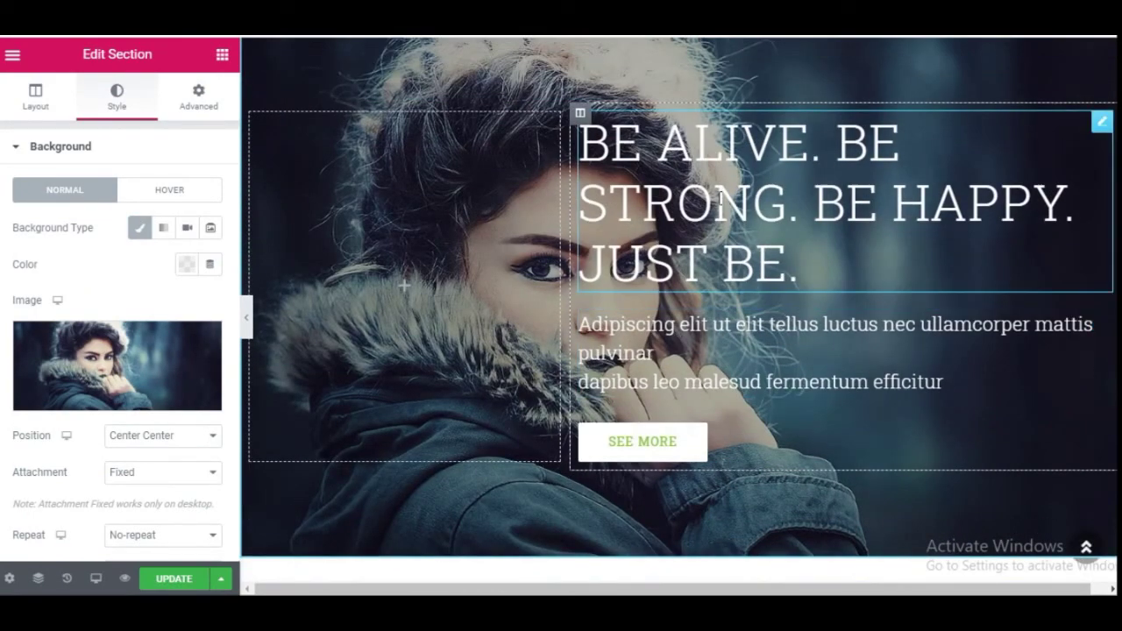
left_click(721, 200)
left_click(726, 324)
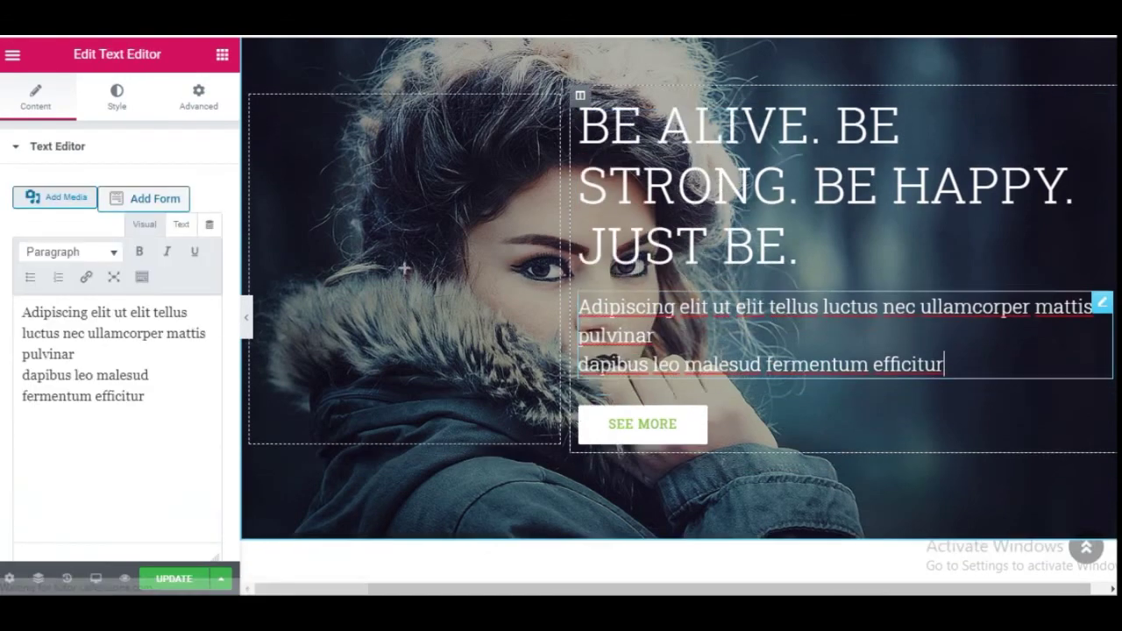
scroll(690, 368, "down", 1)
left_click(702, 369)
scroll(531, 274, "down", 1)
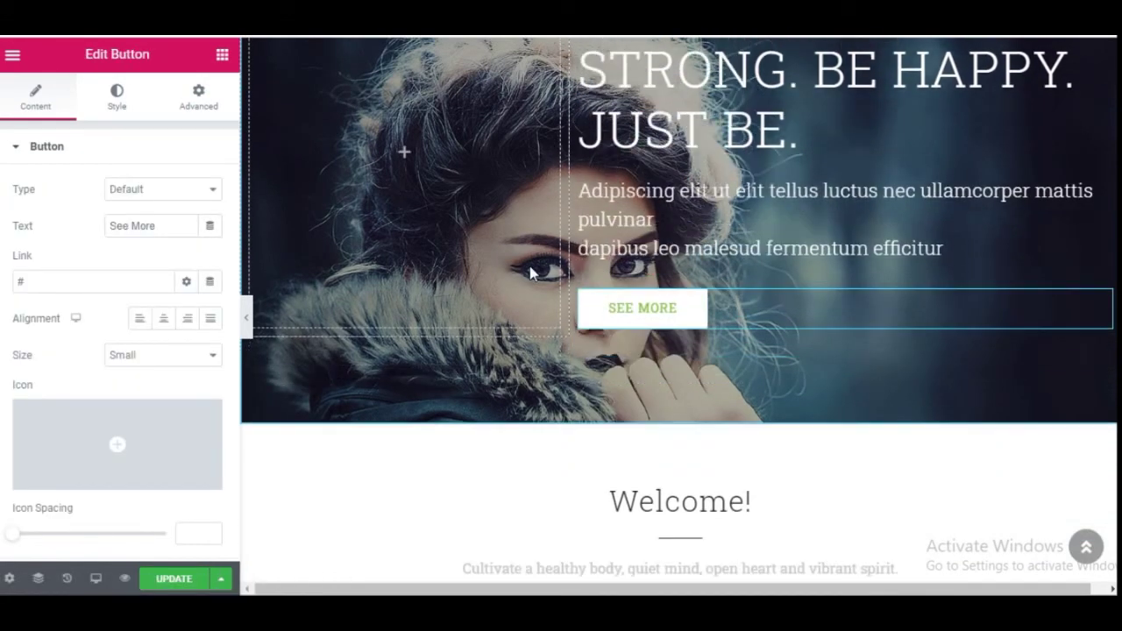
scroll(530, 274, "down", 5)
scroll(518, 291, "up", 2)
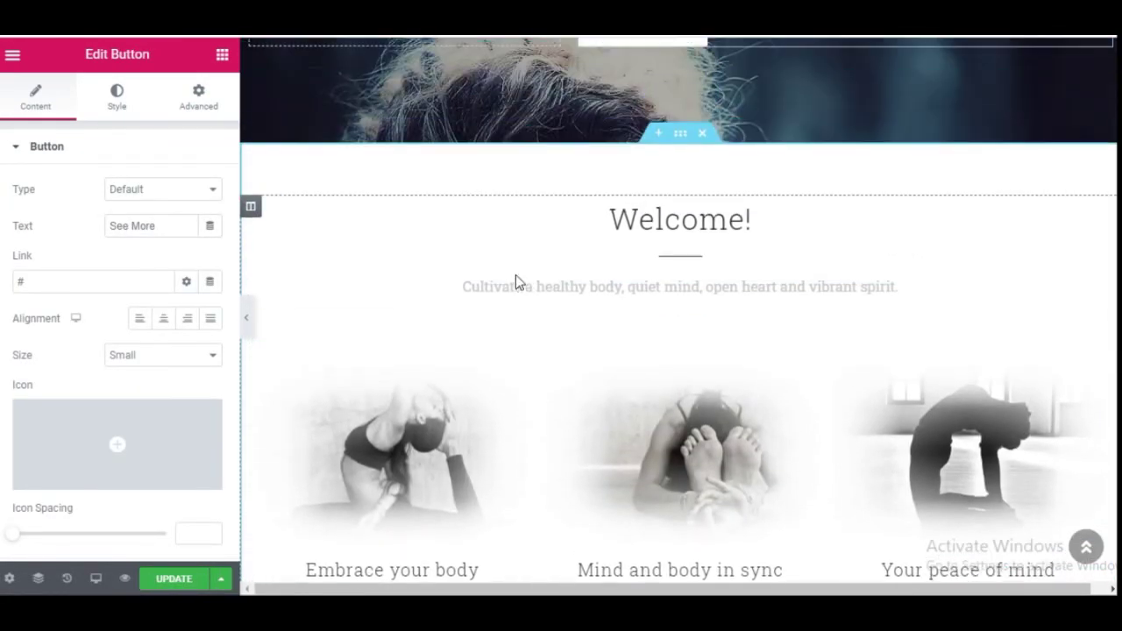
left_click(599, 261)
scroll(581, 371, "down", 10)
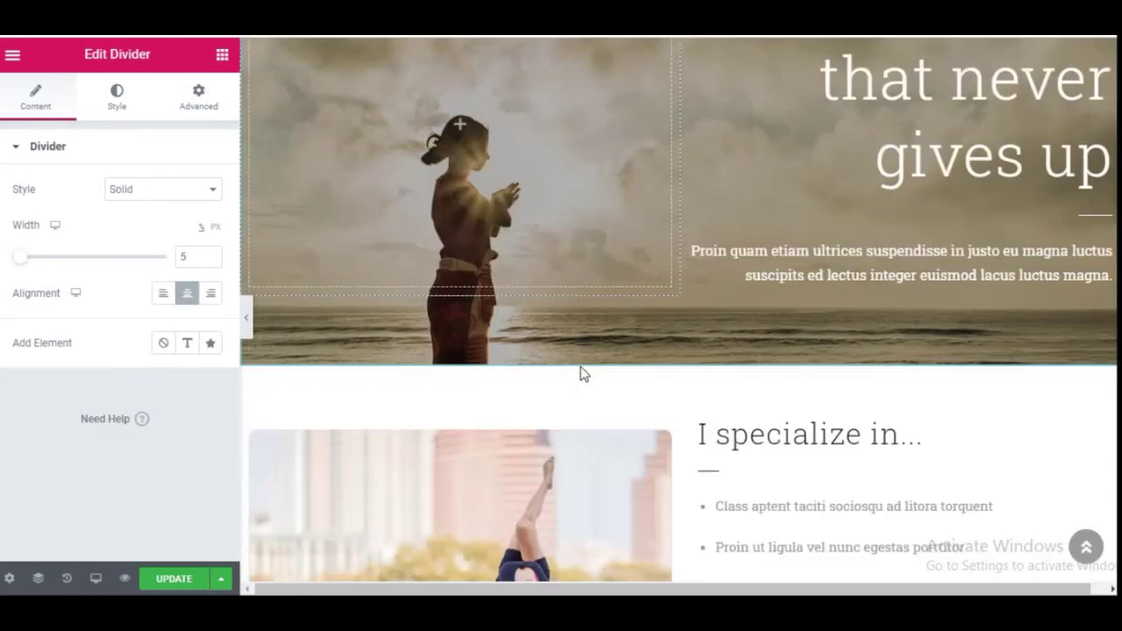
scroll(581, 389, "up", 7)
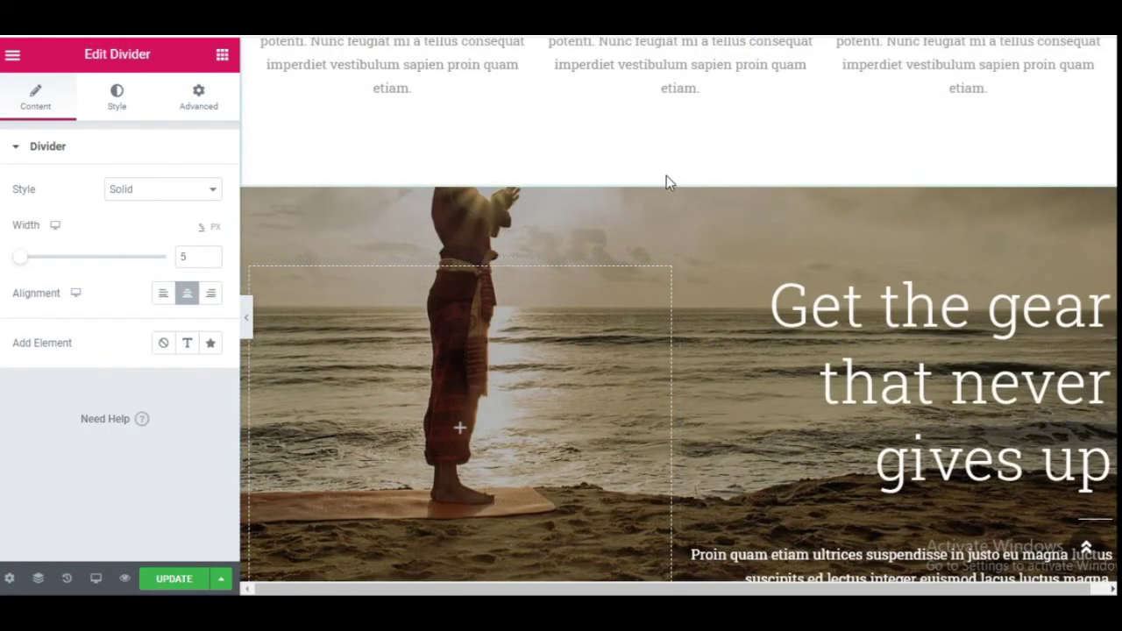
Examine the background style settings of the "Get the gear" section and the image settings of the "I specialize in..." section.
left_click(681, 178)
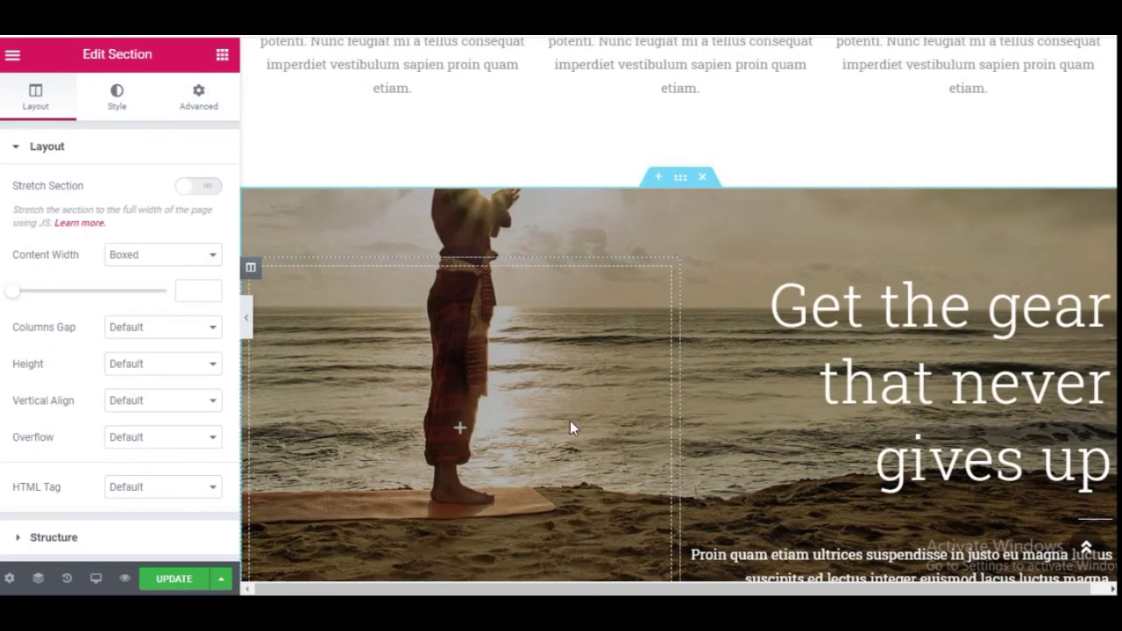
left_click(123, 103)
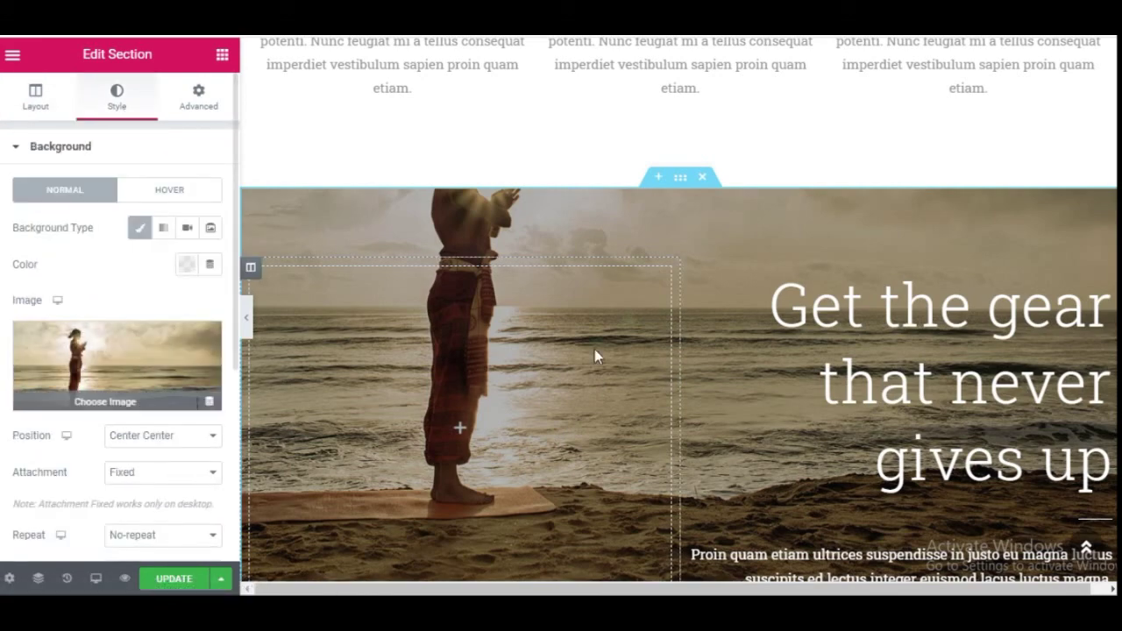
scroll(581, 385, "down", 2)
scroll(580, 380, "down", 8)
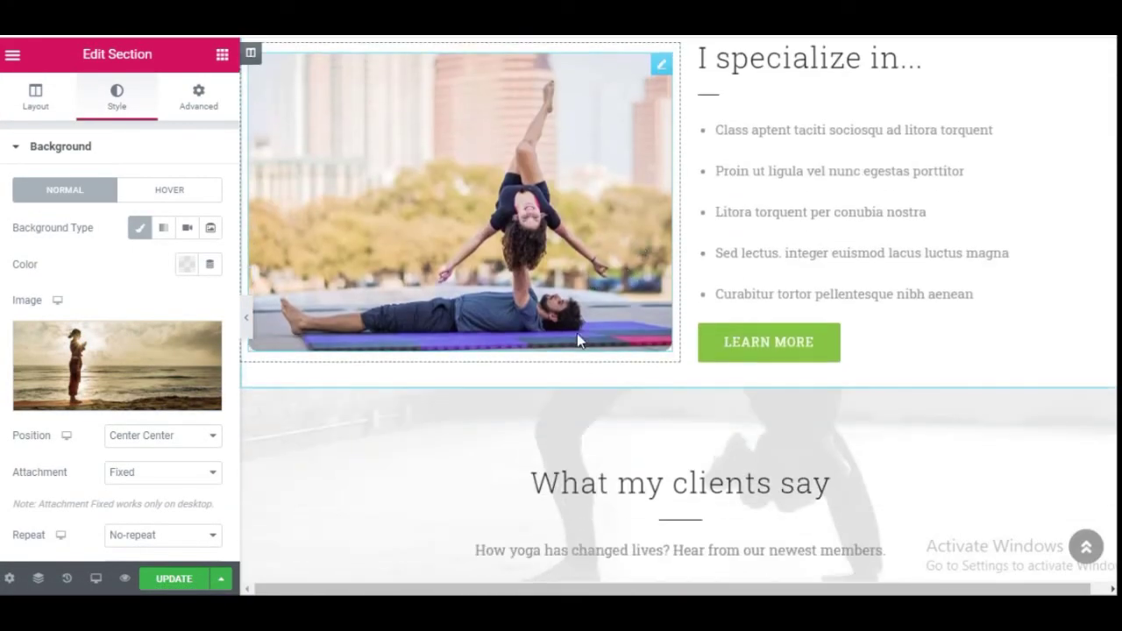
scroll(552, 348, "up", 5)
left_click(545, 370)
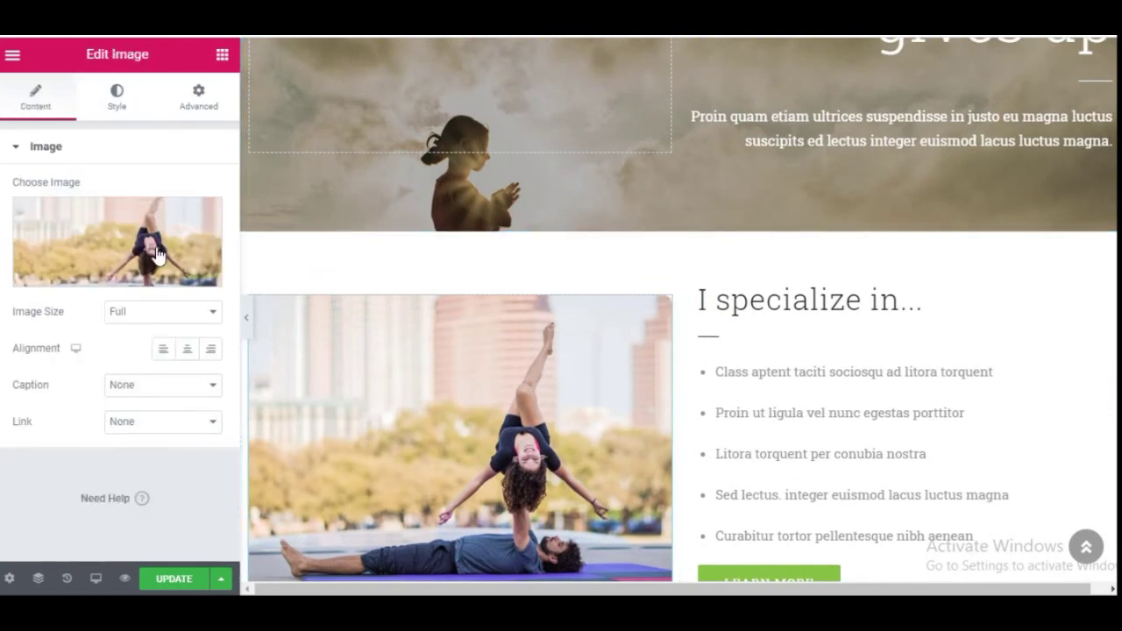
scroll(637, 391, "down", 5)
scroll(566, 389, "down", 3)
scroll(815, 358, "up", 2)
Try light blue #6EC1E4 as the background overlay of the "What my clients say" section, and settle on dark blue #4054B2.
left_click(681, 91)
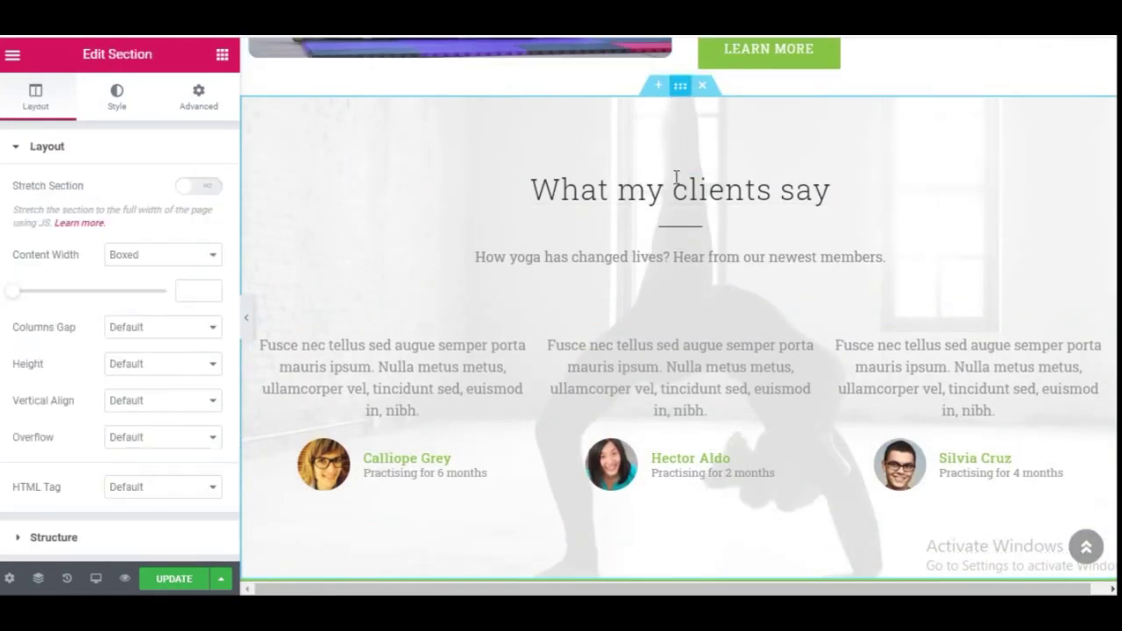
scroll(728, 268, "down", 2)
scroll(728, 267, "up", 1)
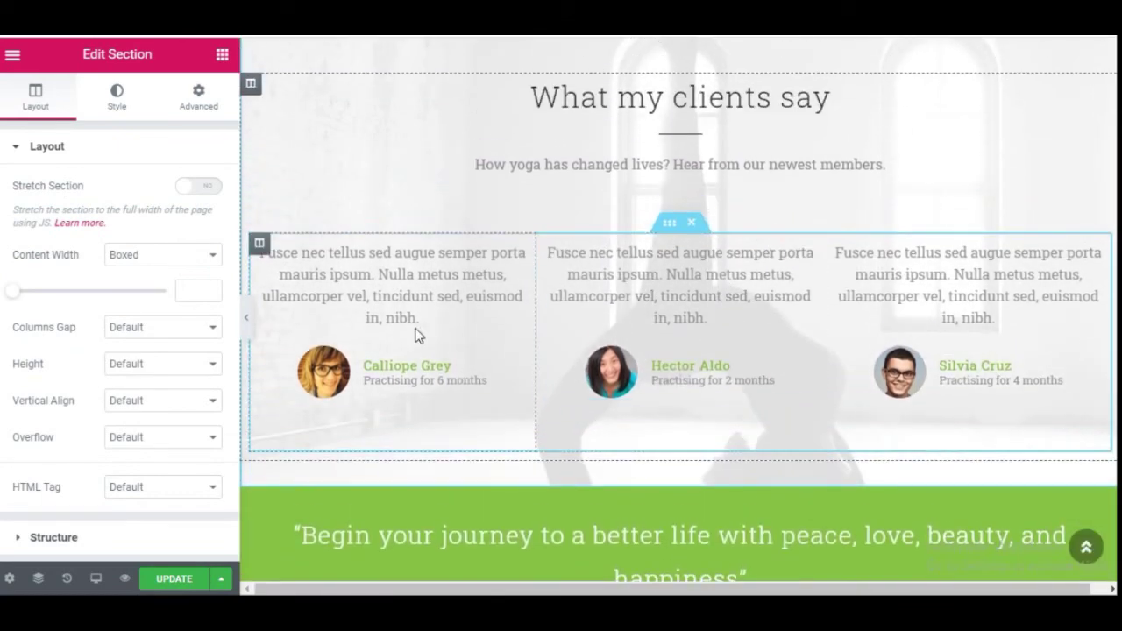
left_click(130, 117)
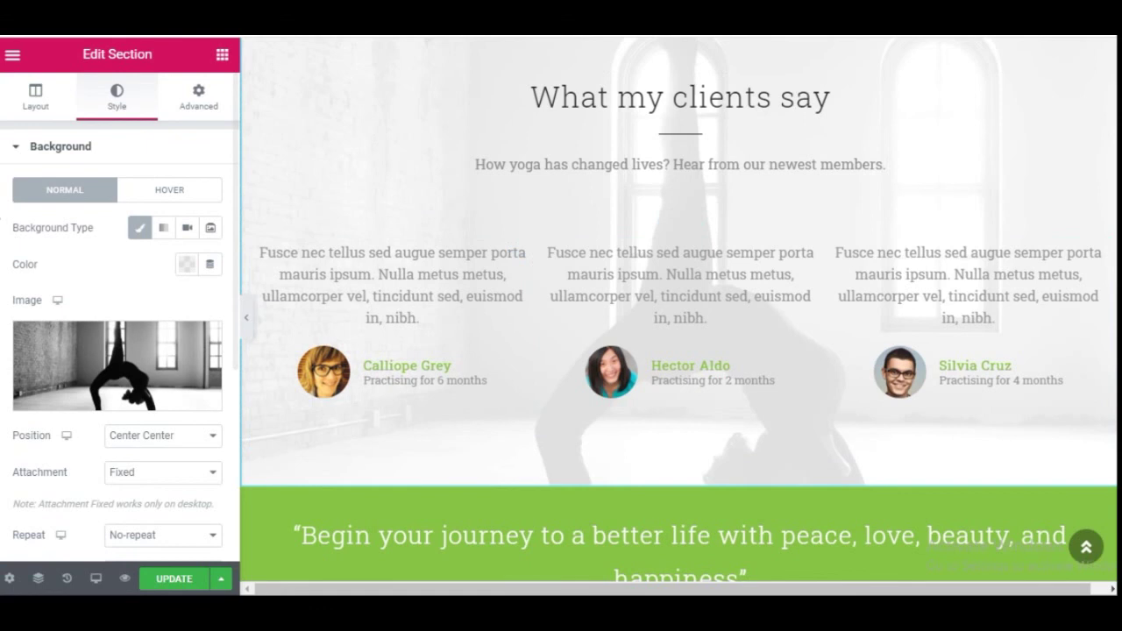
scroll(77, 303, "down", 1)
scroll(47, 481, "down", 2)
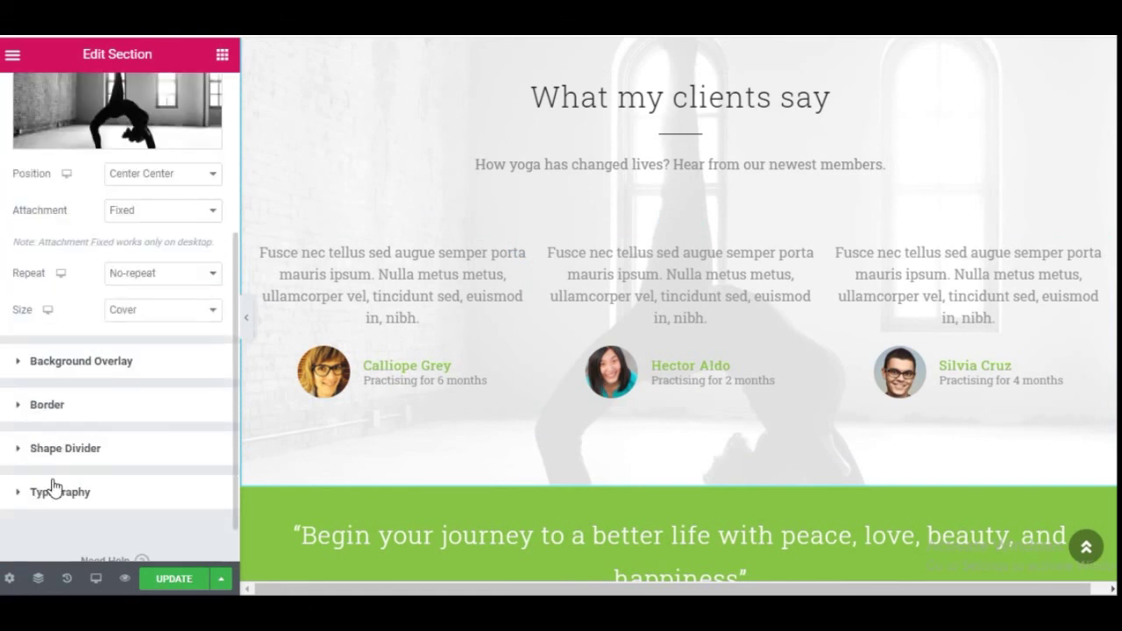
left_click(42, 363)
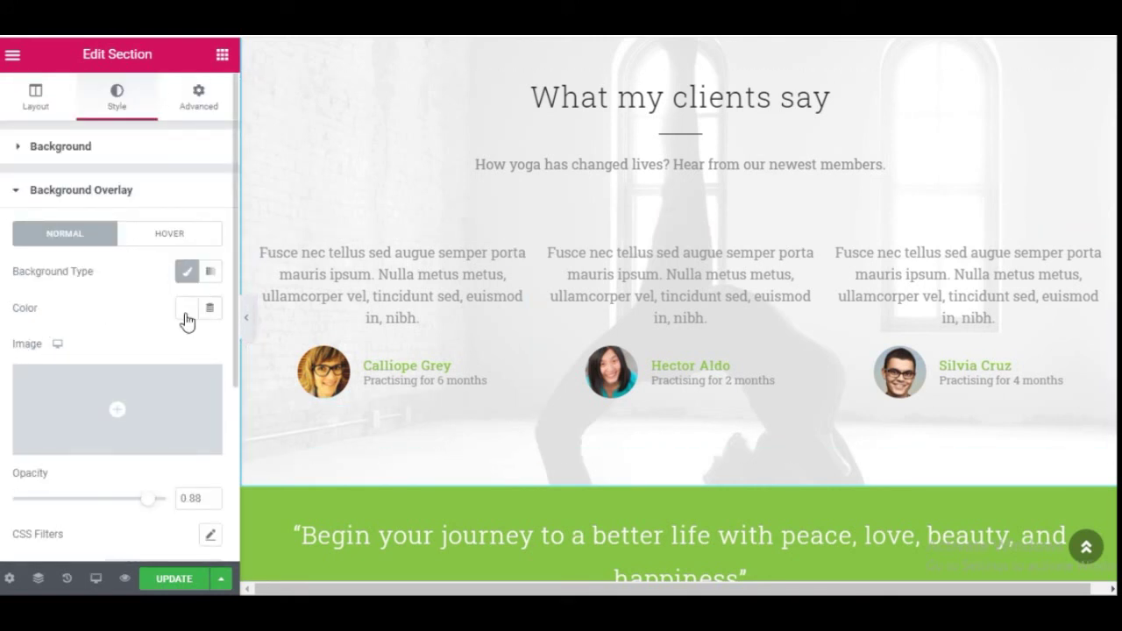
scroll(613, 333, "up", 1)
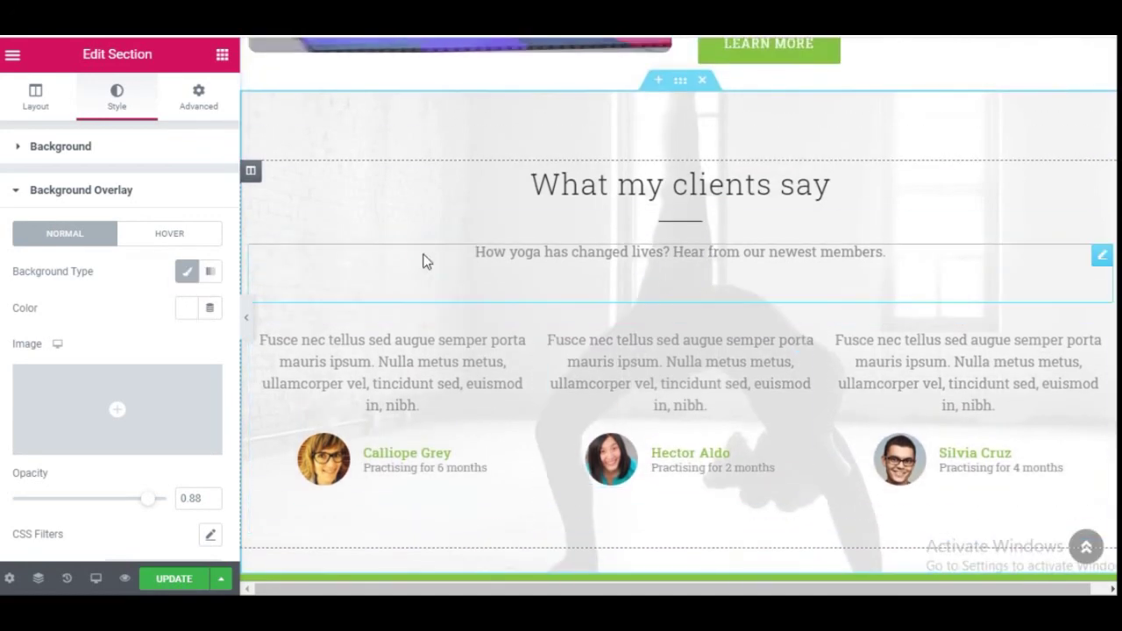
left_click(187, 309)
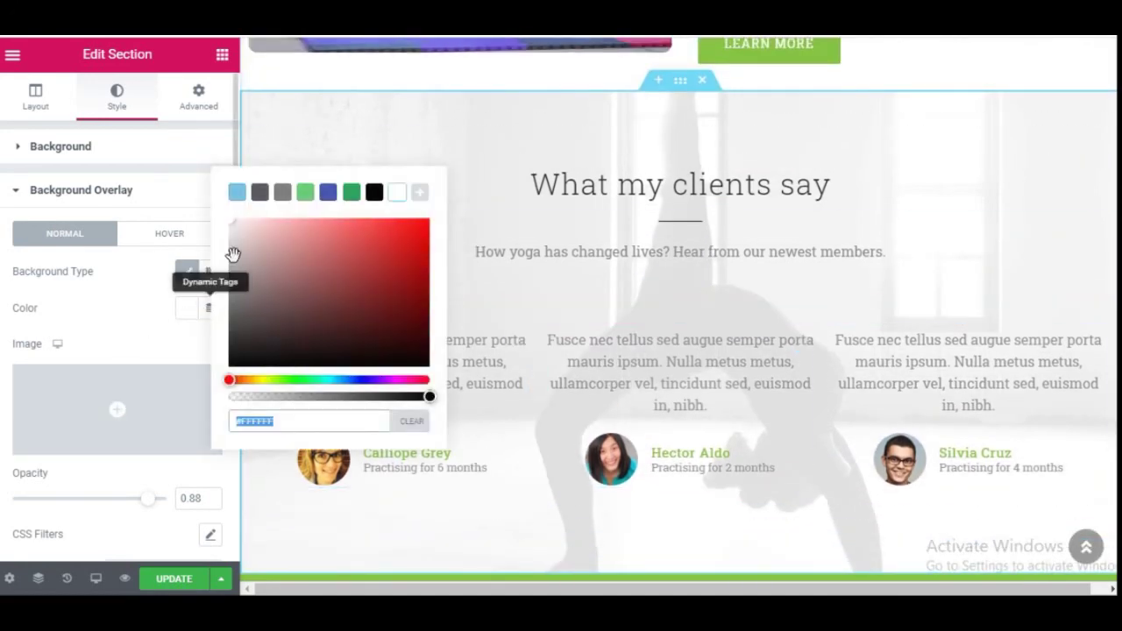
left_click(236, 192)
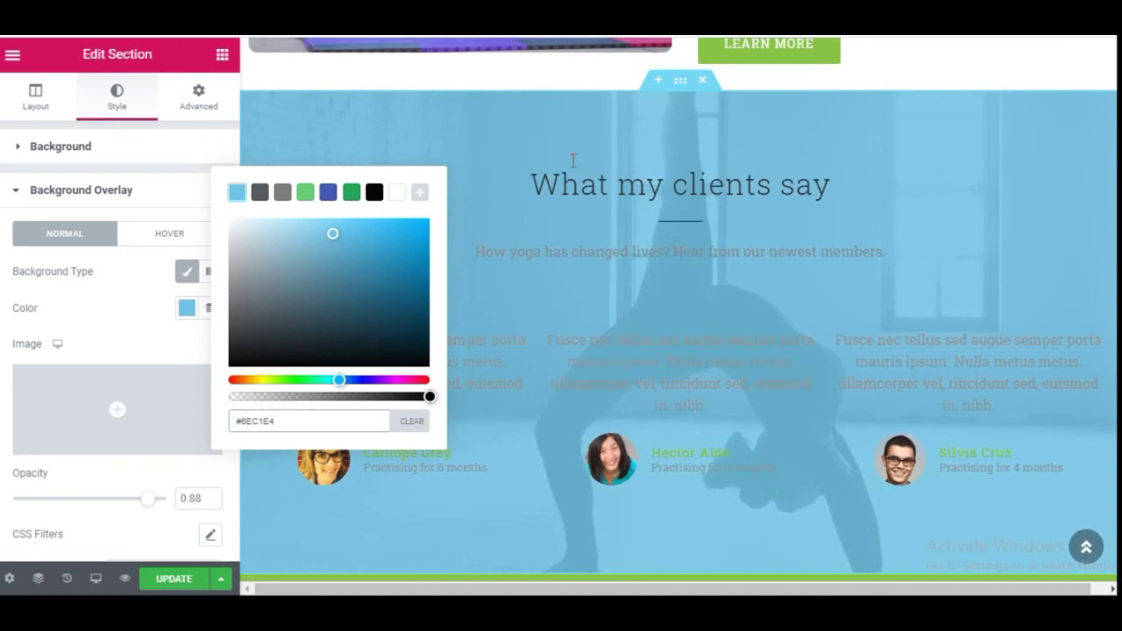
left_click(330, 192)
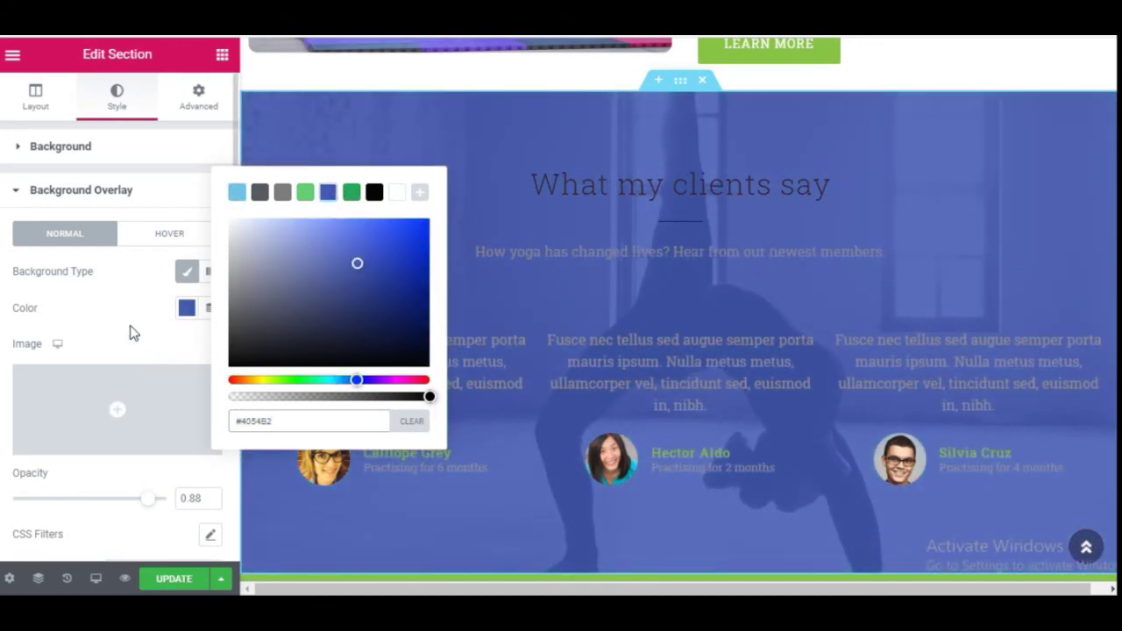
left_click(111, 386)
Look over the remaining homepage sections down to the footer and save the page changes.
scroll(657, 483, "down", 10)
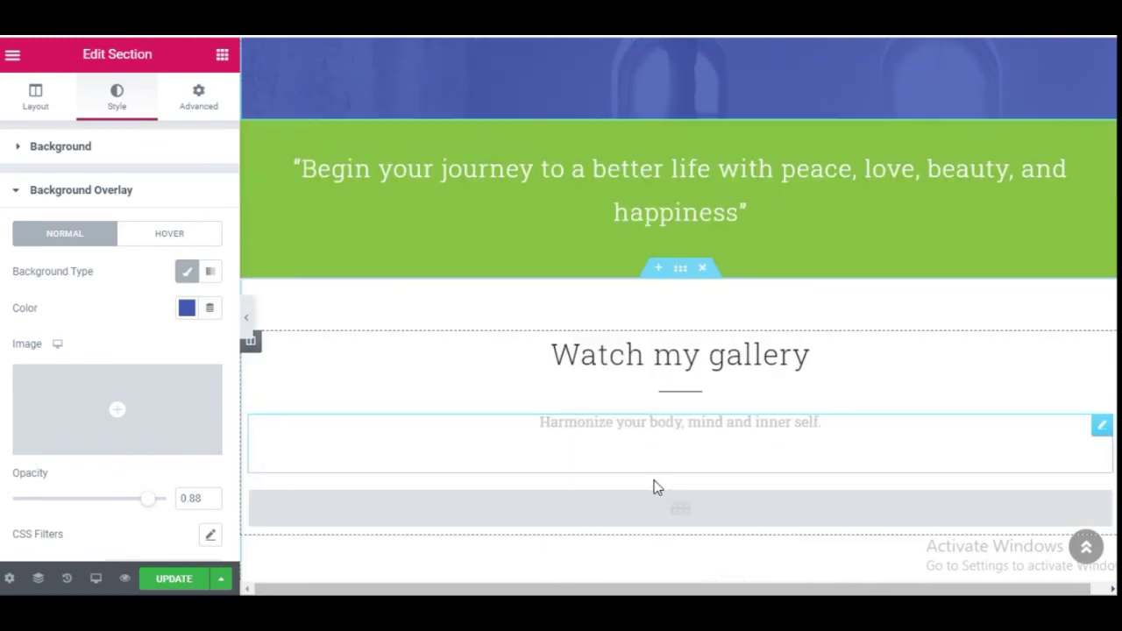
scroll(380, 514, "down", 10)
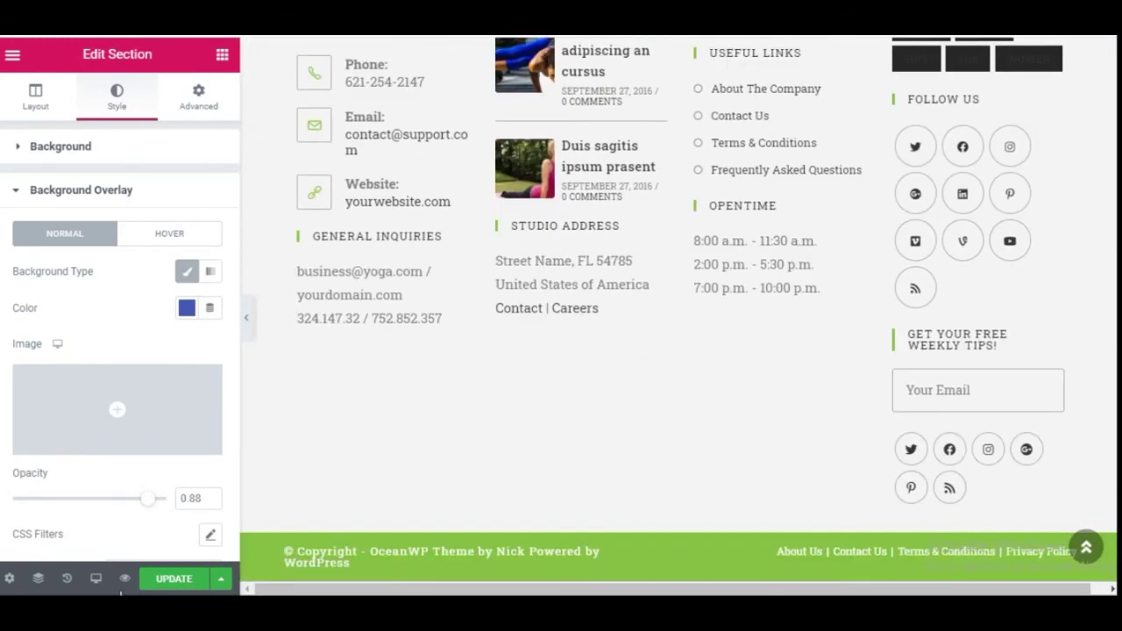
left_click(180, 580)
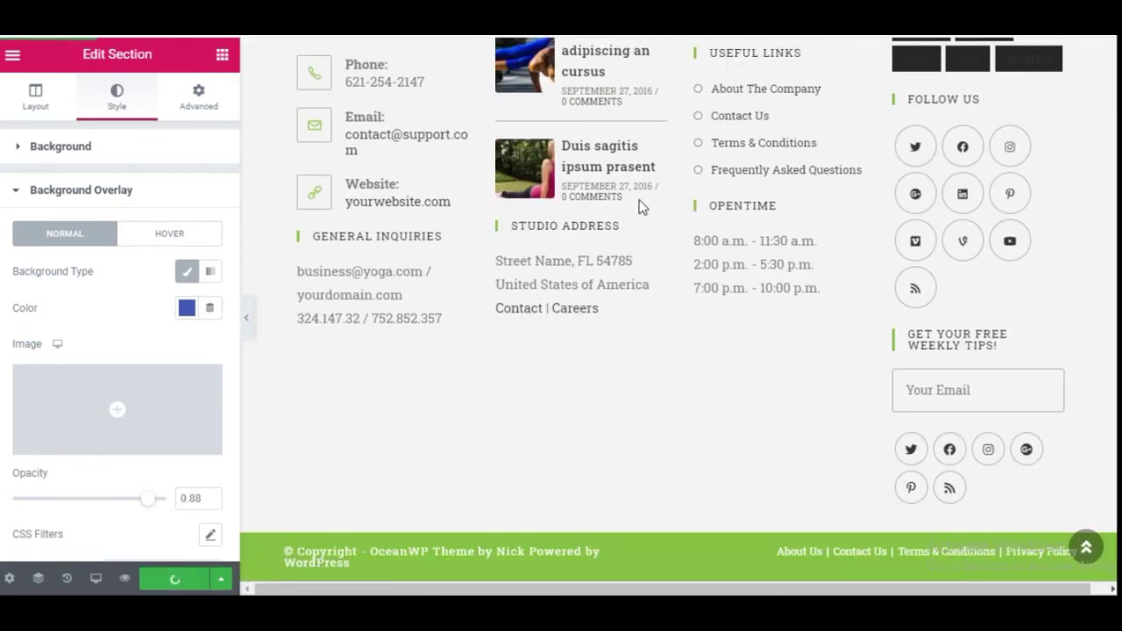